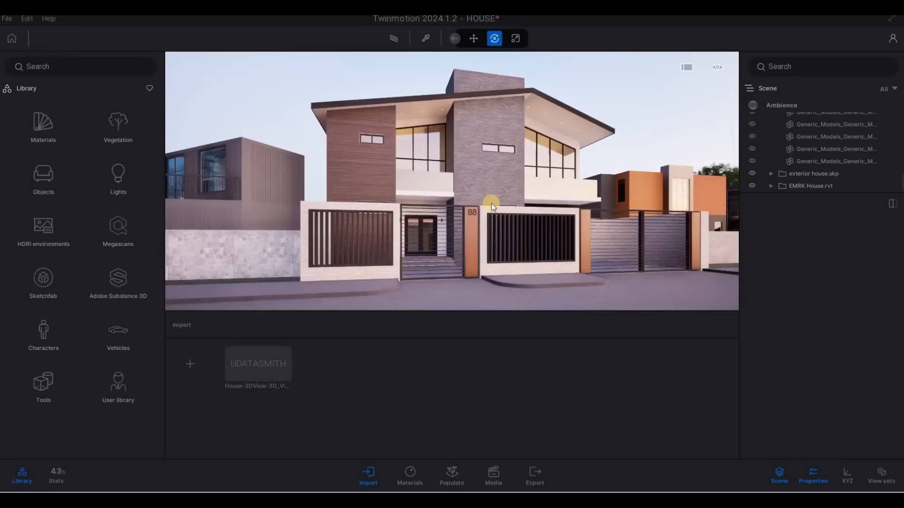
# - Select the grass floor strip along the boundary wall beside the gate to examine it in the scene
pyautogui.moveTo(487, 229); pyautogui.dragTo(459, 264)
pyautogui.press('q')
pyautogui.press('w')
pyautogui.press('d')
pyautogui.press('q')
pyautogui.press('w')
pyautogui.press('e')
pyautogui.press('d')
pyautogui.press('s')
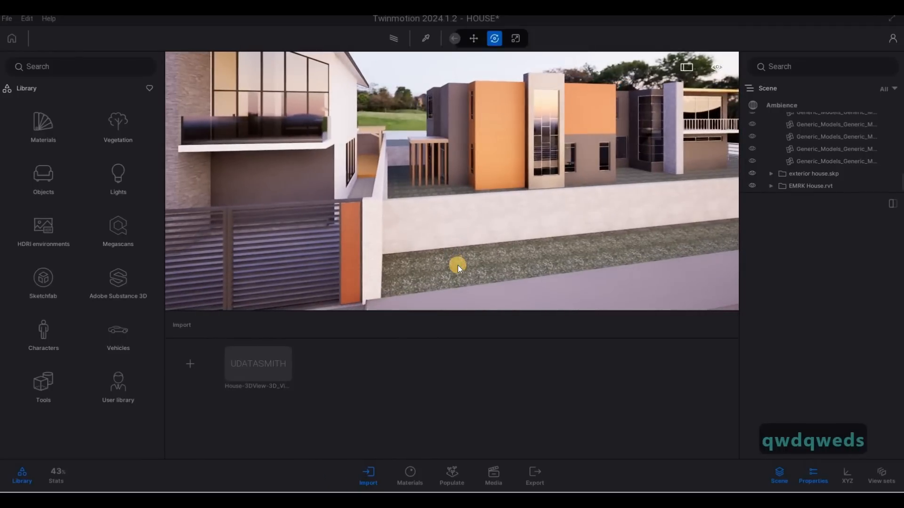
pyautogui.click(508, 255)
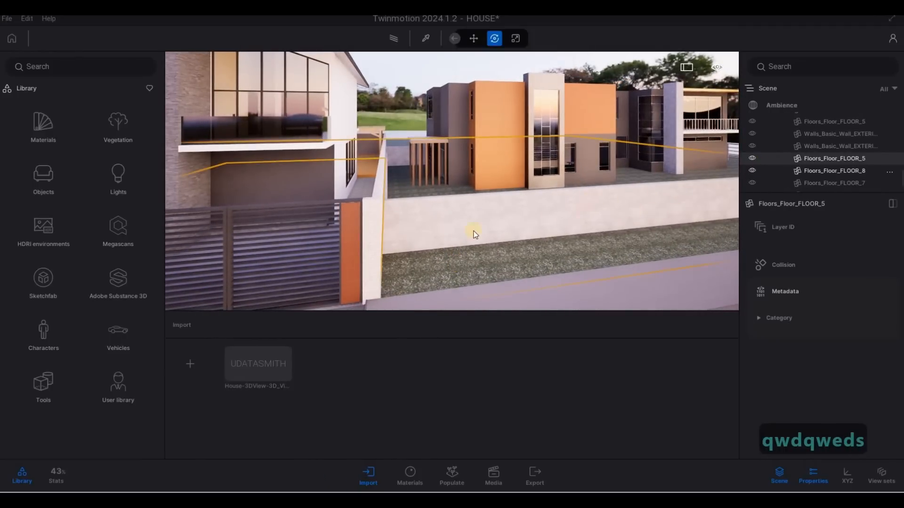
pyautogui.moveTo(410, 213); pyautogui.dragTo(428, 188)
pyautogui.press('w')
pyautogui.press('w')
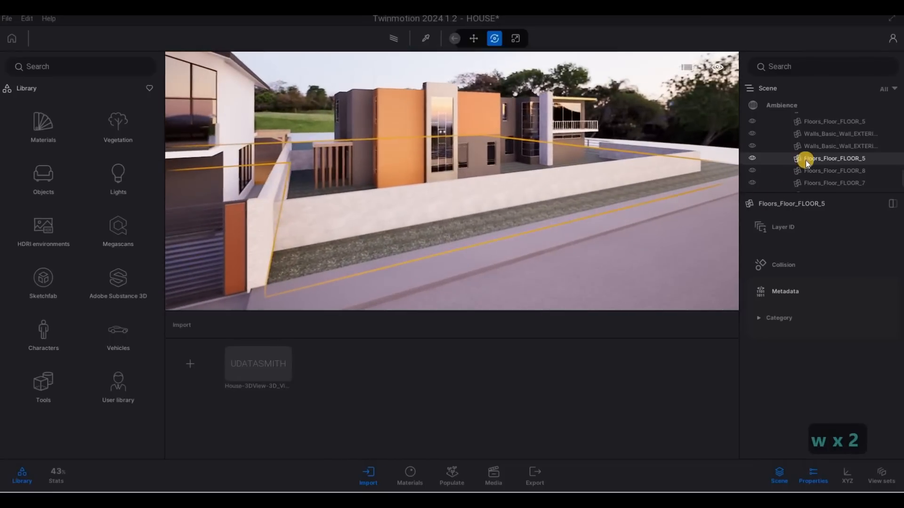
pyautogui.rightClick(811, 157)
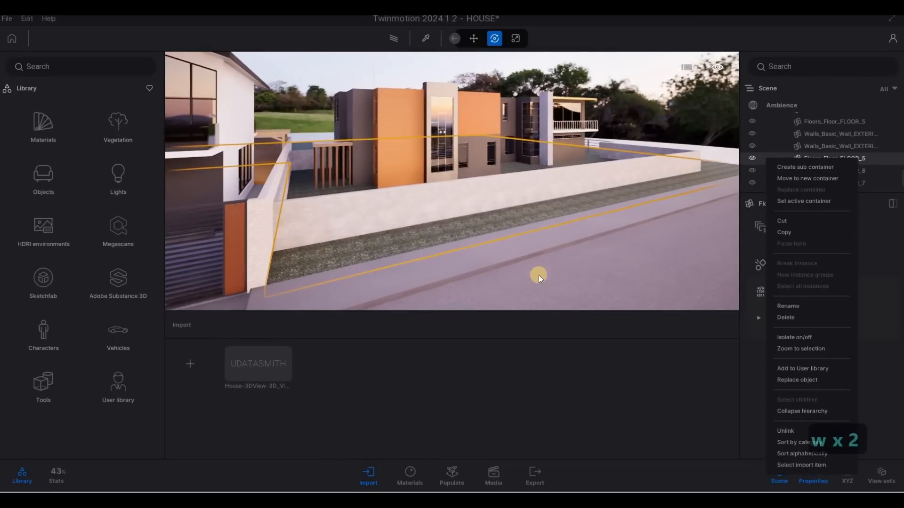
pyautogui.press('Escape')
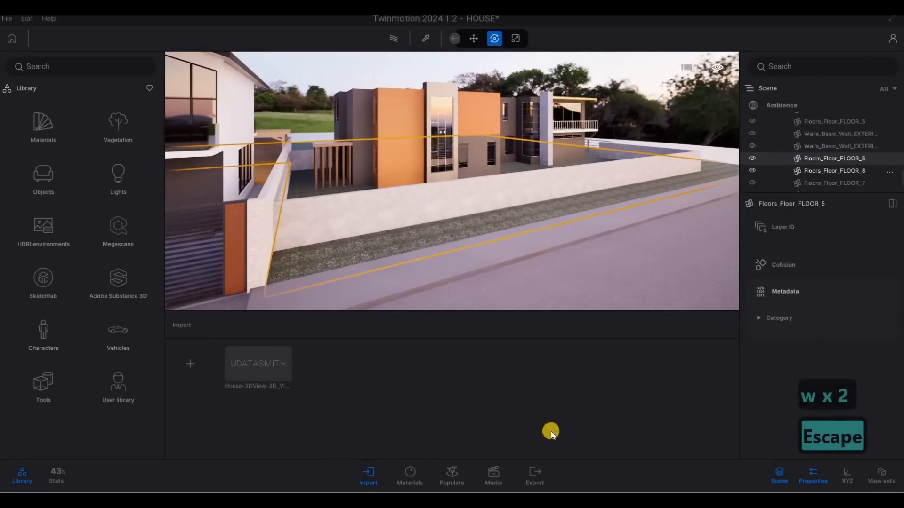
# - Set Populate to place vegetation in Scatter mode
pyautogui.click(445, 473)
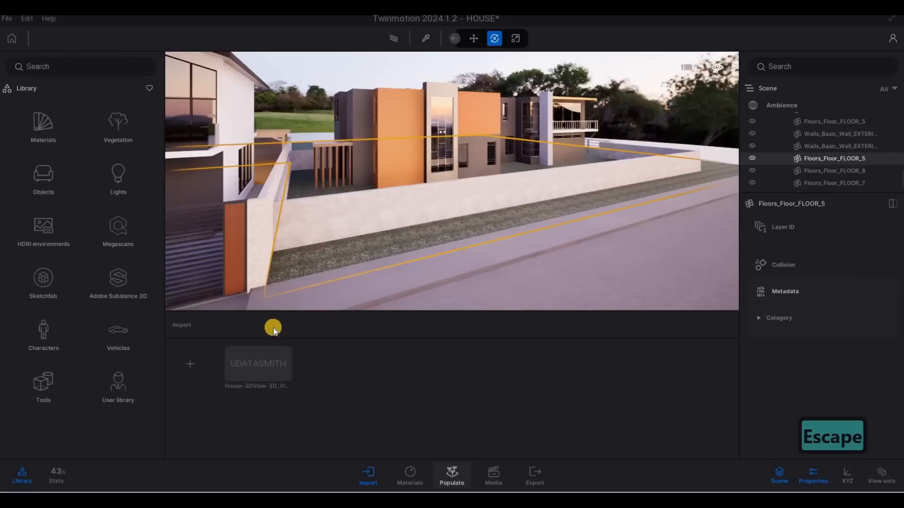
pyautogui.click(452, 474)
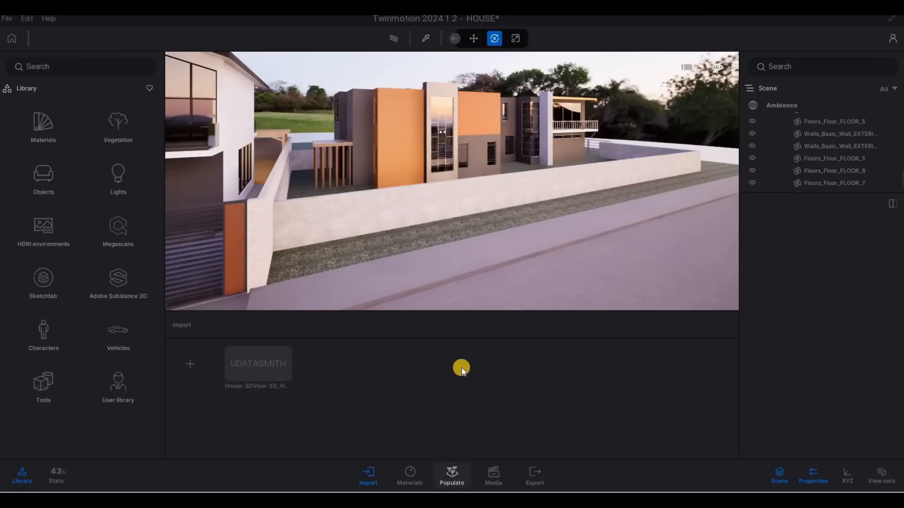
pyautogui.click(439, 484)
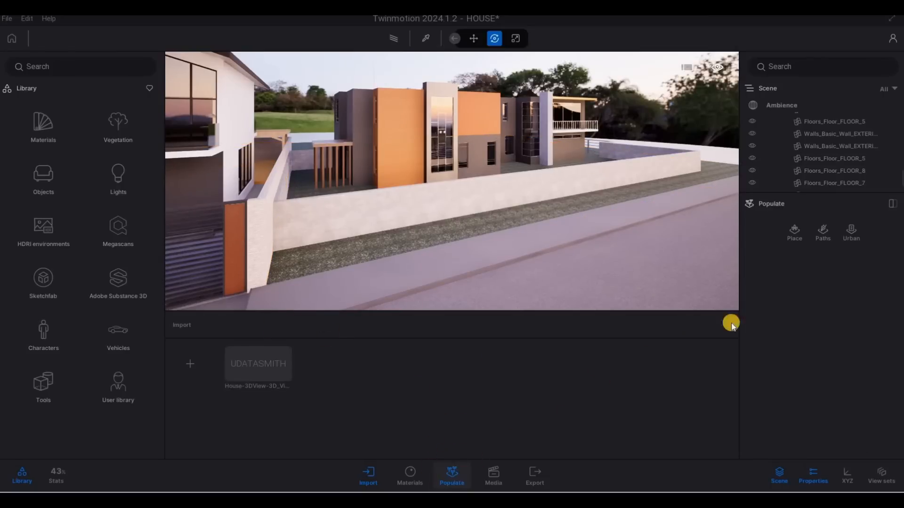
pyautogui.click(796, 233)
pyautogui.click(809, 274)
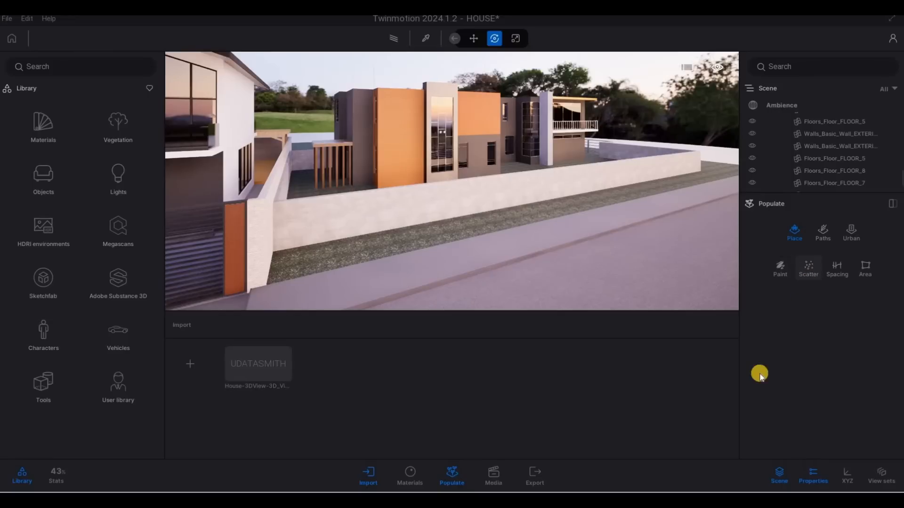
# - Add Lawn 01 from the Grass and flowers vegetation nine times to the scatter set
pyautogui.click(119, 127)
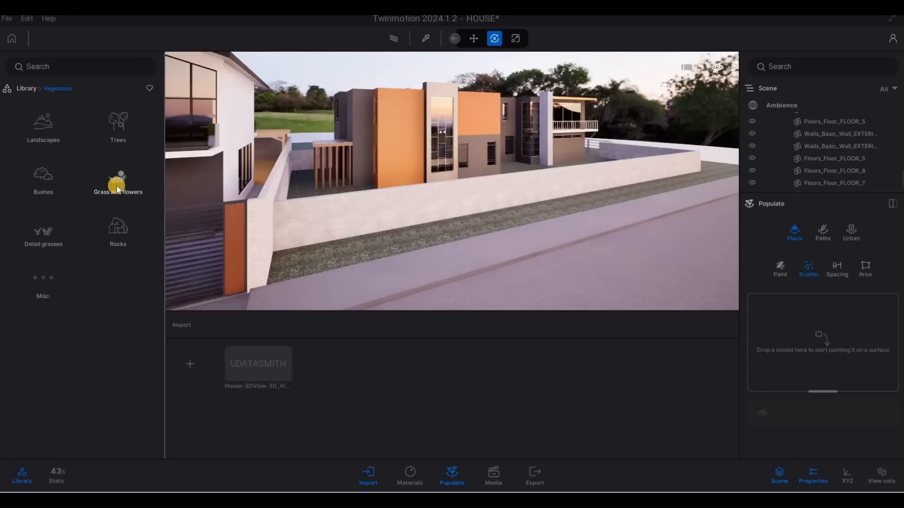
pyautogui.click(118, 184)
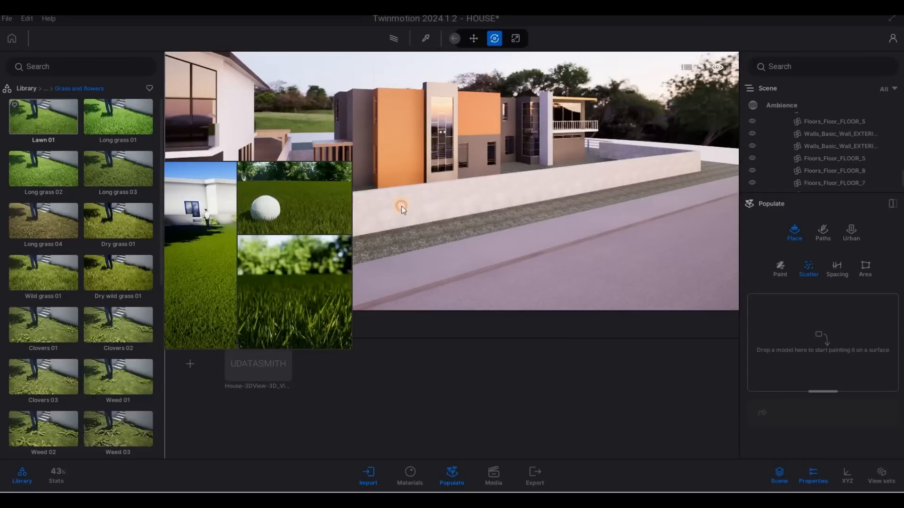
pyautogui.moveTo(402, 206); pyautogui.dragTo(827, 321)
pyautogui.moveTo(115, 169); pyautogui.dragTo(826, 348)
pyautogui.moveTo(25, 123); pyautogui.dragTo(839, 349)
pyautogui.moveTo(22, 125); pyautogui.dragTo(831, 350)
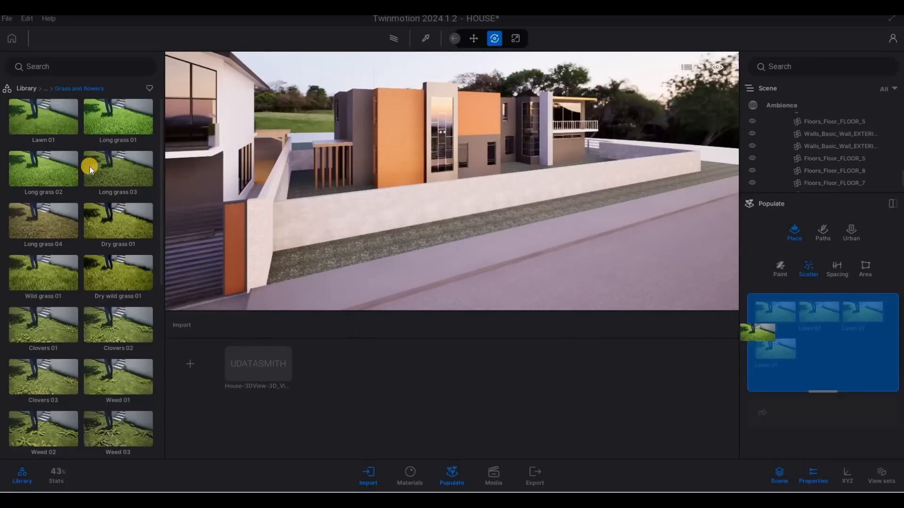
pyautogui.moveTo(22, 130); pyautogui.dragTo(851, 360)
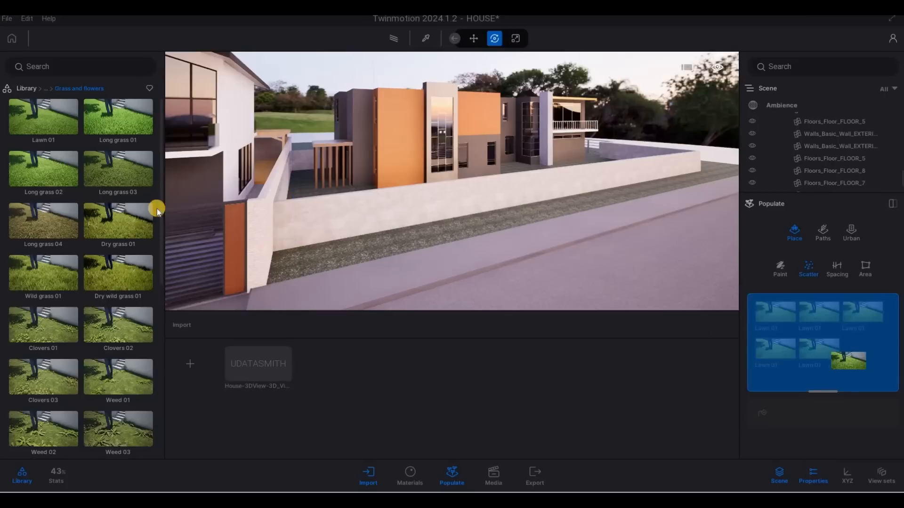
pyautogui.moveTo(40, 126); pyautogui.dragTo(781, 349)
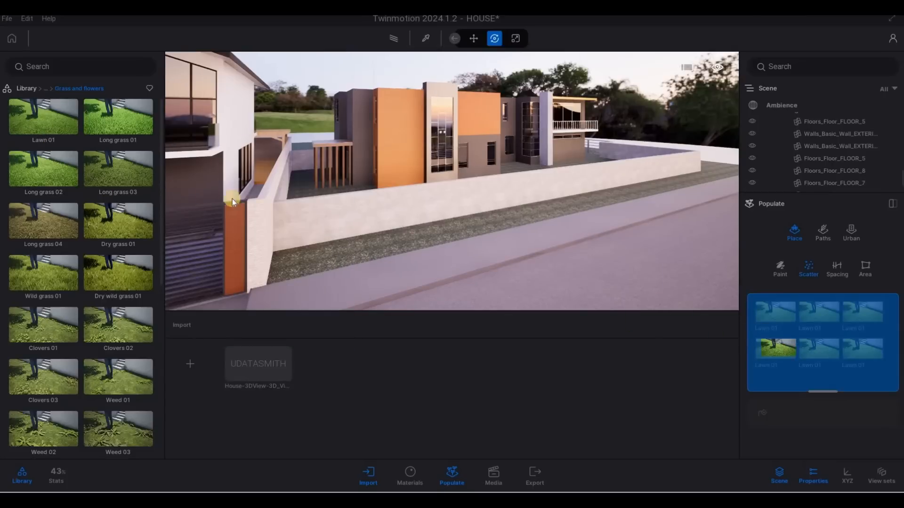
pyautogui.moveTo(55, 128); pyautogui.dragTo(825, 351)
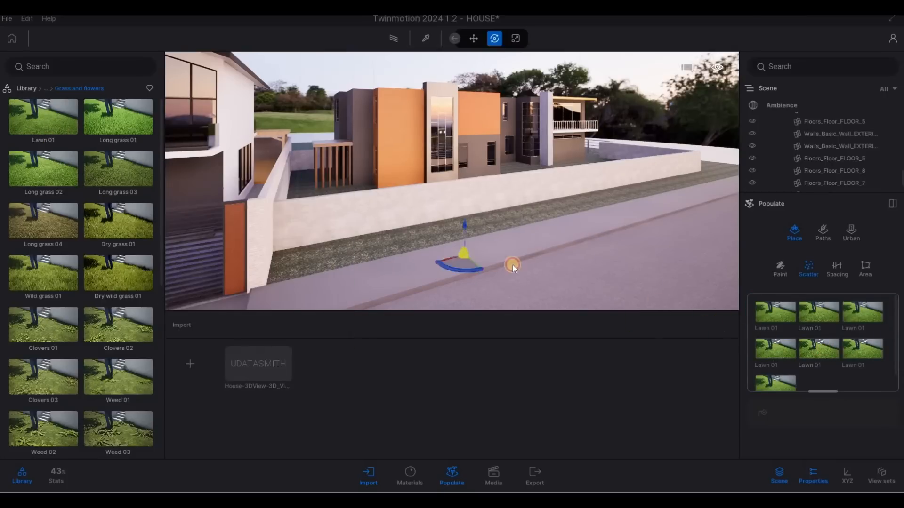
pyautogui.moveTo(58, 120); pyautogui.dragTo(827, 377)
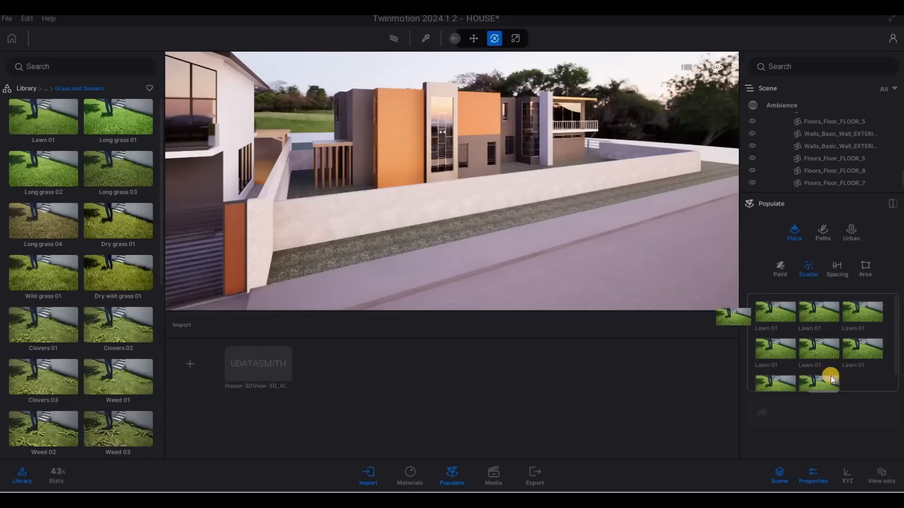
# - Select all nine Lawn 01 entries in the scatter set
pyautogui.moveTo(256, 241); pyautogui.dragTo(125, 270, button='right')
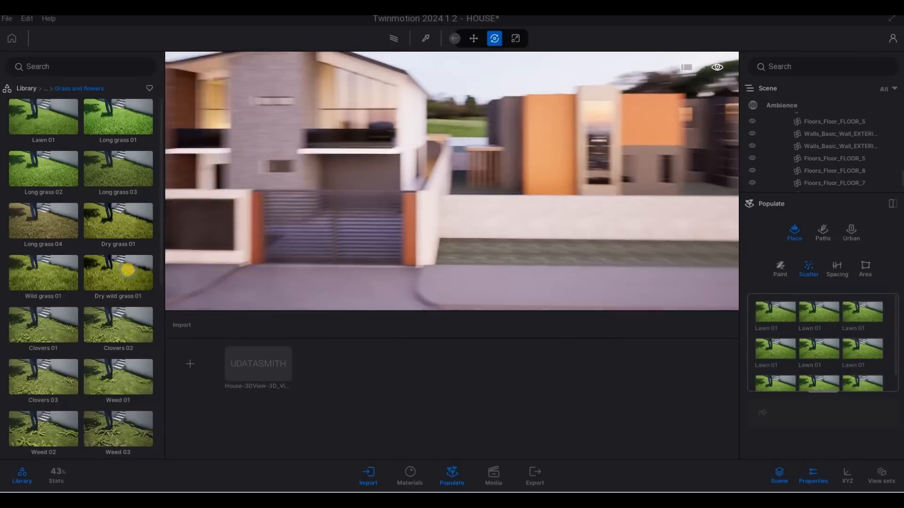
pyautogui.press('a')
pyautogui.press('w')
pyautogui.press('q')
pyautogui.moveTo(538, 259); pyautogui.dragTo(837, 253, button='right')
pyautogui.press('d')
pyautogui.press('s')
pyautogui.press('s')
pyautogui.press('w')
pyautogui.press('e')
pyautogui.press('a')
pyautogui.press('w')
pyautogui.press('e')
pyautogui.press('e')
pyautogui.press('s')
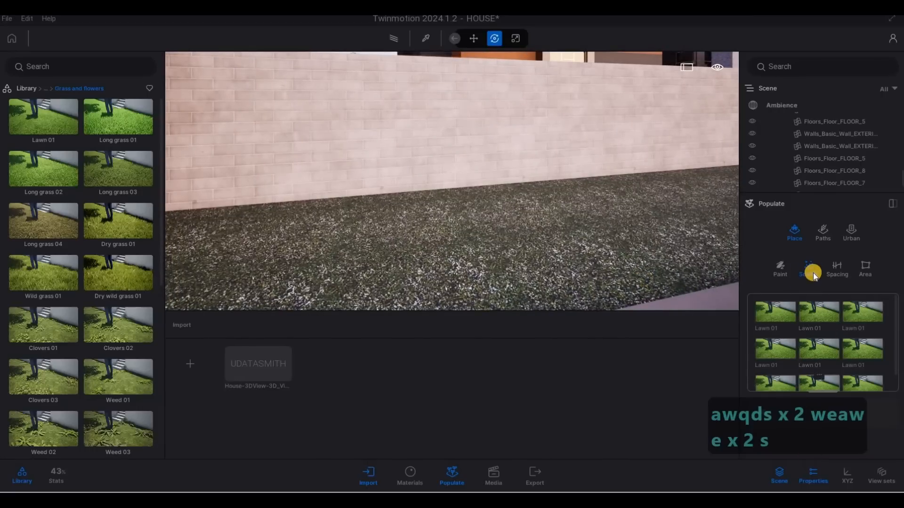
pyautogui.scroll(-1, 795, 315)
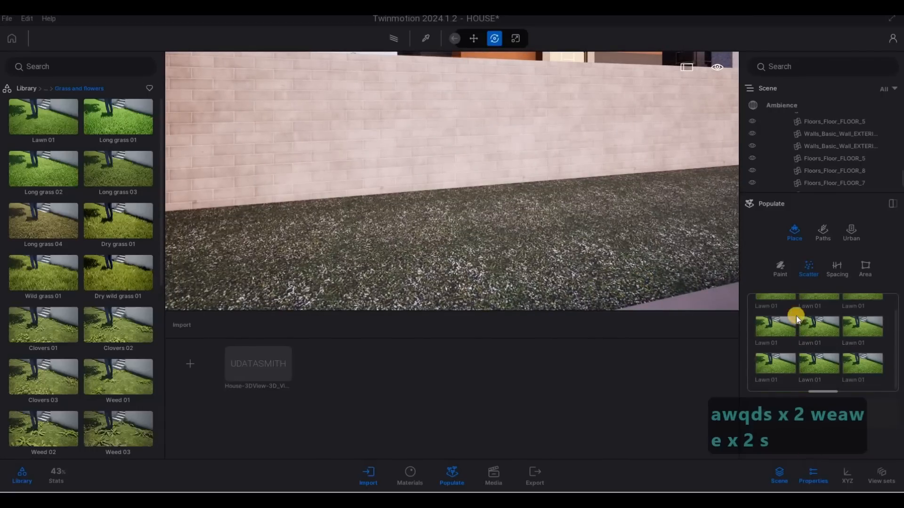
pyautogui.click(778, 308)
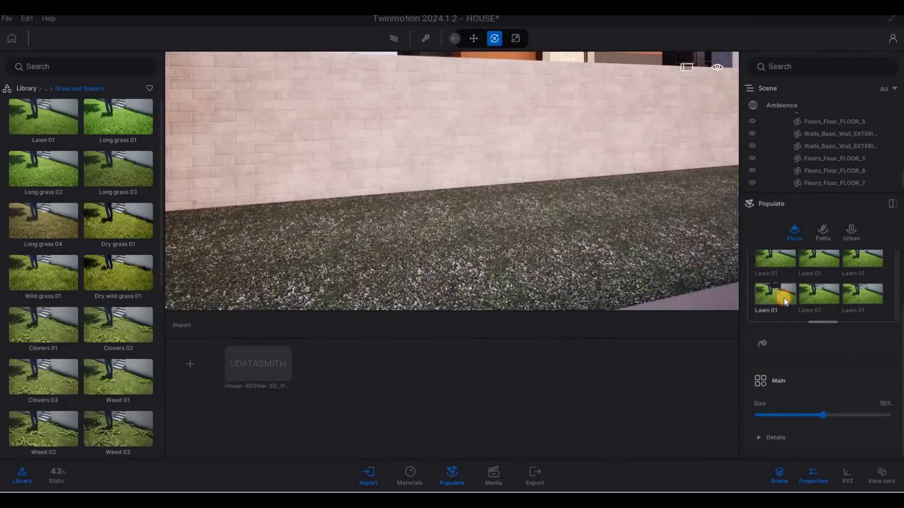
pyautogui.hotkey('ctrl', 'a')
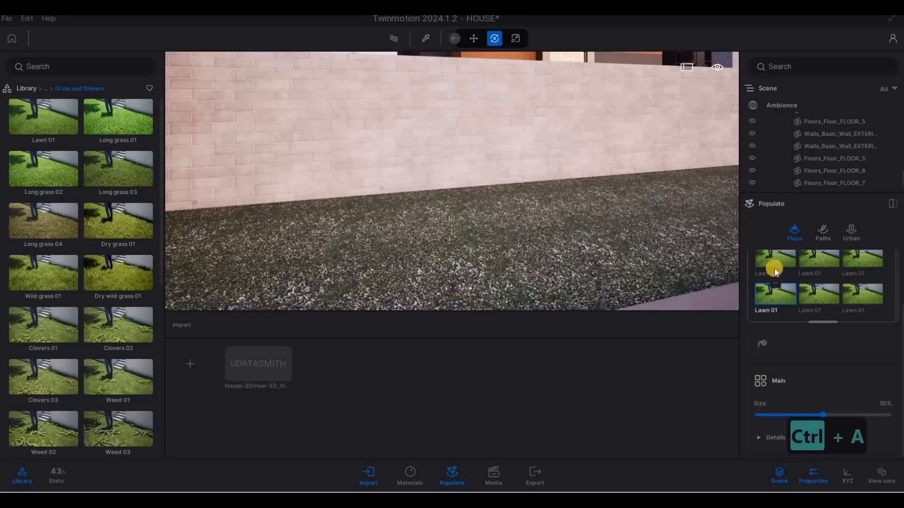
pyautogui.scroll(2, 774, 268)
pyautogui.scroll(3, 773, 302)
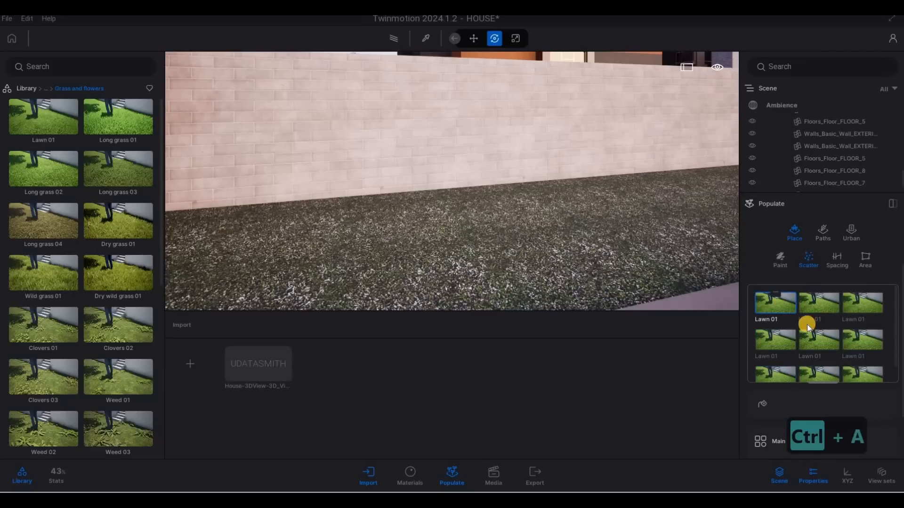
pyautogui.scroll(-2, 821, 327)
pyautogui.scroll(-2, 860, 325)
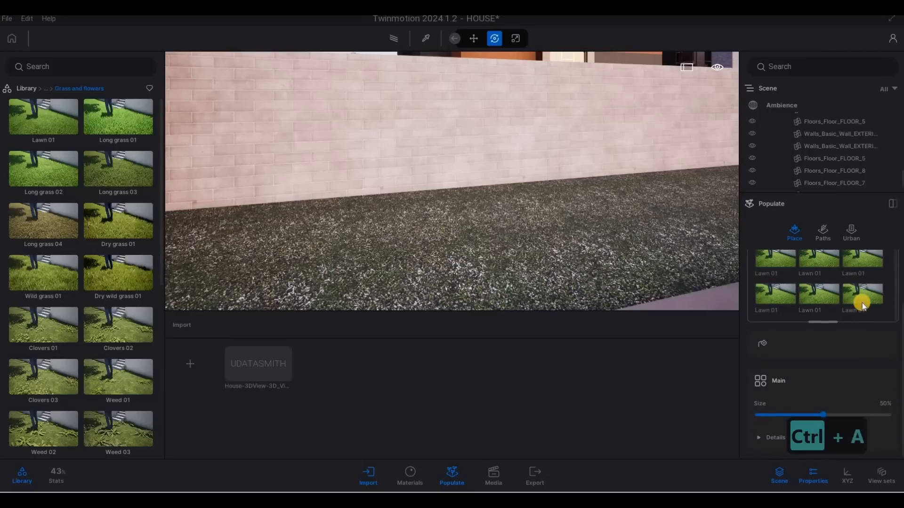
pyautogui.hotkey('ctrl', 'a')
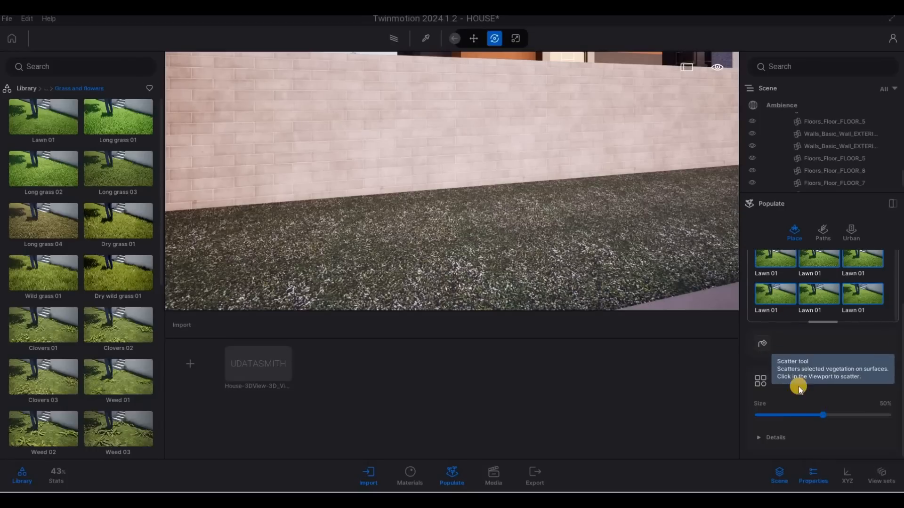
# - Expand the lawn's detail settings and scatter the selected Lawn 01 grass repeatedly over the ground strip along the boundary wall
pyautogui.click(772, 438)
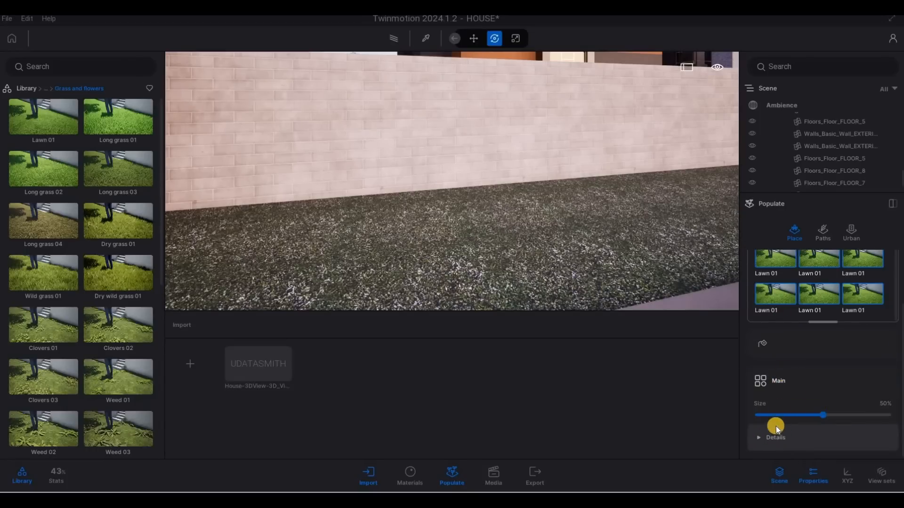
pyautogui.scroll(-4, 814, 413)
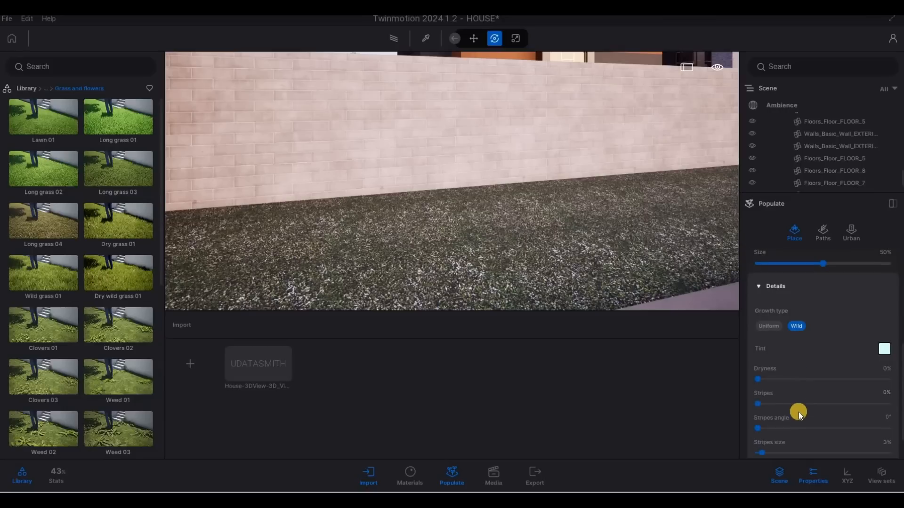
pyautogui.scroll(3, 763, 339)
pyautogui.click(761, 310)
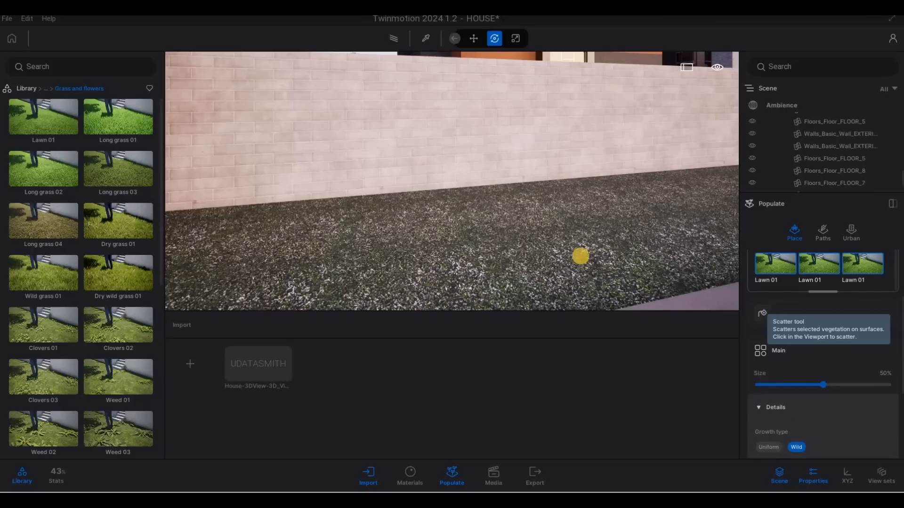
pyautogui.click(535, 241)
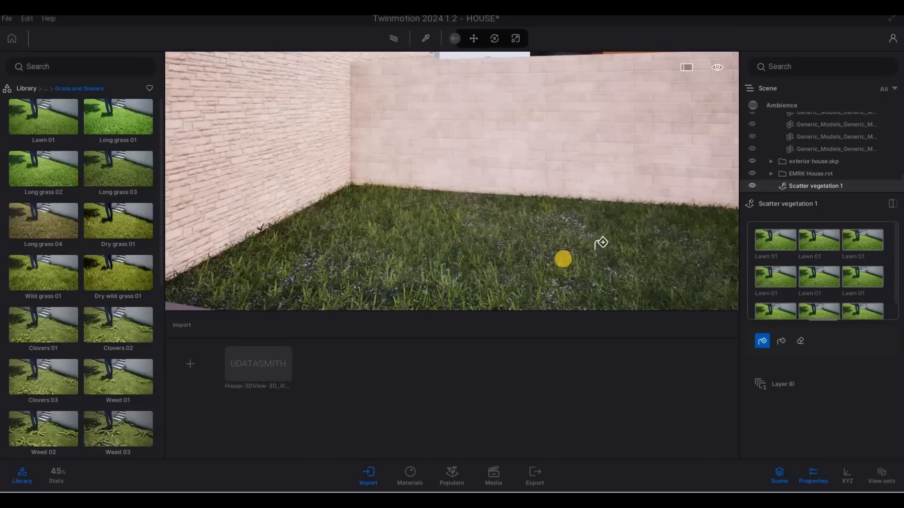
pyautogui.click(563, 239)
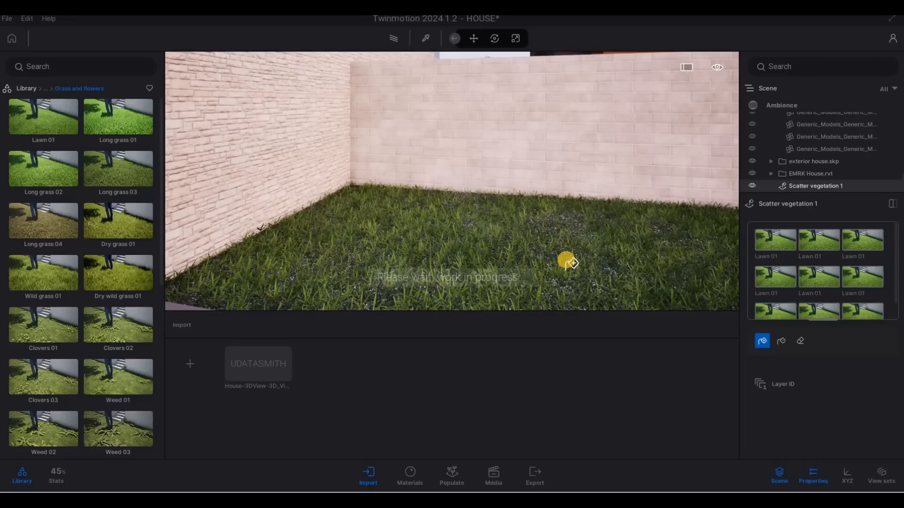
# - Scatter the Lawn 01 grass twice over the front-yard lawn between the fence and the entrance path
pyautogui.press('s')
pyautogui.press('s')
pyautogui.press('a')
pyautogui.press('q')
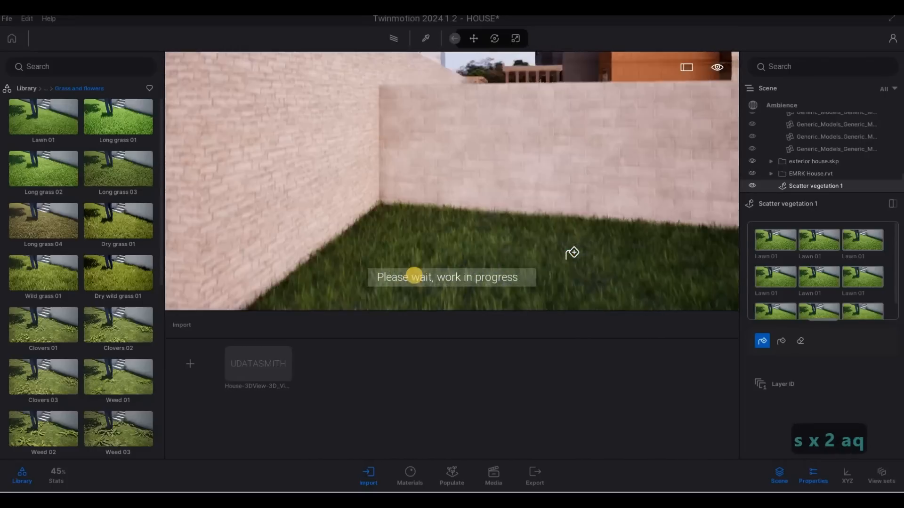
pyautogui.press('q')
pyautogui.press('q')
pyautogui.press('q')
pyautogui.press('q')
pyautogui.press('q')
pyautogui.press('q')
pyautogui.press('q')
pyautogui.press('q')
pyautogui.press('q')
pyautogui.press('q')
pyautogui.press('q')
pyautogui.press('q')
pyautogui.press('q')
pyautogui.press('a')
pyautogui.press('a')
pyautogui.press('a')
pyautogui.press('a')
pyautogui.press('a')
pyautogui.press('a')
pyautogui.press('a')
pyautogui.press('a')
pyautogui.press('a')
pyautogui.press('a')
pyautogui.press('a')
pyautogui.press('a')
pyautogui.press('a')
pyautogui.press('w')
pyautogui.press('q')
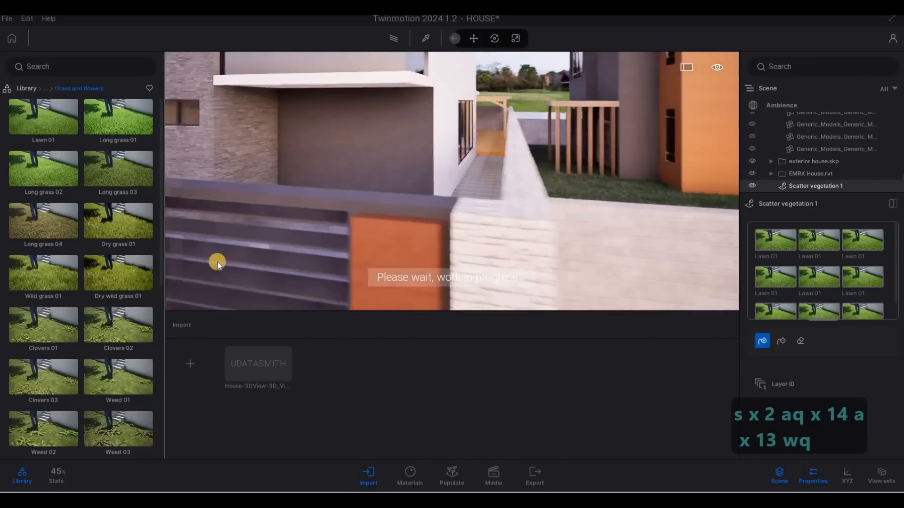
pyautogui.press('a')
pyautogui.press('s')
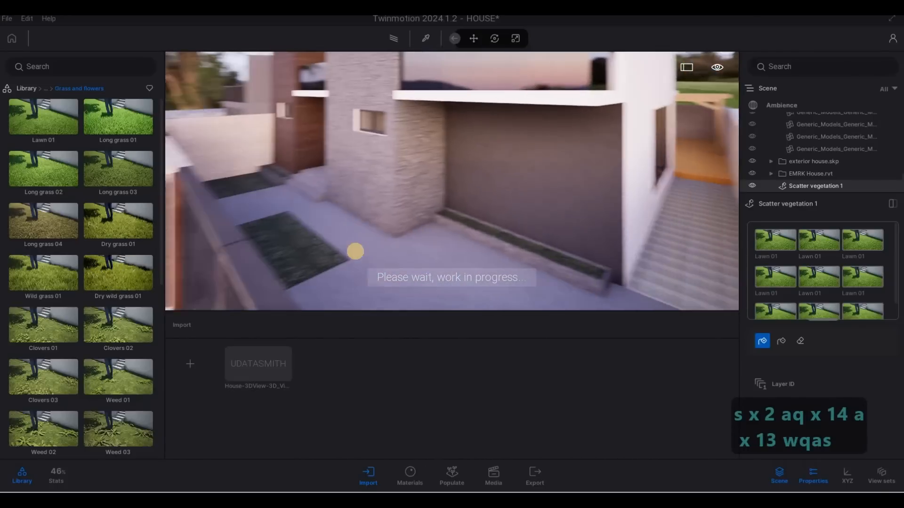
pyautogui.press('a')
pyautogui.press('w')
pyautogui.press('d')
pyautogui.press('a')
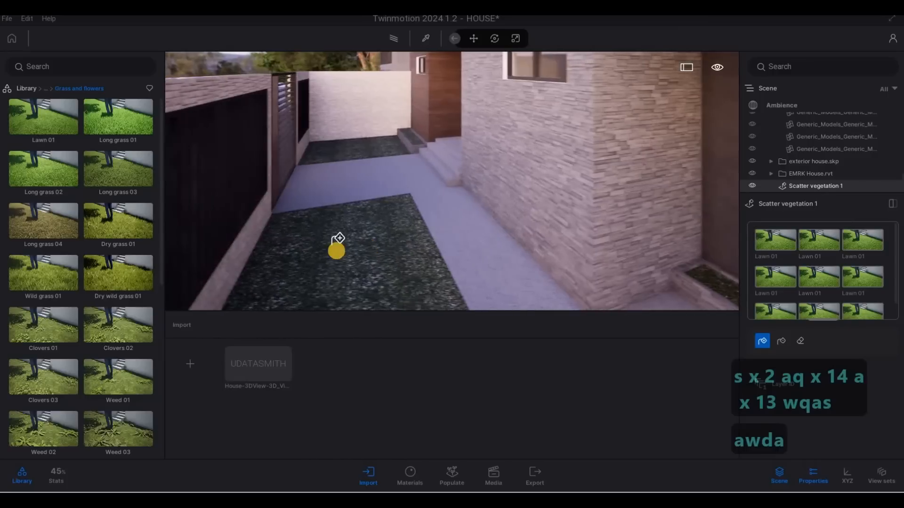
pyautogui.click(336, 251)
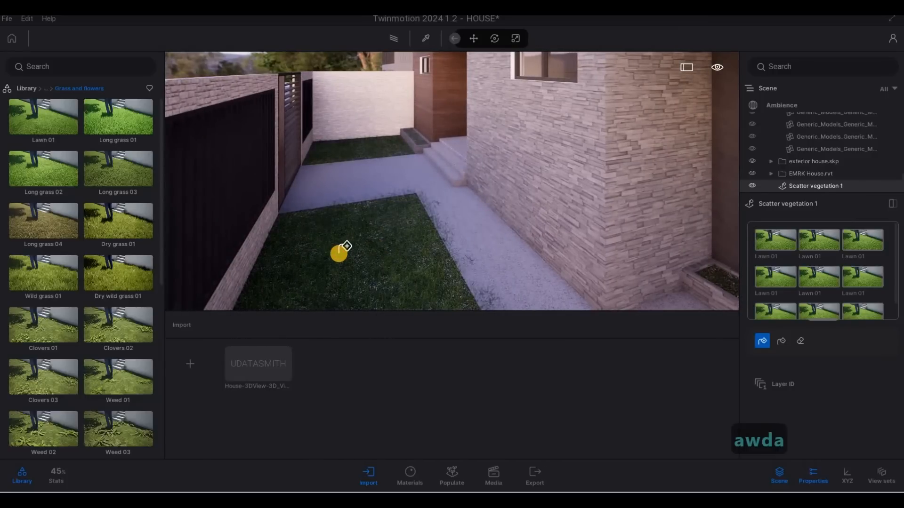
pyautogui.click(339, 265)
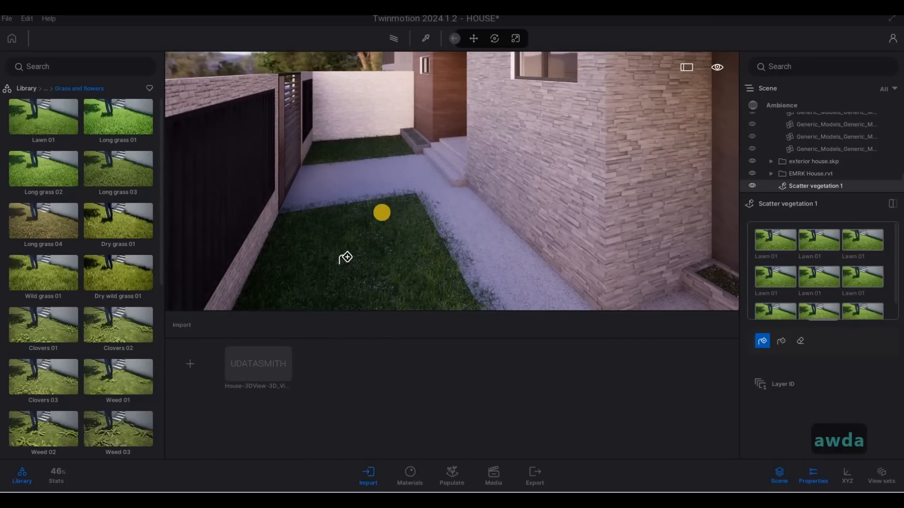
# - Scatter the Lawn 01 grass in the narrow planter beside the brown wood-clad wall
pyautogui.press('w')
pyautogui.press('q')
pyautogui.press('a')
pyautogui.press('a')
pyautogui.press('a')
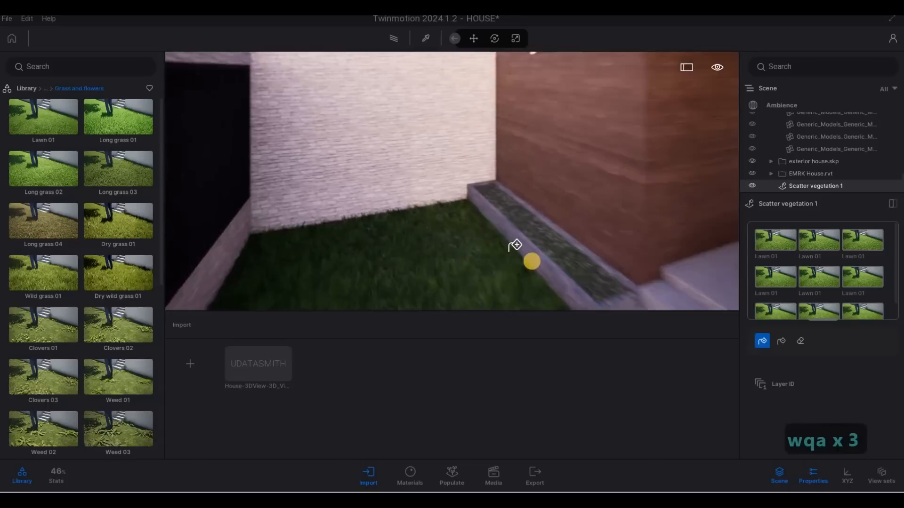
pyautogui.press('d')
pyautogui.click(524, 265)
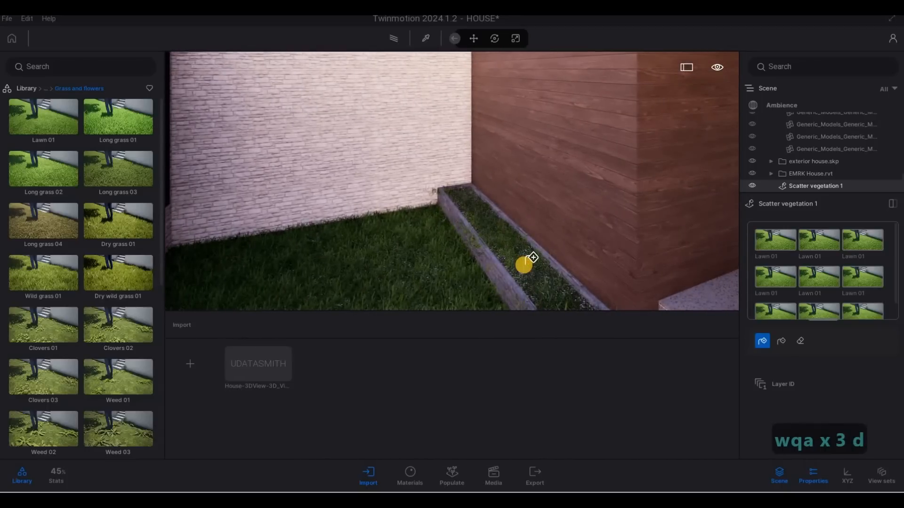
# - Scatter the Lawn 01 grass in the long planter strip along the dark garage-side wall
pyautogui.press('s')
pyautogui.press('s')
pyautogui.press('s')
pyautogui.press('s')
pyautogui.press('s')
pyautogui.press('s')
pyautogui.press('s')
pyautogui.press('s')
pyautogui.press('s')
pyautogui.press('s')
pyautogui.press('s')
pyautogui.press('s')
pyautogui.press('s')
pyautogui.press('s')
pyautogui.press('s')
pyautogui.press('s')
pyautogui.press('s')
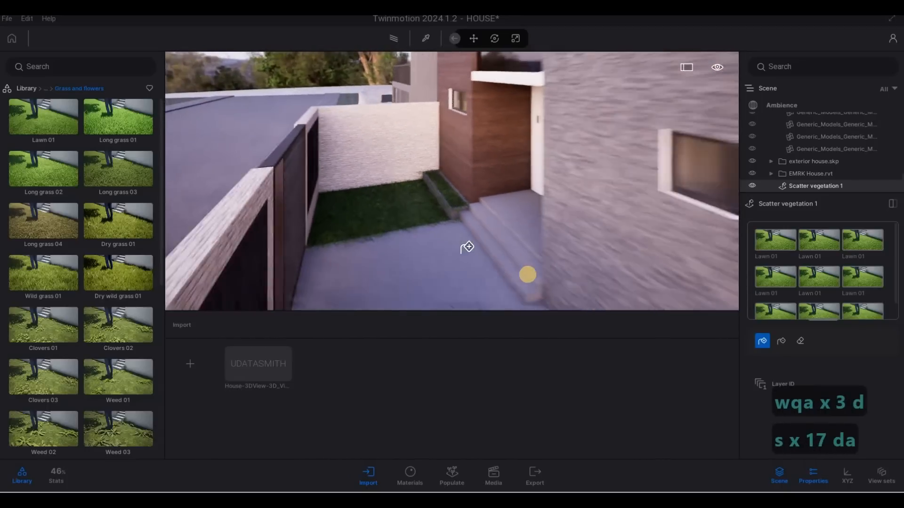
pyautogui.press('d')
pyautogui.press('a')
pyautogui.press('s')
pyautogui.press('e')
pyautogui.press('e')
pyautogui.press('w')
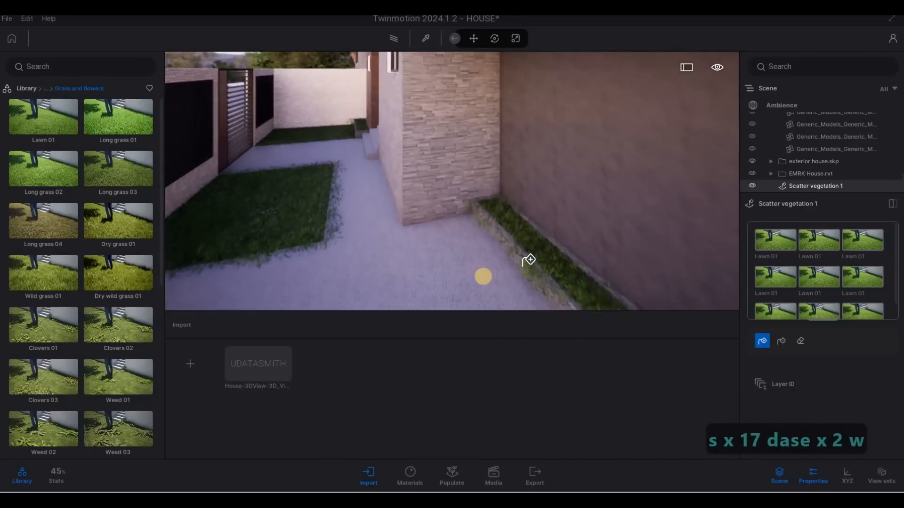
pyautogui.press('d')
pyautogui.press('e')
pyautogui.press('d')
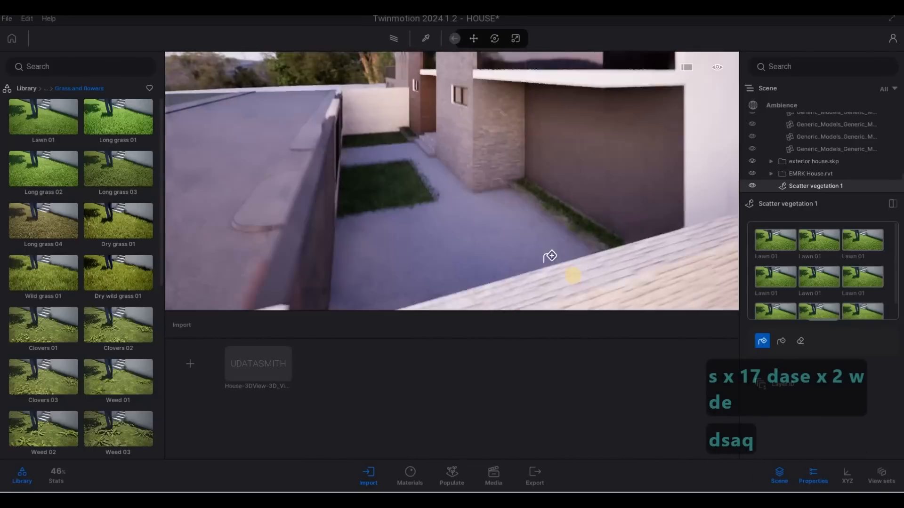
# - Scatter the Lawn 01 grass over the roadside strip outside the boundary wall beside the driveway gate
pyautogui.press('e')
pyautogui.press('w')
pyautogui.press('d')
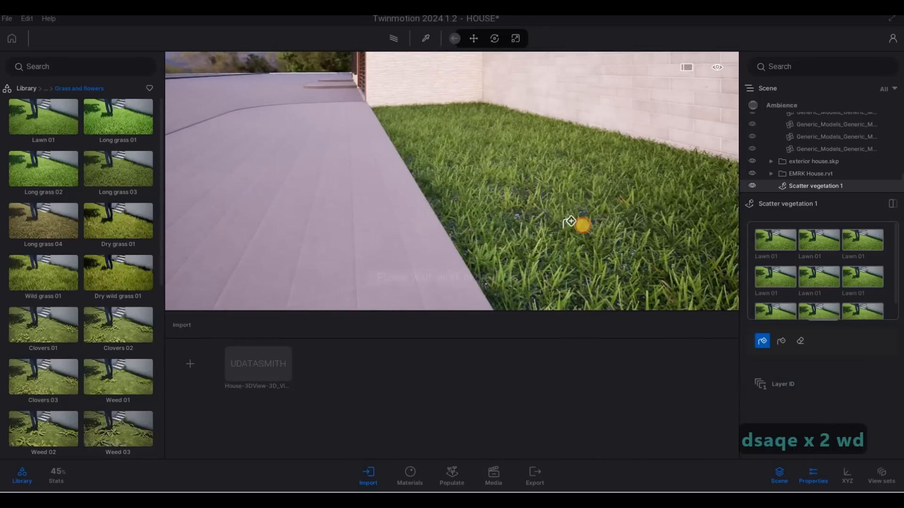
pyautogui.press('a')
pyautogui.press('a')
pyautogui.press('a')
pyautogui.press('a')
pyautogui.press('a')
pyautogui.press('a')
pyautogui.press('a')
pyautogui.press('w')
pyautogui.press('q')
pyautogui.press('q')
pyautogui.press('q')
pyautogui.press('q')
pyautogui.press('q')
pyautogui.press('q')
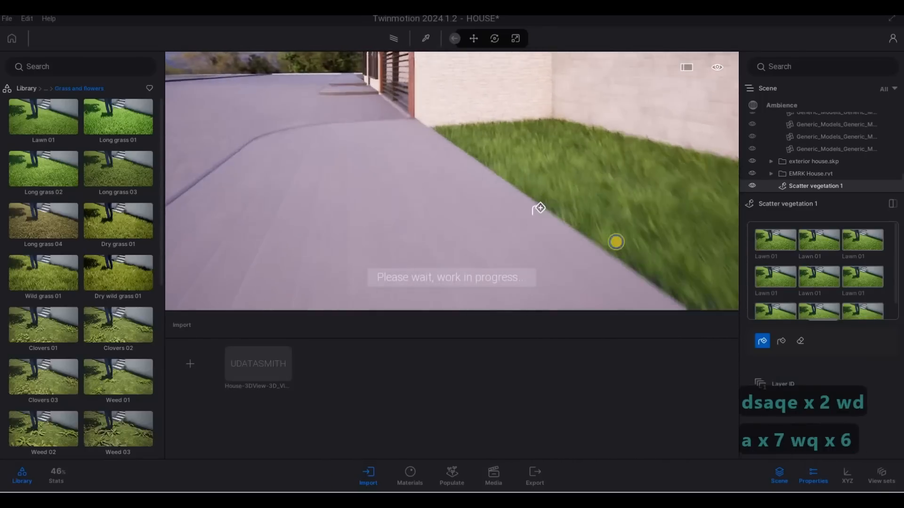
# - Scatter the Lawn 01 grass over the strip in front of the stone wall on the neighbouring lot past the pedestrian gate
pyautogui.press('s')
pyautogui.press('a')
pyautogui.press('a')
pyautogui.press('a')
pyautogui.press('a')
pyautogui.press('a')
pyautogui.press('a')
pyautogui.press('a')
pyautogui.press('a')
pyautogui.press('a')
pyautogui.press('a')
pyautogui.press('a')
pyautogui.press('a')
pyautogui.press('a')
pyautogui.press('a')
pyautogui.press('a')
pyautogui.press('a')
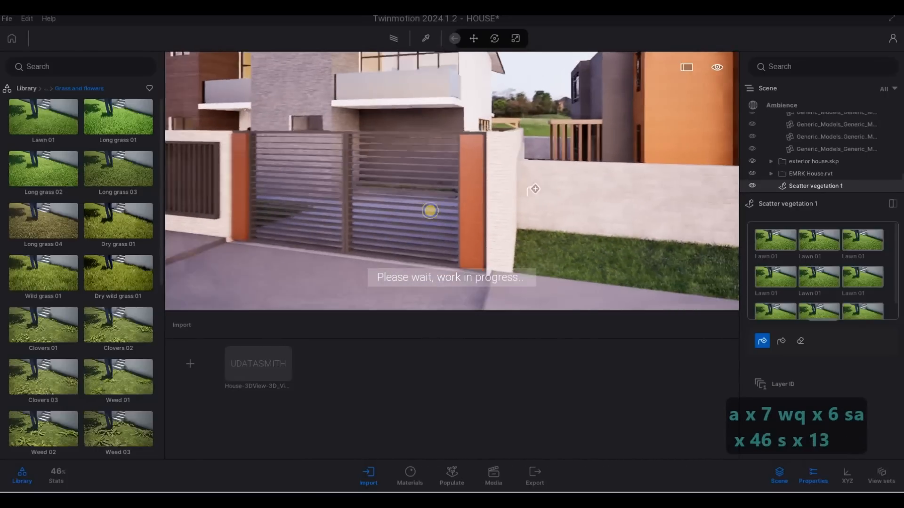
pyautogui.press('a')
pyautogui.press('a')
pyautogui.press('a')
pyautogui.press('a')
pyautogui.press('a')
pyautogui.press('a')
pyautogui.press('a')
pyautogui.press('a')
pyautogui.press('a')
pyautogui.press('a')
pyautogui.press('a')
pyautogui.press('a')
pyautogui.press('a')
pyautogui.press('a')
pyautogui.press('a')
pyautogui.press('a')
pyautogui.press('a')
pyautogui.press('a')
pyautogui.press('a')
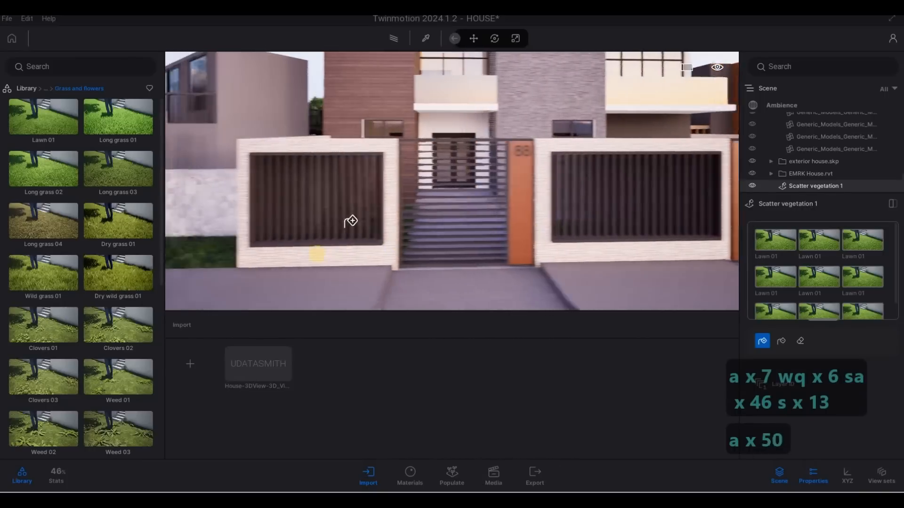
pyautogui.press('a')
pyautogui.press('a')
pyautogui.press('a')
pyautogui.press('a')
pyautogui.press('a')
pyautogui.press('a')
pyautogui.press('w')
pyautogui.press('w')
pyautogui.press('w')
pyautogui.press('q')
pyautogui.press('e')
pyautogui.press('q')
pyautogui.press('e')
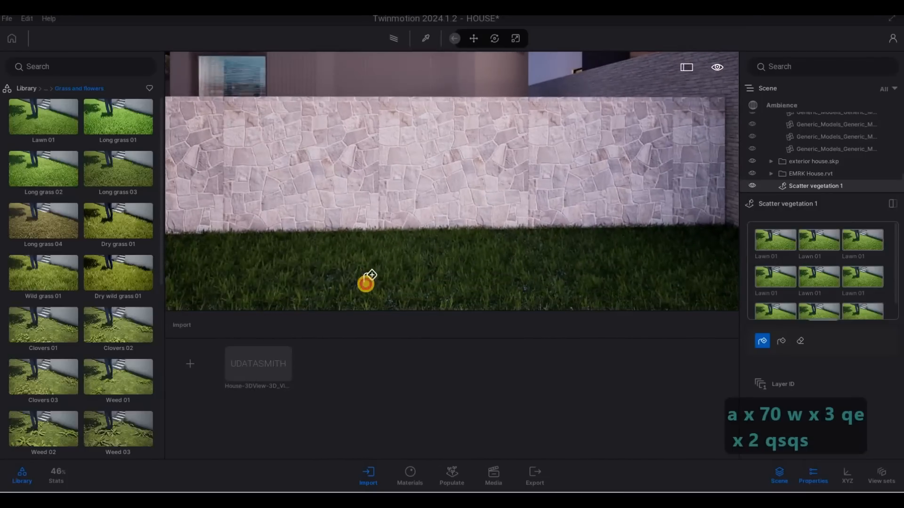
pyautogui.press('s')
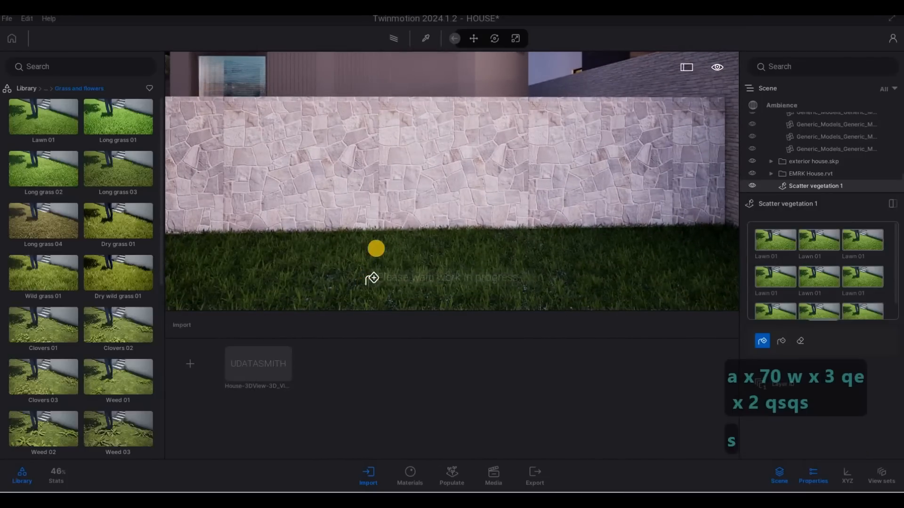
# - Examine the house facade, fence and surrounding ground areas from the street
pyautogui.press('q')
pyautogui.press('q')
pyautogui.press('q')
pyautogui.press('q')
pyautogui.press('q')
pyautogui.press('q')
pyautogui.press('s')
pyautogui.press('s')
pyautogui.press('s')
pyautogui.press('s')
pyautogui.press('s')
pyautogui.press('s')
pyautogui.press('s')
pyautogui.press('s')
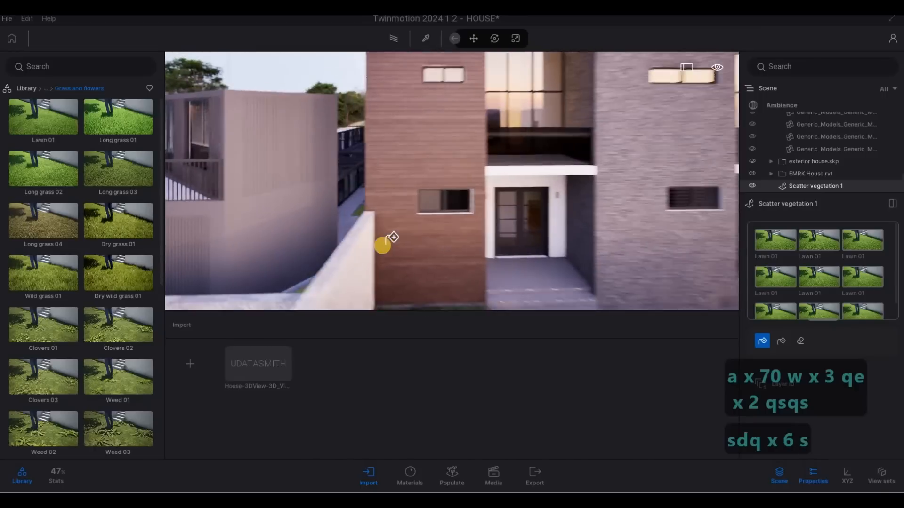
pyautogui.press('a')
pyautogui.press('w')
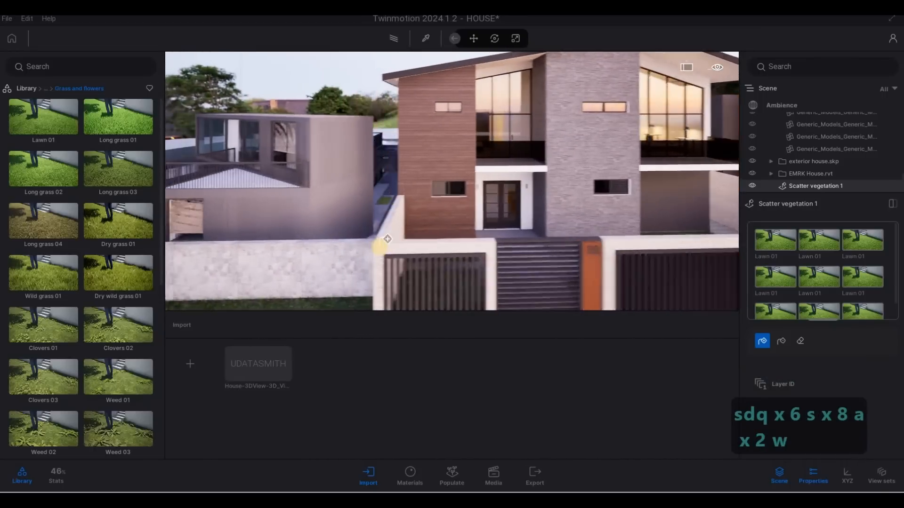
pyautogui.press('F1')
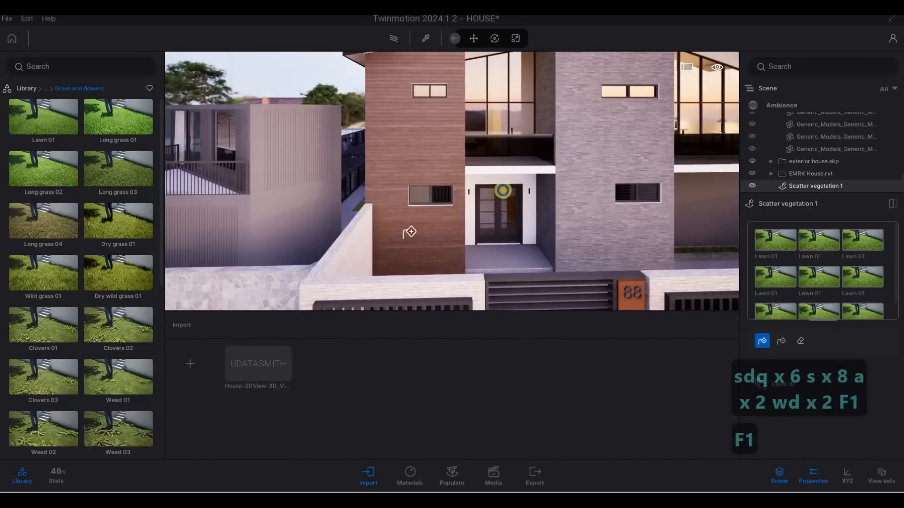
pyautogui.press('d')
pyautogui.press('s')
pyautogui.press('a')
pyautogui.press('s')
pyautogui.press('a')
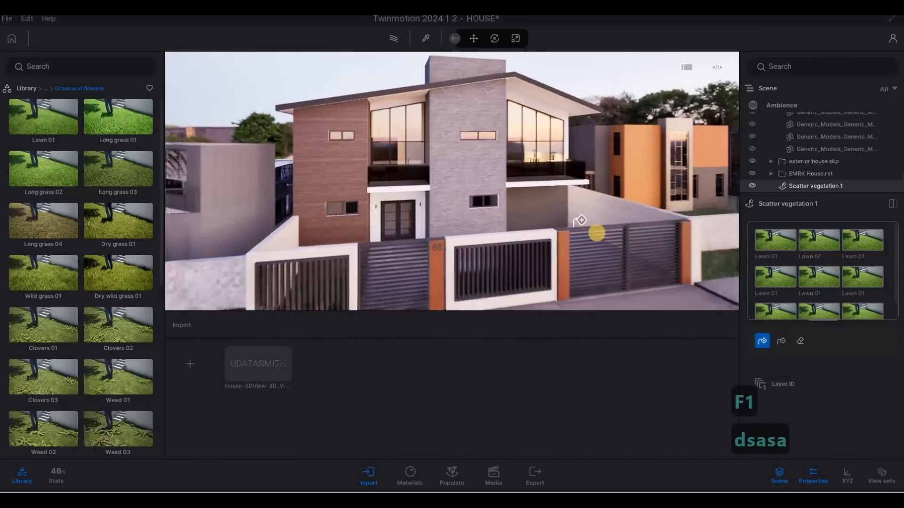
# - Scatter the Lawn 01 grass over the large lawn across the road from the house
pyautogui.press('s')
pyautogui.press('w')
pyautogui.press('d')
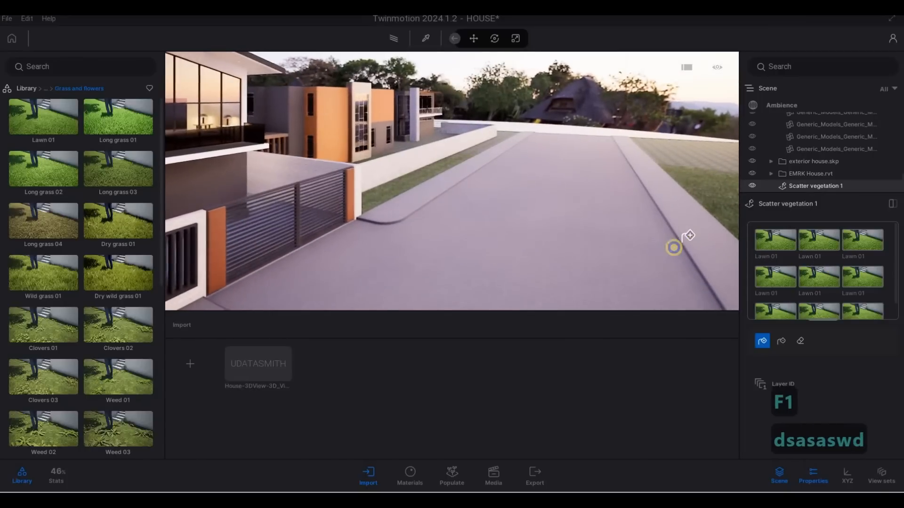
pyautogui.press('w')
pyautogui.press('e')
pyautogui.press('d')
pyautogui.press('w')
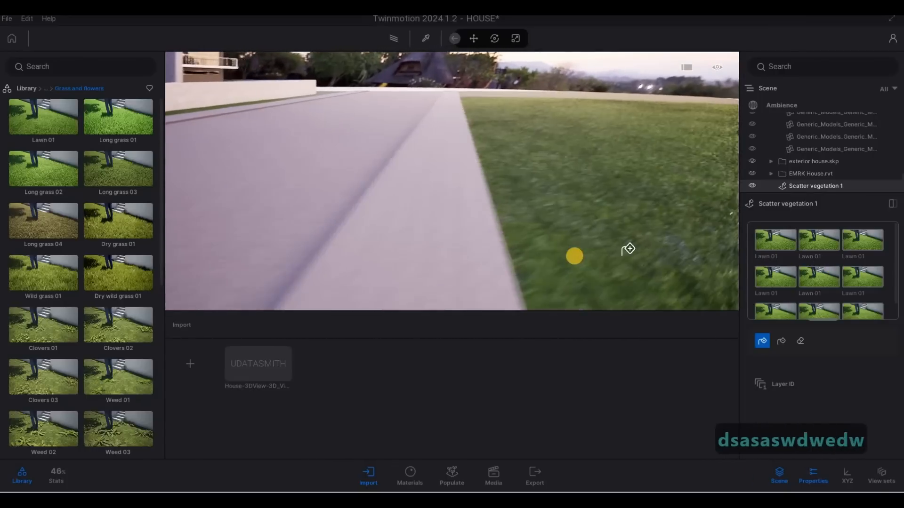
pyautogui.press('q')
pyautogui.press('w')
pyautogui.press('e')
pyautogui.press('e')
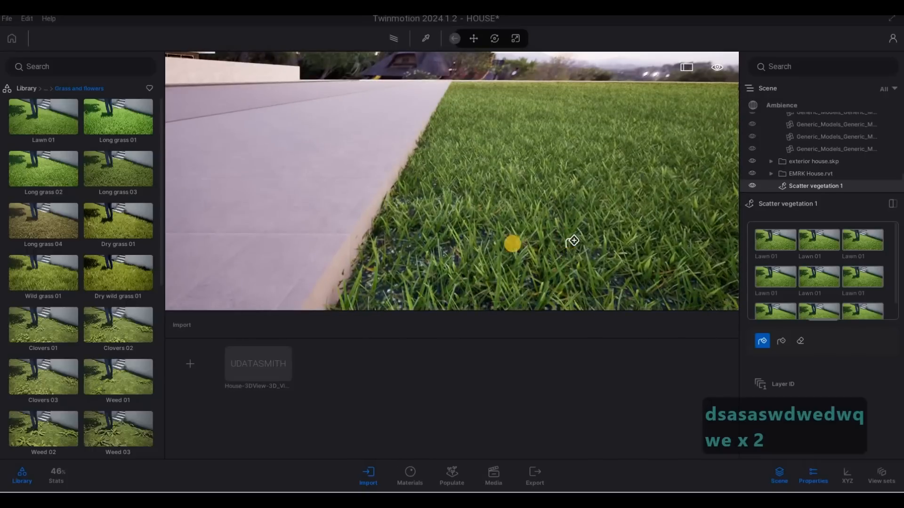
pyautogui.press('a')
pyautogui.press('a')
pyautogui.press('a')
pyautogui.press('a')
pyautogui.press('a')
pyautogui.press('a')
pyautogui.press('q')
pyautogui.press('q')
pyautogui.press('q')
pyautogui.press('q')
pyautogui.press('q')
pyautogui.press('q')
pyautogui.press('q')
pyautogui.press('q')
pyautogui.press('q')
pyautogui.press('q')
pyautogui.press('q')
pyautogui.press('q')
pyautogui.press('q')
pyautogui.press('q')
pyautogui.press('q')
pyautogui.press('q')
pyautogui.press('q')
pyautogui.press('q')
pyautogui.press('q')
pyautogui.press('q')
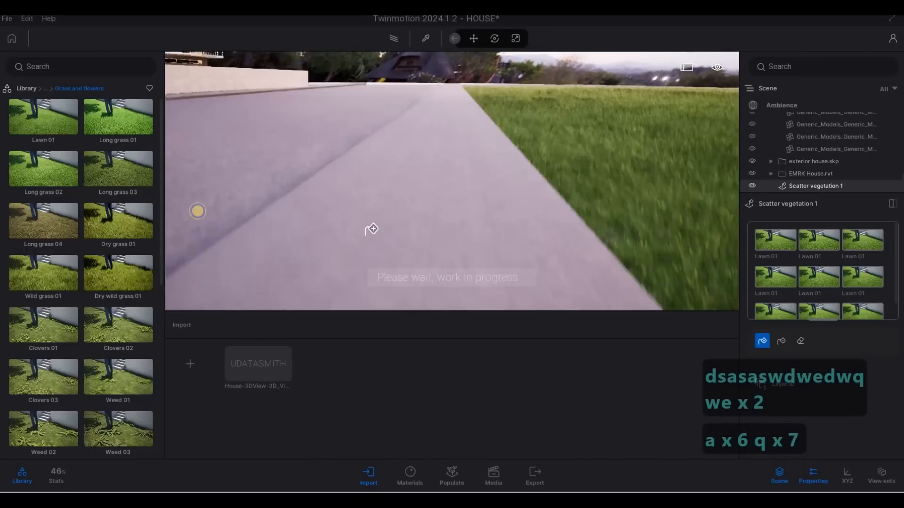
# - Examine the driveway gate, the boundary wall and the neighbouring lot's grass from the road
pyautogui.press('a')
pyautogui.press('a')
pyautogui.press('a')
pyautogui.press('a')
pyautogui.press('a')
pyautogui.press('a')
pyautogui.press('a')
pyautogui.press('a')
pyautogui.press('a')
pyautogui.press('a')
pyautogui.press('a')
pyautogui.press('a')
pyautogui.press('a')
pyautogui.press('a')
pyautogui.press('a')
pyautogui.press('w')
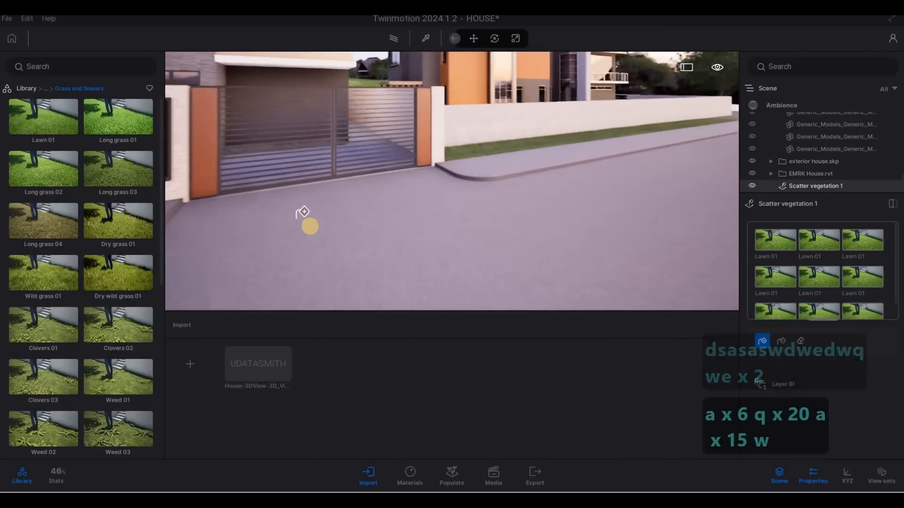
pyautogui.press('q')
pyautogui.press('a')
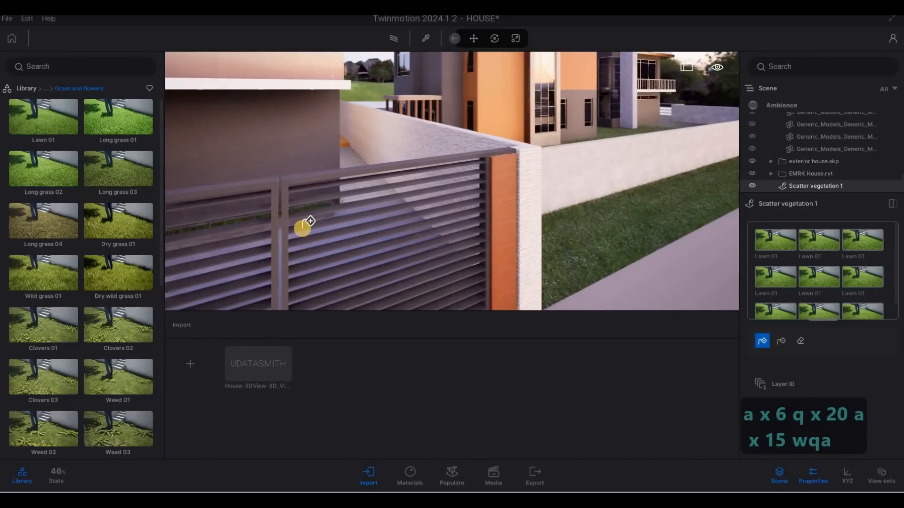
# - Leave the vegetation scatter tool and show the Trees category of the vegetation library
pyautogui.press('Escape')
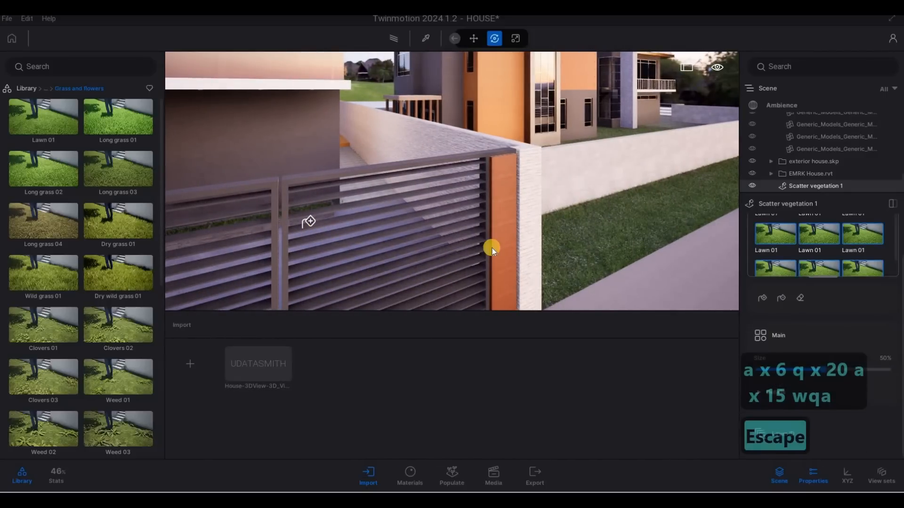
pyautogui.press('Escape')
pyautogui.press('d')
pyautogui.press('s')
pyautogui.press('a')
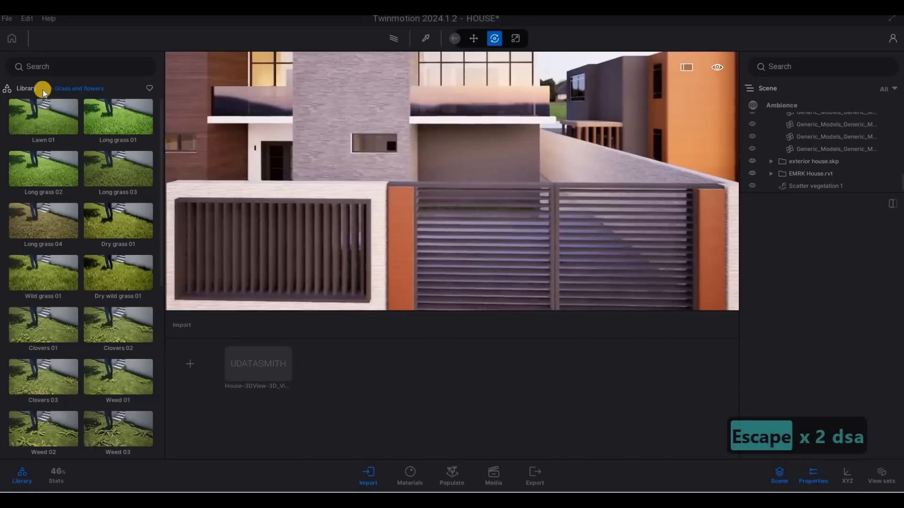
pyautogui.click(46, 89)
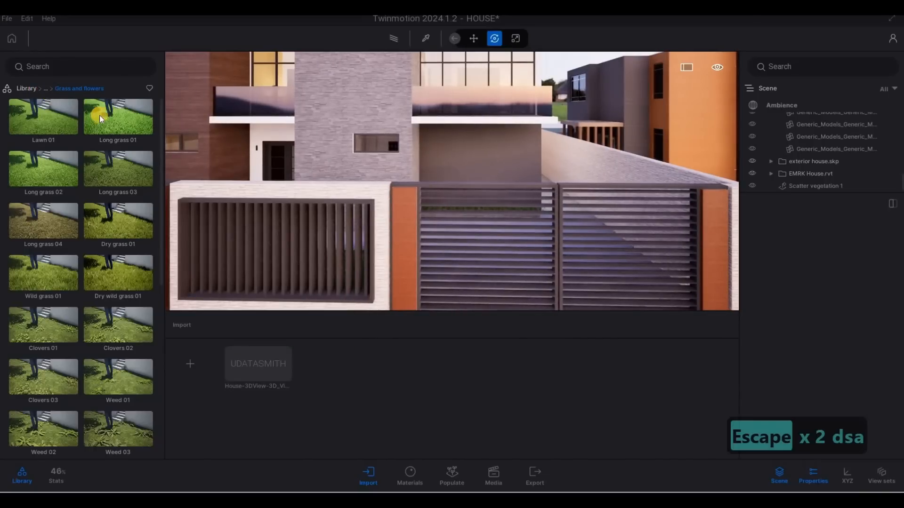
pyautogui.click(121, 121)
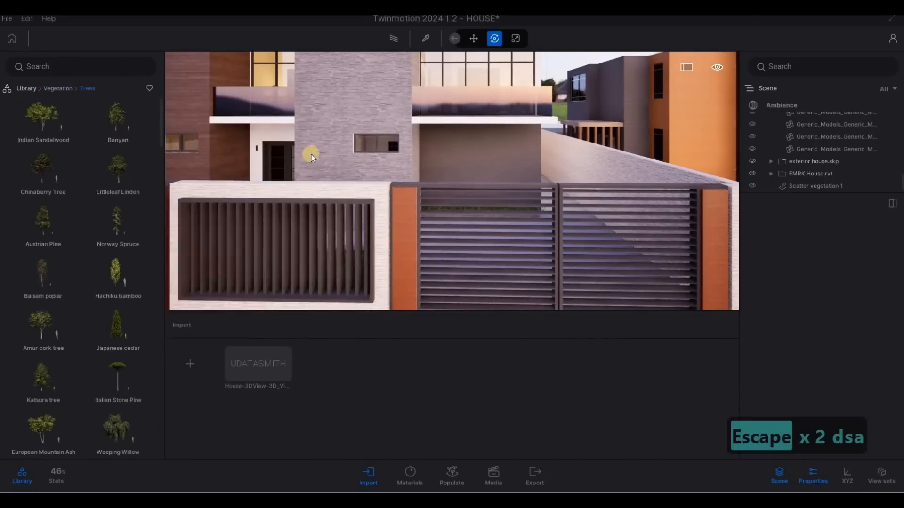
# - Place a Chinaberry Tree on the neighbouring lot's lawn behind the low boundary wall
pyautogui.press('s')
pyautogui.press('q')
pyautogui.press('d')
pyautogui.press('d')
pyautogui.press('d')
pyautogui.press('d')
pyautogui.press('d')
pyautogui.press('d')
pyautogui.press('d')
pyautogui.press('d')
pyautogui.press('d')
pyautogui.press('d')
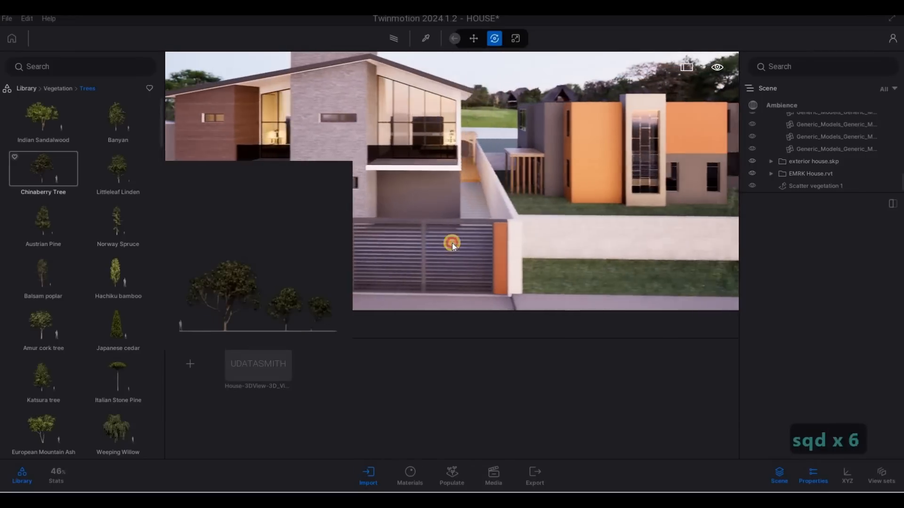
pyautogui.moveTo(516, 213); pyautogui.dragTo(488, 204)
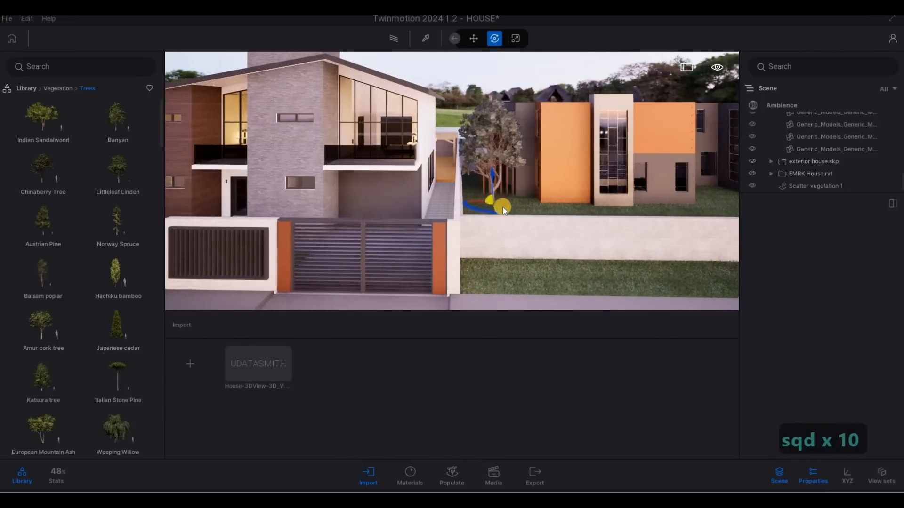
# - Move the Chinaberry Tree closer to the low front wall of the neighbouring lot
pyautogui.press('d')
pyautogui.press('s')
pyautogui.press('w')
pyautogui.press('a')
pyautogui.press('e')
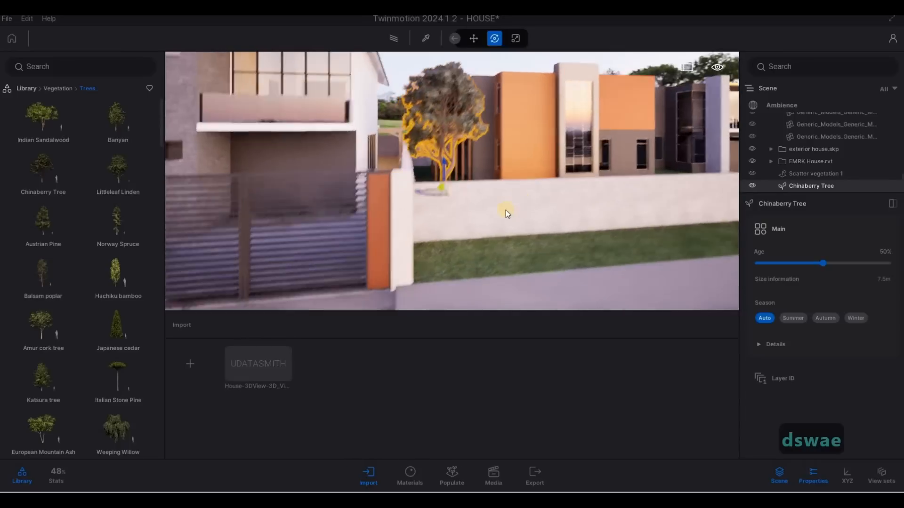
pyautogui.press('d')
pyautogui.press('q')
pyautogui.press('q')
pyautogui.press('w')
pyautogui.press('d')
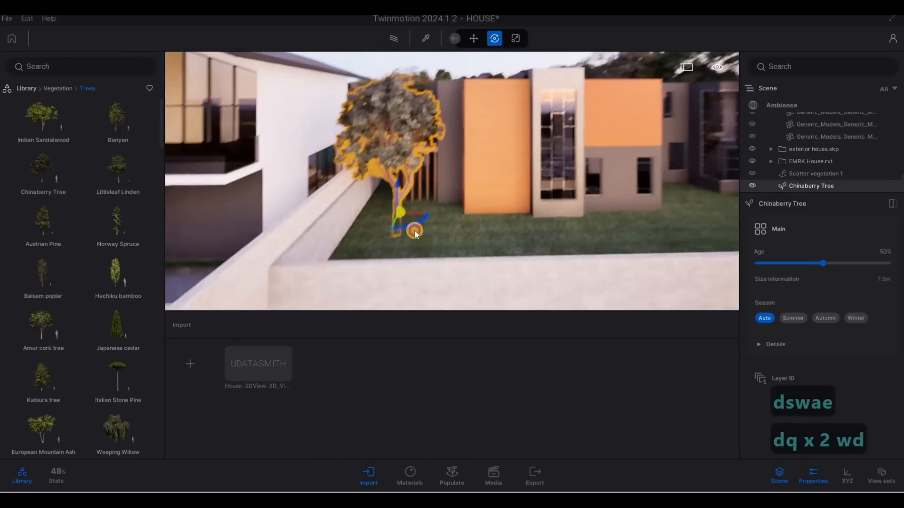
pyautogui.press('a')
pyautogui.press('s')
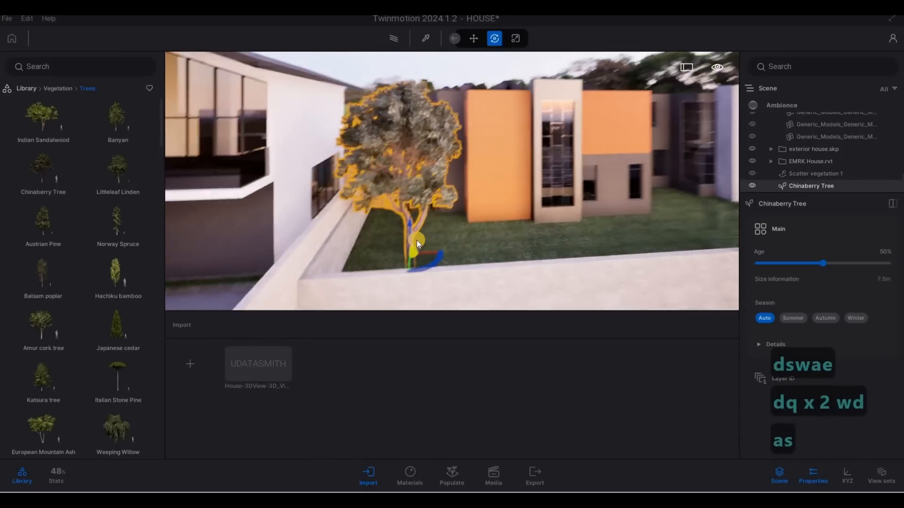
pyautogui.press('e')
pyautogui.press('Escape')
pyautogui.press('Escape')
# - Place a Vine maple on the neighbouring lawn beside the orange building
pyautogui.press('a')
pyautogui.press('e')
pyautogui.press('w')
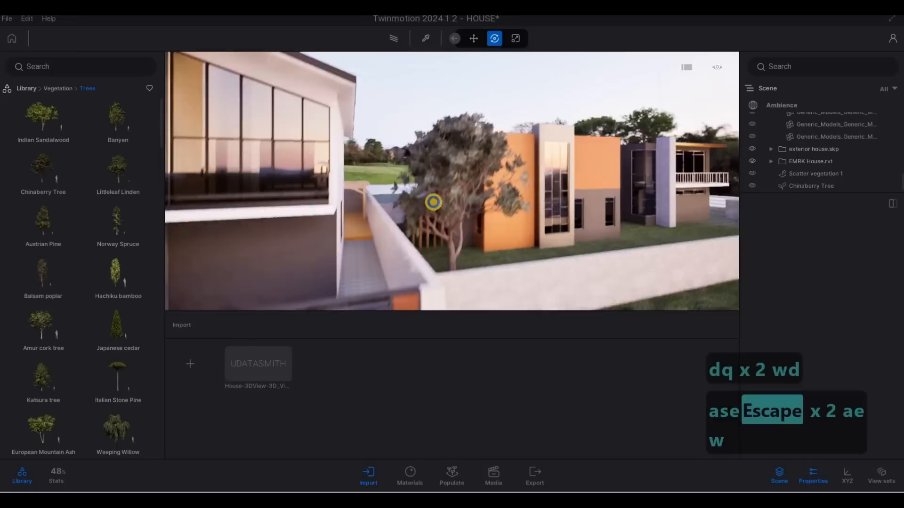
pyautogui.press('d')
pyautogui.press('d')
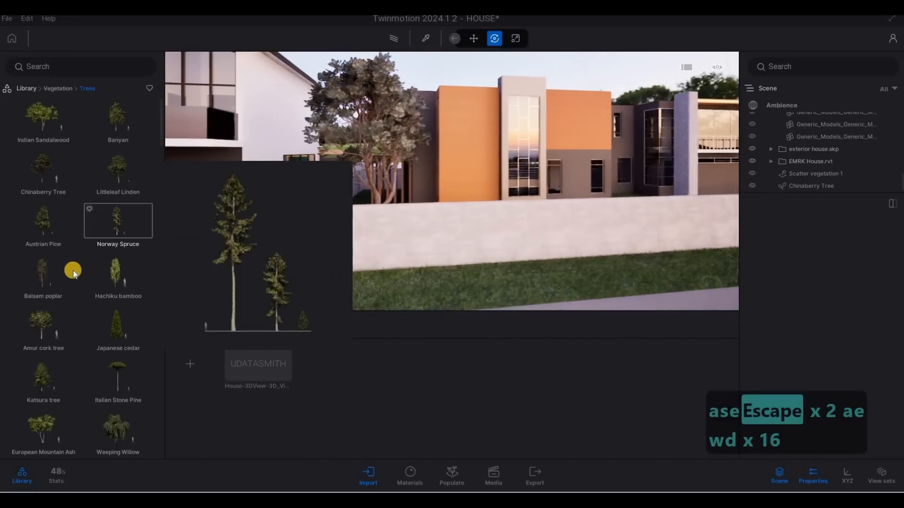
pyautogui.scroll(-2, 64, 272)
pyautogui.scroll(-4, 64, 273)
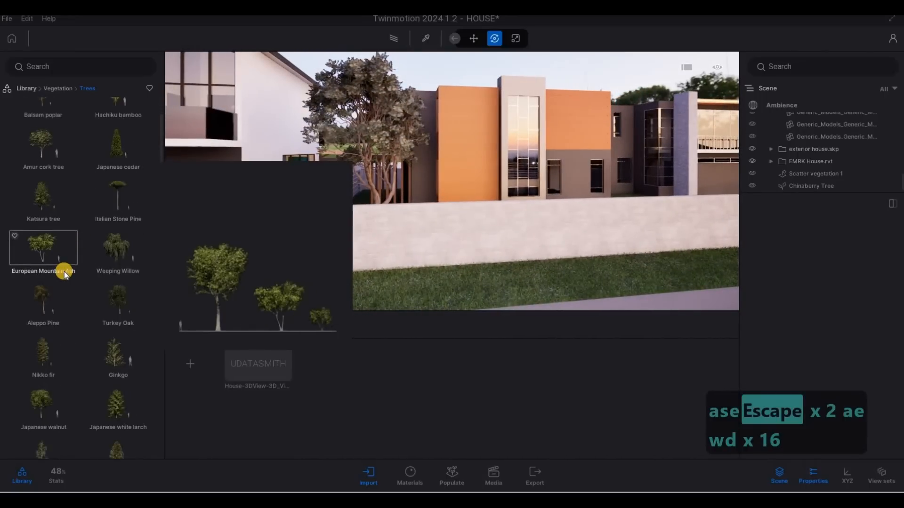
pyautogui.scroll(-4, 64, 271)
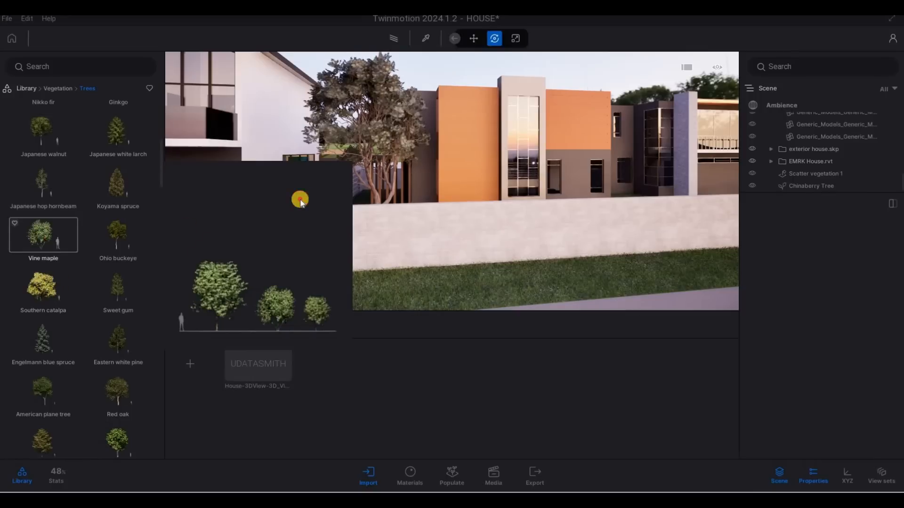
pyautogui.moveTo(373, 202); pyautogui.dragTo(413, 226)
# - Delete the Chinaberry Tree from the neighbouring lawn
pyautogui.press('q')
pyautogui.press('d')
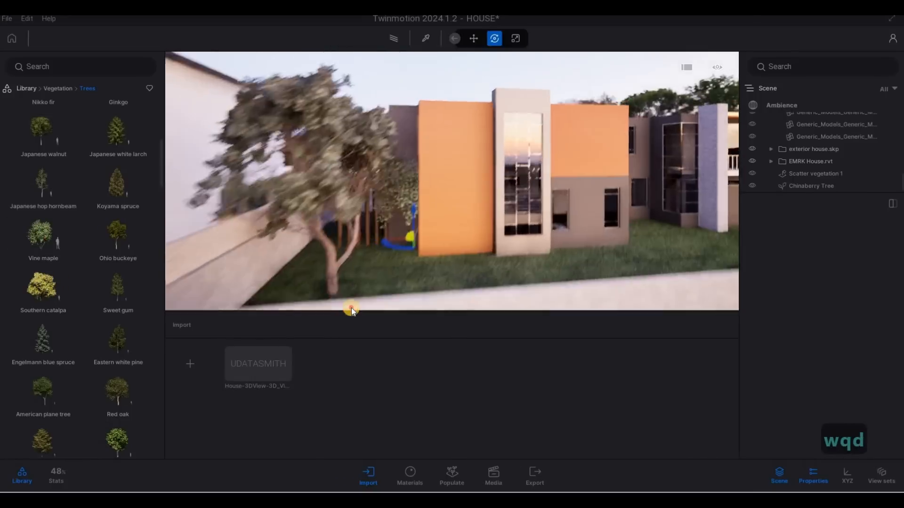
pyautogui.press('a')
pyautogui.moveTo(353, 298); pyautogui.dragTo(471, 229)
pyautogui.click(281, 282)
pyautogui.press('Delete')
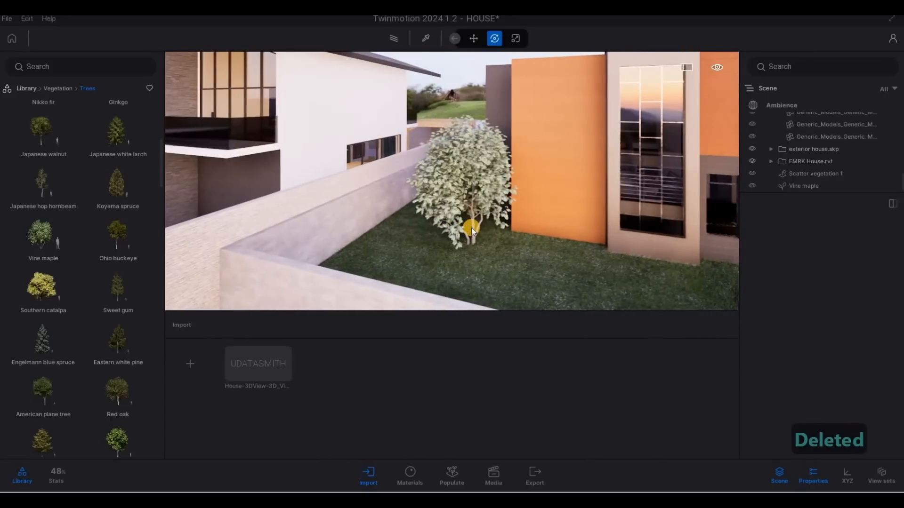
# - Move the Vine maple closer to the walled corner of the neighbouring lawn and deselect it
pyautogui.click(474, 225)
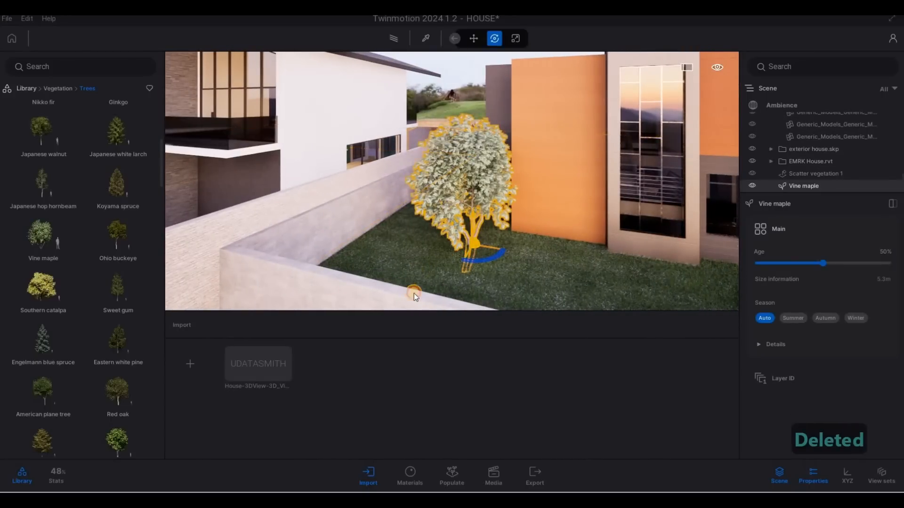
pyautogui.moveTo(414, 292); pyautogui.dragTo(403, 219)
pyautogui.press('Escape')
pyautogui.press('Escape')
# - Examine the Vine maple's position and the house frontage from the street
pyautogui.press('a')
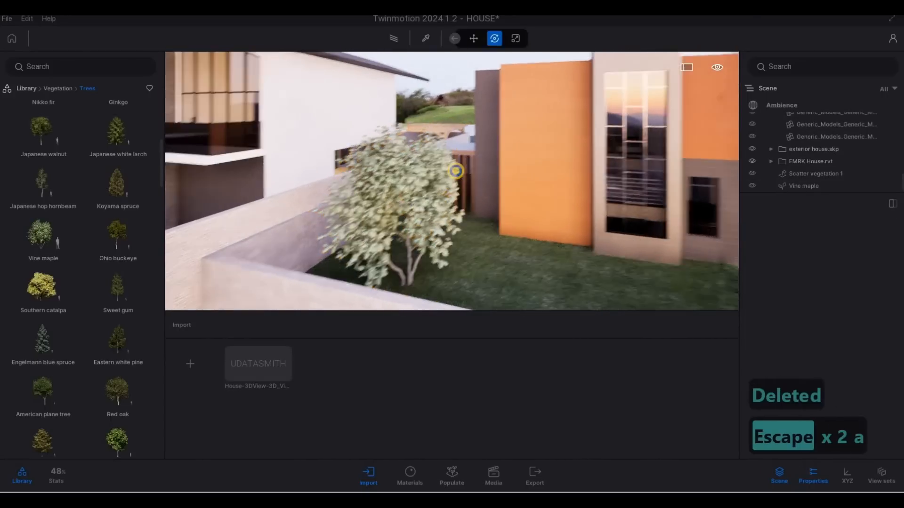
pyautogui.press('a')
pyautogui.press('a')
pyautogui.press('a')
pyautogui.press('a')
pyautogui.press('a')
pyautogui.press('a')
pyautogui.press('a')
pyautogui.press('a')
pyautogui.press('a')
pyautogui.press('e')
pyautogui.press('e')
pyautogui.press('e')
pyautogui.press('e')
pyautogui.press('e')
pyautogui.press('e')
pyautogui.press('s')
pyautogui.press('q')
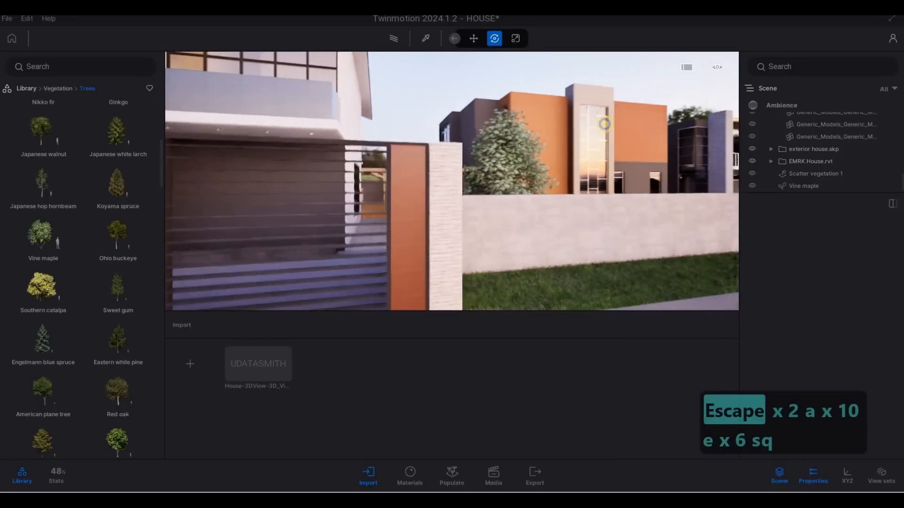
pyautogui.press('s')
pyautogui.press('s')
pyautogui.press('s')
pyautogui.press('s')
pyautogui.press('s')
pyautogui.press('d')
pyautogui.press('a')
pyautogui.press('w')
pyautogui.press('q')
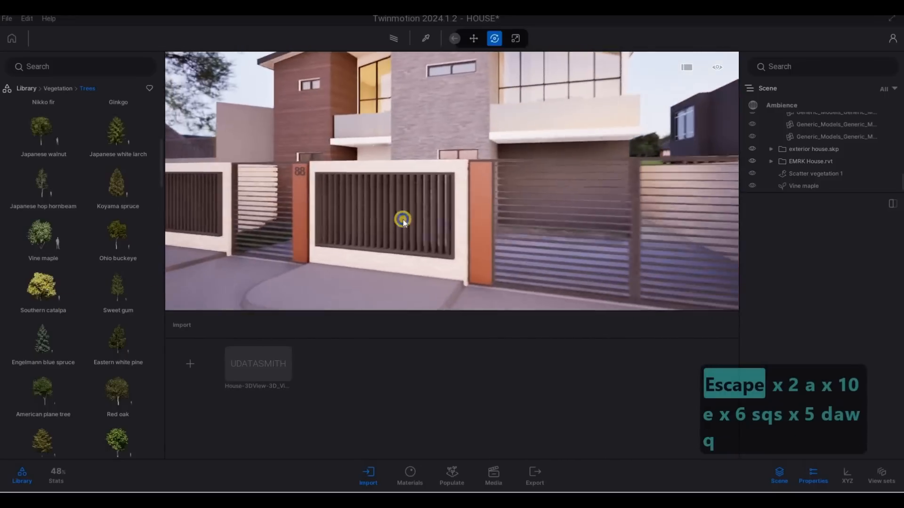
# - Browse the tree library for a small tree to suit the lawn inside the front fence
pyautogui.press('d')
pyautogui.press('d')
pyautogui.press('d')
pyautogui.press('d')
pyautogui.press('d')
pyautogui.press('d')
pyautogui.press('d')
pyautogui.press('d')
pyautogui.press('d')
pyautogui.press('d')
pyautogui.press('d')
pyautogui.press('d')
pyautogui.press('d')
pyautogui.scroll(-1, 58, 260)
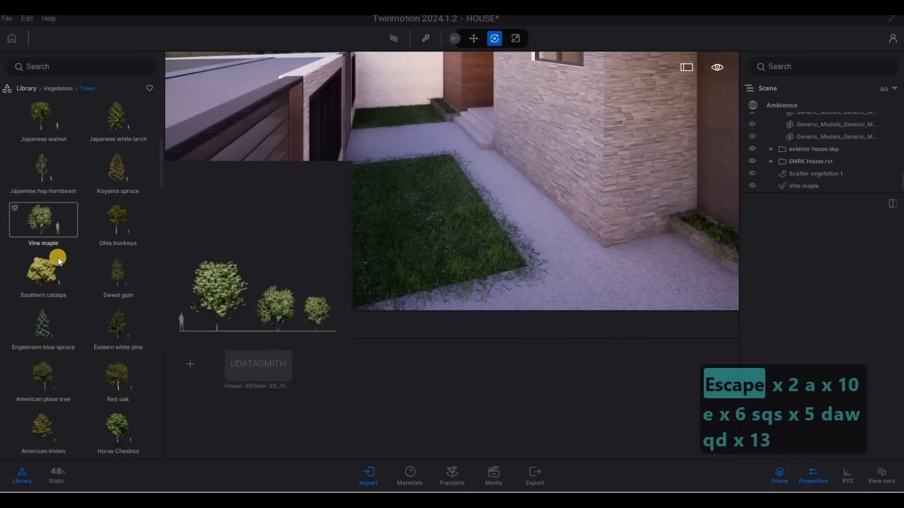
pyautogui.scroll(-6, 65, 264)
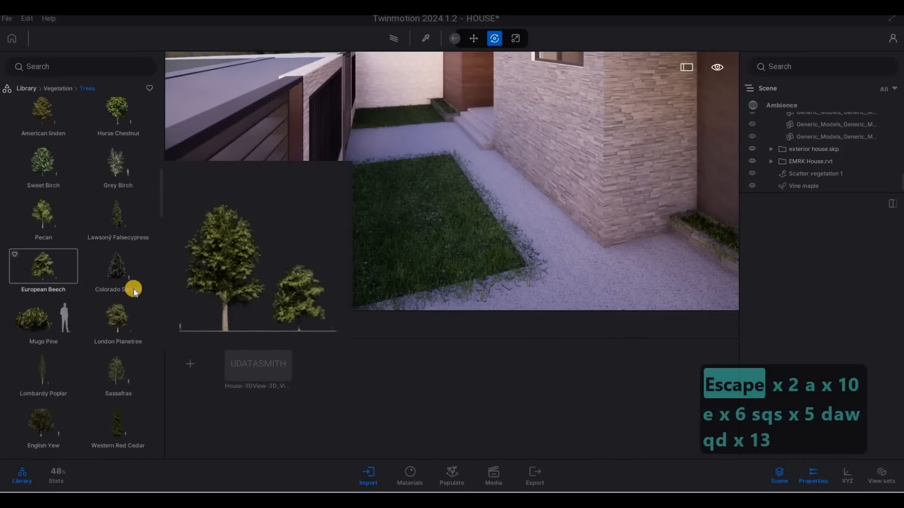
pyautogui.scroll(-3, 80, 314)
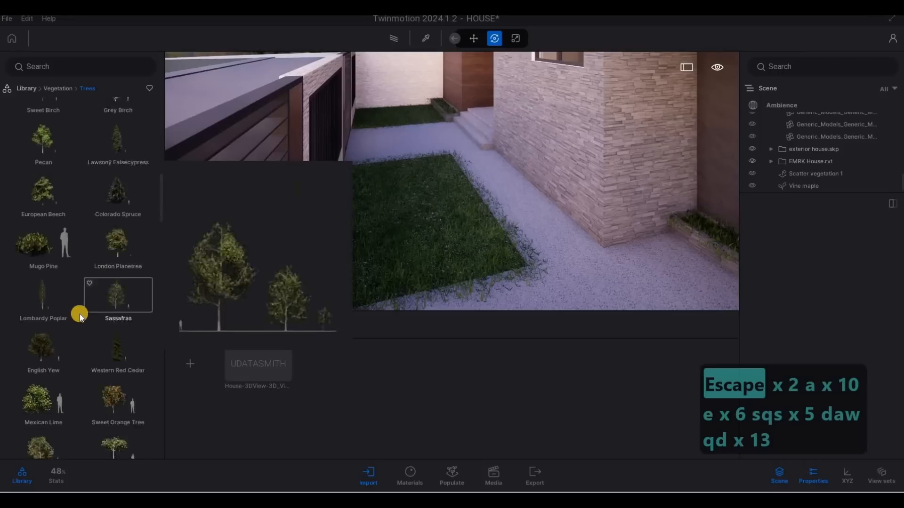
pyautogui.scroll(-2, 47, 277)
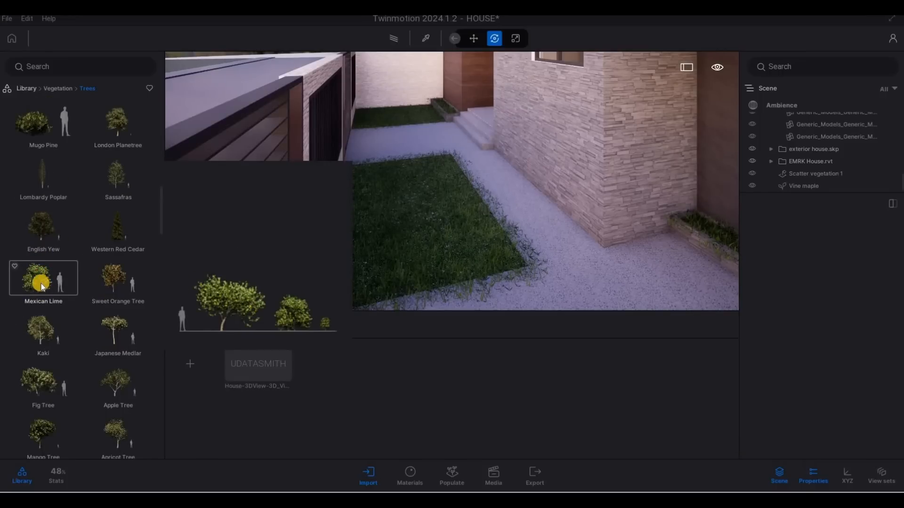
# - Try a Mexican Lime and a Peach Tree on the lawn inside the front fence
pyautogui.moveTo(41, 283); pyautogui.dragTo(218, 278)
pyautogui.moveTo(409, 244); pyautogui.dragTo(79, 334)
pyautogui.scroll(-1, 42, 347)
pyautogui.scroll(-1, 79, 335)
pyautogui.scroll(-3, 79, 334)
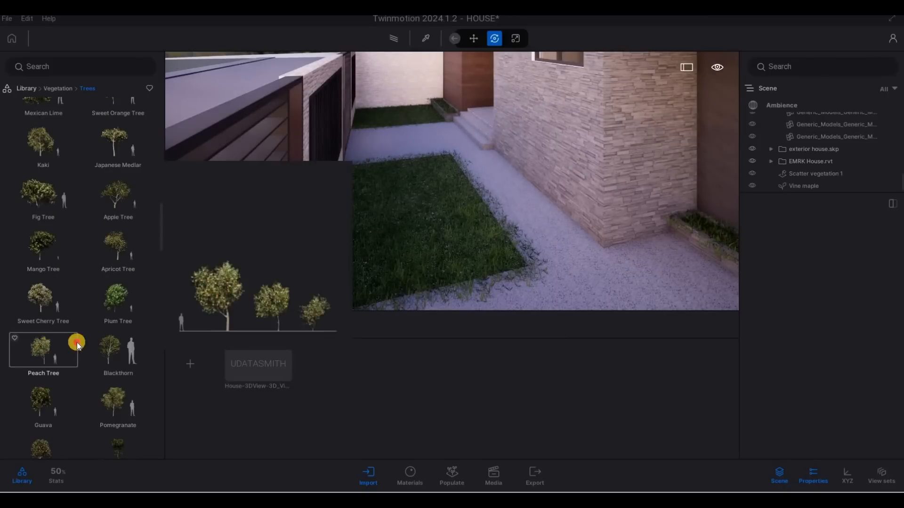
pyautogui.moveTo(340, 249); pyautogui.dragTo(80, 337)
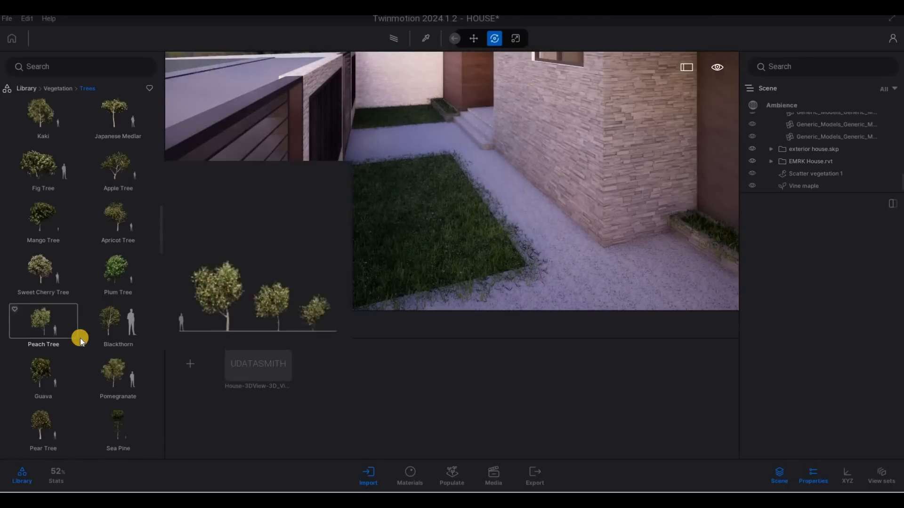
# - Place a Prickly Juniper on the lawn inside the front fence and shift it along the slatted panel towards the house-number post
pyautogui.scroll(-6, 80, 338)
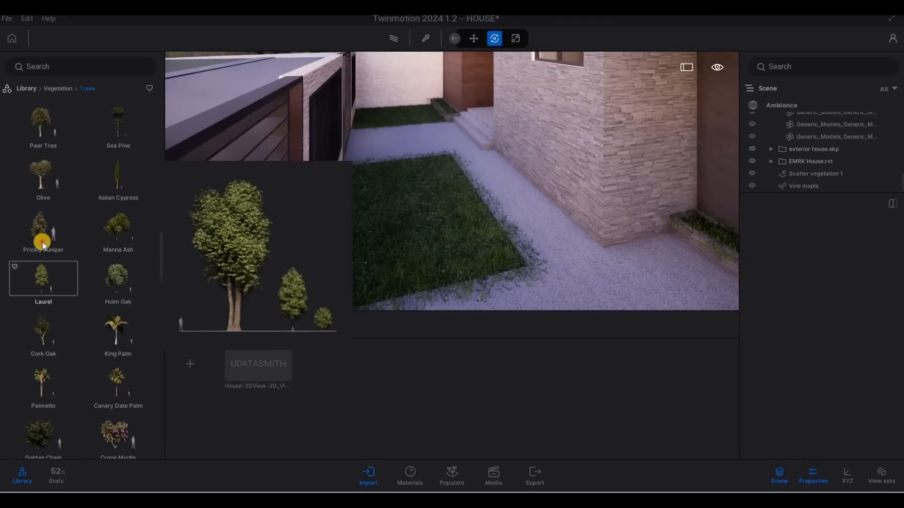
pyautogui.moveTo(363, 252); pyautogui.dragTo(398, 240)
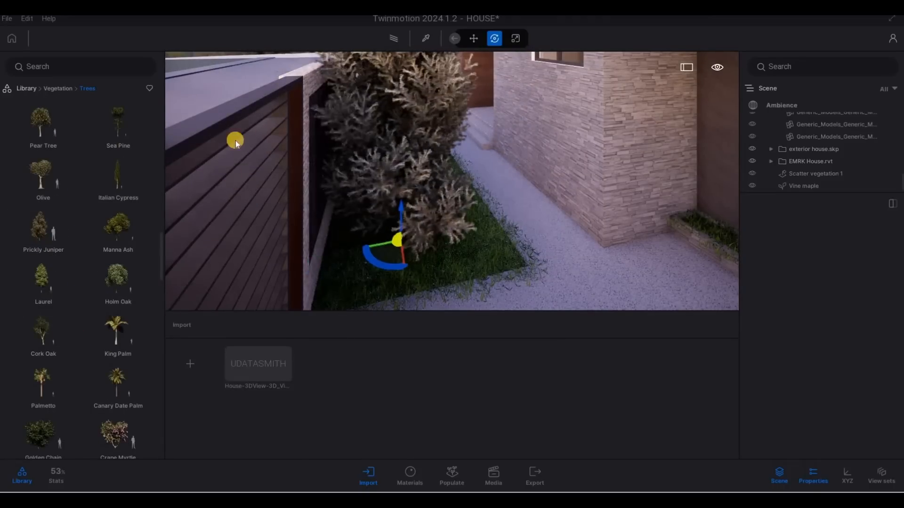
pyautogui.press('a')
pyautogui.press('a')
pyautogui.press('a')
pyautogui.press('a')
pyautogui.press('a')
pyautogui.press('a')
pyautogui.press('a')
pyautogui.press('a')
pyautogui.press('a')
pyautogui.press('s')
pyautogui.press('a')
pyautogui.press('a')
pyautogui.press('a')
pyautogui.press('a')
pyautogui.press('a')
pyautogui.press('a')
pyautogui.press('a')
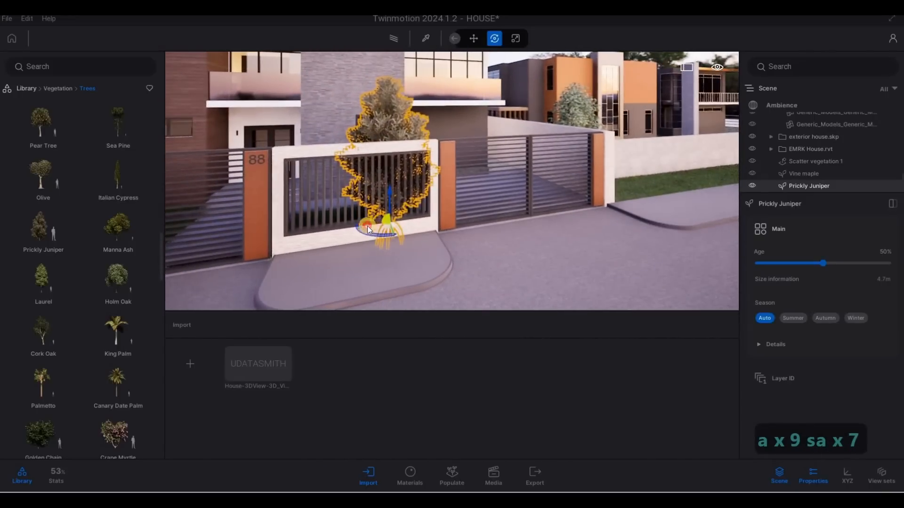
pyautogui.moveTo(337, 233); pyautogui.dragTo(320, 236)
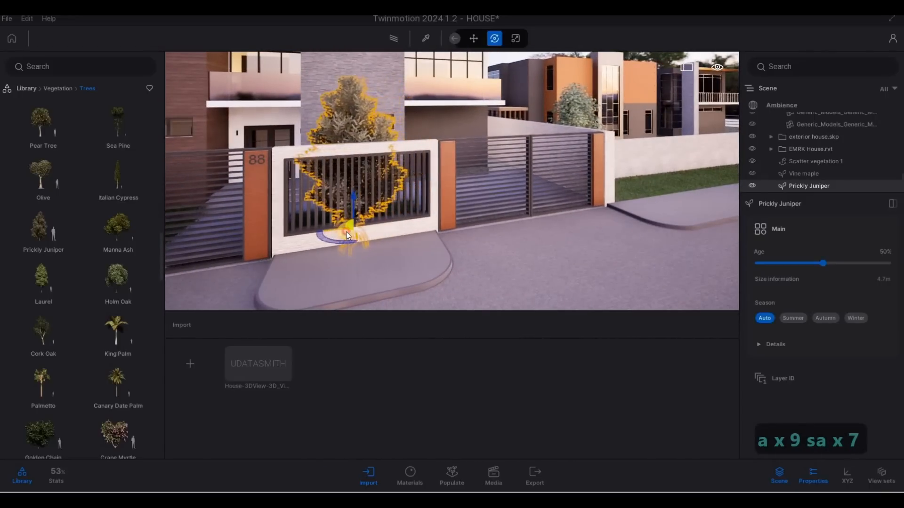
pyautogui.press('Escape')
# - Examine the Prickly Juniper from the street and from inside the front yard
pyautogui.press('e')
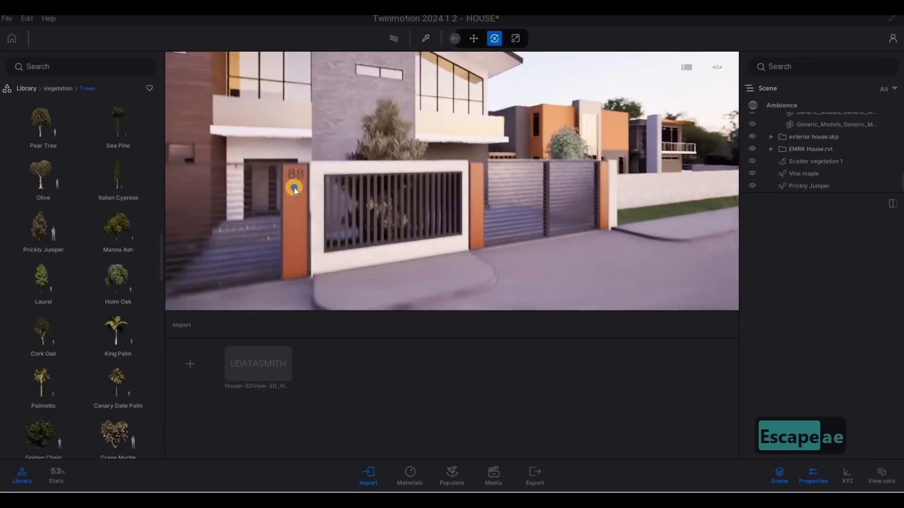
pyautogui.press('s')
pyautogui.press('w')
pyautogui.press('q')
pyautogui.press('d')
pyautogui.moveTo(106, 229); pyautogui.dragTo(40, 257, button='right')
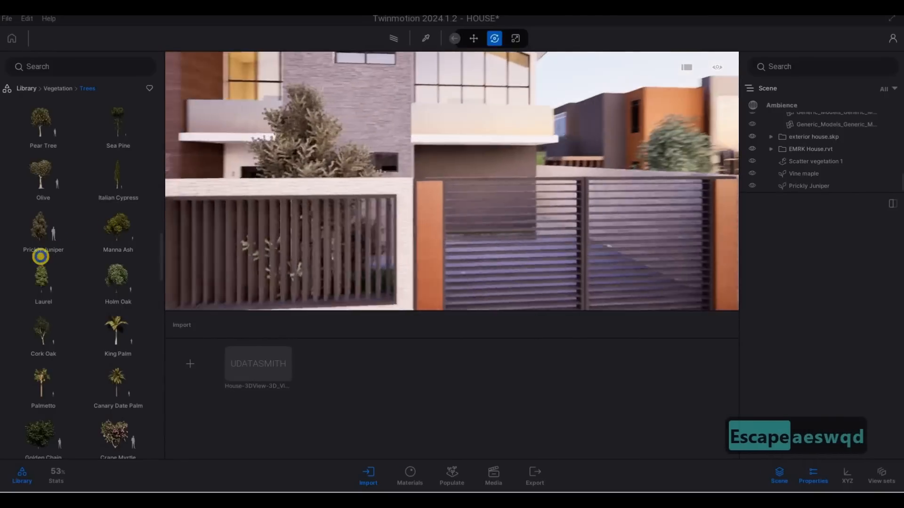
pyautogui.press('d')
pyautogui.press('d')
pyautogui.press('d')
pyautogui.press('d')
pyautogui.press('d')
pyautogui.press('w')
pyautogui.press('q')
pyautogui.moveTo(412, 209); pyautogui.dragTo(120, 313, button='right')
pyautogui.press('w')
pyautogui.press('d')
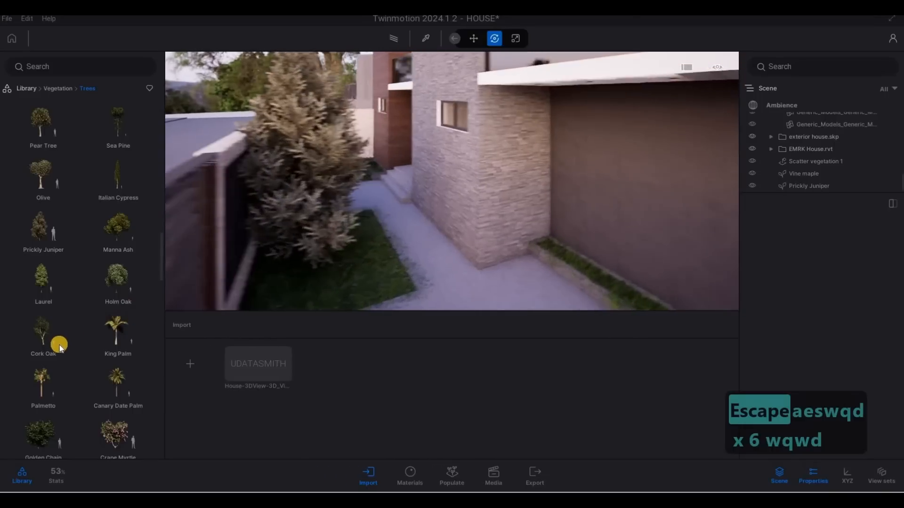
# - Browse the tree library and try an Asiatic Mangrove on the lawn beside the Prickly Juniper
pyautogui.moveTo(57, 347)
pyautogui.scroll(-4, 58, 347)
pyautogui.scroll(-3, 57, 347)
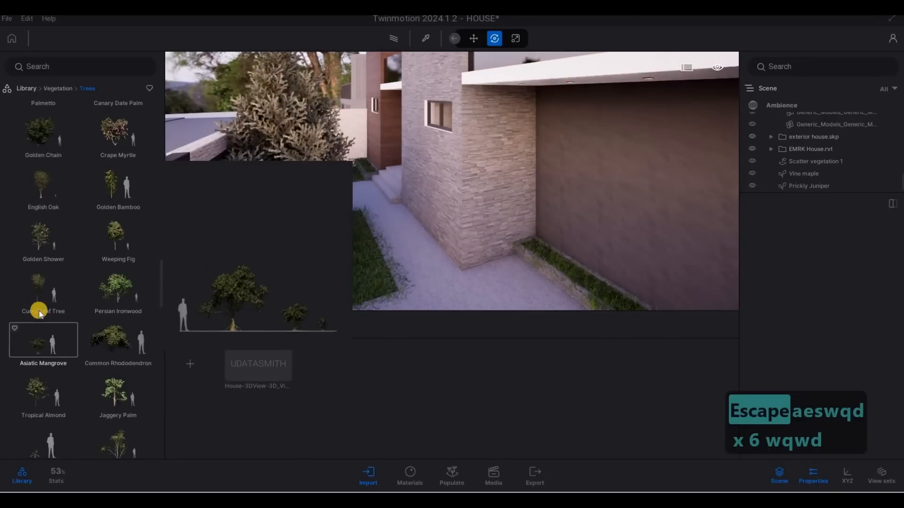
pyautogui.moveTo(327, 288); pyautogui.dragTo(283, 288)
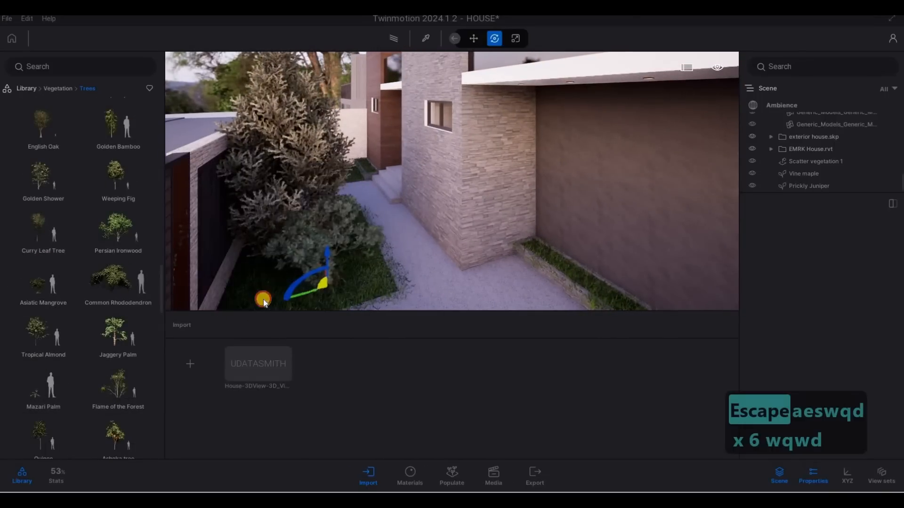
pyautogui.moveTo(42, 340); pyautogui.dragTo(177, 369)
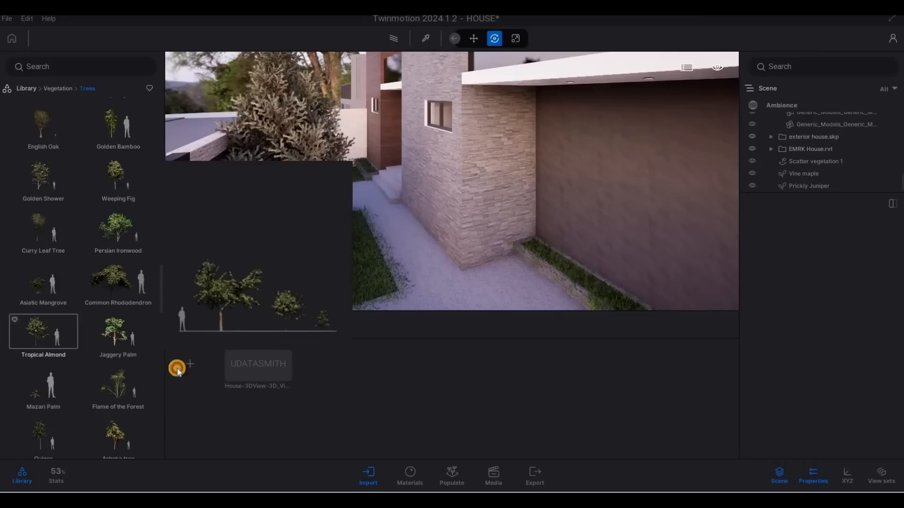
# - Place Mazari Palms on the lawn around the base of the Prickly Juniper inside the front fence
pyautogui.moveTo(291, 302); pyautogui.dragTo(250, 302)
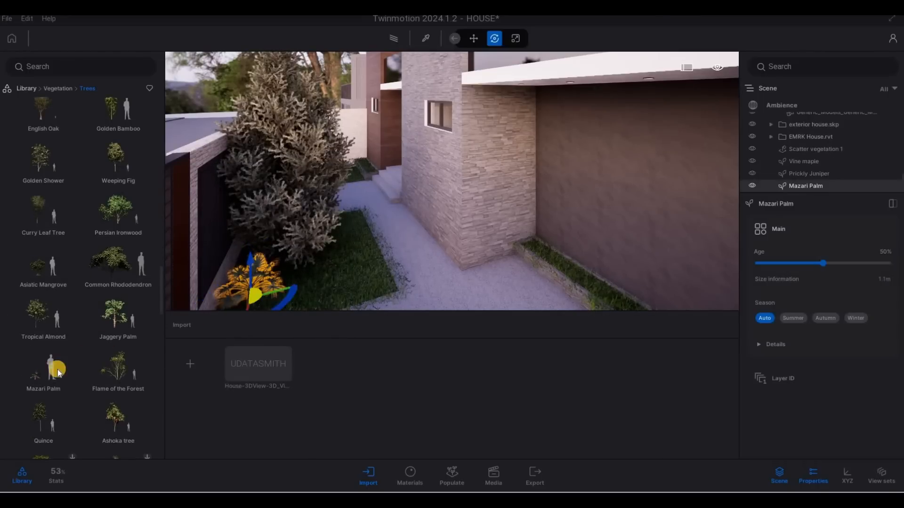
pyautogui.moveTo(61, 373); pyautogui.dragTo(353, 243)
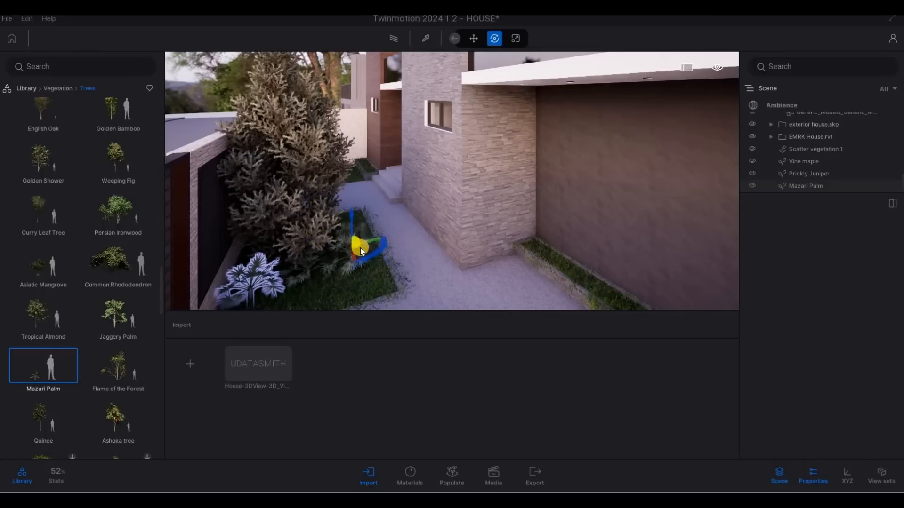
# - Try Mazari Palms in the far corner of the lawn beside the entrance, and delete those in the corner and on top of the fence
pyautogui.press('a')
pyautogui.press('a')
pyautogui.moveTo(360, 248); pyautogui.dragTo(307, 205, button='right')
pyautogui.press('w')
pyautogui.press('q')
pyautogui.press('a')
pyautogui.press('a')
pyautogui.press('a')
pyautogui.press('a')
pyautogui.press('a')
pyautogui.press('a')
pyautogui.press('a')
pyautogui.press('a')
pyautogui.press('a')
pyautogui.press('a')
pyautogui.press('a')
pyautogui.press('a')
pyautogui.press('a')
pyautogui.press('a')
pyautogui.press('a')
pyautogui.press('a')
pyautogui.press('a')
pyautogui.press('a')
pyautogui.press('a')
pyautogui.press('a')
pyautogui.press('a')
pyautogui.press('a')
pyautogui.press('a')
pyautogui.press('a')
pyautogui.press('a')
pyautogui.press('a')
pyautogui.press('a')
pyautogui.press('a')
pyautogui.press('a')
pyautogui.press('w')
pyautogui.press('s')
pyautogui.press('d')
pyautogui.press('a')
pyautogui.press('d')
pyautogui.press('s')
pyautogui.press('a')
pyautogui.press('w')
pyautogui.press('q')
pyautogui.press('d')
pyautogui.press('s')
pyautogui.press('d')
pyautogui.press('a')
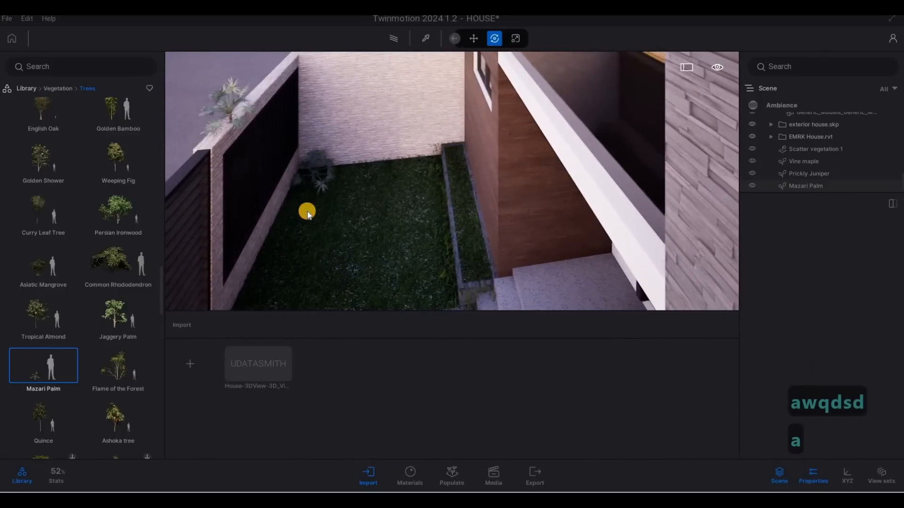
pyautogui.press('Escape')
pyautogui.press('Escape')
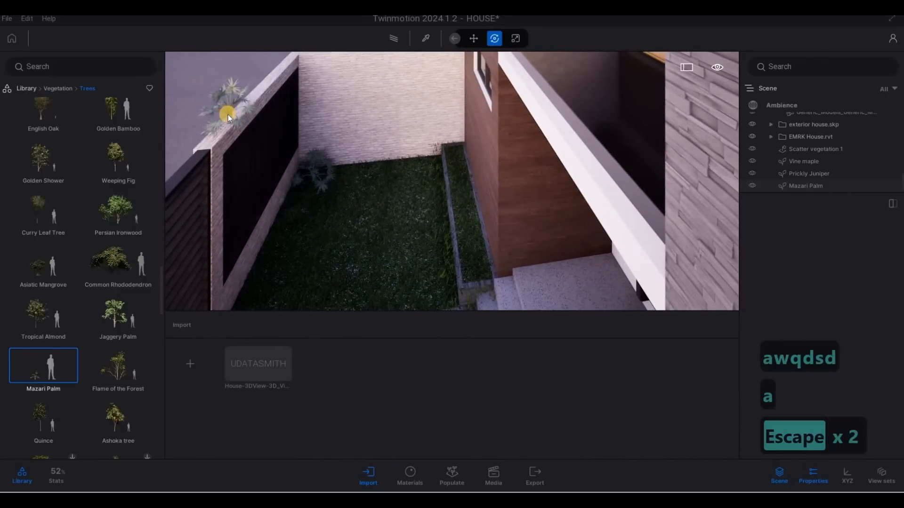
pyautogui.click(229, 117)
pyautogui.press('Delete')
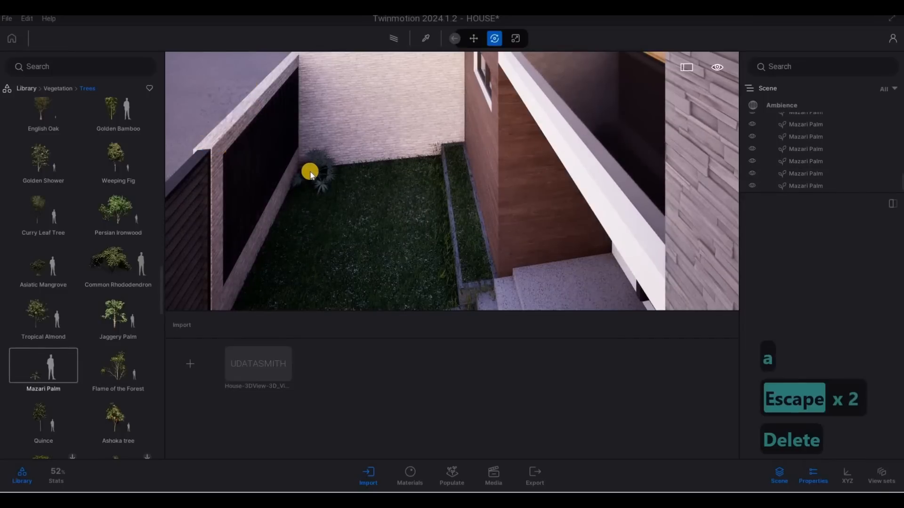
pyautogui.click(316, 177)
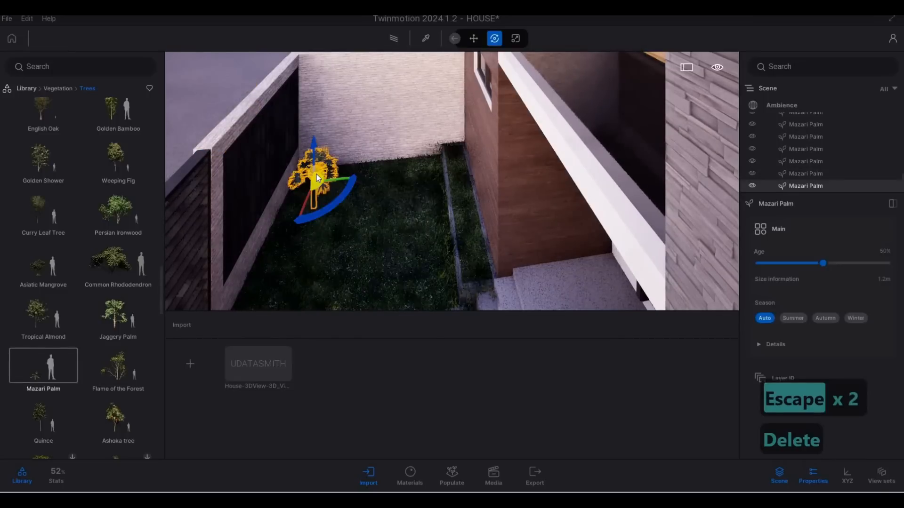
# - Plant a row of Mazari Palms along the narrow planter at the foot of the brown wood-clad wall
pyautogui.moveTo(51, 370); pyautogui.dragTo(603, 163)
pyautogui.press('a')
pyautogui.press('w')
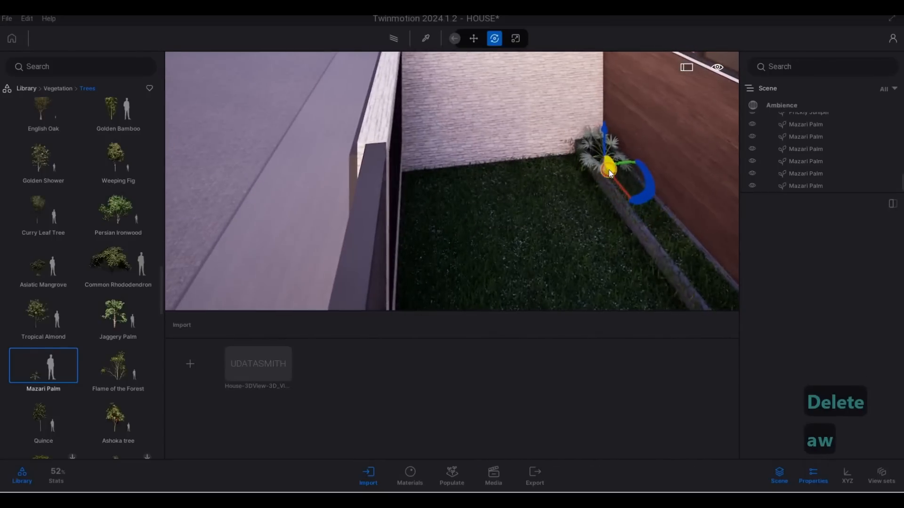
pyautogui.moveTo(645, 212); pyautogui.dragTo(657, 228)
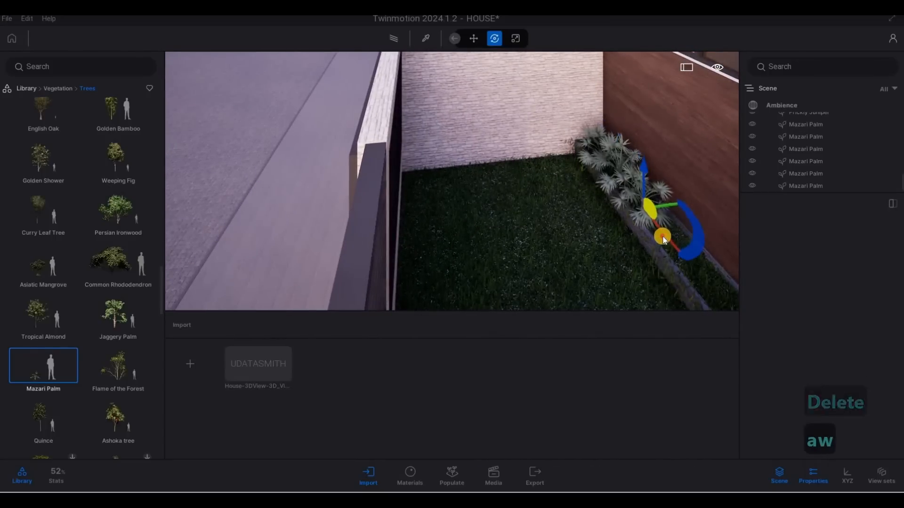
pyautogui.press('d')
pyautogui.press('s')
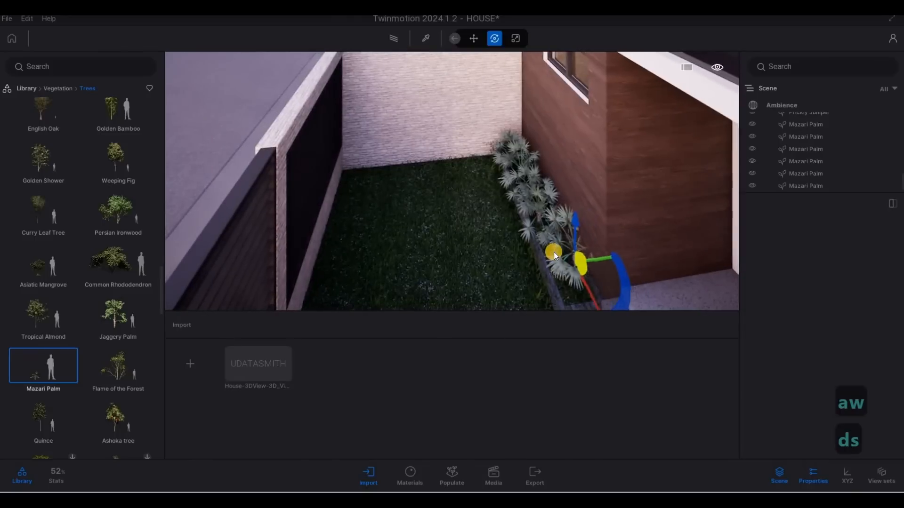
pyautogui.moveTo(558, 275); pyautogui.dragTo(318, 159)
# - Fill the grass planter under the plain wall beside the stone-clad tower with a row of Mazari Palms
pyautogui.press('a')
pyautogui.press('s')
pyautogui.press('d')
pyautogui.press('w')
pyautogui.press('d')
pyautogui.press('w')
pyautogui.press('q')
pyautogui.moveTo(319, 159); pyautogui.dragTo(262, 216, button='right')
pyautogui.press('a')
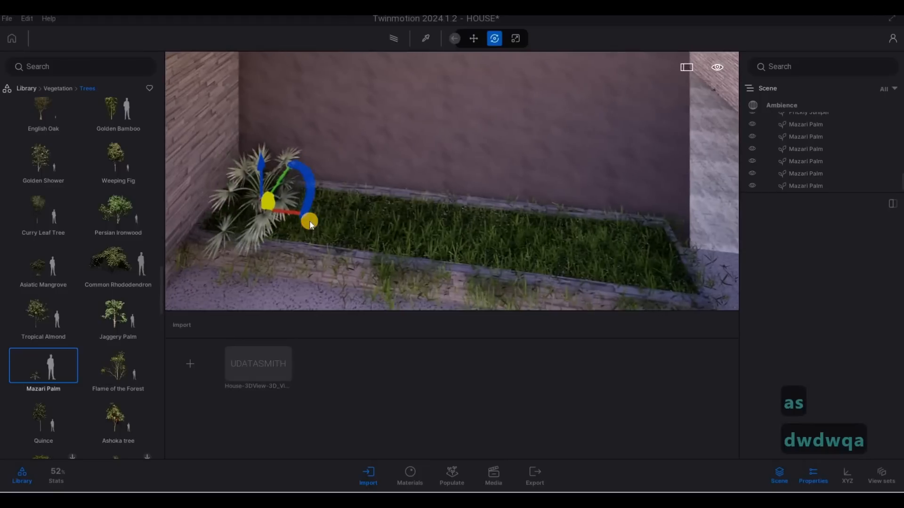
pyautogui.keyDown('alt'); pyautogui.moveTo(326, 222); pyautogui.dragTo(389, 227); pyautogui.keyUp('alt')
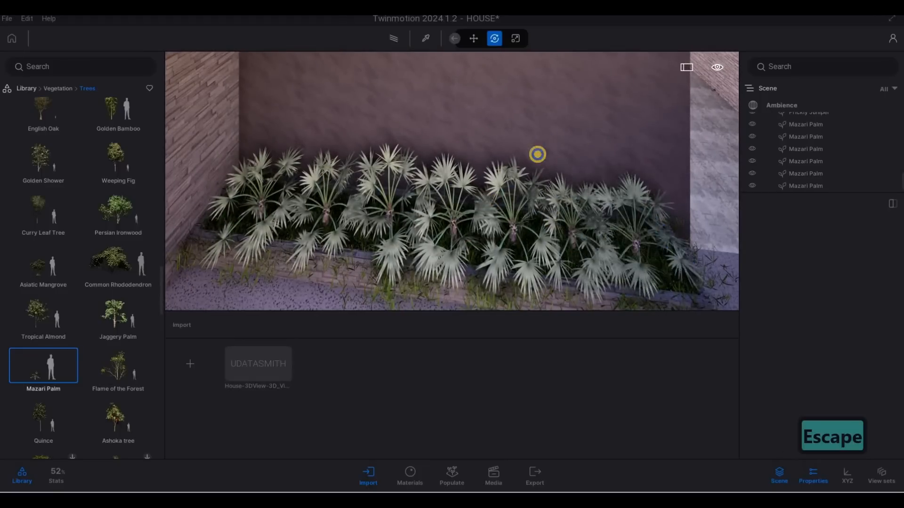
# - Examine the planted palms and the Prickly Juniper from the street in front of the gates
pyautogui.press('a')
pyautogui.press('s')
pyautogui.press('d')
pyautogui.press('a')
pyautogui.press('e')
pyautogui.press('s')
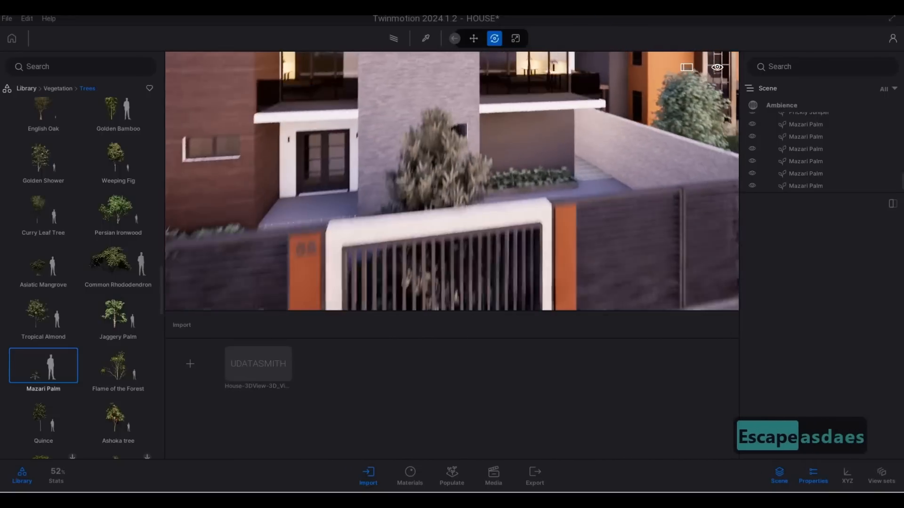
pyautogui.press('a')
pyautogui.press('d')
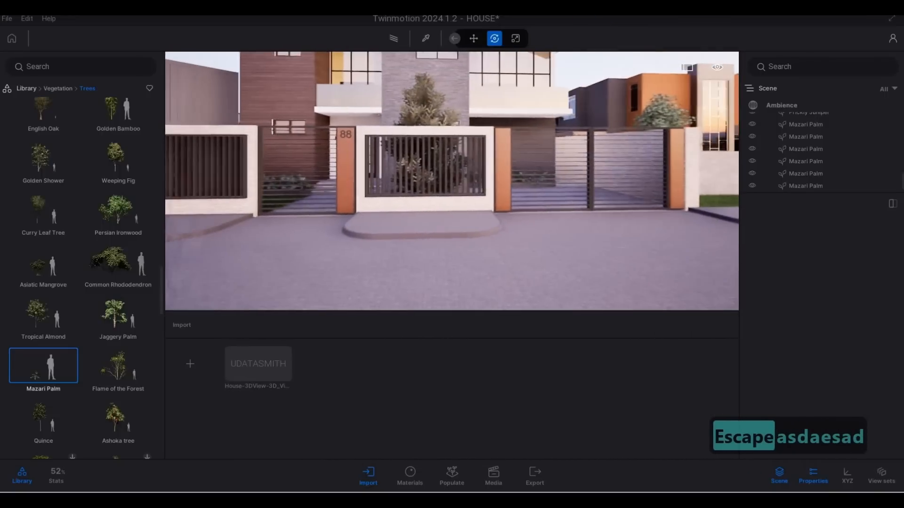
# - Rotate the Prickly Juniper behind the slatted fence panel about its vertical axis and deselect it
pyautogui.press('w')
pyautogui.press('q')
pyautogui.press('d')
pyautogui.press('s')
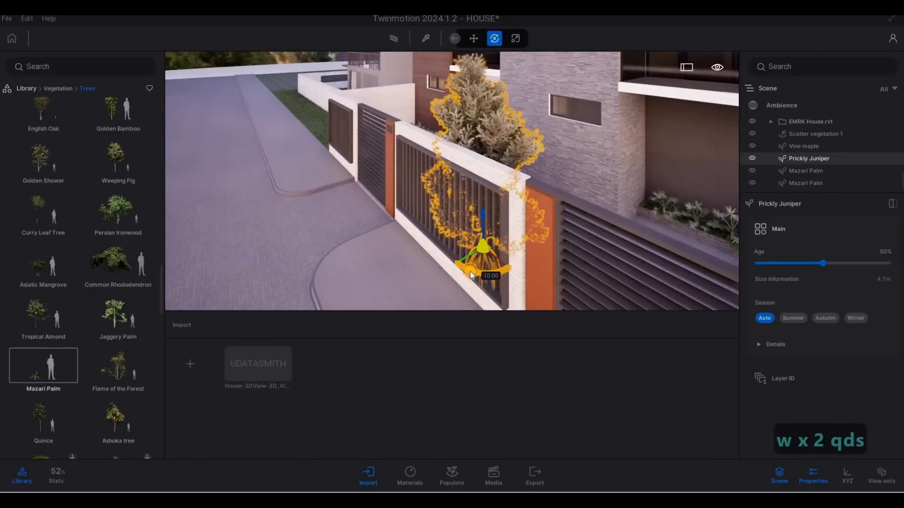
pyautogui.press('Escape')
pyautogui.press('Escape')
# - Examine the house facade and landscaped front yard from several angles along the street and above the fence
pyautogui.press('a')
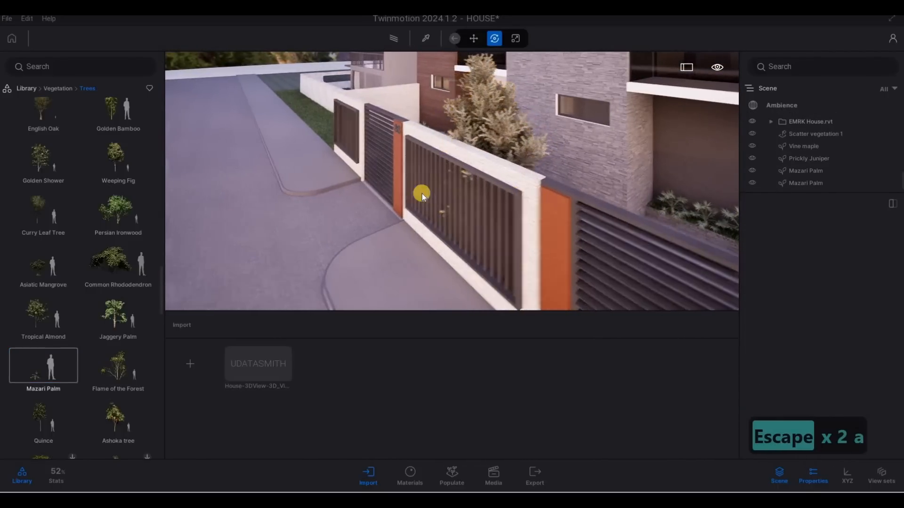
pyautogui.press('a')
pyautogui.press('a')
pyautogui.press('e')
pyautogui.press('e')
pyautogui.press('e')
pyautogui.press('e')
pyautogui.press('e')
pyautogui.press('e')
pyautogui.press('e')
pyautogui.press('e')
pyautogui.press('e')
pyautogui.press('e')
pyautogui.press('q')
pyautogui.press('s')
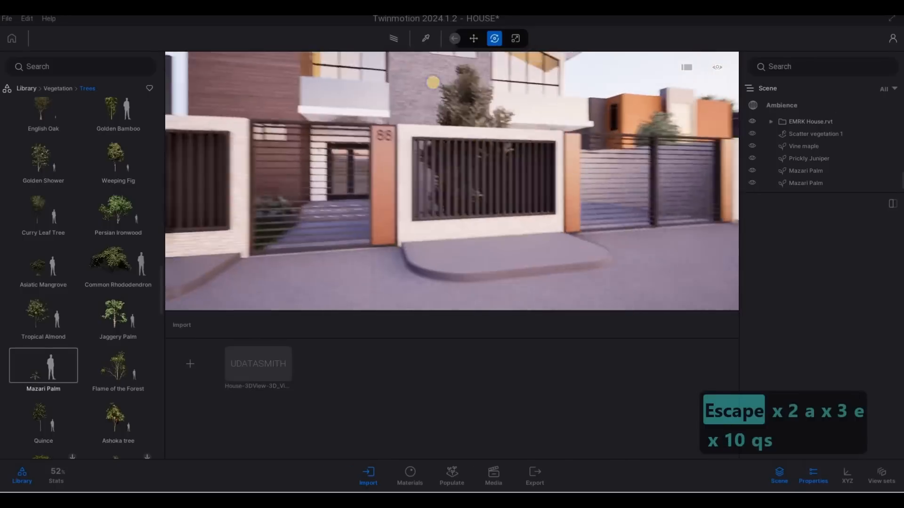
pyautogui.press('d')
pyautogui.press('d')
pyautogui.press('d')
pyautogui.press('d')
pyautogui.press('d')
pyautogui.press('d')
pyautogui.press('w')
pyautogui.press('q')
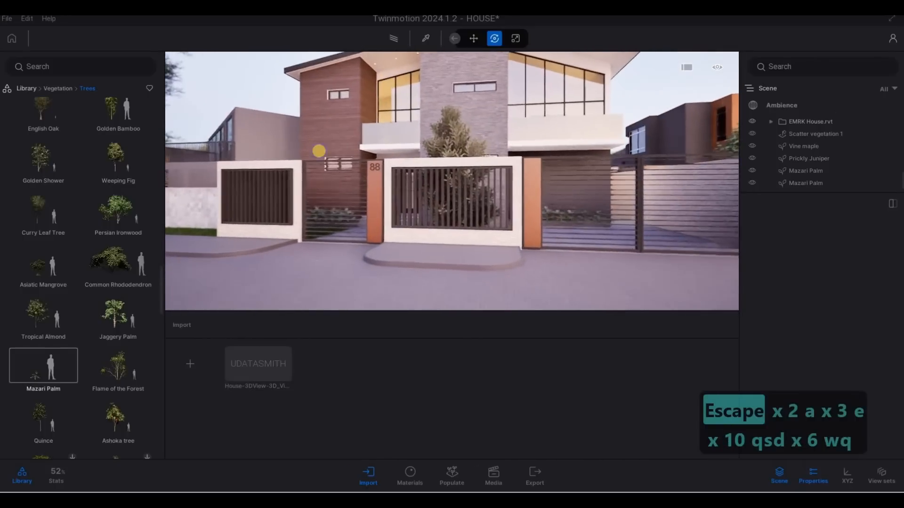
pyautogui.press('d')
pyautogui.press('d')
pyautogui.press('d')
pyautogui.press('d')
pyautogui.press('d')
pyautogui.press('d')
pyautogui.press('d')
pyautogui.press('d')
pyautogui.press('d')
pyautogui.press('a')
pyautogui.press('a')
pyautogui.press('a')
pyautogui.press('a')
pyautogui.press('a')
pyautogui.press('a')
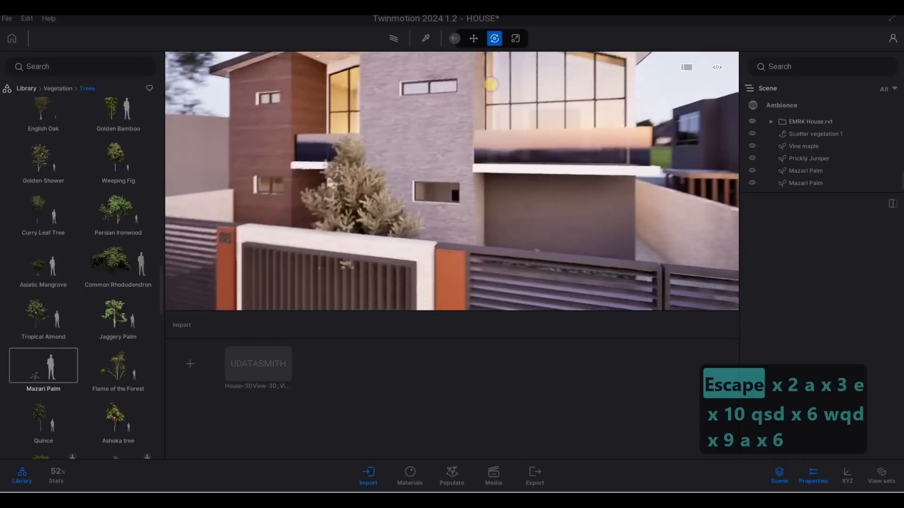
pyautogui.press('a')
pyautogui.press('a')
pyautogui.press('a')
pyautogui.press('a')
pyautogui.press('a')
pyautogui.press('a')
pyautogui.press('a')
pyautogui.press('a')
pyautogui.press('a')
pyautogui.press('a')
pyautogui.press('a')
pyautogui.press('a')
pyautogui.press('a')
pyautogui.press('a')
pyautogui.press('a')
pyautogui.press('a')
pyautogui.press('a')
pyautogui.press('a')
pyautogui.press('s')
pyautogui.press('e')
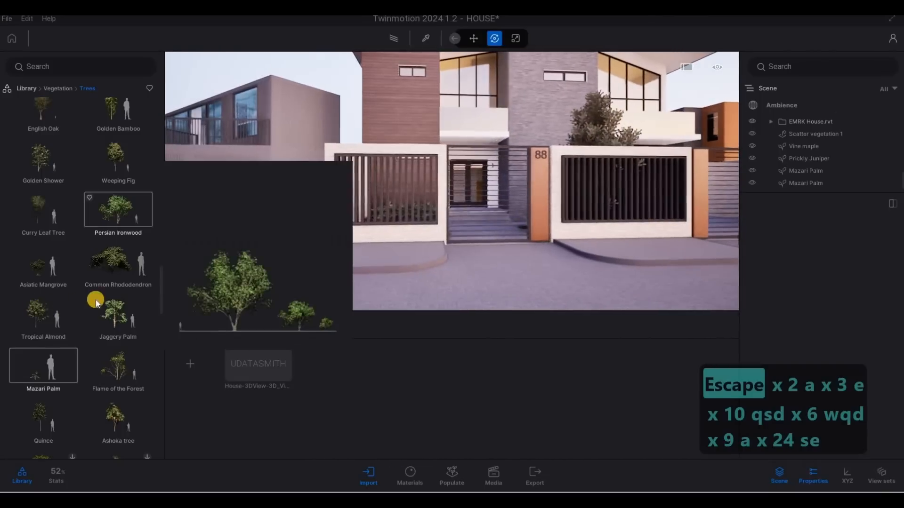
pyautogui.press('d')
pyautogui.press('d')
pyautogui.press('d')
pyautogui.press('d')
pyautogui.press('d')
pyautogui.press('a')
pyautogui.press('a')
pyautogui.press('a')
pyautogui.press('a')
pyautogui.press('a')
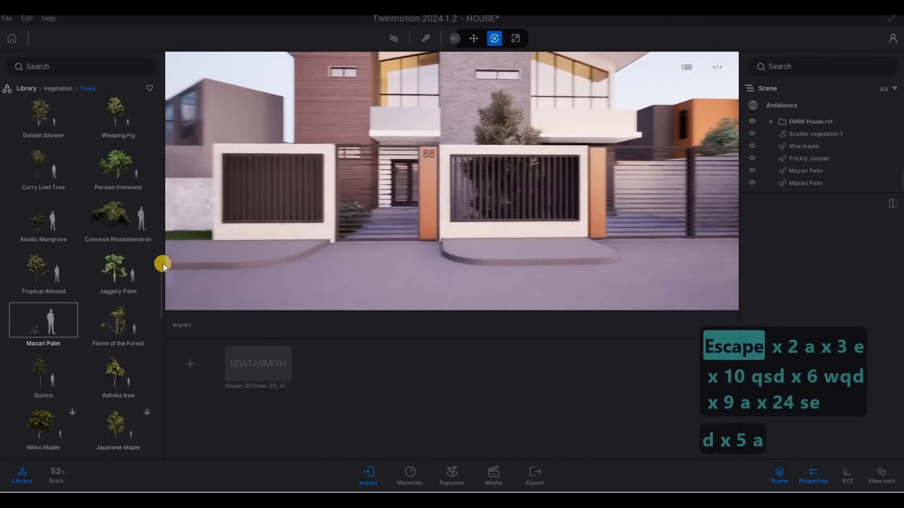
# - Examine the neighbouring grey house and its walled yard from the street, comparing trees in the vegetation library
pyautogui.scroll(-1, 98, 289)
pyautogui.press('a')
pyautogui.press('a')
pyautogui.press('a')
pyautogui.press('a')
pyautogui.press('a')
pyautogui.press('a')
pyautogui.press('a')
pyautogui.press('a')
pyautogui.press('a')
pyautogui.press('a')
pyautogui.press('a')
pyautogui.press('a')
pyautogui.press('a')
pyautogui.press('a')
pyautogui.press('a')
pyautogui.press('a')
pyautogui.press('a')
pyautogui.press('a')
pyautogui.press('a')
pyautogui.press('w')
pyautogui.press('q')
pyautogui.scroll(-1, 110, 316)
pyautogui.press('a')
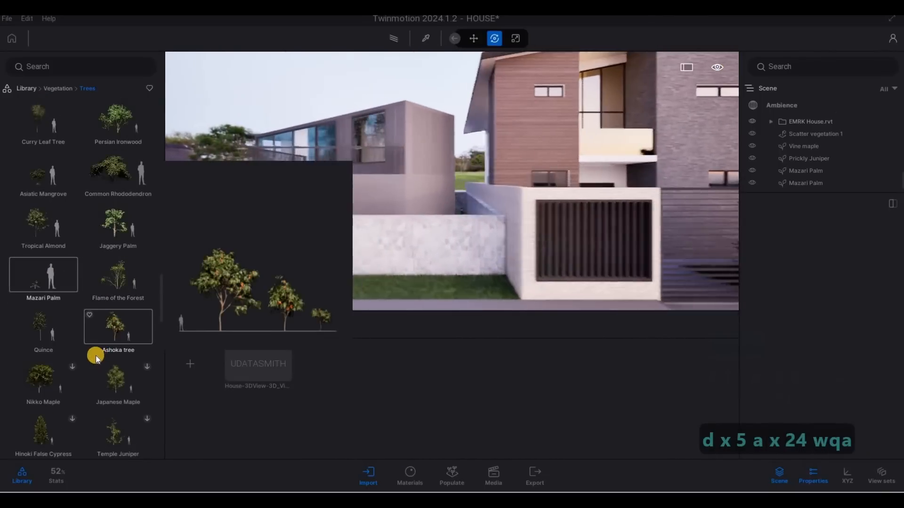
pyautogui.press('q')
pyautogui.press('q')
pyautogui.scroll(3, 113, 255)
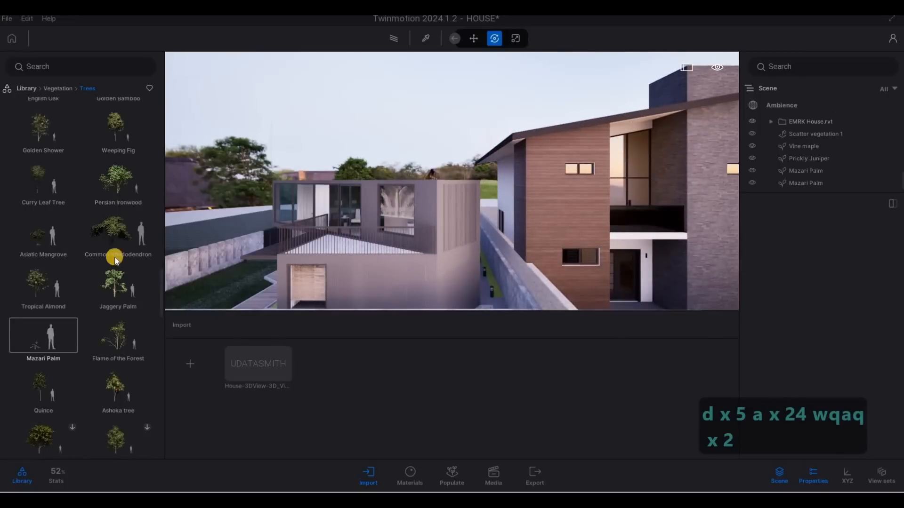
pyautogui.moveTo(112, 224)
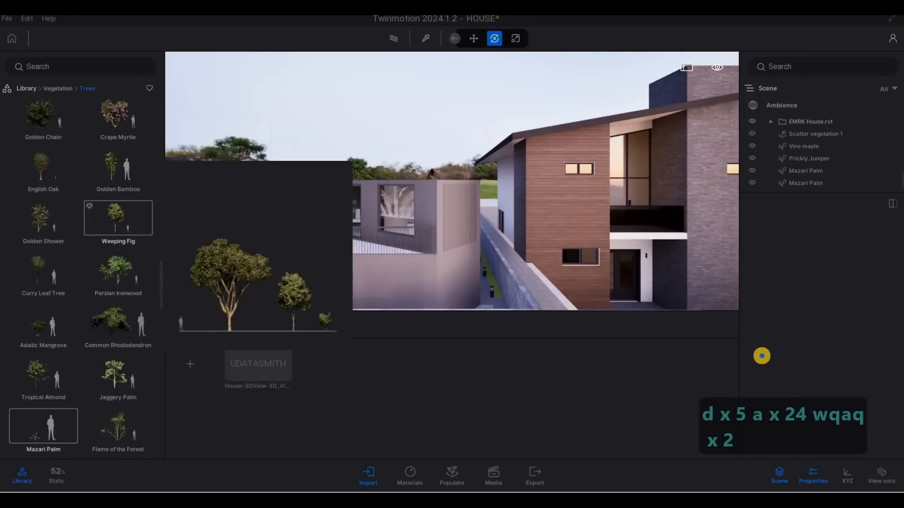
# - Try an English Oak and a Persian Ironwood on the grass strip outside the neighbouring house's stone wall
pyautogui.press('a')
pyautogui.press('a')
pyautogui.press('a')
pyautogui.press('a')
pyautogui.press('a')
pyautogui.press('a')
pyautogui.press('a')
pyautogui.press('a')
pyautogui.press('a')
pyautogui.press('a')
pyautogui.press('a')
pyautogui.press('a')
pyautogui.press('w')
pyautogui.press('s')
pyautogui.moveTo(93, 175)
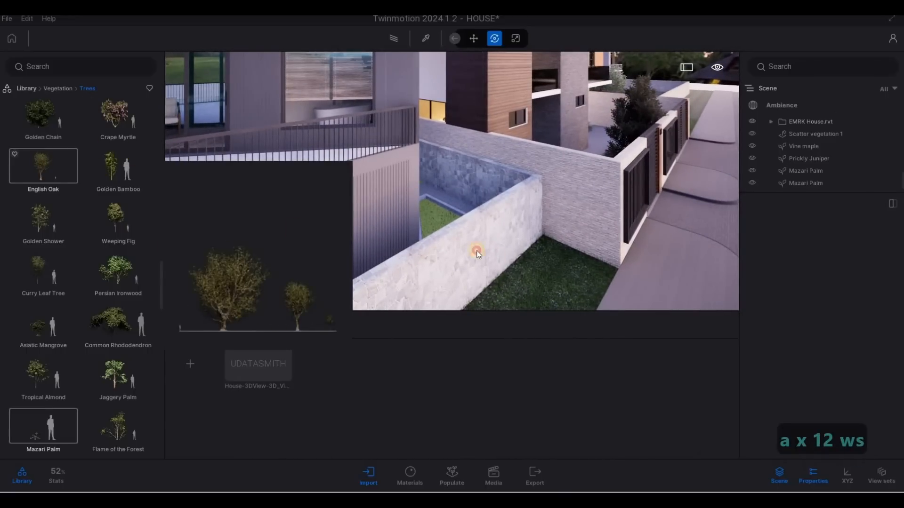
pyautogui.moveTo(476, 253); pyautogui.dragTo(93, 232)
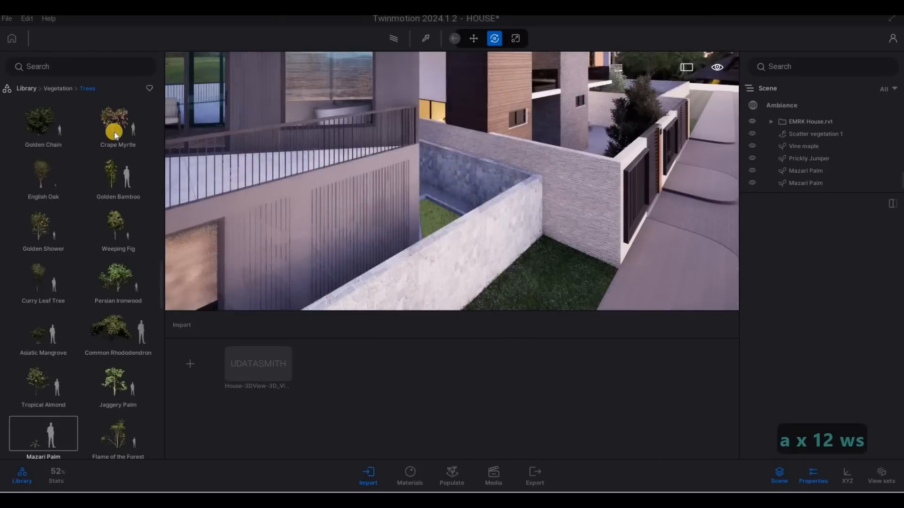
pyautogui.scroll(1, 115, 132)
pyautogui.scroll(1, 123, 303)
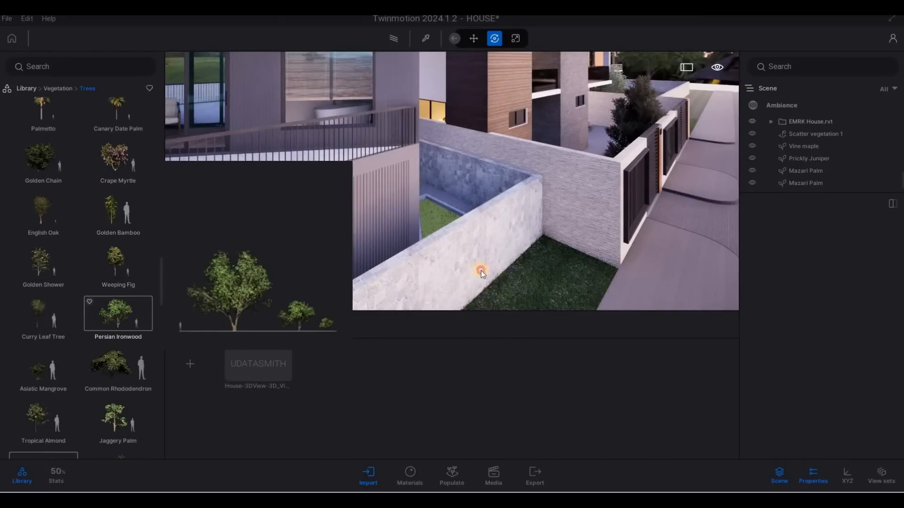
pyautogui.moveTo(481, 273); pyautogui.dragTo(510, 261)
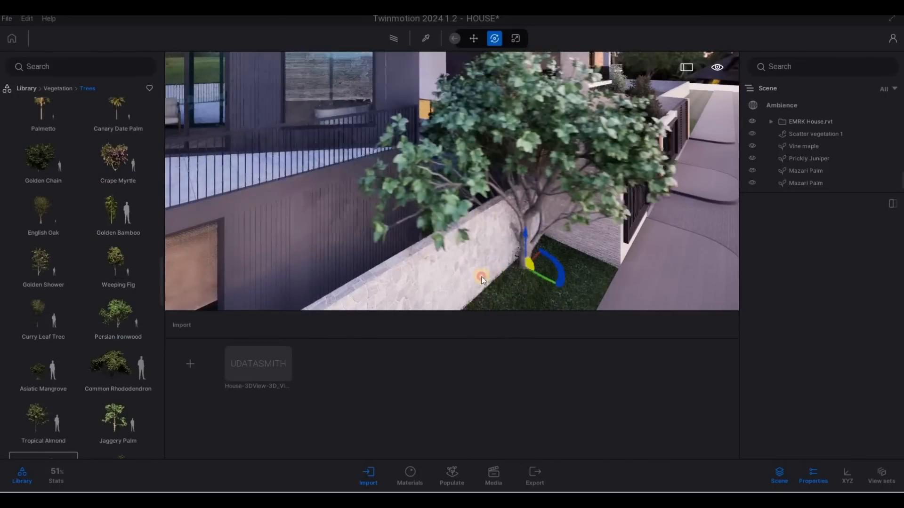
# - Try a tall conical library tree and a Prickly Juniper on the grass strip along the neighbouring stone wall
pyautogui.press('s')
pyautogui.press('s')
pyautogui.press('s')
pyautogui.press('s')
pyautogui.press('s')
pyautogui.press('s')
pyautogui.press('s')
pyautogui.press('s')
pyautogui.press('s')
pyautogui.press('s')
pyautogui.press('s')
pyautogui.press('s')
pyautogui.press('s')
pyautogui.press('s')
pyautogui.press('s')
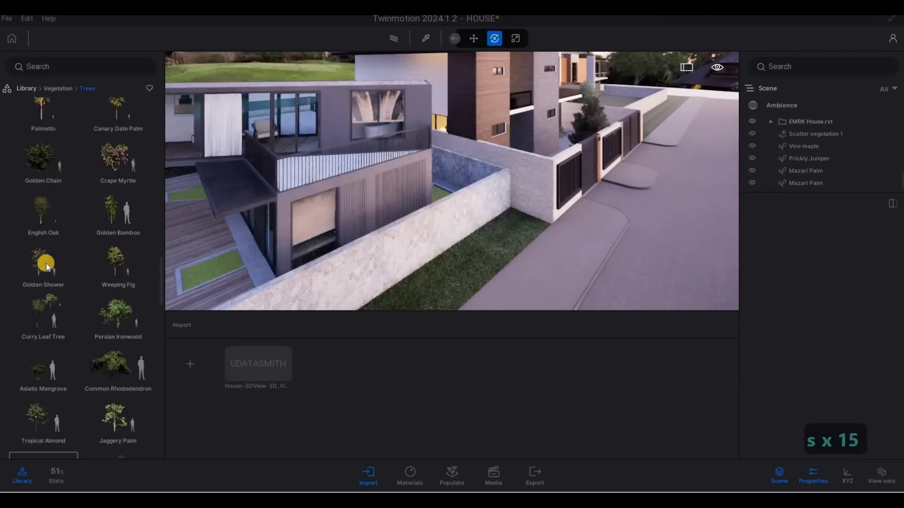
pyautogui.scroll(6, 46, 266)
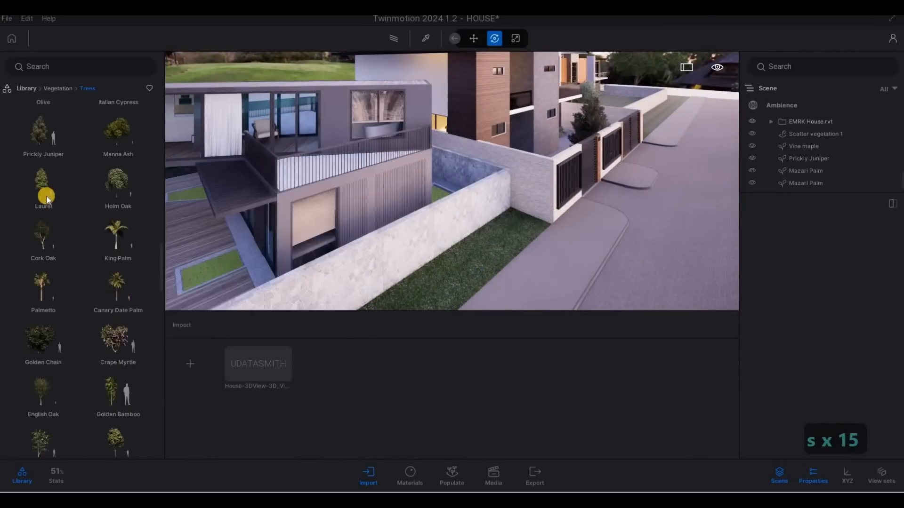
pyautogui.moveTo(43, 235); pyautogui.dragTo(404, 259)
pyautogui.moveTo(473, 263); pyautogui.dragTo(424, 272)
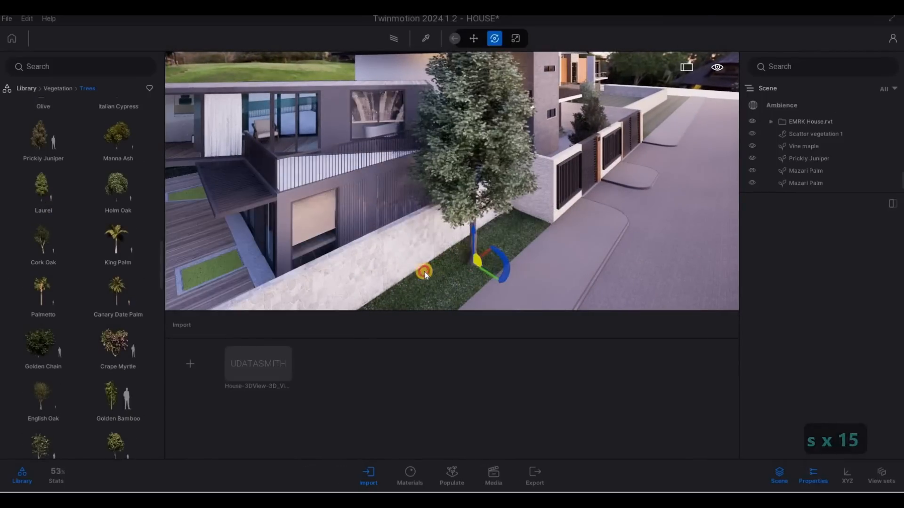
pyautogui.press('Delete')
pyautogui.scroll(3, 38, 223)
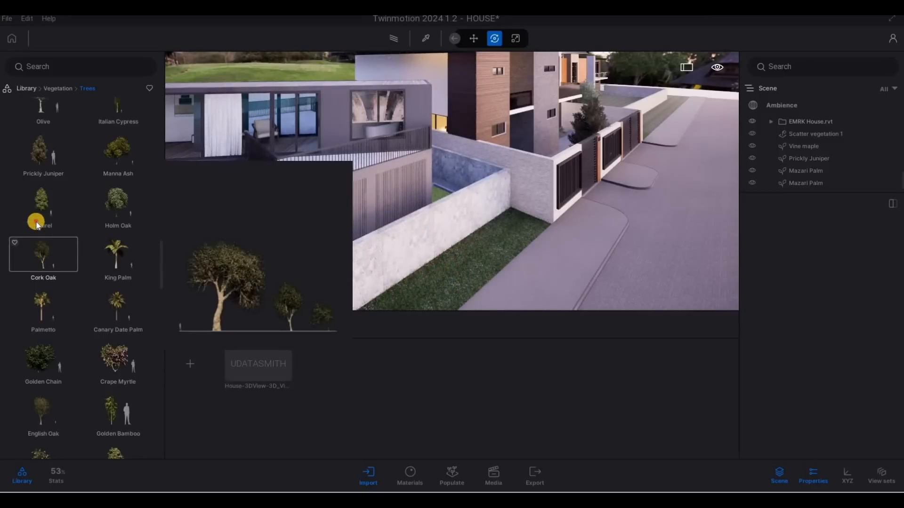
pyautogui.moveTo(40, 221); pyautogui.dragTo(499, 257)
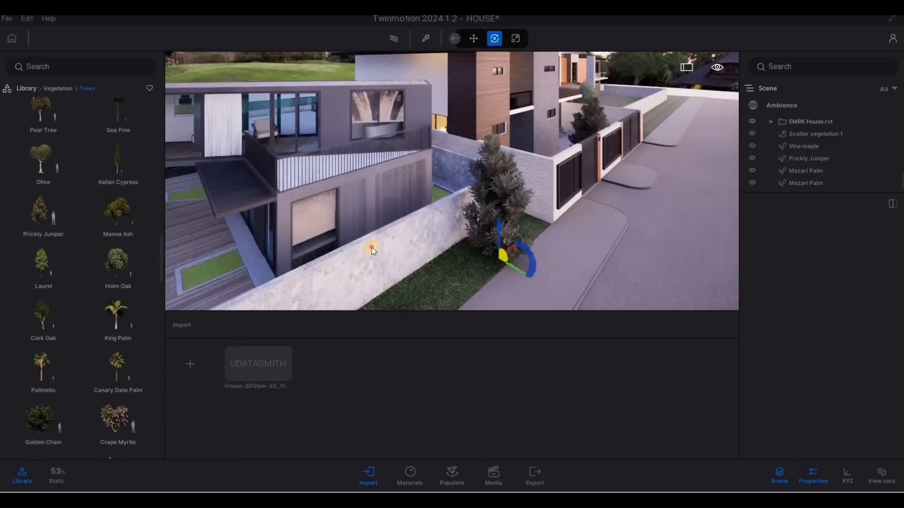
pyautogui.press('Delete')
pyautogui.scroll(2, 55, 250)
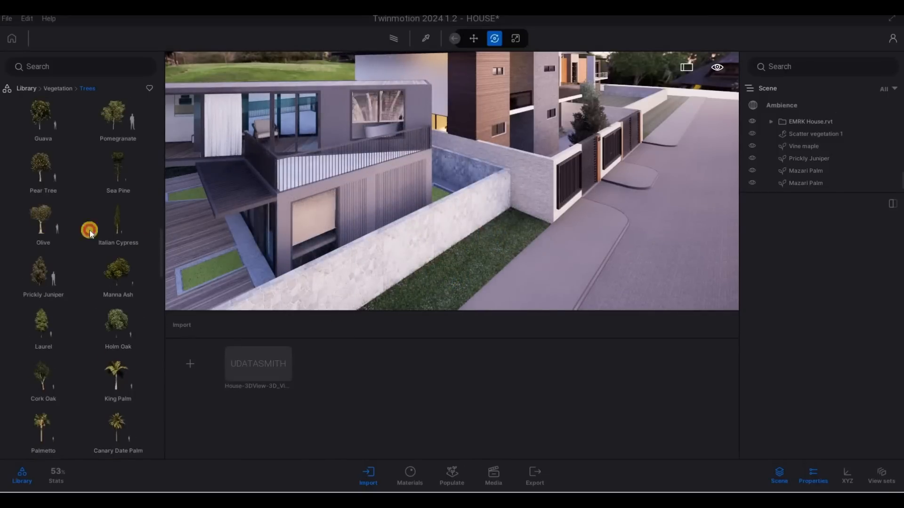
# - Plant an Olive tree in the grey house's paved side yard behind the stone wall and deselect it
pyautogui.moveTo(75, 228); pyautogui.dragTo(463, 249)
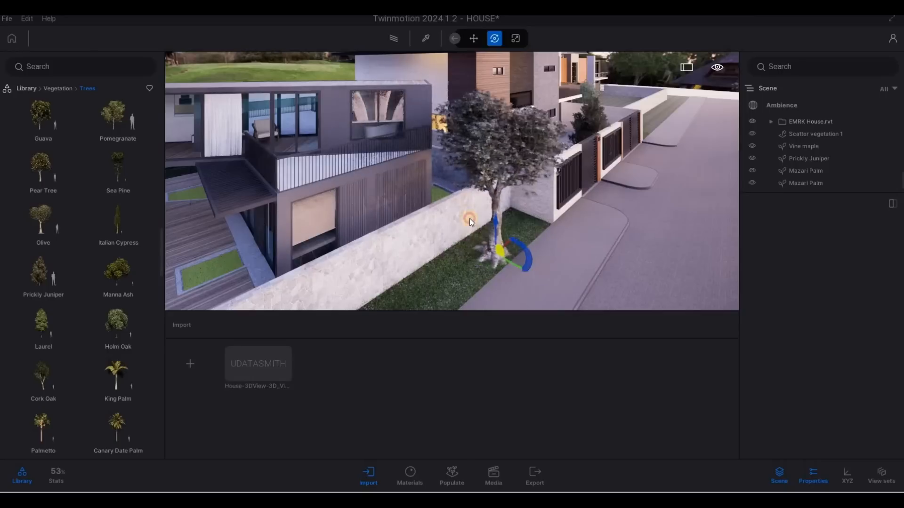
pyautogui.moveTo(447, 210); pyautogui.dragTo(441, 206)
pyautogui.press('w')
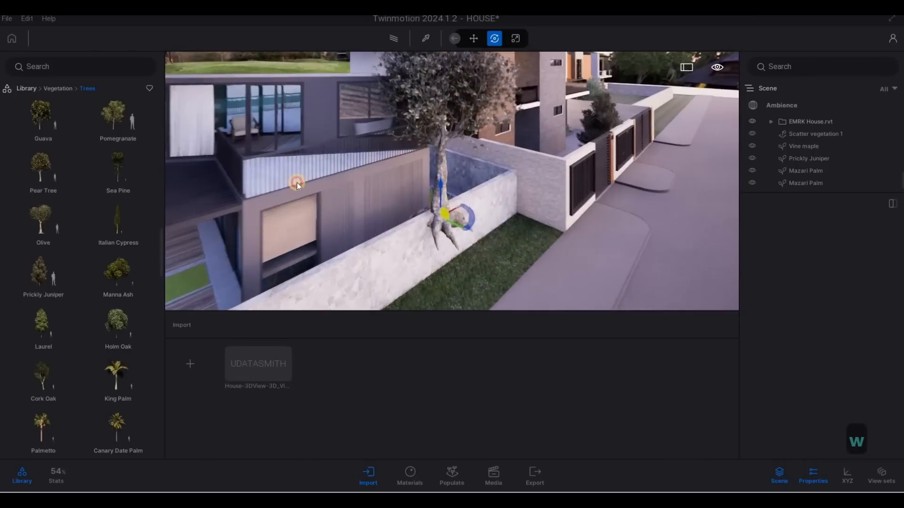
pyautogui.press('d')
pyautogui.moveTo(296, 183); pyautogui.dragTo(181, 143, button='right')
pyautogui.scroll(5, 162, 173)
pyautogui.press('a')
pyautogui.press('a')
pyautogui.press('s')
pyautogui.press('d')
pyautogui.press('w')
pyautogui.press('s')
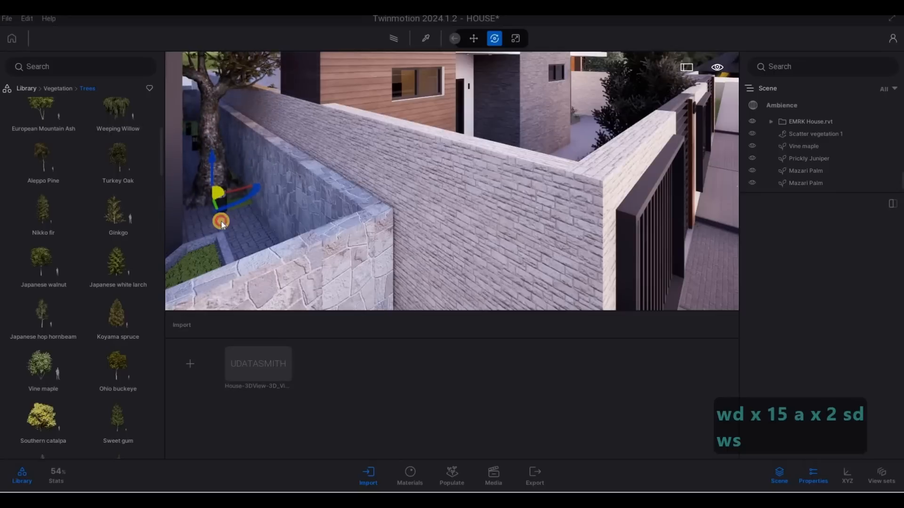
pyautogui.click(238, 233)
pyautogui.press('Tab')
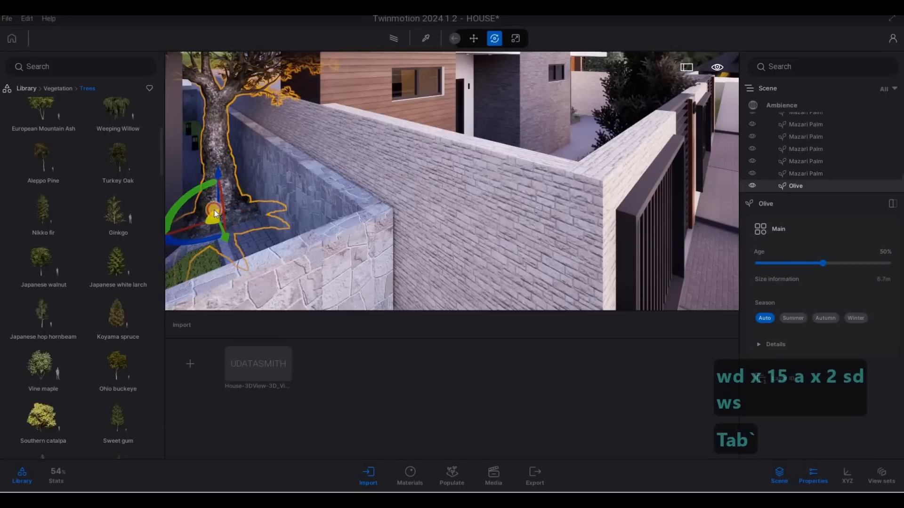
pyautogui.moveTo(177, 136); pyautogui.dragTo(291, 141)
pyautogui.press('Escape')
pyautogui.press('Escape')
# - Try a Balsam poplar behind the stone wall beside the neighbouring grey house
pyautogui.press('d')
pyautogui.moveTo(172, 86); pyautogui.dragTo(64, 249, button='right')
pyautogui.press('s')
pyautogui.press('a')
pyautogui.press('a')
pyautogui.press('s')
pyautogui.press('a')
pyautogui.press('a')
pyautogui.press('a')
pyautogui.press('a')
pyautogui.press('s')
pyautogui.scroll(-1, 43, 258)
pyautogui.moveTo(44, 259)
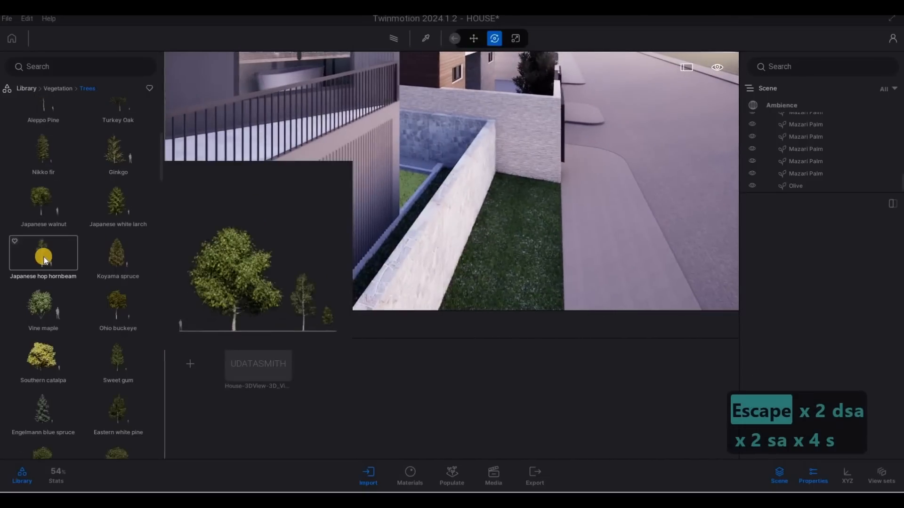
pyautogui.scroll(1, 46, 243)
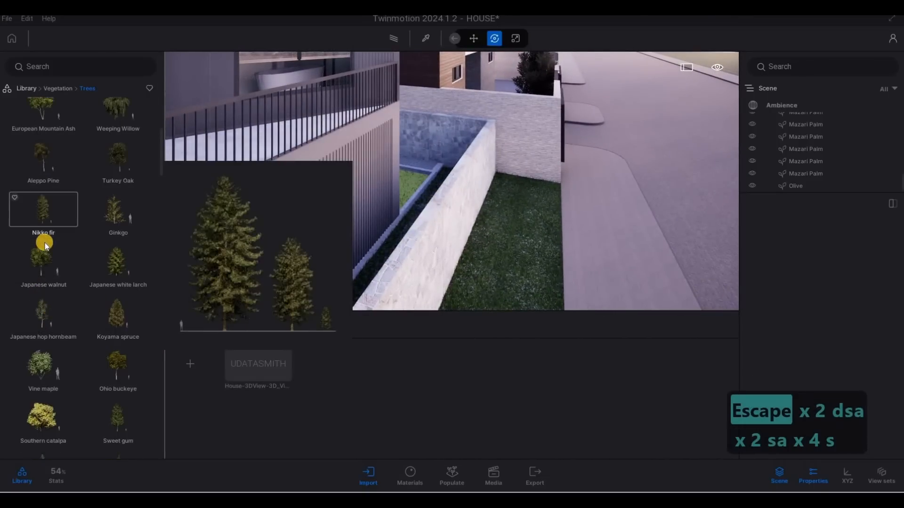
pyautogui.scroll(6, 45, 241)
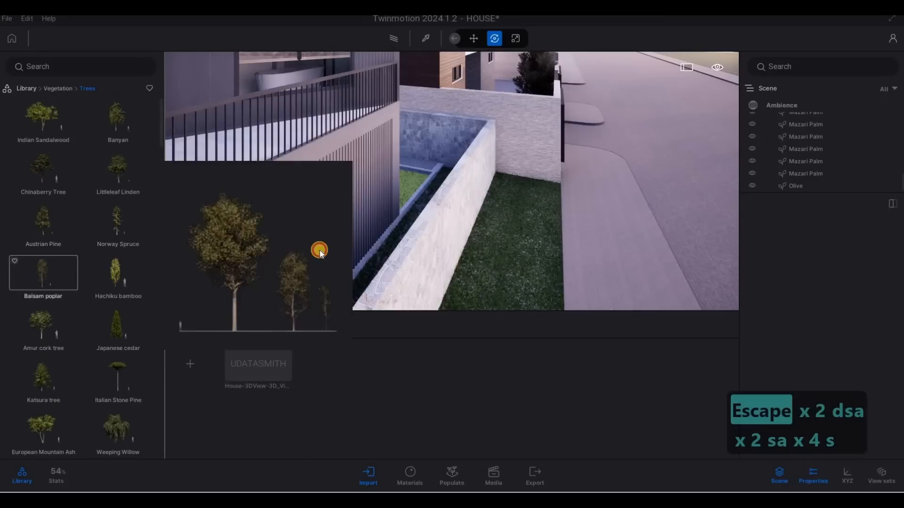
pyautogui.moveTo(320, 253); pyautogui.dragTo(428, 176)
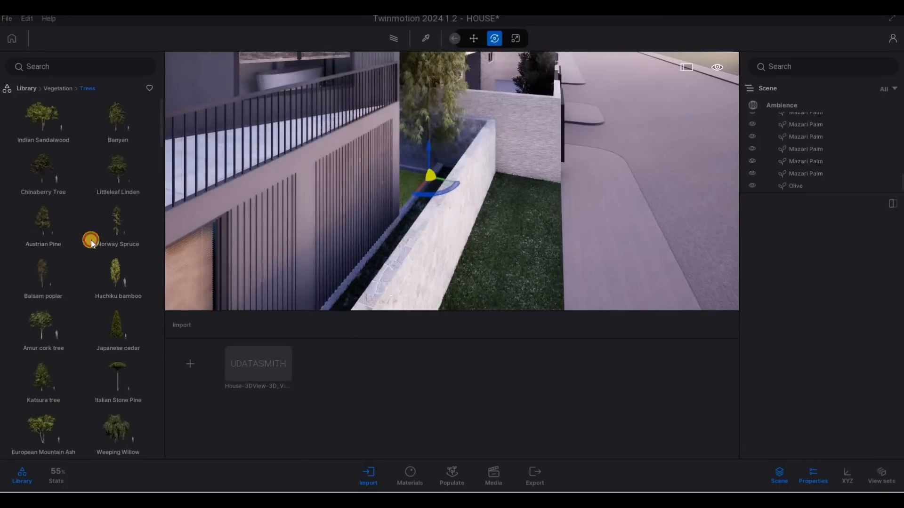
pyautogui.moveTo(91, 240)
pyautogui.mouseDown()
pyautogui.moveTo(111, 242)
pyautogui.moveTo(101, 234)
pyautogui.mouseUp()
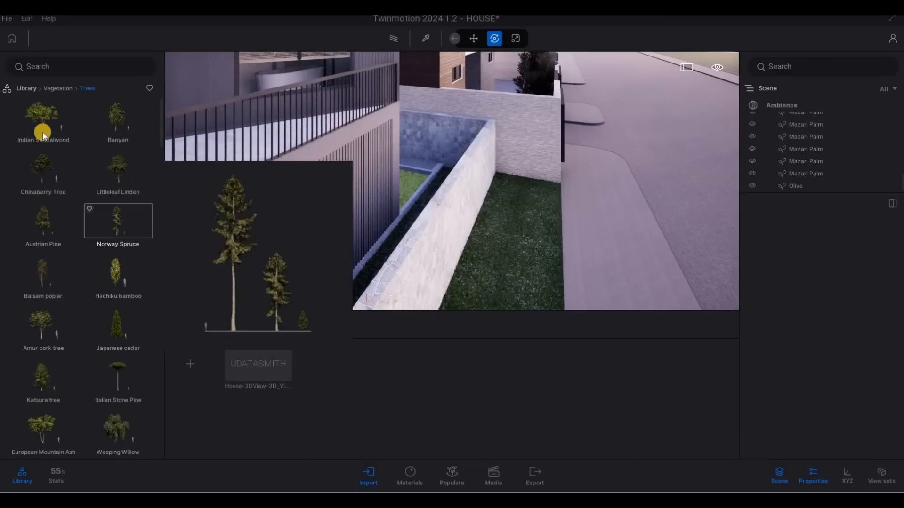
# - Plant an Indian Sandalwood in the grey house's lawn area just behind the stone wall and deselect it
pyautogui.press('s')
pyautogui.press('d')
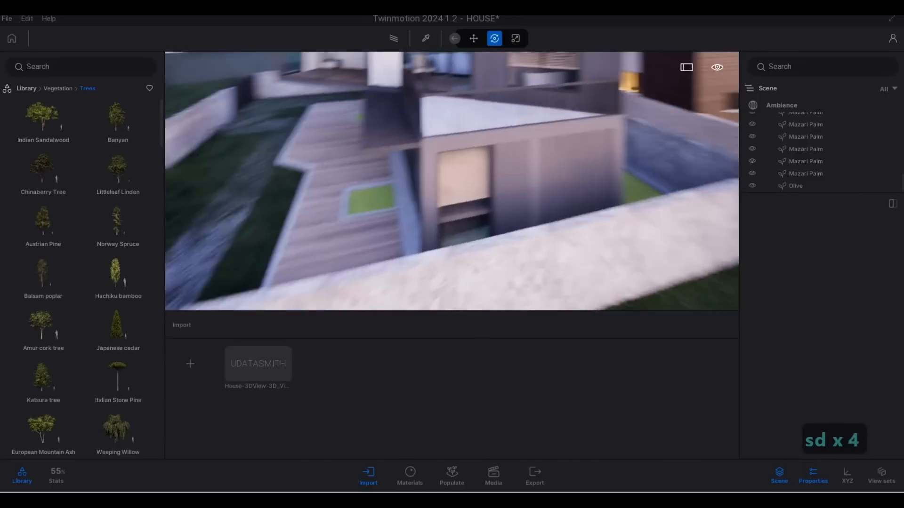
pyautogui.press('e')
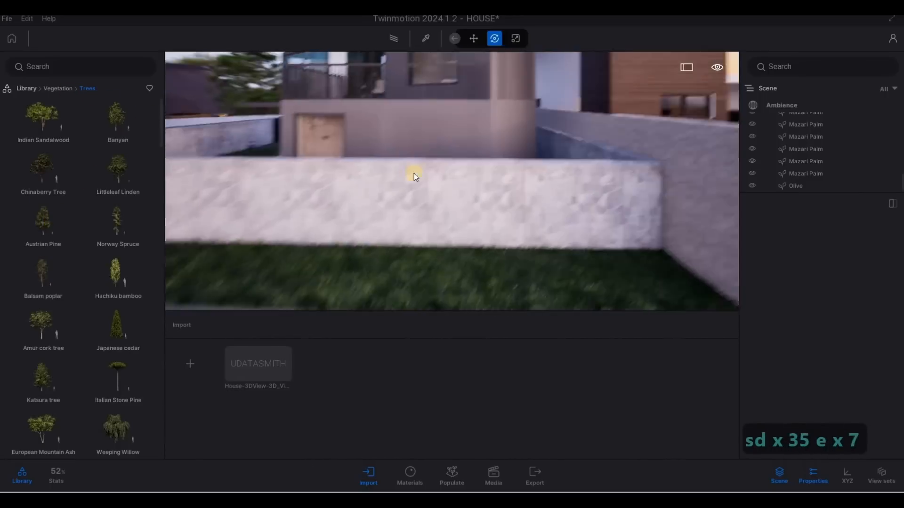
pyautogui.press('a')
pyautogui.press('w')
pyautogui.press('q')
pyautogui.press('a')
pyautogui.press('w')
pyautogui.press('q')
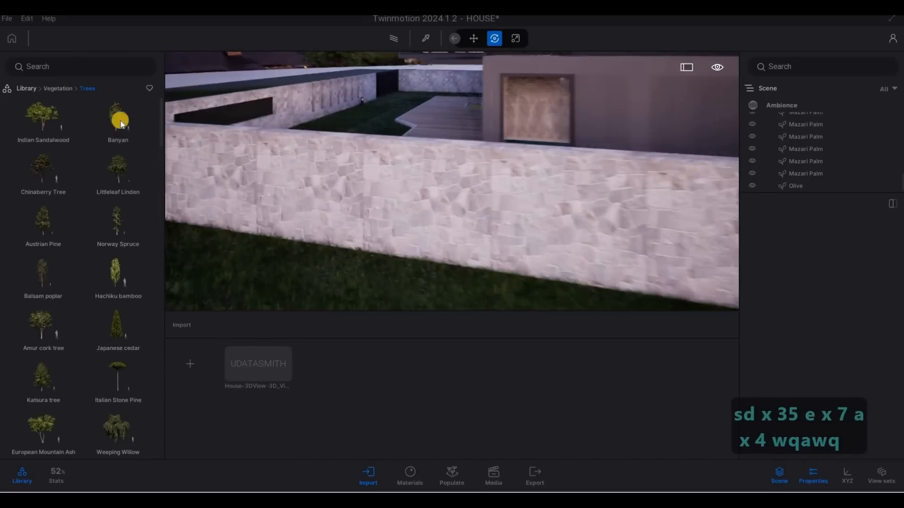
pyautogui.press('a')
pyautogui.moveTo(350, 168); pyautogui.dragTo(316, 202)
pyautogui.press('s')
pyautogui.press('d')
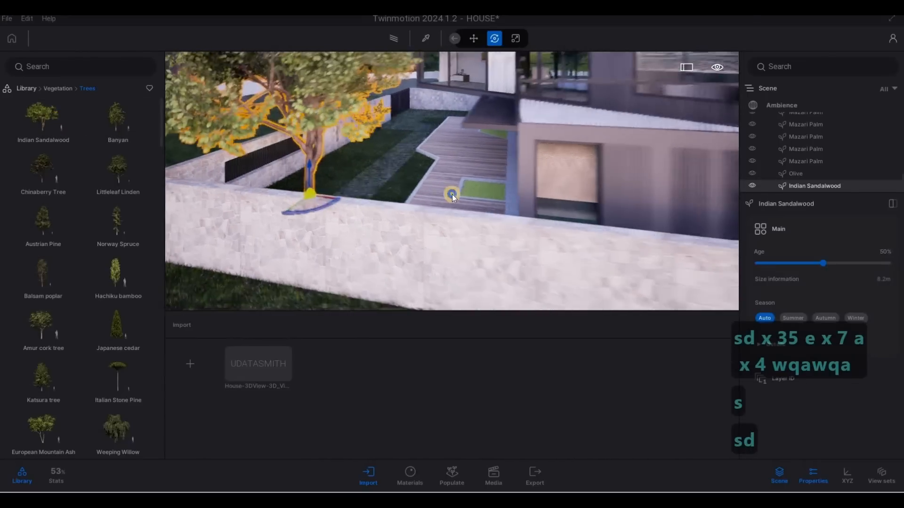
pyautogui.press('s')
pyautogui.press('d')
pyautogui.press('s')
pyautogui.press('d')
pyautogui.press('s')
pyautogui.press('d')
pyautogui.press('Escape')
pyautogui.press('Escape')
# - Examine the new trees around the grey house, the front gates and the orange house's yard from the street
pyautogui.press('a')
pyautogui.press('e')
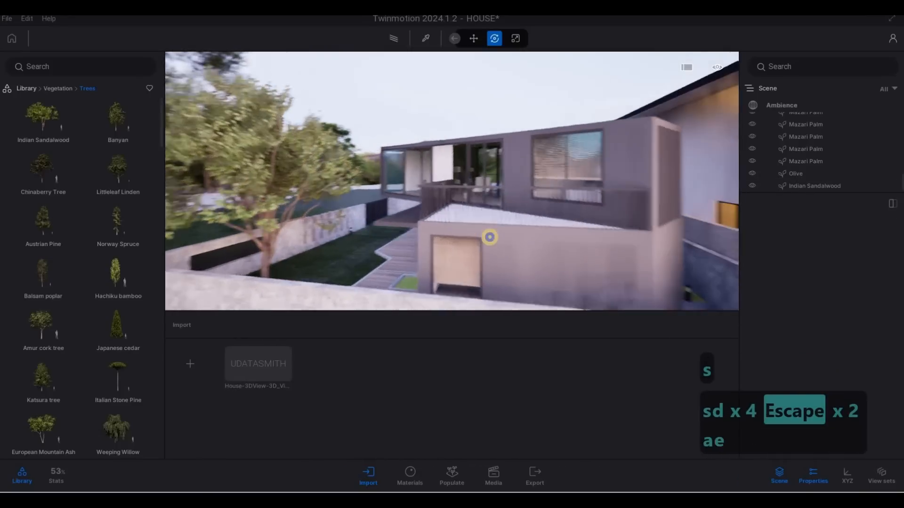
pyautogui.press('s')
pyautogui.press('a')
pyautogui.press('d')
pyautogui.press('d')
pyautogui.press('d')
pyautogui.press('d')
pyautogui.press('d')
pyautogui.press('d')
pyautogui.press('d')
pyautogui.press('d')
pyautogui.press('d')
pyautogui.press('d')
pyautogui.press('d')
pyautogui.press('d')
pyautogui.press('d')
pyautogui.press('d')
pyautogui.press('d')
pyautogui.press('d')
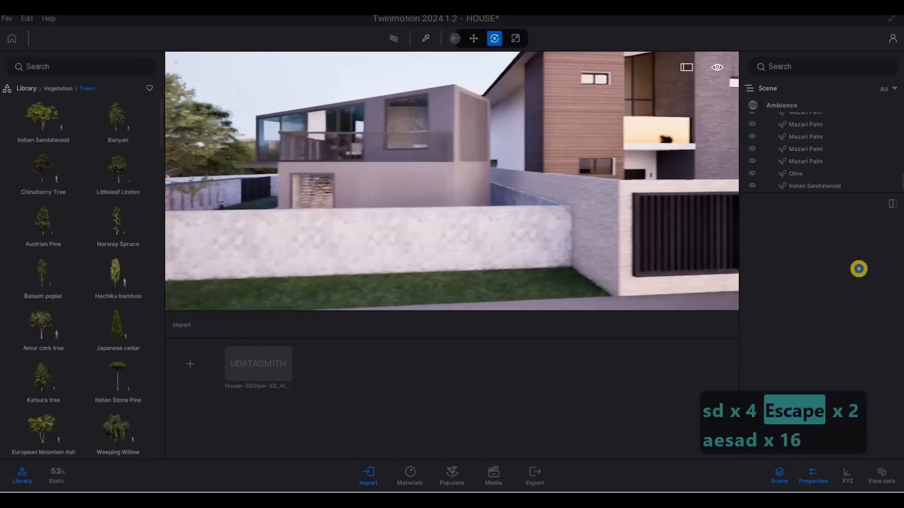
pyautogui.press('d')
pyautogui.press('w')
pyautogui.press('q')
pyautogui.press('q')
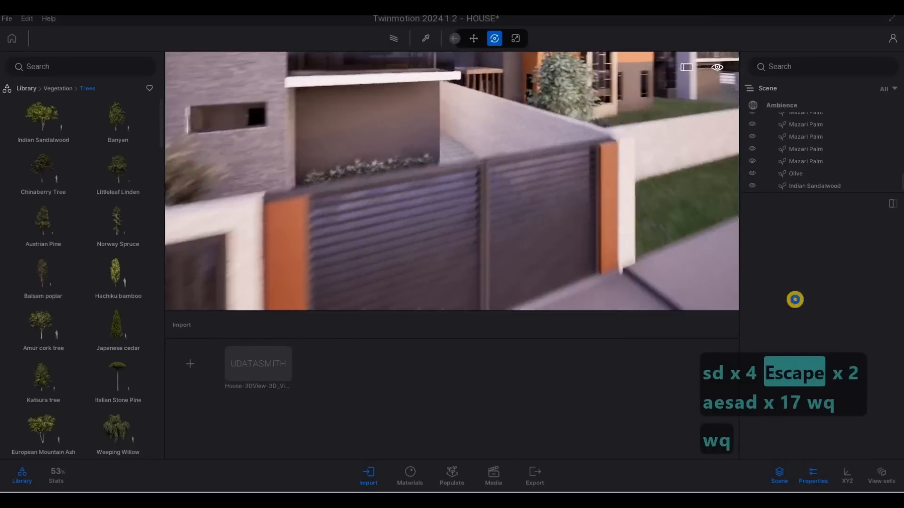
pyautogui.press('a')
pyautogui.press('d')
pyautogui.press('w')
pyautogui.press('q')
pyautogui.press('a')
pyautogui.press('d')
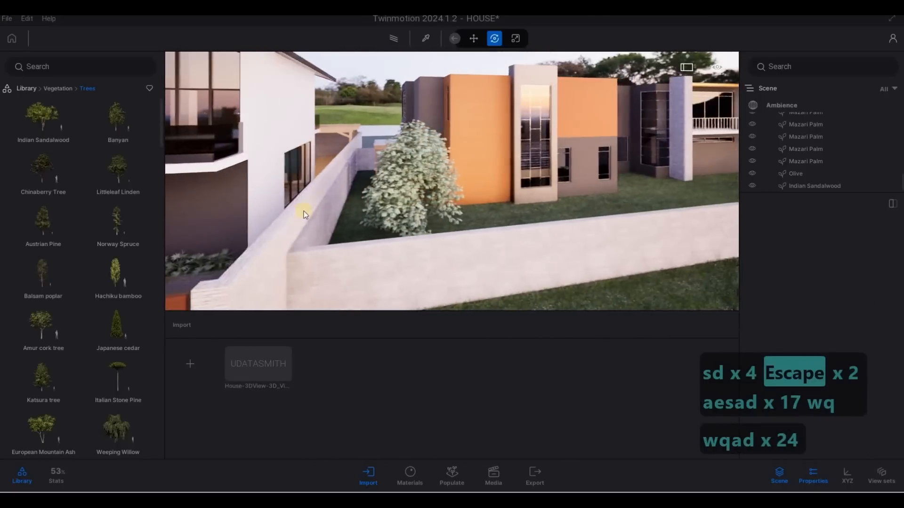
# - Copy the Vine maple in the orange house's yard as a single instance along the inside of the front wall
pyautogui.press('w')
pyautogui.press('w')
pyautogui.press('w')
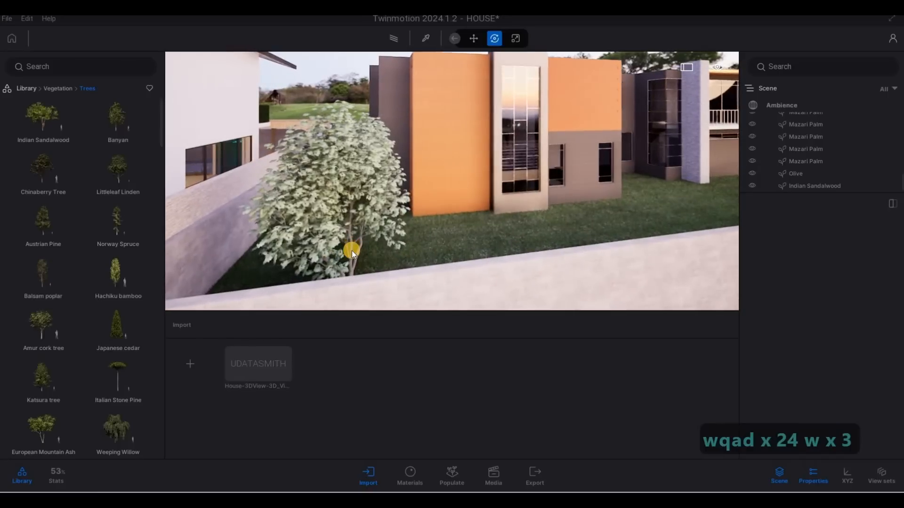
pyautogui.click(351, 250)
pyautogui.click(459, 264)
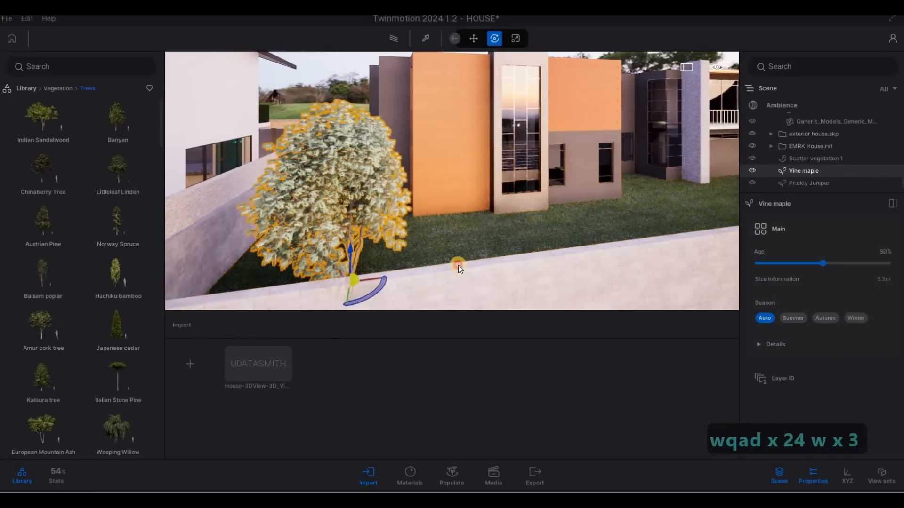
pyautogui.keyDown('alt'); pyautogui.moveTo(578, 257); pyautogui.dragTo(572, 278); pyautogui.keyUp('alt')
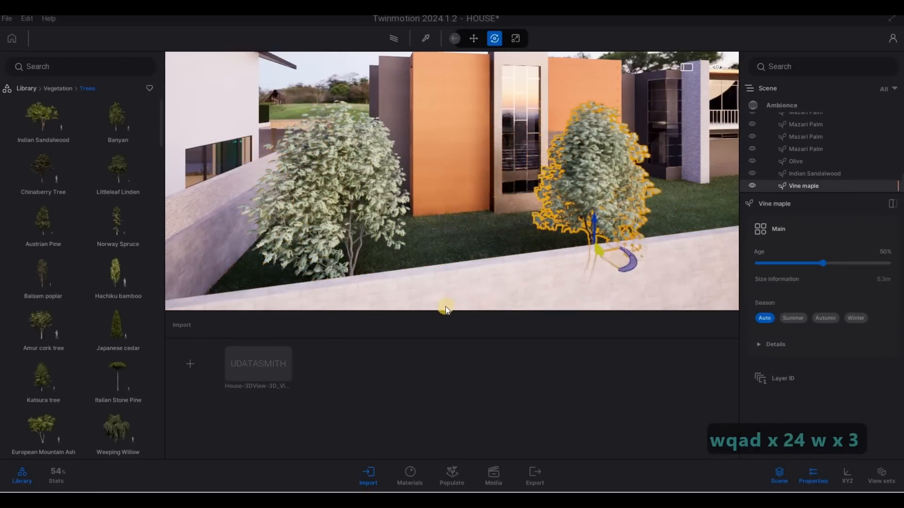
pyautogui.press('Return')
# - Add another Vine maple instance farther along the front wall, level with the grey wing beside the orange facade
pyautogui.press('d')
pyautogui.press('s')
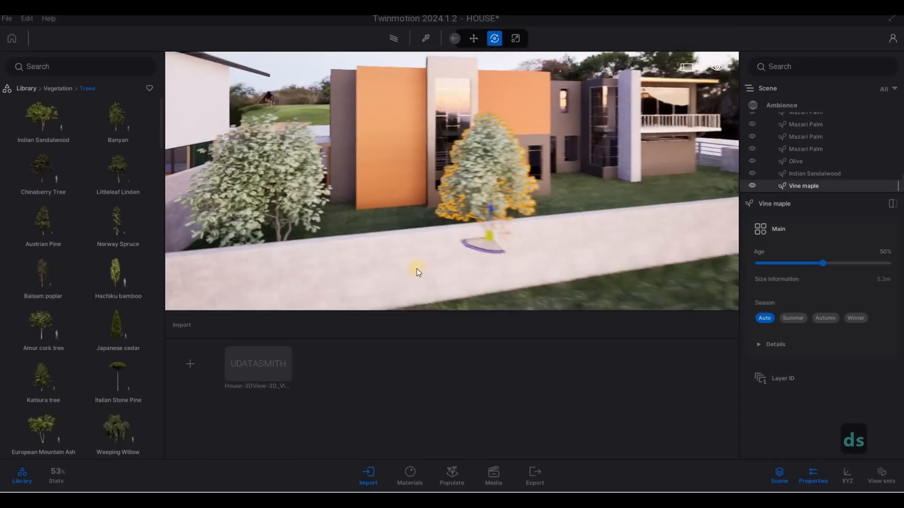
pyautogui.press('w')
pyautogui.press('q')
pyautogui.keyDown('shift'); pyautogui.click(541, 255); pyautogui.keyUp('shift')
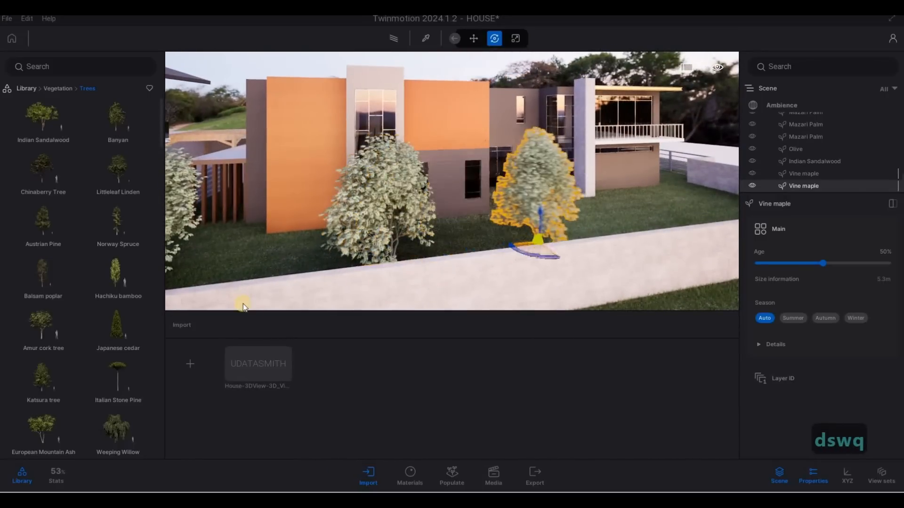
pyautogui.click(428, 305)
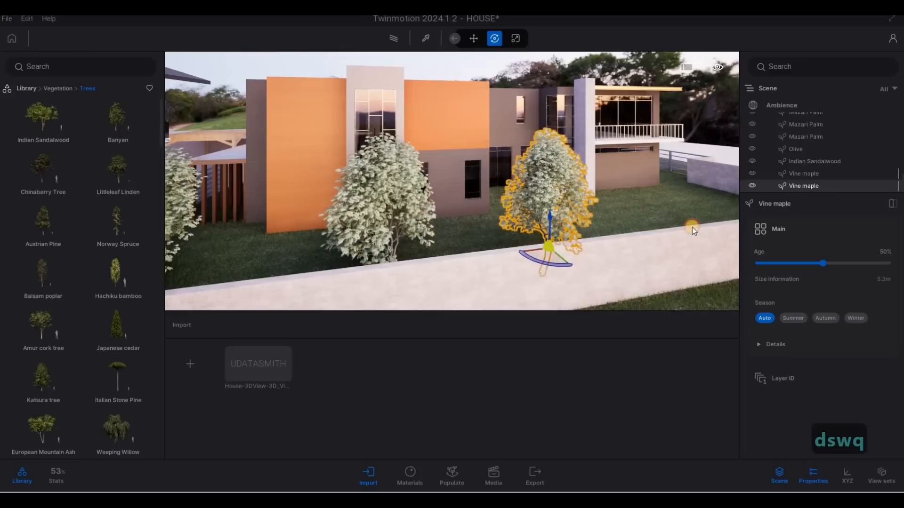
# - Copy one more Vine maple instance about 9 m farther along the wall toward the far end of the yard
pyautogui.keyDown('shift'); pyautogui.click(723, 226); pyautogui.keyUp('shift')
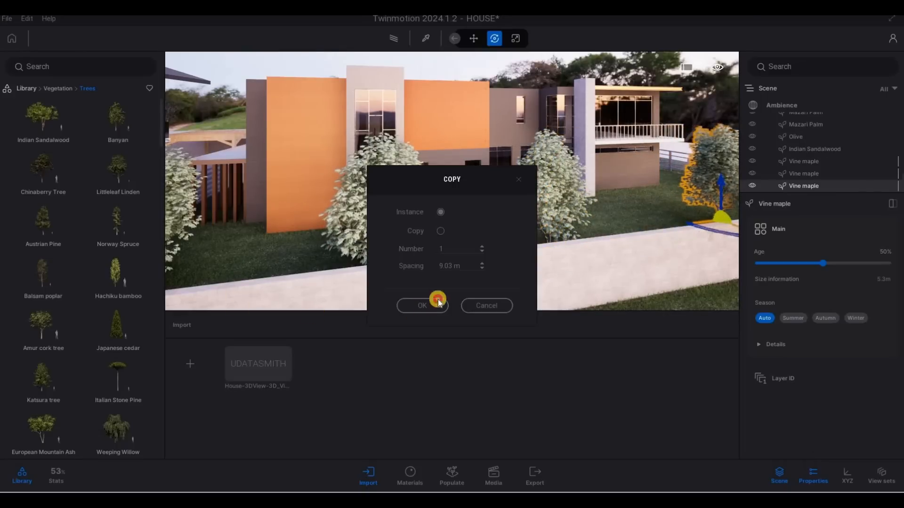
pyautogui.press('s')
pyautogui.press('s')
pyautogui.press('s')
pyautogui.press('s')
pyautogui.press('s')
pyautogui.press('s')
pyautogui.press('s')
pyautogui.press('s')
pyautogui.press('s')
pyautogui.press('s')
# - Plant a first Japanese cedar on the open lawn behind the houses, near the wooden pergola
pyautogui.press('w')
pyautogui.press('w')
pyautogui.press('w')
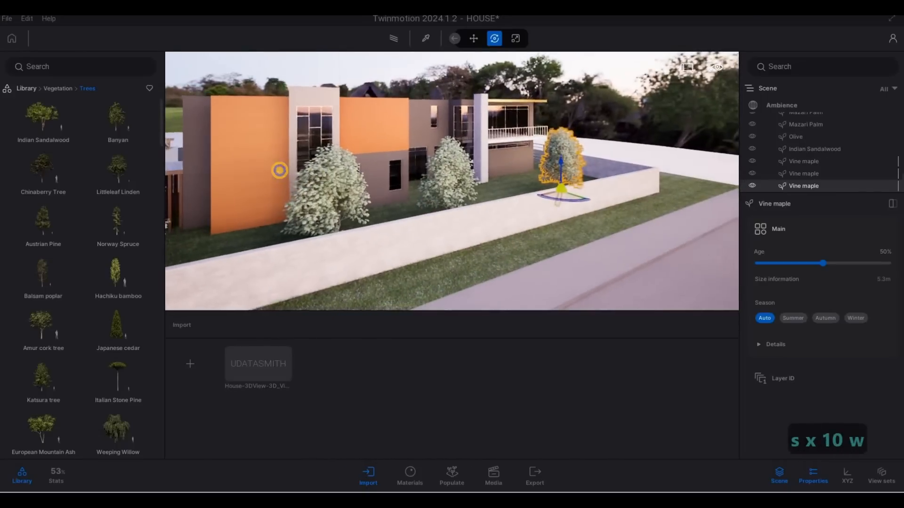
pyautogui.press('w')
pyautogui.press('w')
pyautogui.press('w')
pyautogui.press('a')
pyautogui.press('w')
pyautogui.press('q')
pyautogui.press('q')
pyautogui.press('q')
pyautogui.press('q')
pyautogui.press('q')
pyautogui.press('q')
pyautogui.press('q')
pyautogui.press('q')
pyautogui.press('q')
pyautogui.press('q')
pyautogui.press('q')
pyautogui.press('q')
pyautogui.press('q')
pyautogui.press('q')
pyautogui.press('q')
pyautogui.press('q')
pyautogui.press('q')
pyautogui.press('q')
pyautogui.press('q')
pyautogui.press('q')
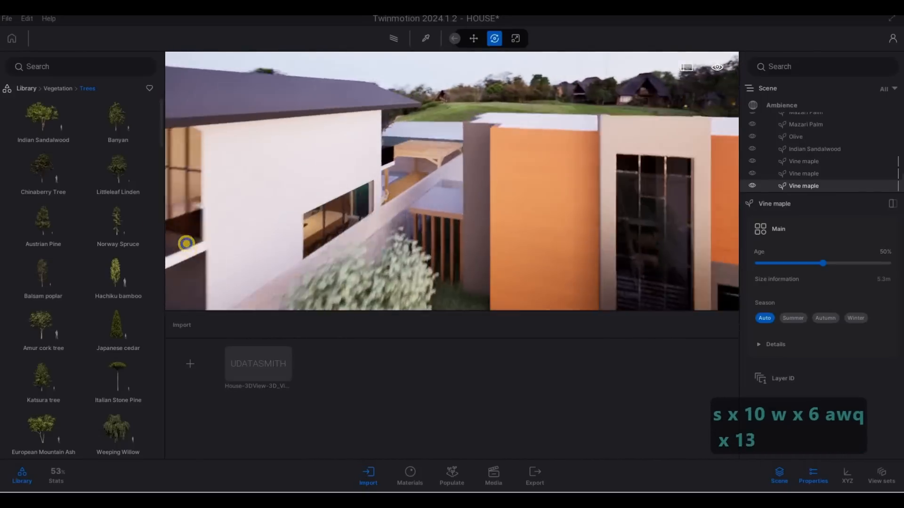
pyautogui.press('q')
pyautogui.press('q')
pyautogui.press('q')
pyautogui.press('q')
pyautogui.press('d')
pyautogui.press('d')
pyautogui.press('d')
pyautogui.press('d')
pyautogui.press('d')
pyautogui.press('d')
pyautogui.press('d')
pyautogui.press('d')
pyautogui.press('d')
pyautogui.press('d')
pyautogui.press('d')
pyautogui.press('d')
pyautogui.press('d')
pyautogui.press('d')
pyautogui.press('d')
pyautogui.press('d')
pyautogui.press('d')
pyautogui.press('d')
pyautogui.moveTo(55, 153)
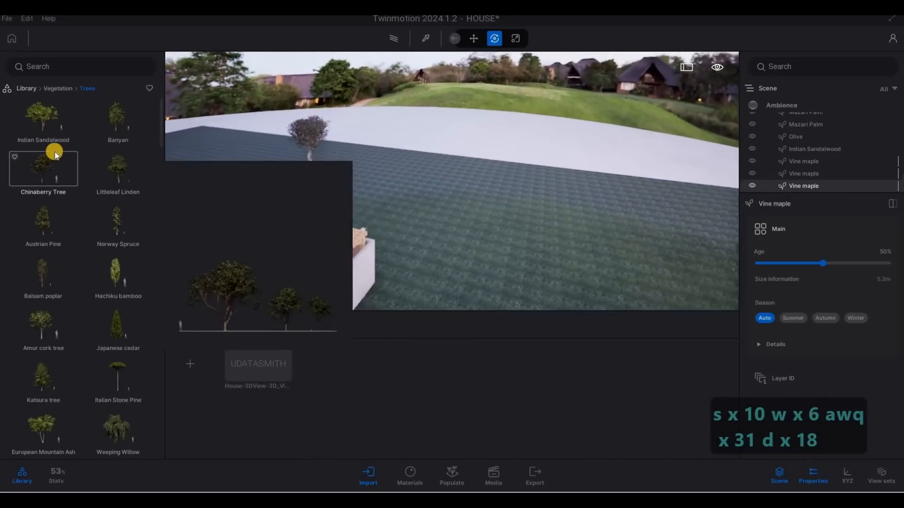
pyautogui.scroll(-1, 109, 222)
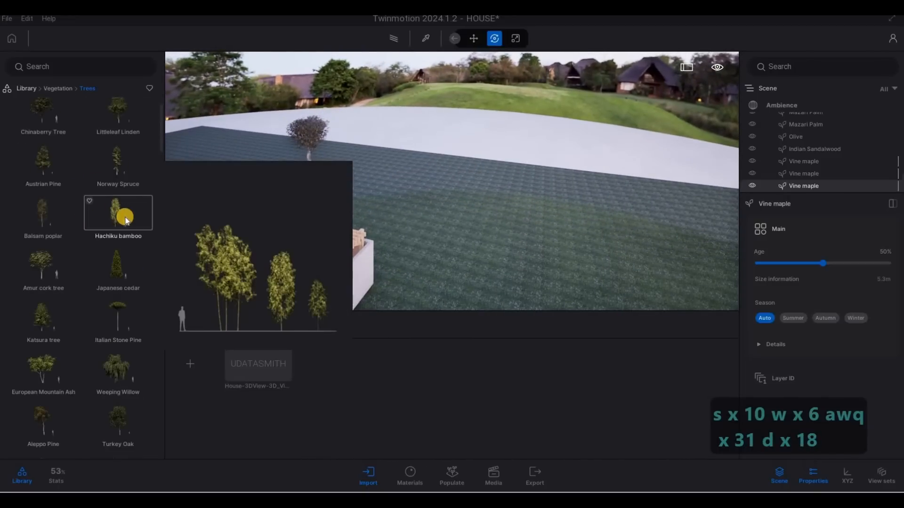
pyautogui.moveTo(124, 266); pyautogui.dragTo(424, 231)
pyautogui.press('s')
pyautogui.press('s')
pyautogui.press('s')
pyautogui.press('s')
pyautogui.press('s')
pyautogui.press('s')
pyautogui.press('s')
pyautogui.press('s')
pyautogui.press('s')
pyautogui.press('s')
pyautogui.press('s')
pyautogui.press('s')
pyautogui.press('s')
pyautogui.press('s')
pyautogui.press('s')
pyautogui.press('s')
pyautogui.press('s')
pyautogui.press('s')
pyautogui.press('s')
pyautogui.press('s')
pyautogui.click(435, 246)
# - Plant several more Japanese cedars in a loose group across the back lawn, away from the pergola
pyautogui.press('s')
pyautogui.press('s')
pyautogui.click(518, 235)
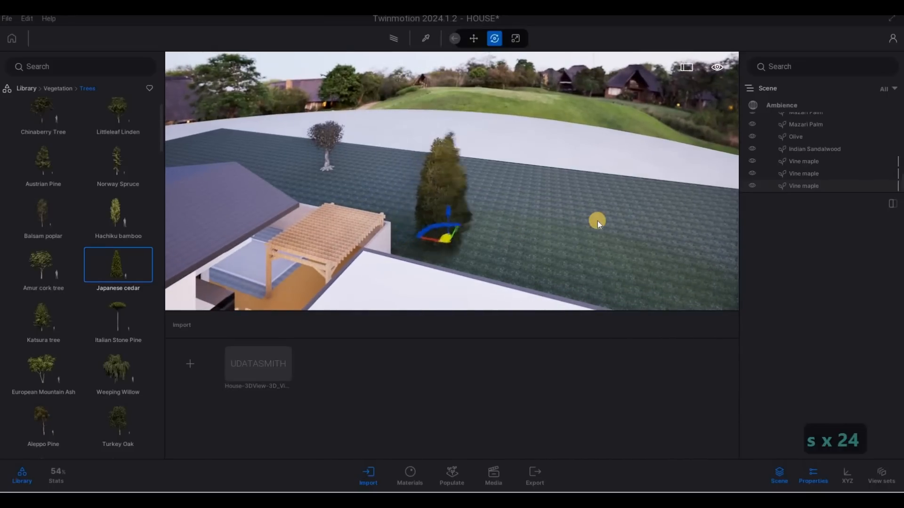
pyautogui.press('d')
pyautogui.press('s')
pyautogui.click(659, 223)
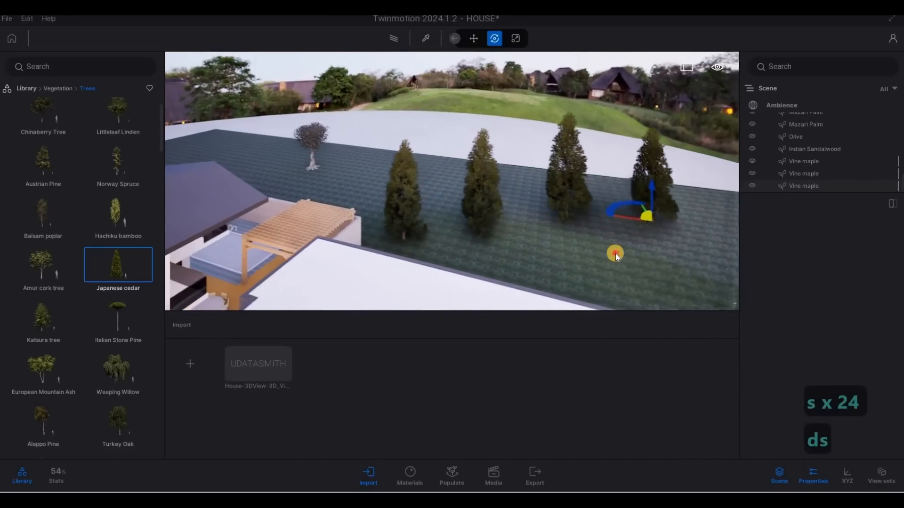
pyautogui.press('d')
pyautogui.click(687, 245)
pyautogui.press('d')
pyautogui.press('d')
pyautogui.press('d')
pyautogui.press('d')
pyautogui.press('d')
pyautogui.press('d')
pyautogui.press('d')
pyautogui.click(654, 280)
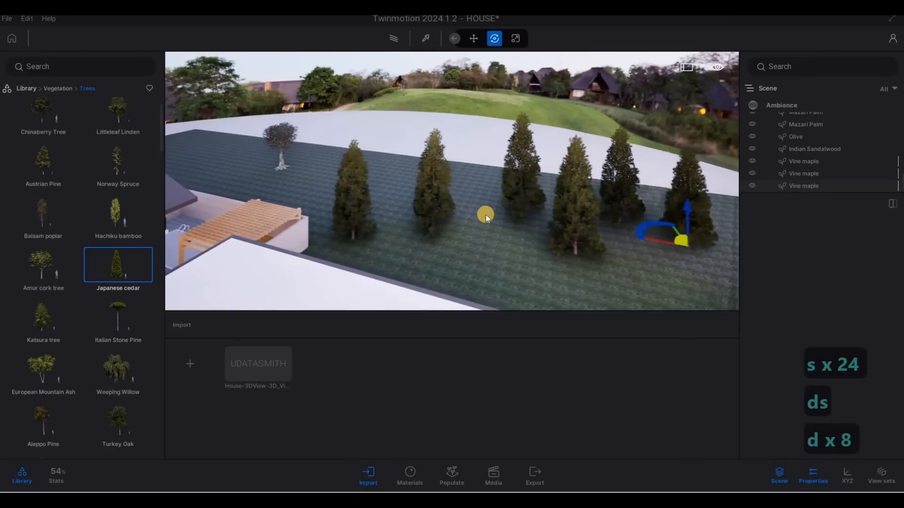
# - Plant further Japanese cedars toward the far edge of the back lawn and near the lone bare tree
pyautogui.click(486, 216)
pyautogui.click(408, 170)
pyautogui.press('a')
pyautogui.press('a')
pyautogui.press('a')
pyautogui.press('a')
pyautogui.press('a')
pyautogui.press('a')
pyautogui.press('a')
pyautogui.press('a')
pyautogui.press('a')
pyautogui.press('a')
pyautogui.press('a')
pyautogui.press('a')
pyautogui.press('a')
pyautogui.press('a')
pyautogui.press('a')
pyautogui.press('a')
pyautogui.press('a')
pyautogui.press('a')
pyautogui.press('a')
pyautogui.press('a')
pyautogui.click(352, 176)
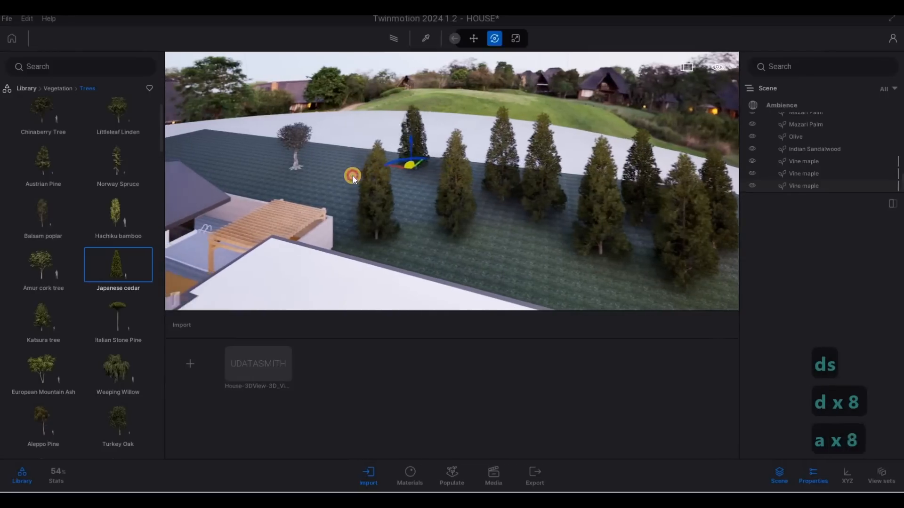
pyautogui.press('w')
pyautogui.press('w')
pyautogui.press('w')
pyautogui.press('w')
pyautogui.press('w')
pyautogui.press('w')
pyautogui.press('w')
pyautogui.press('w')
pyautogui.press('w')
pyautogui.press('w')
pyautogui.press('w')
pyautogui.press('w')
pyautogui.press('w')
pyautogui.press('w')
pyautogui.press('w')
pyautogui.press('w')
pyautogui.press('w')
pyautogui.press('w')
pyautogui.press('w')
pyautogui.press('w')
pyautogui.press('w')
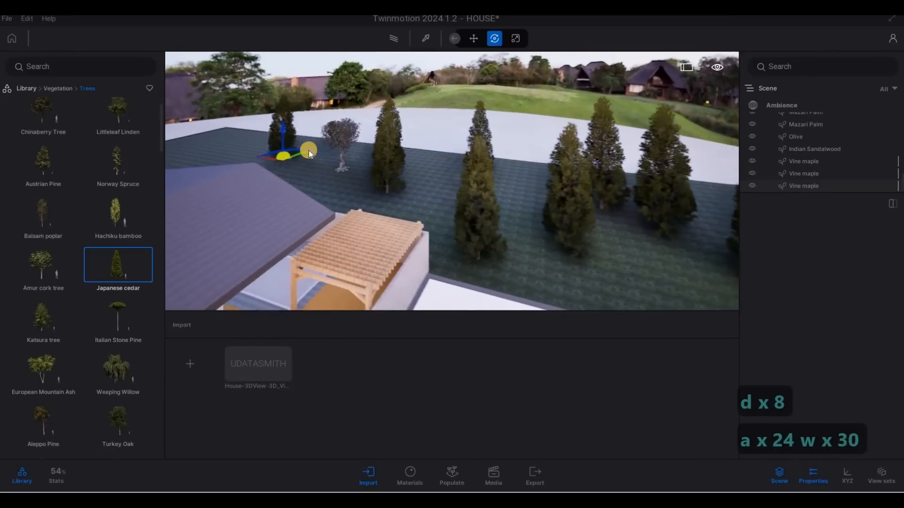
# - Plant more Japanese cedars on the back lawn beyond the lone bare tree, on the side away from the pergola
pyautogui.press('w')
pyautogui.press('w')
pyautogui.press('w')
pyautogui.press('w')
pyautogui.press('w')
pyautogui.press('w')
pyautogui.press('w')
pyautogui.press('w')
pyautogui.press('w')
pyautogui.press('w')
pyautogui.press('w')
pyautogui.press('w')
pyautogui.press('w')
pyautogui.press('w')
pyautogui.press('w')
pyautogui.press('w')
pyautogui.press('w')
pyautogui.press('w')
pyautogui.press('w')
pyautogui.press('w')
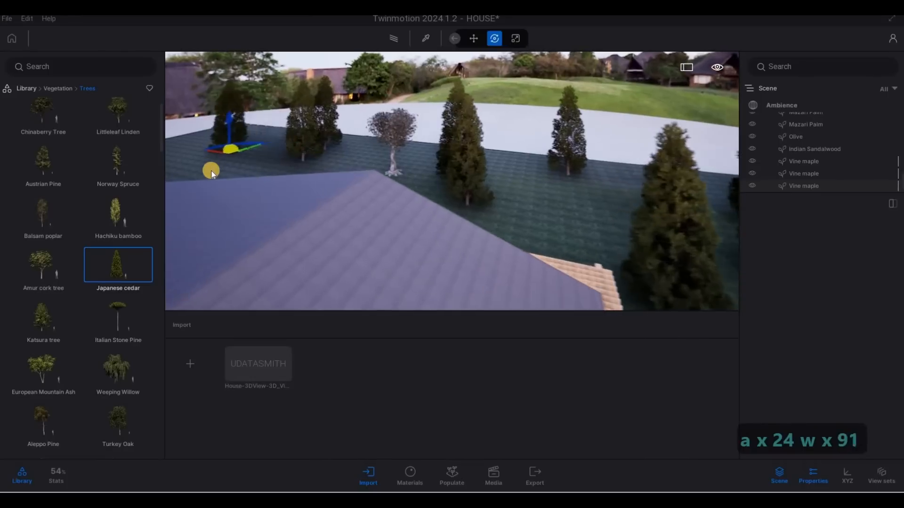
pyautogui.press('w')
pyautogui.press('w')
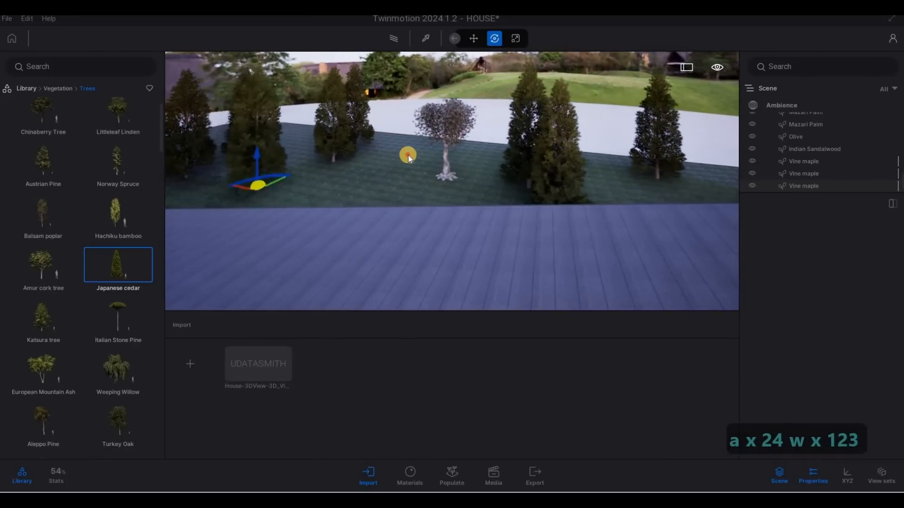
# - Thicken the Japanese cedar group between the lone bare tree and the neighbouring house, including the lawn close to the roof edge
pyautogui.press('s')
pyautogui.press('s')
pyautogui.press('q')
pyautogui.press('q')
pyautogui.press('q')
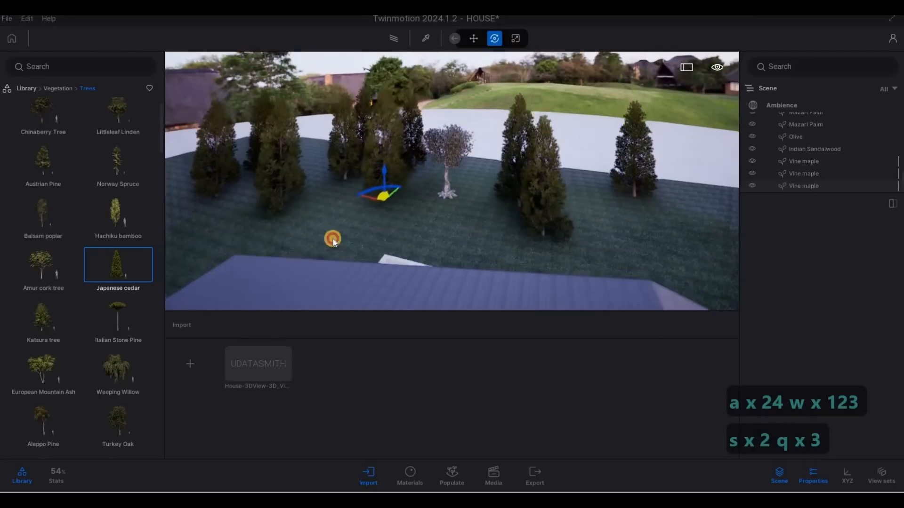
pyautogui.press('a')
pyautogui.press('a')
pyautogui.press('a')
pyautogui.press('a')
pyautogui.press('a')
pyautogui.press('a')
pyautogui.press('a')
pyautogui.press('a')
pyautogui.press('a')
pyautogui.press('a')
pyautogui.press('a')
pyautogui.press('a')
pyautogui.press('a')
pyautogui.press('a')
pyautogui.press('a')
pyautogui.press('a')
pyautogui.press('a')
pyautogui.press('a')
pyautogui.press('a')
pyautogui.press('a')
pyautogui.press('a')
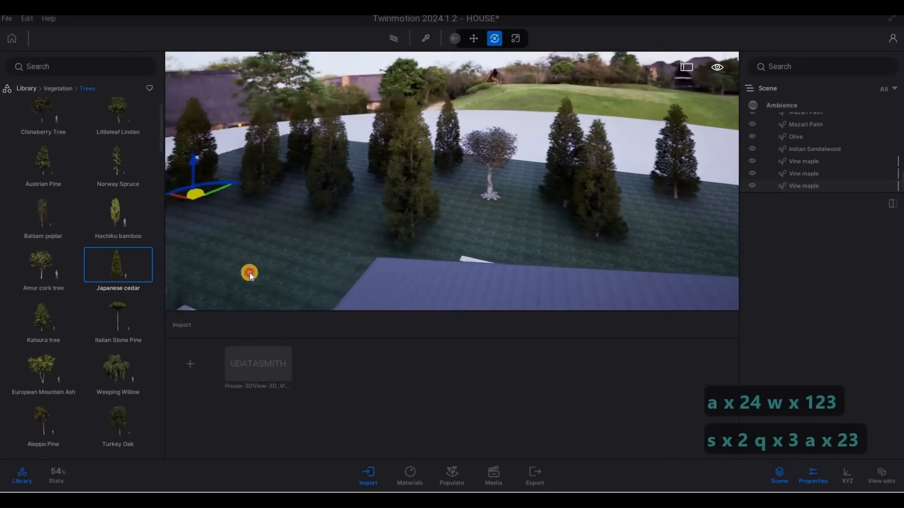
pyautogui.press('d')
pyautogui.press('d')
pyautogui.press('d')
pyautogui.press('d')
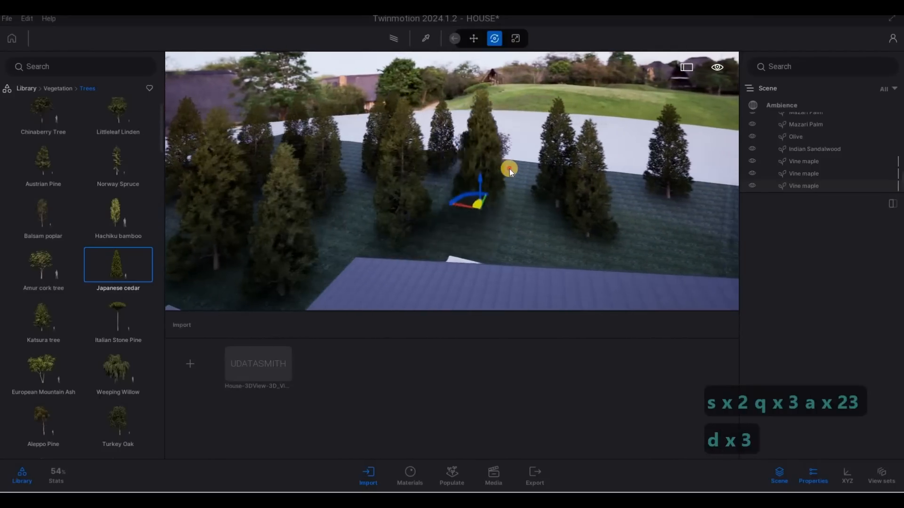
# - Fill the gaps behind the lone bare tree and across the pergola side of the lawn with Japanese cedars, and end planting
pyautogui.press('d')
pyautogui.press('d')
pyautogui.press('d')
pyautogui.press('d')
pyautogui.press('d')
pyautogui.press('d')
pyautogui.press('d')
pyautogui.press('d')
pyautogui.press('d')
pyautogui.press('d')
pyautogui.press('d')
pyautogui.press('d')
pyautogui.press('d')
pyautogui.press('d')
pyautogui.press('d')
pyautogui.press('d')
pyautogui.press('d')
pyautogui.press('d')
pyautogui.press('d')
pyautogui.press('d')
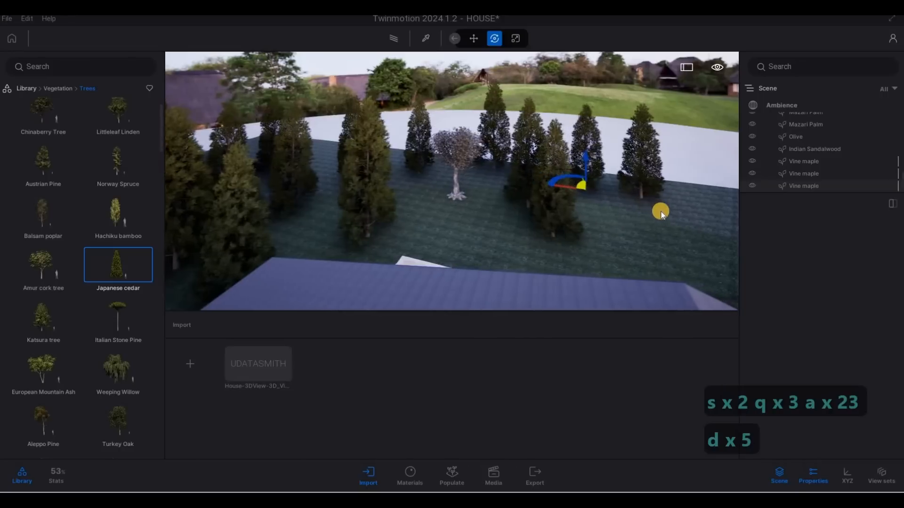
pyautogui.press('d')
pyautogui.press('d')
pyautogui.press('d')
pyautogui.press('d')
pyautogui.press('d')
pyautogui.press('d')
pyautogui.press('d')
pyautogui.press('d')
pyautogui.press('d')
pyautogui.press('d')
pyautogui.press('d')
pyautogui.press('d')
pyautogui.press('d')
pyautogui.press('d')
pyautogui.press('d')
pyautogui.press('d')
pyautogui.press('d')
pyautogui.press('d')
pyautogui.press('d')
pyautogui.press('d')
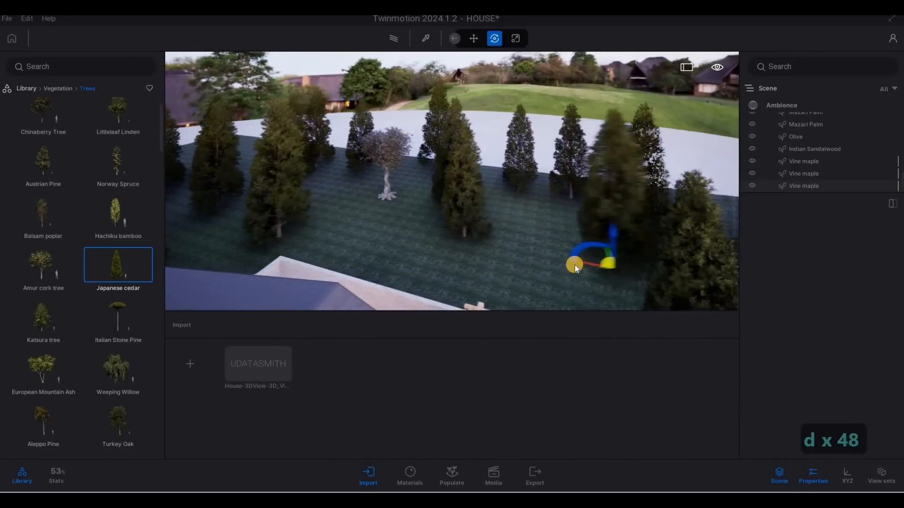
pyautogui.press('Escape')
pyautogui.press('Escape')
# - Return to the street side and examine the front facade of the house with the new trees behind it
pyautogui.press('a')
pyautogui.press('e')
pyautogui.press('e')
pyautogui.press('s')
pyautogui.press('s')
pyautogui.press('s')
pyautogui.press('s')
pyautogui.press('s')
pyautogui.press('s')
pyautogui.press('s')
pyautogui.press('s')
pyautogui.press('s')
pyautogui.press('s')
pyautogui.press('s')
pyautogui.press('s')
pyautogui.press('s')
pyautogui.press('s')
pyautogui.press('s')
pyautogui.press('s')
pyautogui.press('s')
pyautogui.press('s')
pyautogui.press('s')
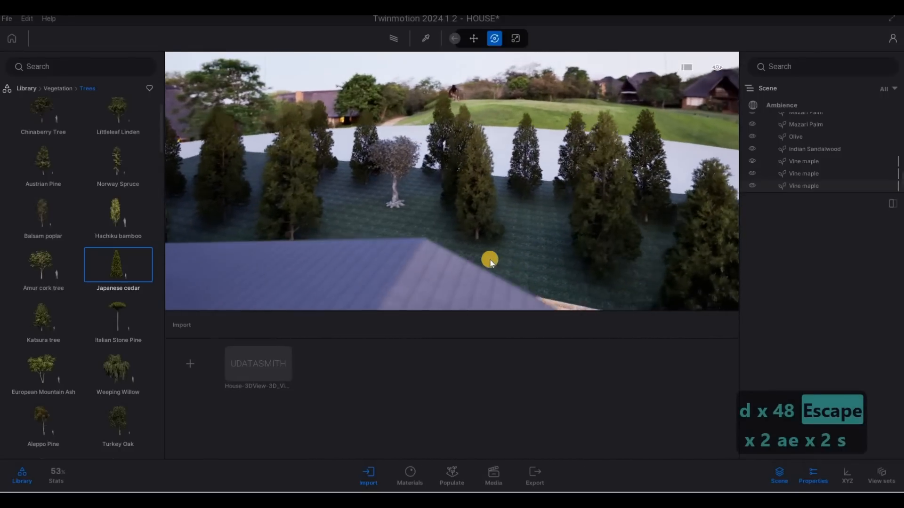
pyautogui.press('s')
pyautogui.press('s')
pyautogui.press('s')
pyautogui.press('s')
pyautogui.press('s')
pyautogui.press('s')
pyautogui.press('s')
pyautogui.press('s')
pyautogui.press('s')
pyautogui.press('s')
pyautogui.press('s')
pyautogui.press('s')
pyautogui.press('s')
pyautogui.press('s')
pyautogui.press('s')
pyautogui.press('s')
pyautogui.press('s')
pyautogui.press('s')
pyautogui.press('s')
pyautogui.press('s')
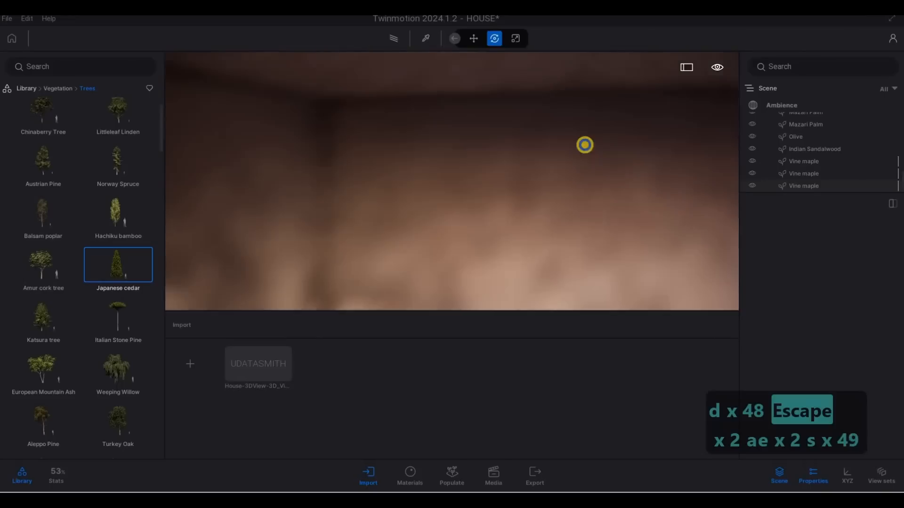
pyautogui.press('q')
pyautogui.press('a')
pyautogui.press('e')
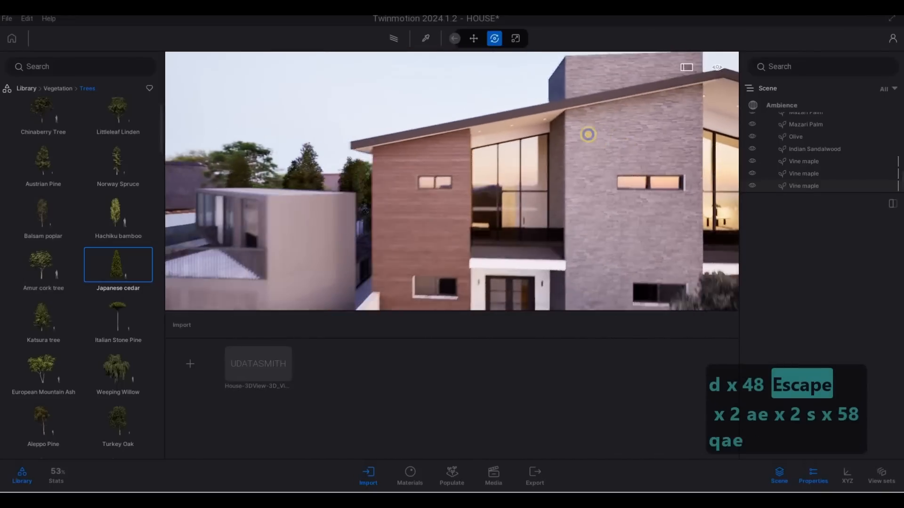
pyautogui.press('a')
pyautogui.press('d')
pyautogui.press('w')
pyautogui.press('a')
pyautogui.press('e')
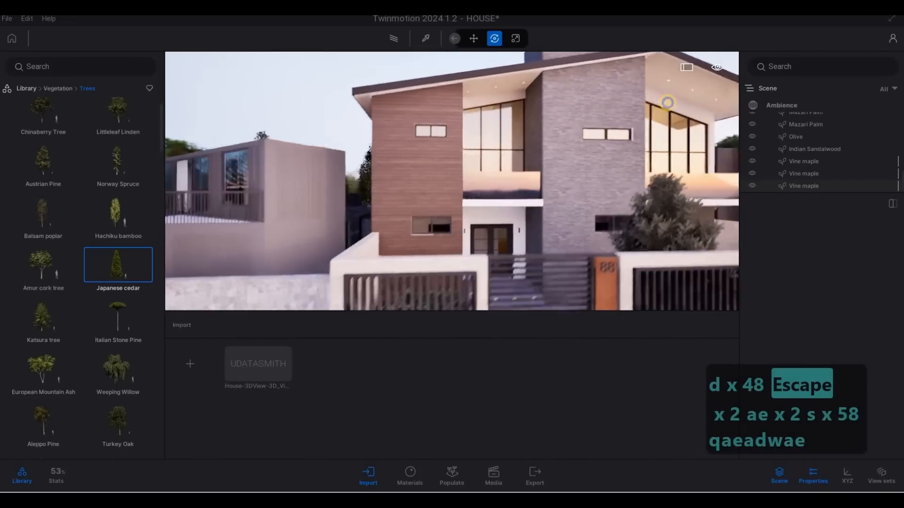
# - Examine the street front from the entrance gate to the driveway gate, including the cedars visible behind the house
pyautogui.press('s')
pyautogui.press('s')
pyautogui.press('s')
pyautogui.press('s')
pyautogui.press('s')
pyautogui.press('s')
pyautogui.press('s')
pyautogui.press('s')
pyautogui.press('s')
pyautogui.press('a')
pyautogui.press('d')
pyautogui.press('d')
pyautogui.press('d')
pyautogui.press('d')
pyautogui.press('d')
pyautogui.press('d')
pyautogui.press('d')
pyautogui.press('d')
pyautogui.press('d')
pyautogui.press('d')
pyautogui.press('d')
pyautogui.press('d')
pyautogui.press('d')
pyautogui.press('d')
pyautogui.press('d')
pyautogui.press('d')
pyautogui.press('d')
pyautogui.press('d')
pyautogui.press('d')
pyautogui.press('d')
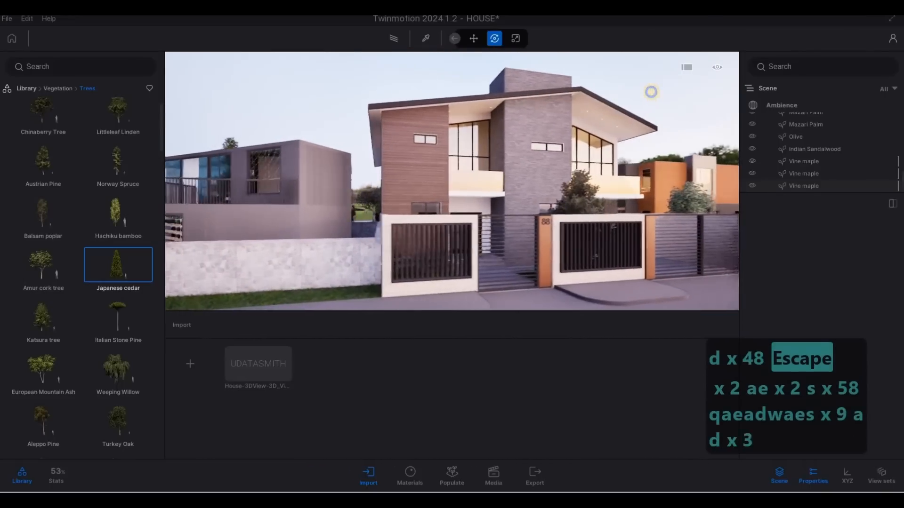
pyautogui.press('d')
pyautogui.press('d')
pyautogui.press('d')
pyautogui.press('d')
pyautogui.press('d')
pyautogui.press('d')
pyautogui.press('d')
pyautogui.press('d')
pyautogui.press('d')
pyautogui.press('d')
pyautogui.press('d')
pyautogui.press('d')
pyautogui.press('d')
pyautogui.press('d')
pyautogui.press('d')
pyautogui.press('d')
pyautogui.press('d')
pyautogui.press('d')
pyautogui.press('d')
pyautogui.press('d')
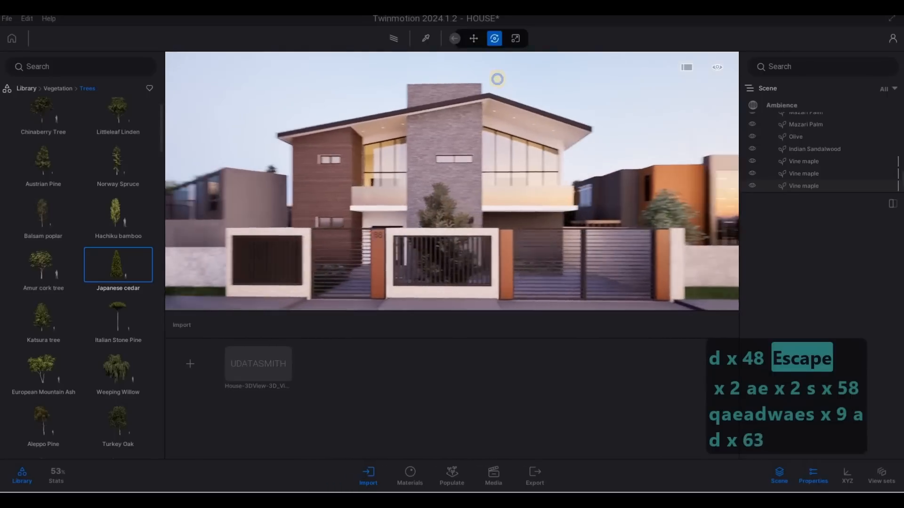
pyautogui.press('s')
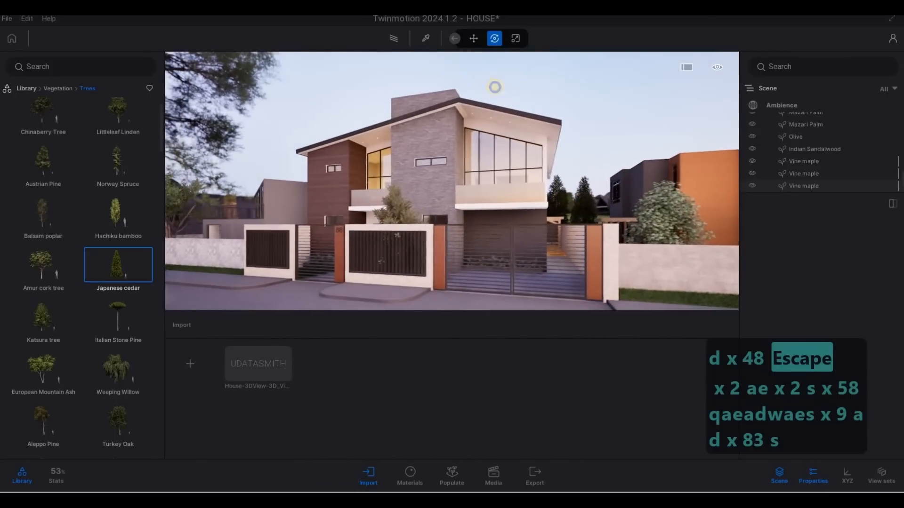
# - Examine the whole street front straight on, with the fence, both gates and the neighbouring yards
pyautogui.press('a')
pyautogui.press('a')
pyautogui.press('a')
pyautogui.press('a')
pyautogui.press('a')
pyautogui.press('a')
pyautogui.press('a')
pyautogui.press('a')
pyautogui.press('a')
pyautogui.press('a')
pyautogui.press('a')
pyautogui.press('a')
pyautogui.press('a')
pyautogui.press('a')
pyautogui.press('a')
pyautogui.press('a')
pyautogui.press('a')
pyautogui.press('a')
pyautogui.press('a')
pyautogui.press('a')
pyautogui.press('a')
pyautogui.press('a')
pyautogui.press('a')
pyautogui.press('a')
pyautogui.press('a')
pyautogui.press('a')
pyautogui.press('a')
pyautogui.press('a')
pyautogui.press('a')
pyautogui.press('a')
pyautogui.press('a')
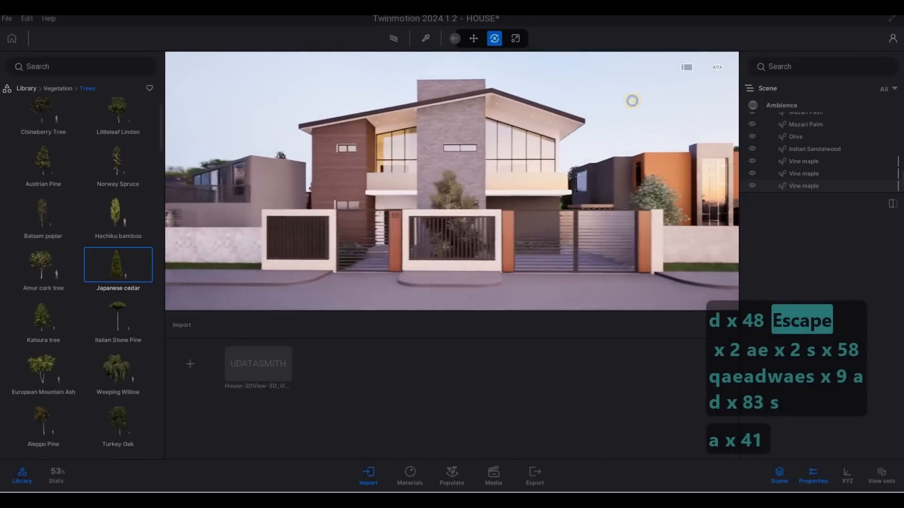
pyautogui.press('w')
pyautogui.press('d')
pyautogui.press('e')
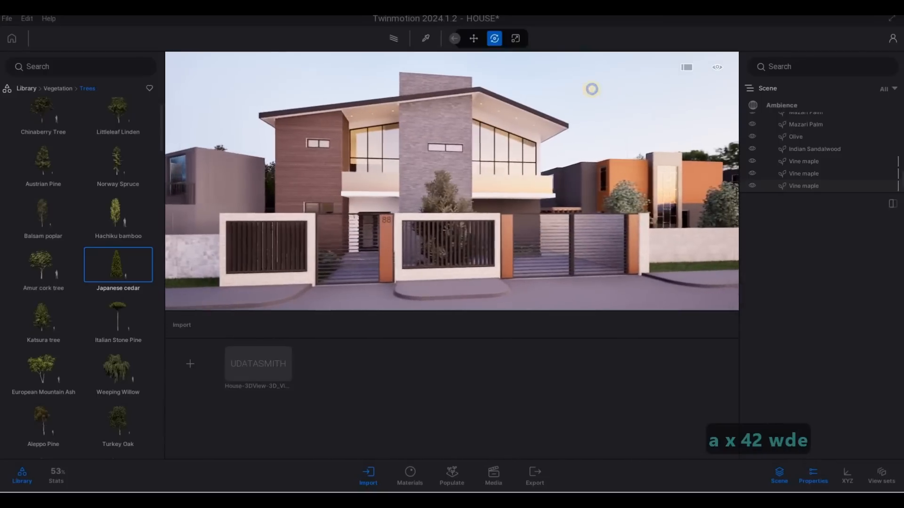
pyautogui.press('d')
pyautogui.press('d')
pyautogui.press('d')
pyautogui.press('d')
pyautogui.press('w')
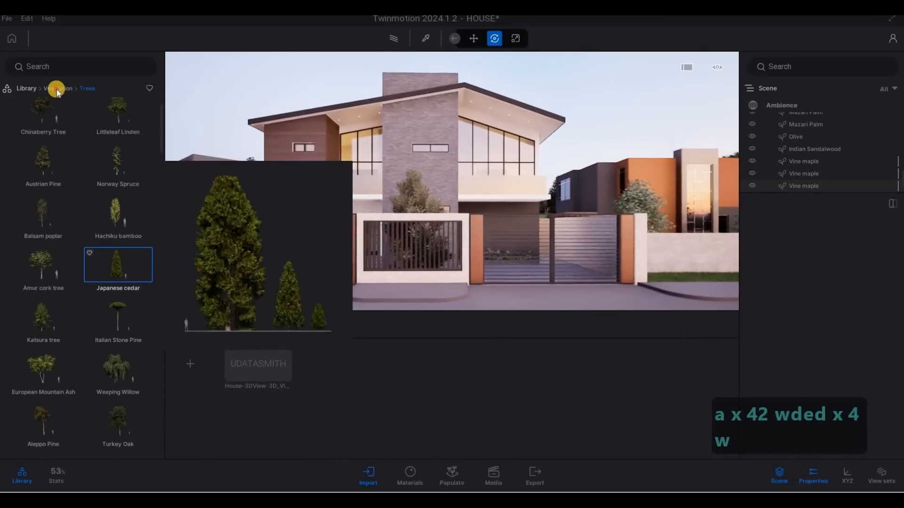
# - Place a Spot light from the library on the ceiling downlight above the entrance balcony, beside the wood-clad wall
pyautogui.click(58, 89)
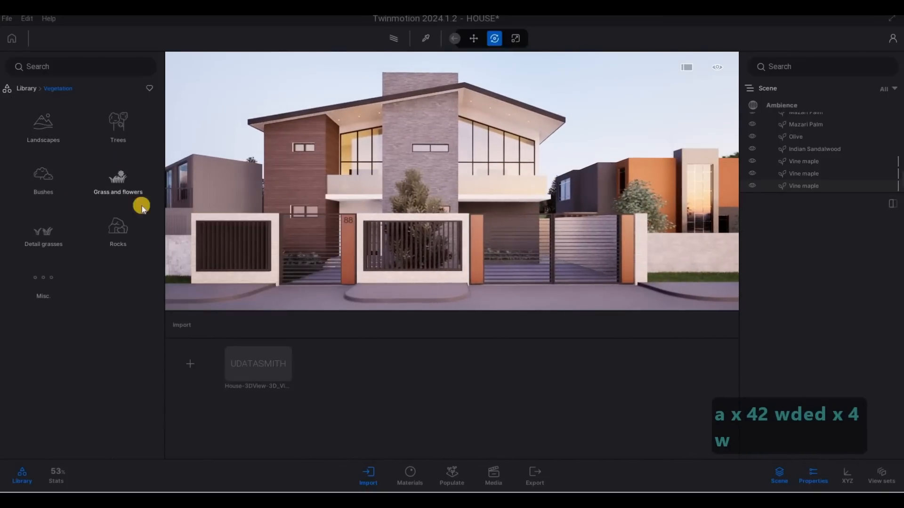
pyautogui.press('a')
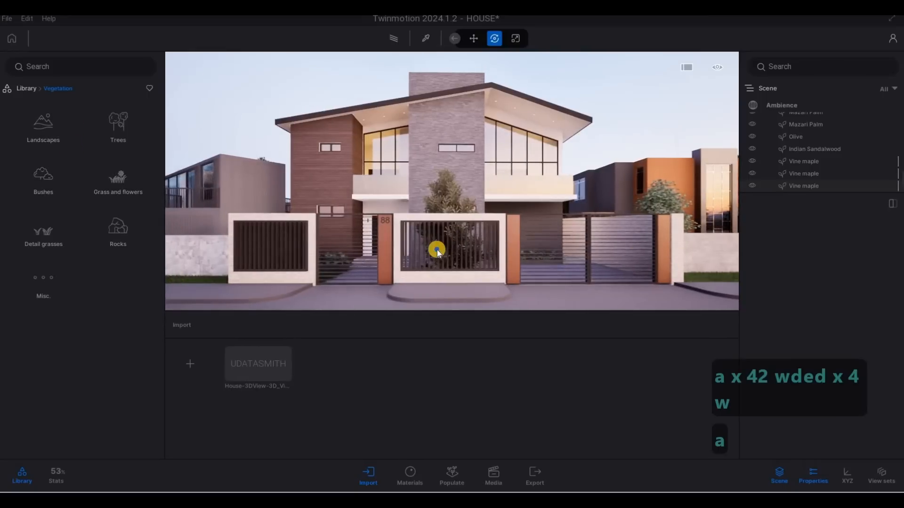
pyautogui.press('w')
pyautogui.press('q')
pyautogui.press('a')
pyautogui.press('a')
pyautogui.press('a')
pyautogui.press('a')
pyautogui.press('a')
pyautogui.press('a')
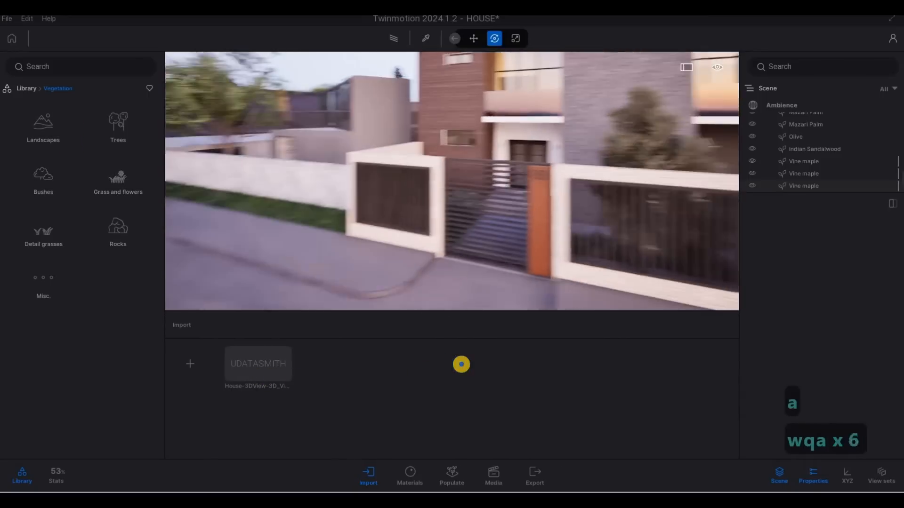
pyautogui.press('a')
pyautogui.press('a')
pyautogui.press('a')
pyautogui.press('a')
pyautogui.press('a')
pyautogui.press('a')
pyautogui.press('a')
pyautogui.press('a')
pyautogui.press('a')
pyautogui.press('a')
pyautogui.press('a')
pyautogui.press('a')
pyautogui.press('a')
pyautogui.press('a')
pyautogui.press('w')
pyautogui.press('w')
pyautogui.press('w')
pyautogui.press('w')
pyautogui.press('w')
pyautogui.press('w')
pyautogui.press('w')
pyautogui.press('w')
pyautogui.press('w')
pyautogui.press('w')
pyautogui.press('w')
pyautogui.press('w')
pyautogui.press('w')
pyautogui.press('w')
pyautogui.press('w')
pyautogui.press('w')
pyautogui.press('w')
pyautogui.press('w')
pyautogui.press('w')
pyautogui.press('w')
pyautogui.press('q')
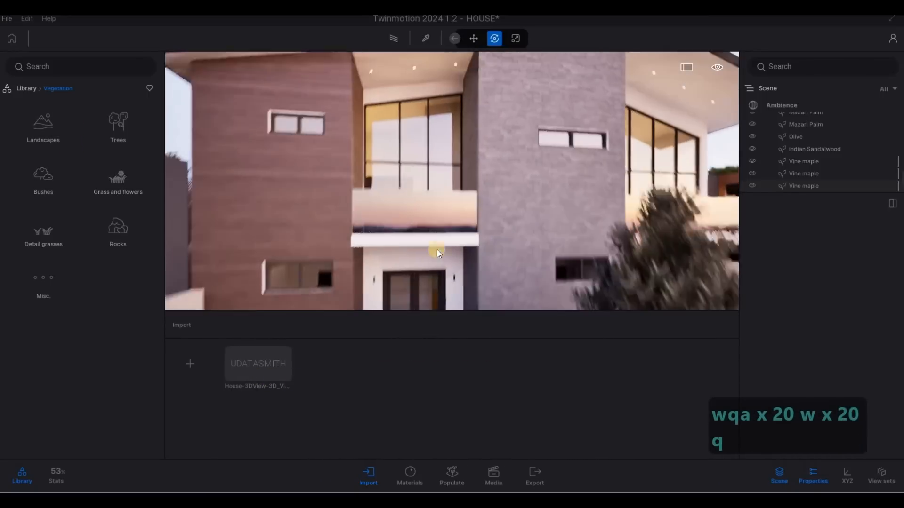
pyautogui.press('a')
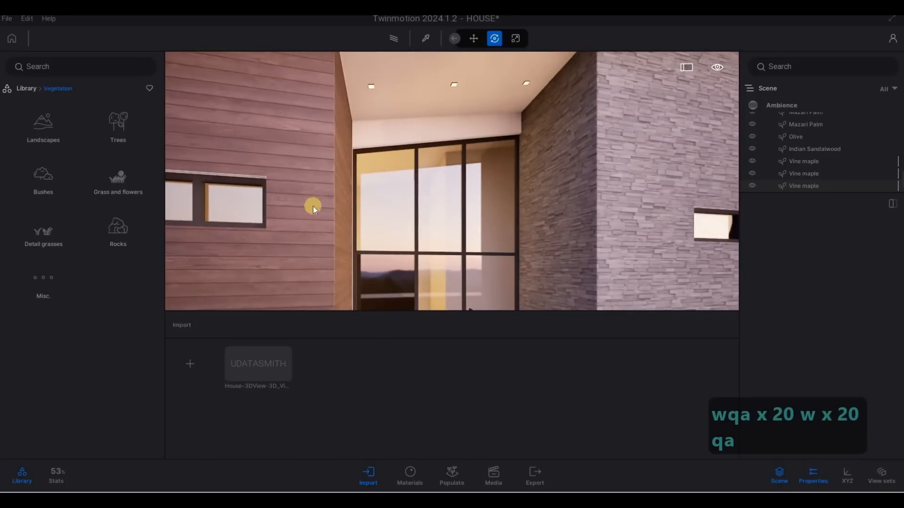
pyautogui.click(22, 90)
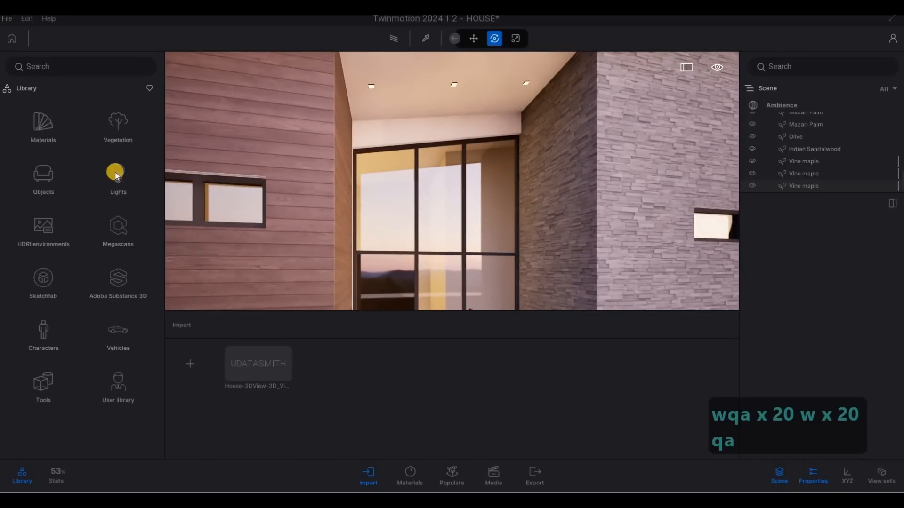
pyautogui.click(118, 177)
pyautogui.moveTo(118, 117); pyautogui.dragTo(369, 94)
# - Move the spot light directly beneath the downlight fixture nearest the wood-clad wall
pyautogui.press('w')
pyautogui.moveTo(368, 93); pyautogui.dragTo(383, 108, button='right')
pyautogui.press('q')
pyautogui.press('a')
pyautogui.press('s')
pyautogui.press('d')
pyautogui.moveTo(382, 109); pyautogui.dragTo(358, 132)
pyautogui.press('d')
pyautogui.press('w')
pyautogui.moveTo(375, 126); pyautogui.dragTo(445, 150, button='right')
pyautogui.press('w')
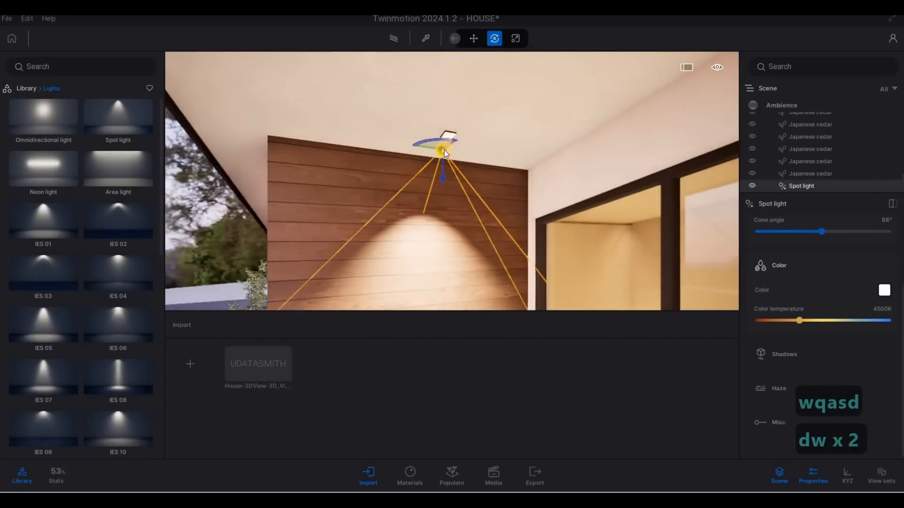
# - Fine-tune the spot light's placement under the downlight, checking it from close up and from the side
pyautogui.press('w')
pyautogui.press('Tab')
pyautogui.press('d')
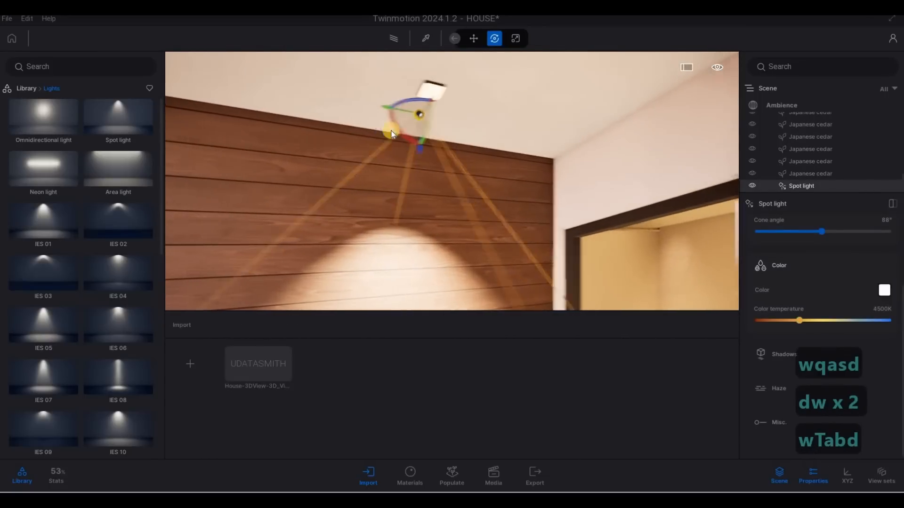
pyautogui.moveTo(401, 136); pyautogui.dragTo(428, 160)
pyautogui.press('a')
pyautogui.press('a')
pyautogui.press('a')
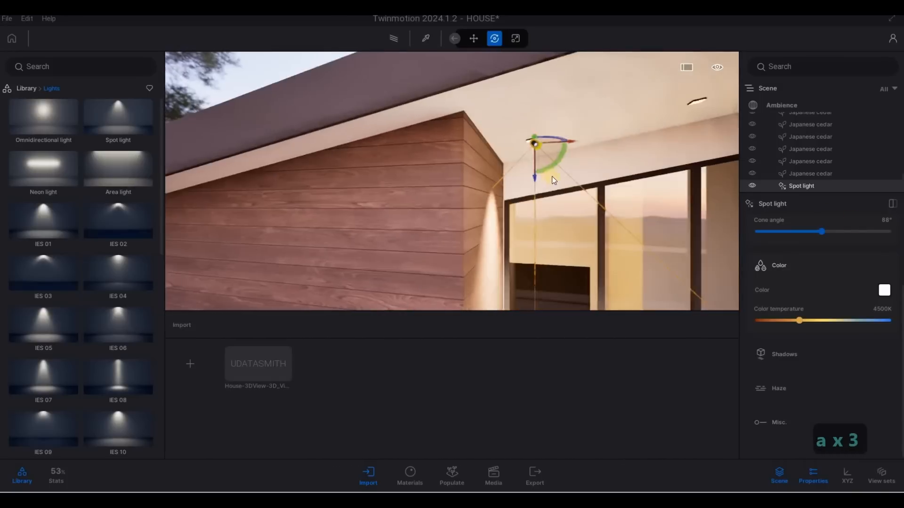
pyautogui.moveTo(511, 151)
pyautogui.mouseDown()
pyautogui.moveTo(498, 145)
pyautogui.moveTo(513, 156)
pyautogui.mouseUp()
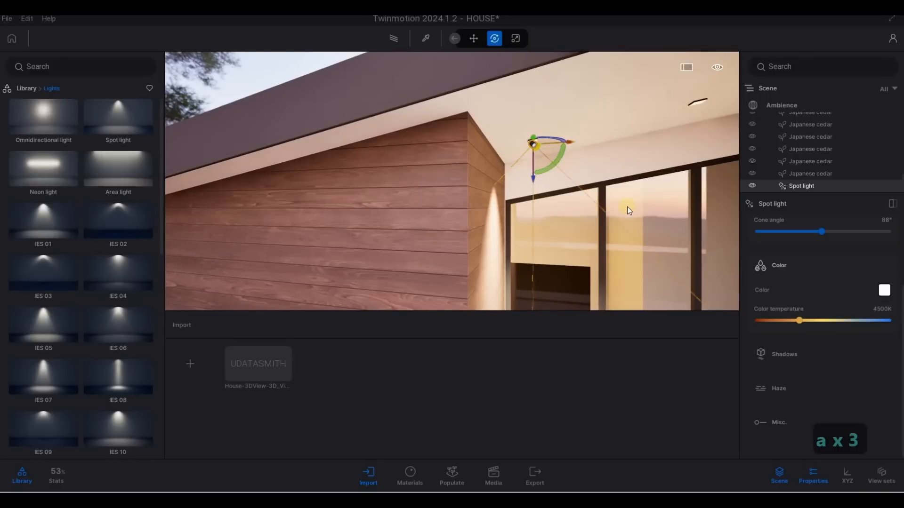
# - Set the spot light's color temperature to 3000 K and its intensity to 10 lm
pyautogui.click(874, 309)
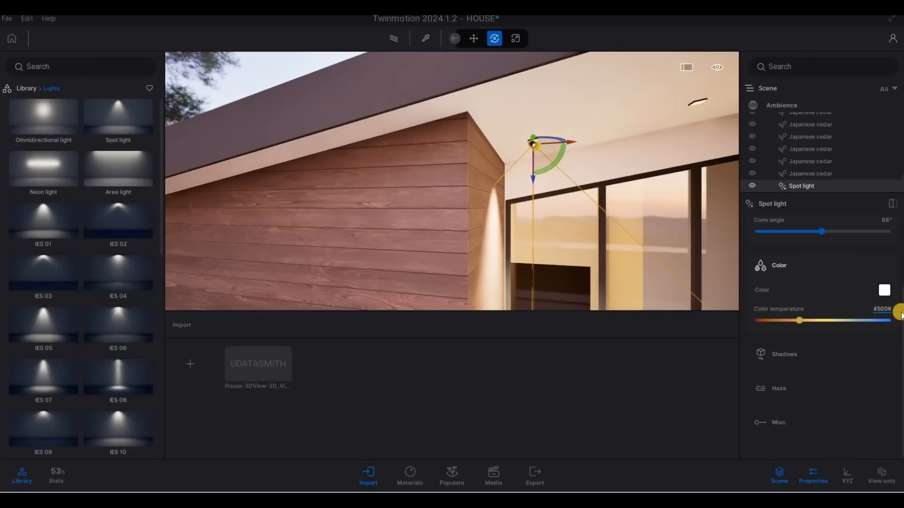
pyautogui.write('300')
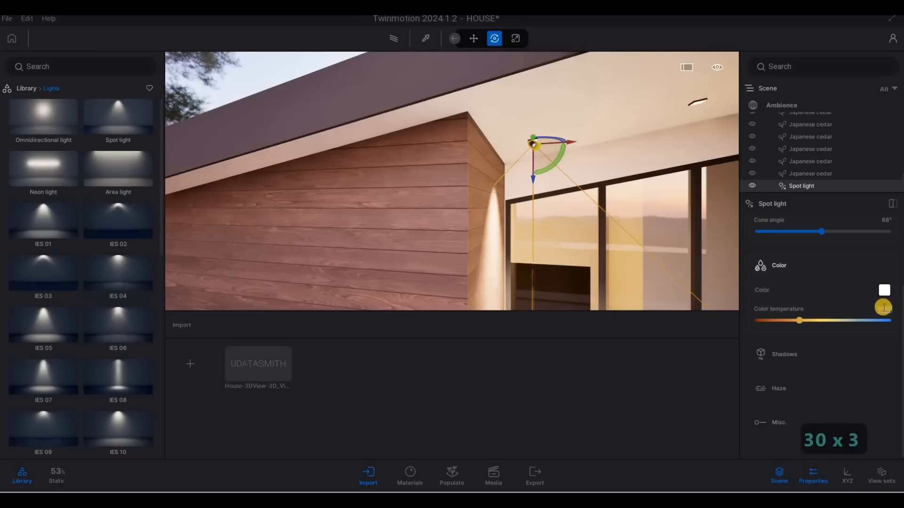
pyautogui.write('0')
pyautogui.press('Return')
pyautogui.scroll(1, 812, 305)
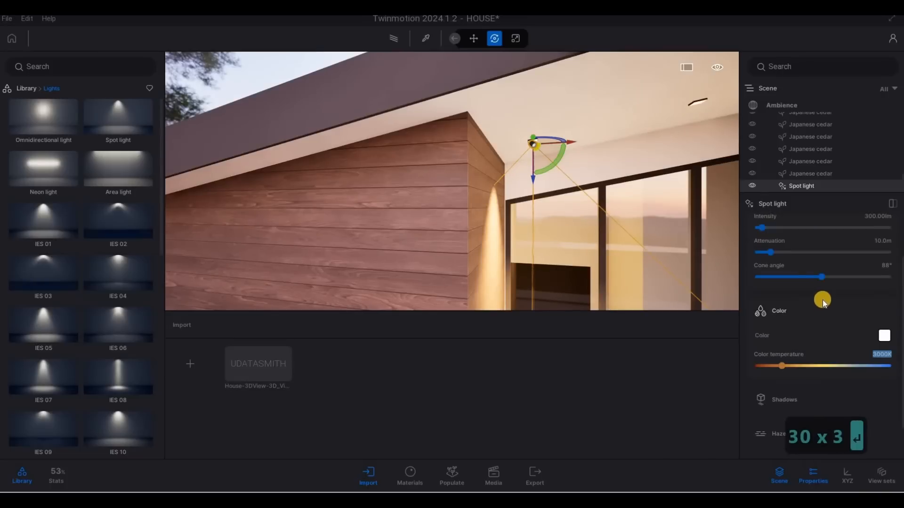
pyautogui.scroll(1, 871, 275)
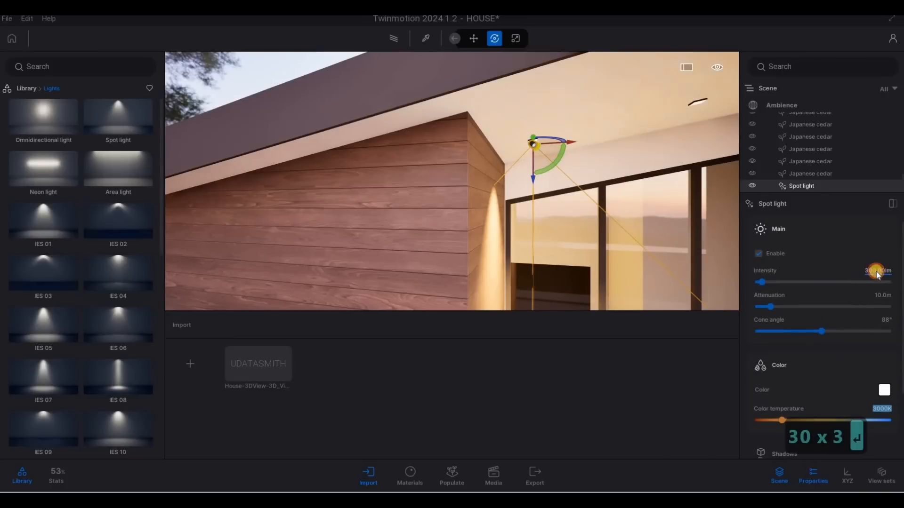
pyautogui.click(868, 271)
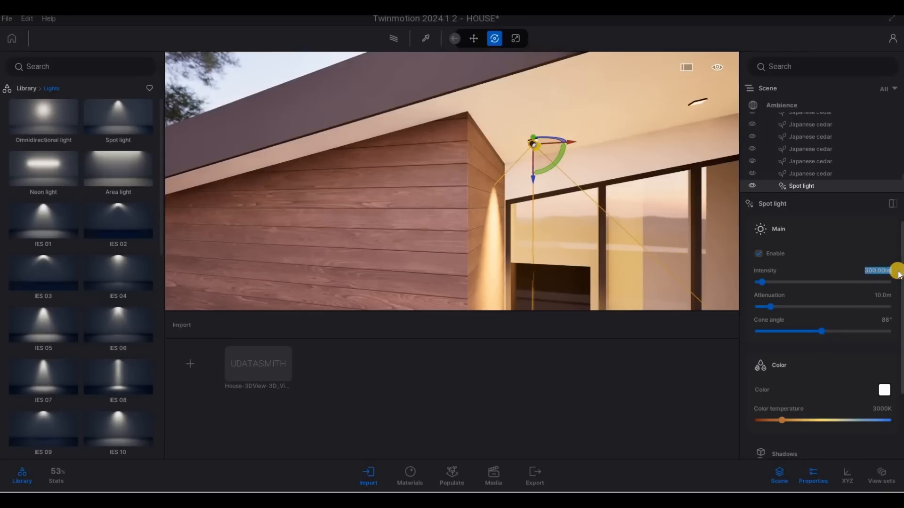
pyautogui.press('Return')
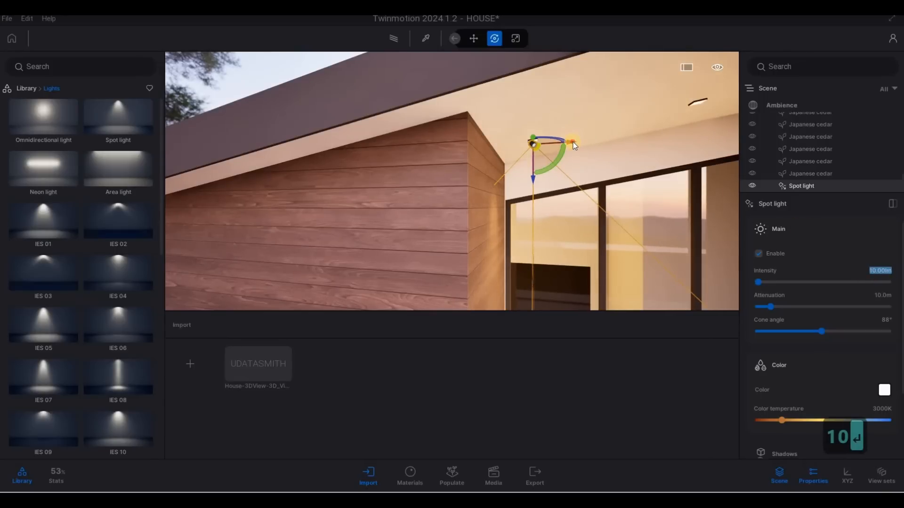
# - Create two instance copies of the spot light along the entrance balcony ceiling, towards the stone-clad wall
pyautogui.keyDown('shift'); pyautogui.moveTo(570, 141); pyautogui.dragTo(650, 155); pyautogui.keyUp('shift')
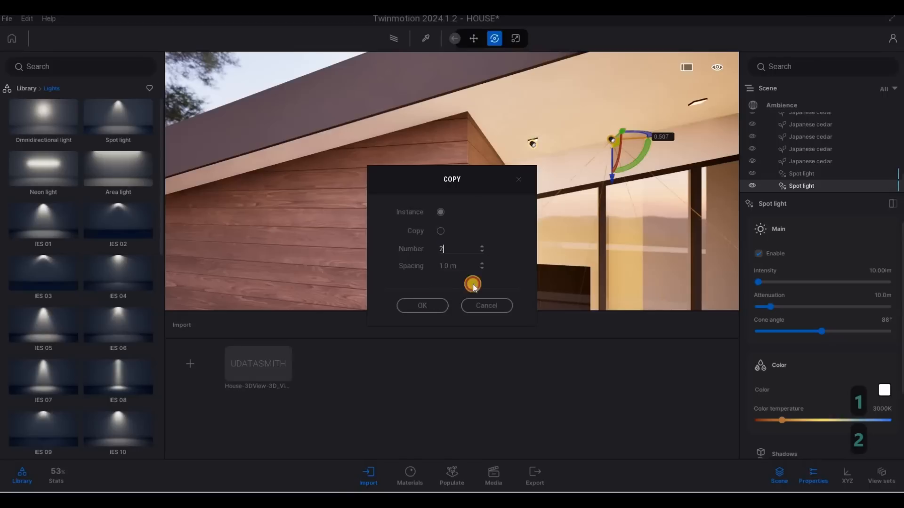
pyautogui.press('d')
pyautogui.press('d')
pyautogui.moveTo(496, 236); pyautogui.dragTo(351, 168, button='right')
# - Raise the middle and end spot lights of the entrance balcony up to their ceiling downlights
pyautogui.click(346, 202)
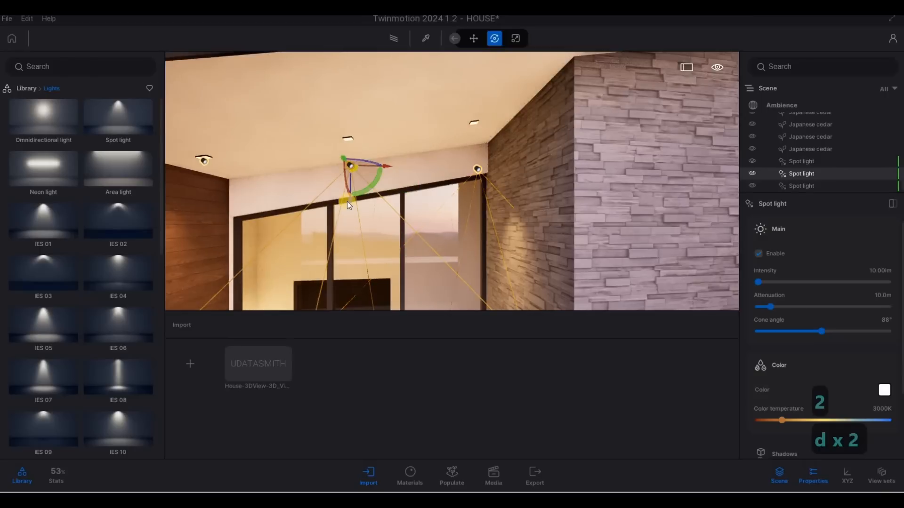
pyautogui.keyDown('shift'); pyautogui.moveTo(349, 192); pyautogui.dragTo(345, 200, button='middle'); pyautogui.keyUp('shift')
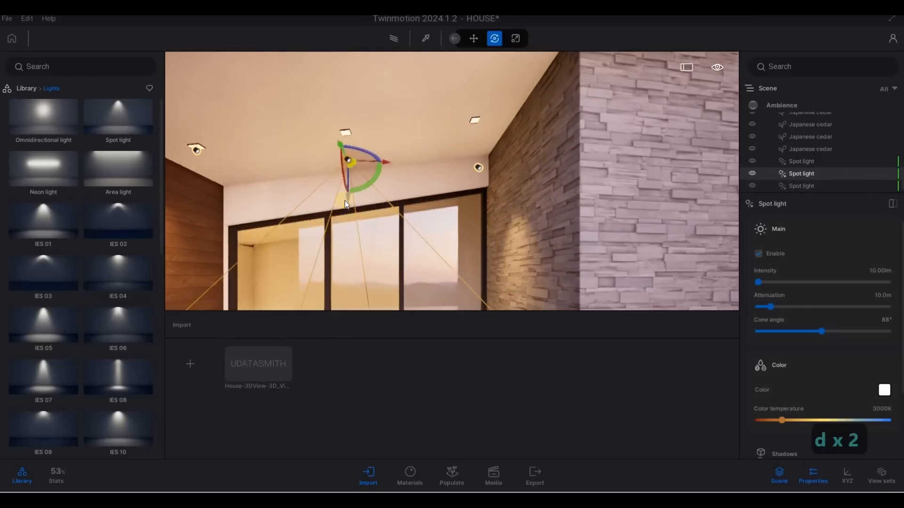
pyautogui.moveTo(346, 193); pyautogui.dragTo(346, 175)
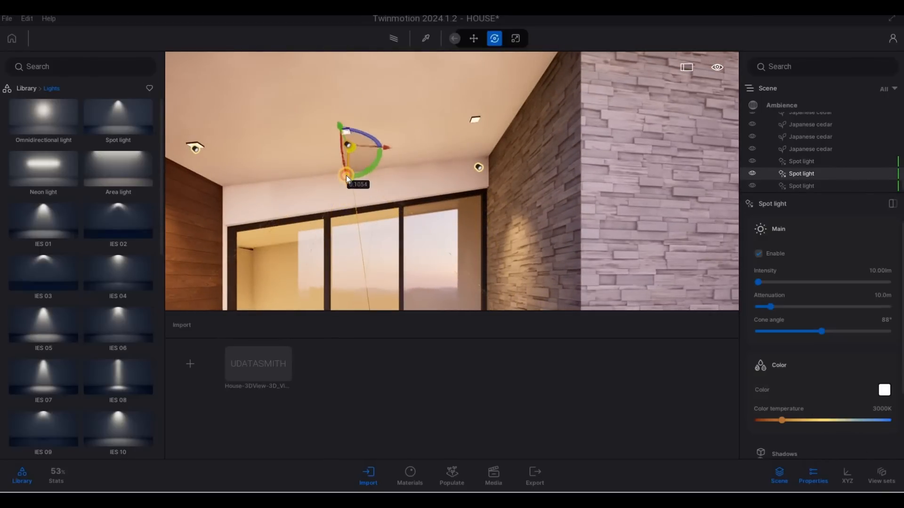
pyautogui.click(476, 170)
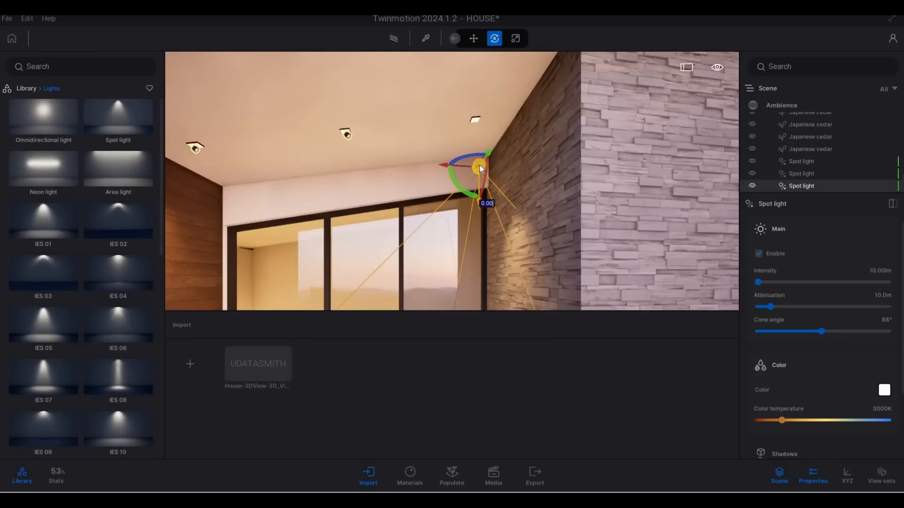
pyautogui.moveTo(479, 165); pyautogui.dragTo(456, 187)
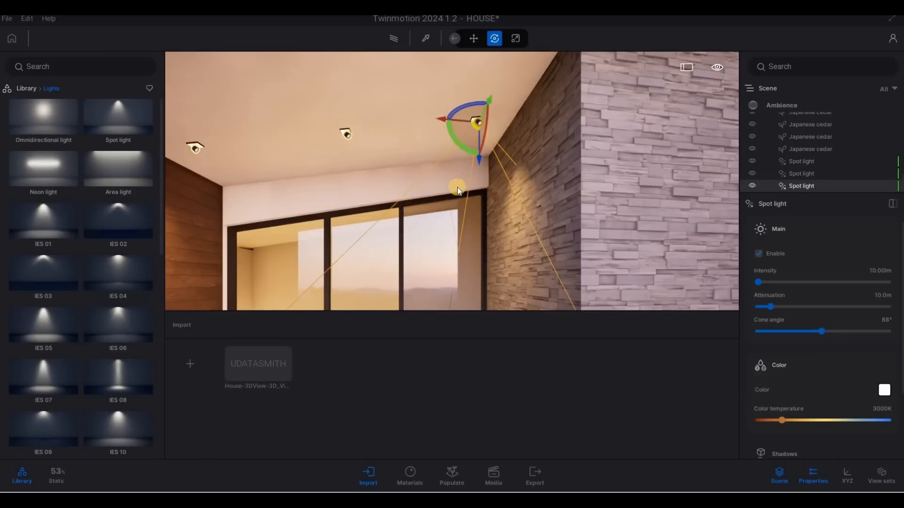
# - Copy the end spot light about 4.36 m past the stone-clad volume to the balcony with the large window
pyautogui.press('d')
pyautogui.press('s')
pyautogui.press('d')
pyautogui.press('a')
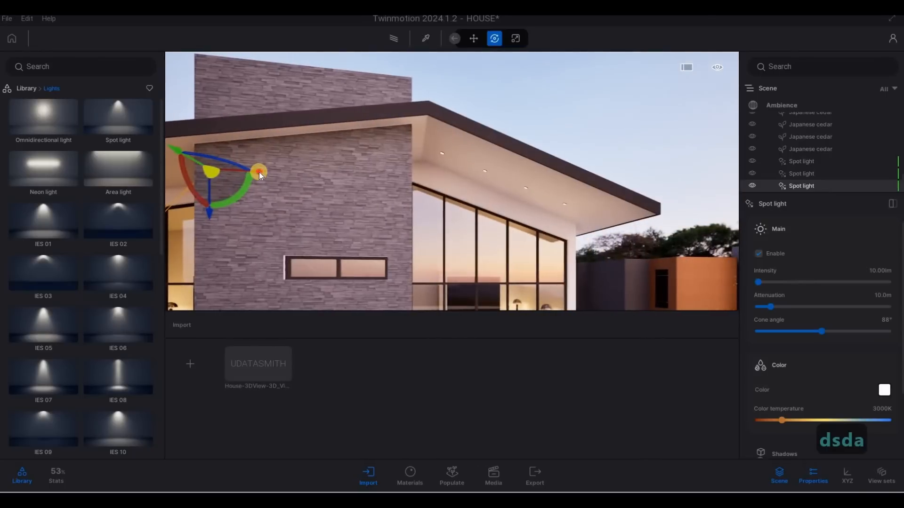
pyautogui.keyDown('alt'); pyautogui.moveTo(259, 171); pyautogui.dragTo(423, 300); pyautogui.keyUp('alt')
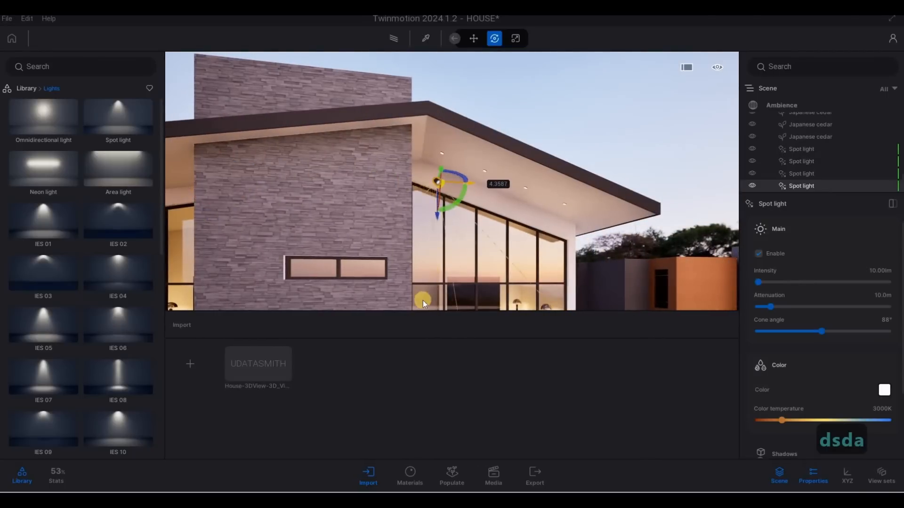
pyautogui.click(422, 305)
# - Raise the copied spot light to the height of the ceiling downlight nearest the stone wall
pyautogui.press('d')
pyautogui.press('w')
pyautogui.press('w')
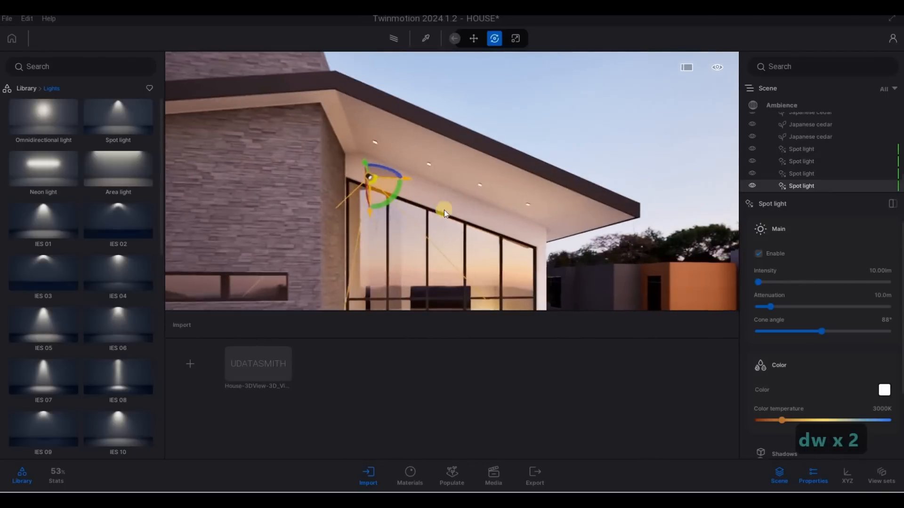
pyautogui.press('a')
pyautogui.press('w')
pyautogui.press('d')
pyautogui.press('a')
pyautogui.press('w')
pyautogui.press('d')
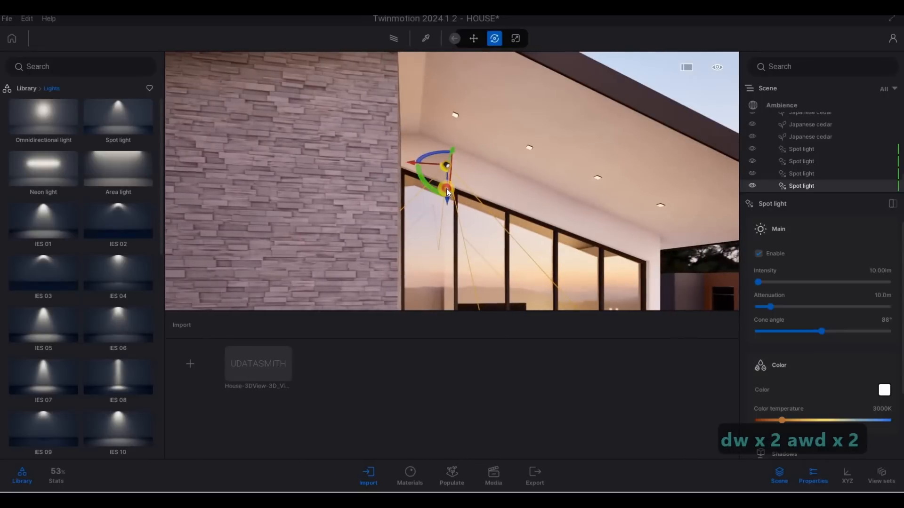
pyautogui.moveTo(446, 188); pyautogui.dragTo(384, 131)
pyautogui.press('d')
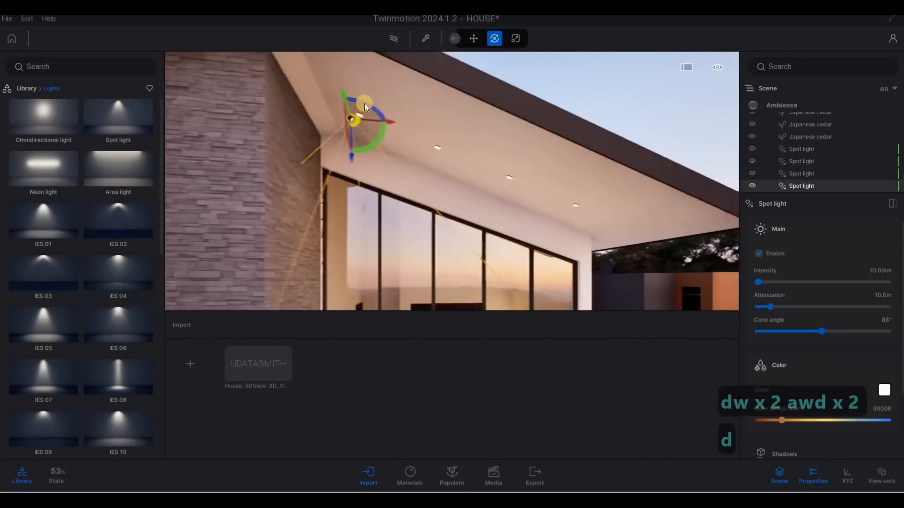
pyautogui.press('w')
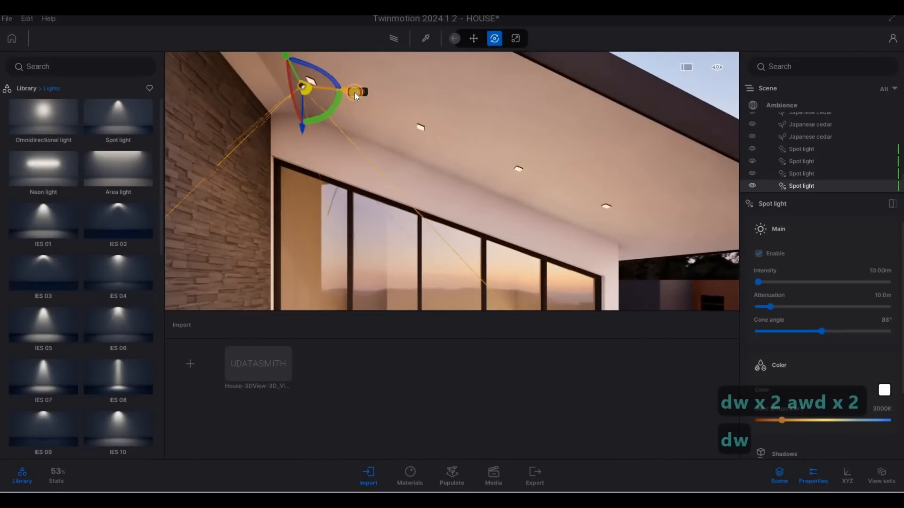
# - Align the spot light with that downlight, lower it to window height and make three horizontal instance copies across the window front
pyautogui.moveTo(354, 92); pyautogui.dragTo(310, 272)
pyautogui.moveTo(348, 230); pyautogui.dragTo(470, 268)
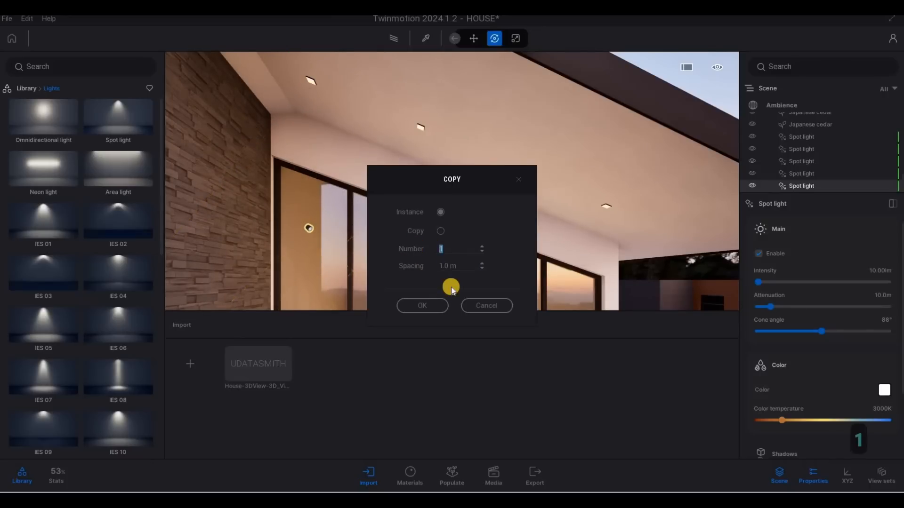
pyautogui.press('Return')
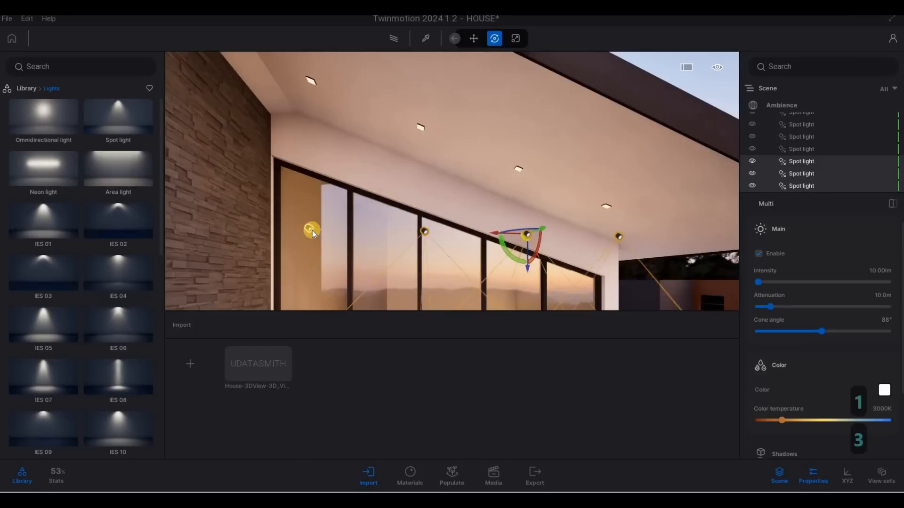
# - Raise each of the four spot lights to its downlight along the sloping roof overhang
pyautogui.click(309, 265)
pyautogui.moveTo(310, 256); pyautogui.dragTo(417, 230)
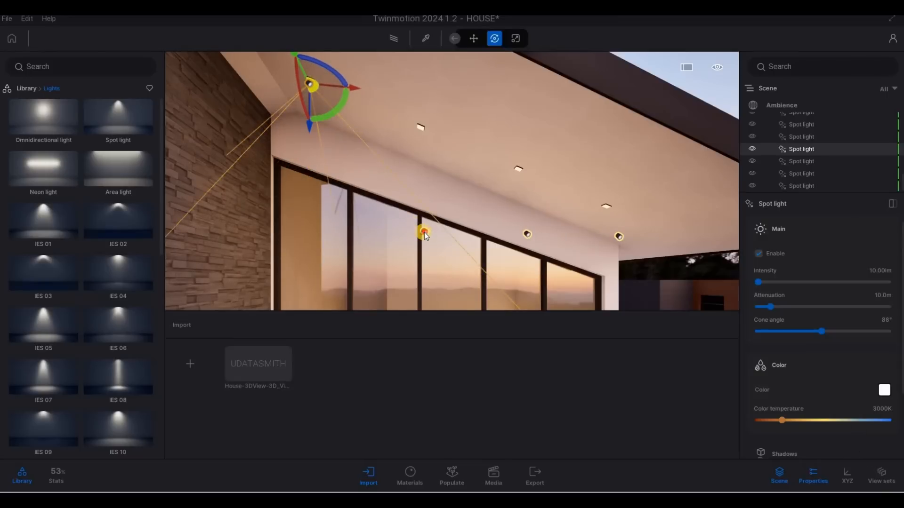
pyautogui.click(425, 267)
pyautogui.moveTo(425, 268); pyautogui.dragTo(423, 167)
pyautogui.click(526, 235)
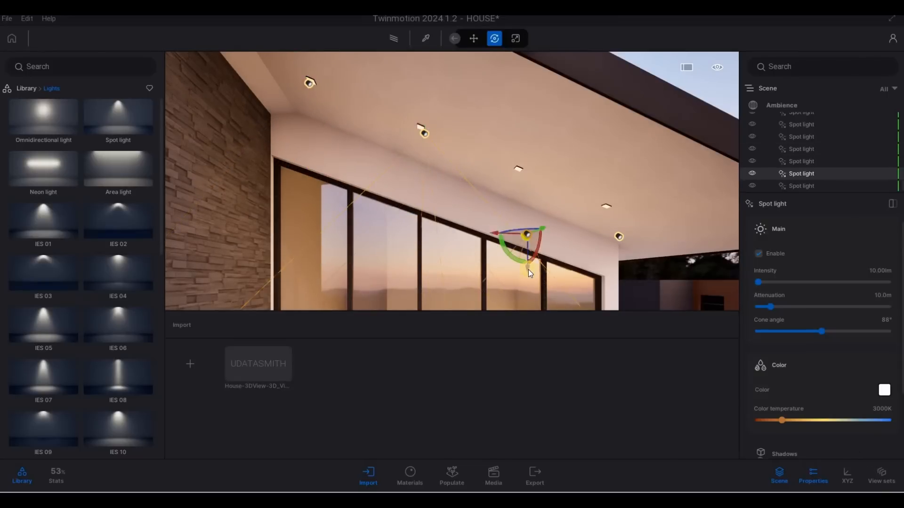
pyautogui.moveTo(528, 269); pyautogui.dragTo(528, 213)
pyautogui.click(618, 236)
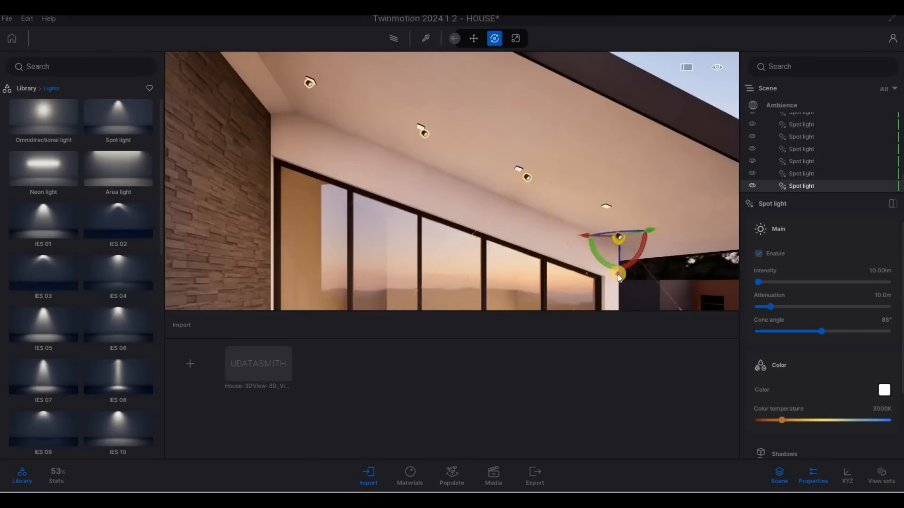
pyautogui.moveTo(617, 273); pyautogui.dragTo(605, 243)
# - Shift the outermost spot light sideways beneath its downlight at the far end of the overhang
pyautogui.press('d')
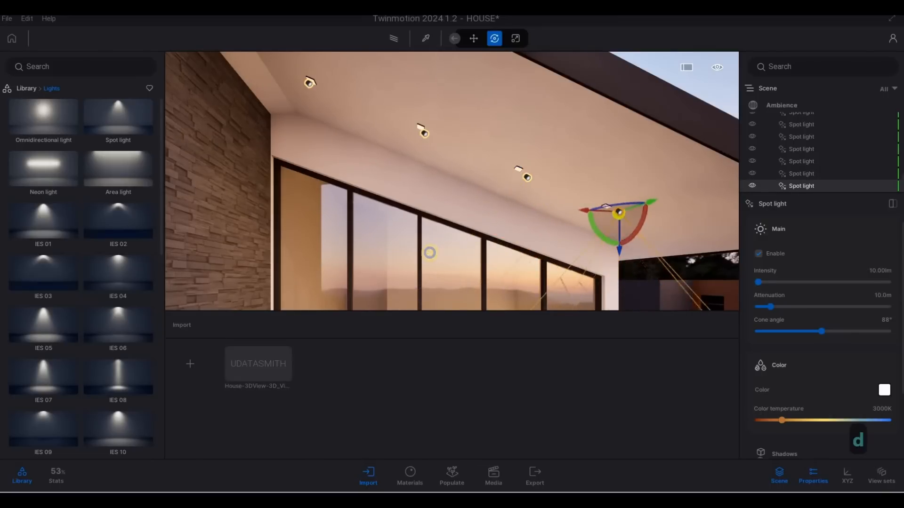
pyautogui.press('s')
pyautogui.moveTo(430, 253); pyautogui.dragTo(528, 291, button='right')
pyautogui.press('a')
pyautogui.press('a')
pyautogui.press('a')
pyautogui.press('a')
pyautogui.press('a')
pyautogui.press('a')
pyautogui.press('d')
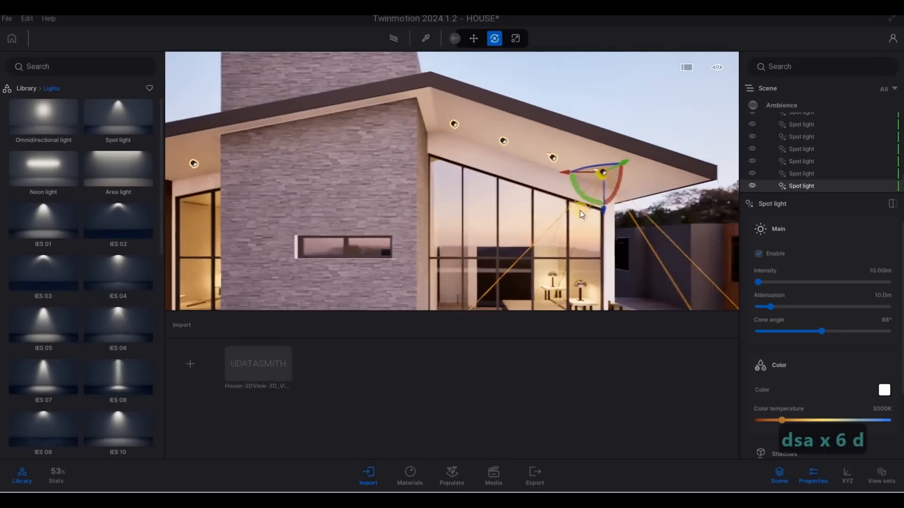
pyautogui.press('w')
pyautogui.moveTo(552, 159); pyautogui.dragTo(543, 159)
pyautogui.press('d')
pyautogui.moveTo(490, 189); pyautogui.dragTo(480, 131, button='right')
pyautogui.press('a')
pyautogui.press('a')
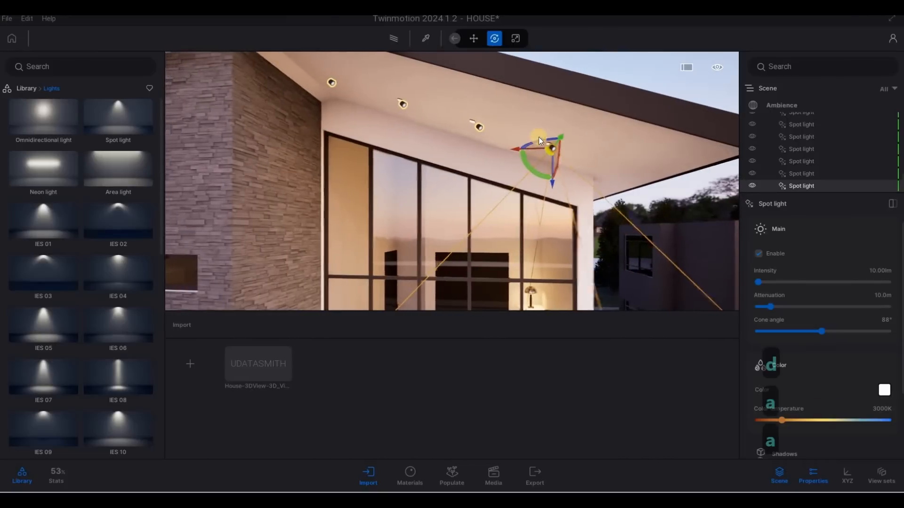
# - Nudge the two middle spot lights sideways so they sit directly beneath their downlights
pyautogui.click(543, 134)
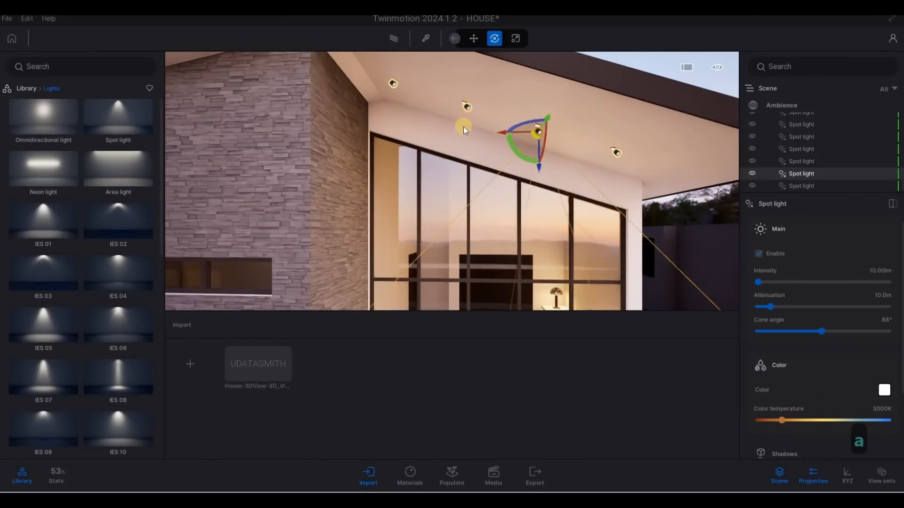
pyautogui.click(467, 108)
pyautogui.moveTo(500, 106); pyautogui.dragTo(446, 89)
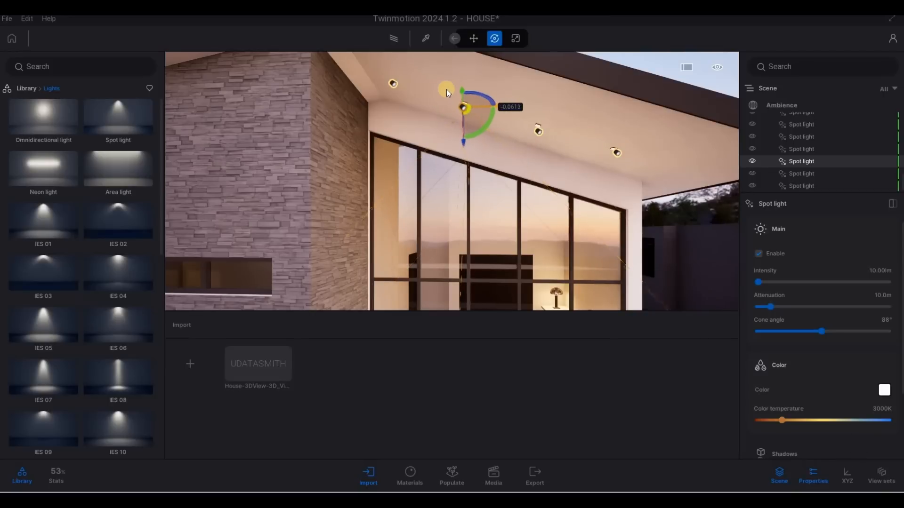
# - Copy the spot light nearest the stone wall about 4.90 m straight down to the ceiling beneath the balcony slab
pyautogui.press('a')
pyautogui.click(483, 85)
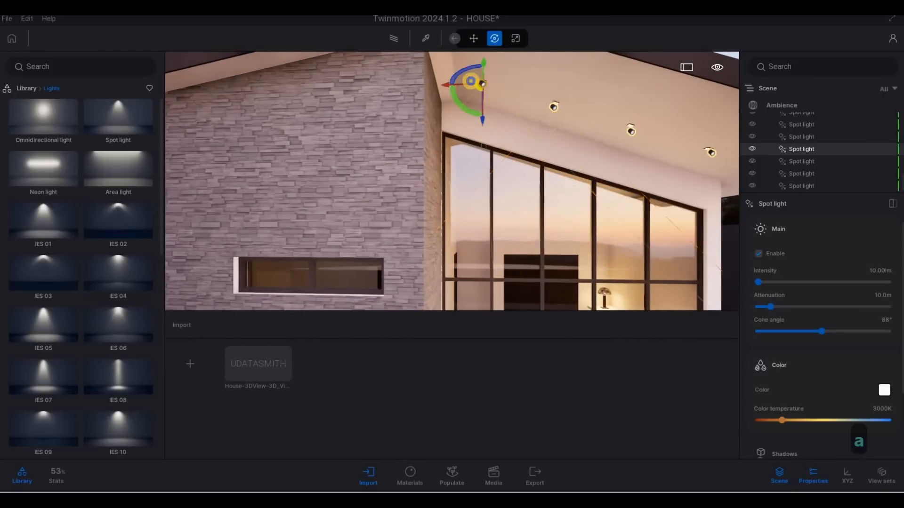
pyautogui.press('w')
pyautogui.moveTo(428, 64); pyautogui.dragTo(533, 94, button='right')
pyautogui.press('d')
pyautogui.press('q')
pyautogui.press('q')
pyautogui.press('d')
pyautogui.press('w')
pyautogui.press('a')
pyautogui.press('s')
pyautogui.press('e')
pyautogui.press('s')
pyautogui.press('s')
pyautogui.press('e')
pyautogui.press('s')
pyautogui.press('a')
pyautogui.press('e')
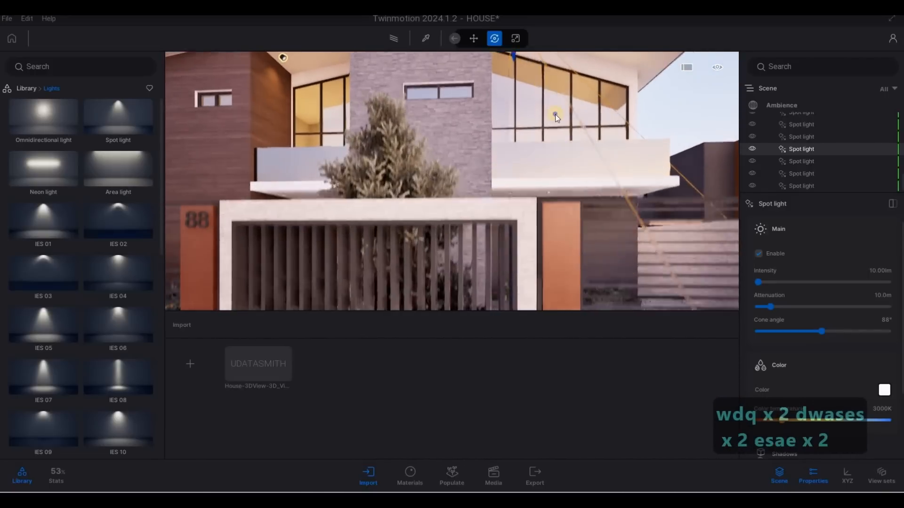
pyautogui.press('w')
pyautogui.press('q')
pyautogui.press('d')
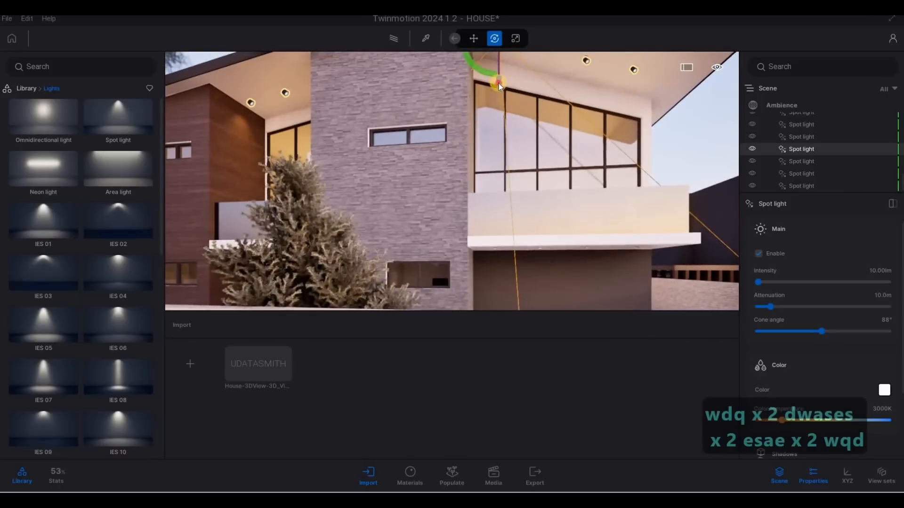
pyautogui.keyDown('shift'); pyautogui.moveTo(500, 83); pyautogui.dragTo(487, 308); pyautogui.keyUp('shift')
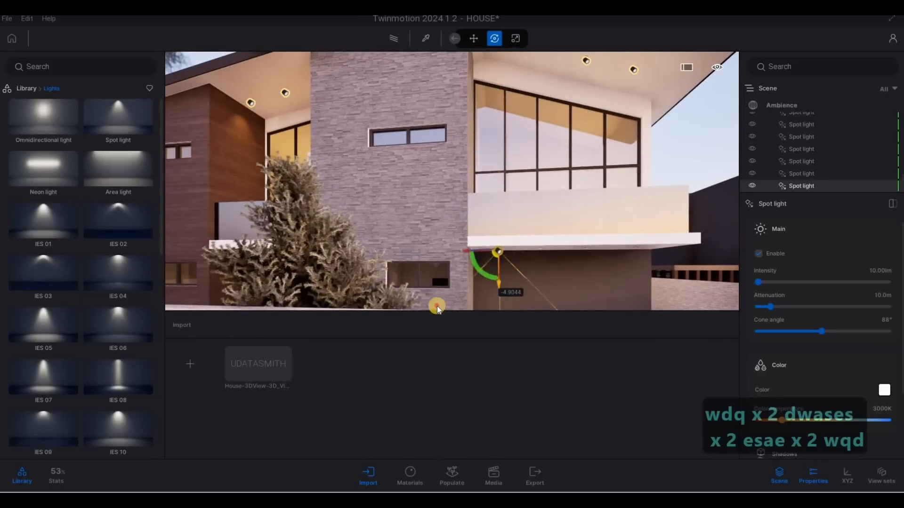
pyautogui.click(488, 302)
# - Align the copied spot light beneath the balcony slab with the ceiling downlight nearest the stone wall
pyautogui.press('d')
pyautogui.press('w')
pyautogui.press('w')
pyautogui.press('w')
pyautogui.press('w')
pyautogui.press('w')
pyautogui.press('w')
pyautogui.press('w')
pyautogui.press('w')
pyautogui.press('e')
pyautogui.press('e')
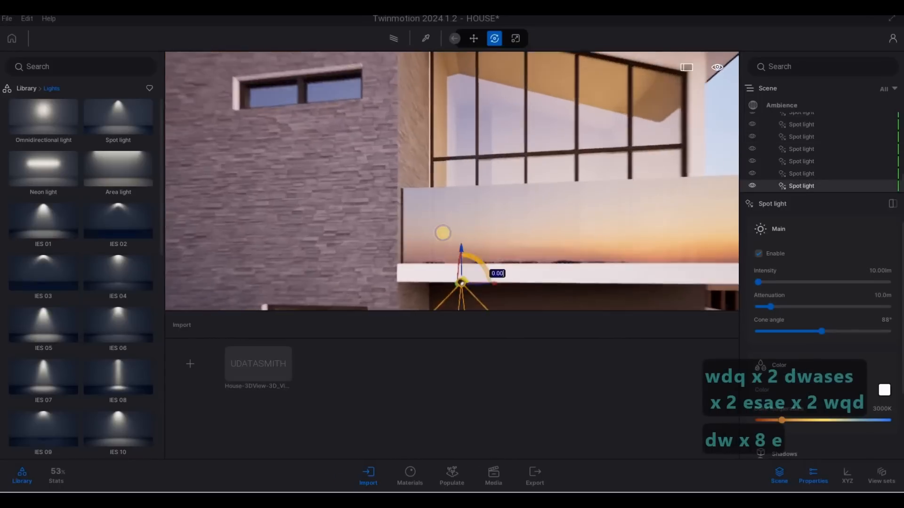
pyautogui.press('d')
pyautogui.press('d')
pyautogui.press('w')
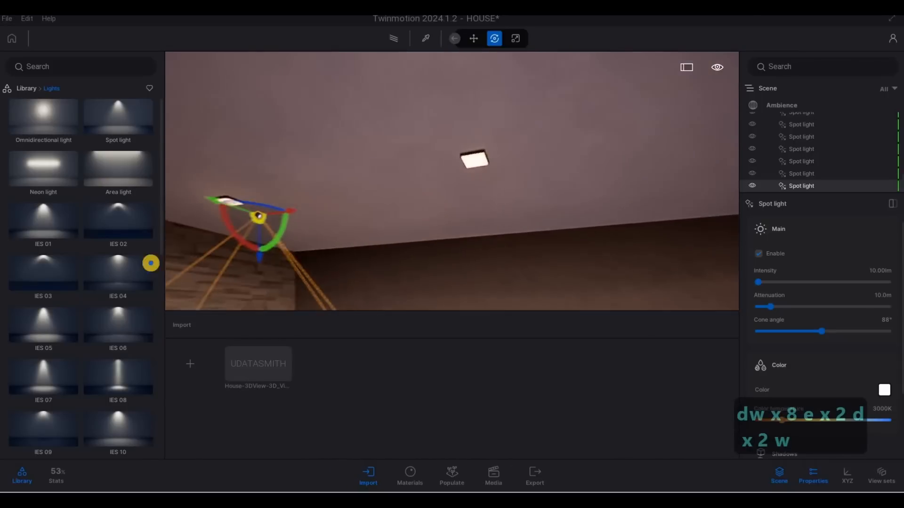
pyautogui.moveTo(430, 268); pyautogui.dragTo(309, 230, button='right')
pyautogui.press('d')
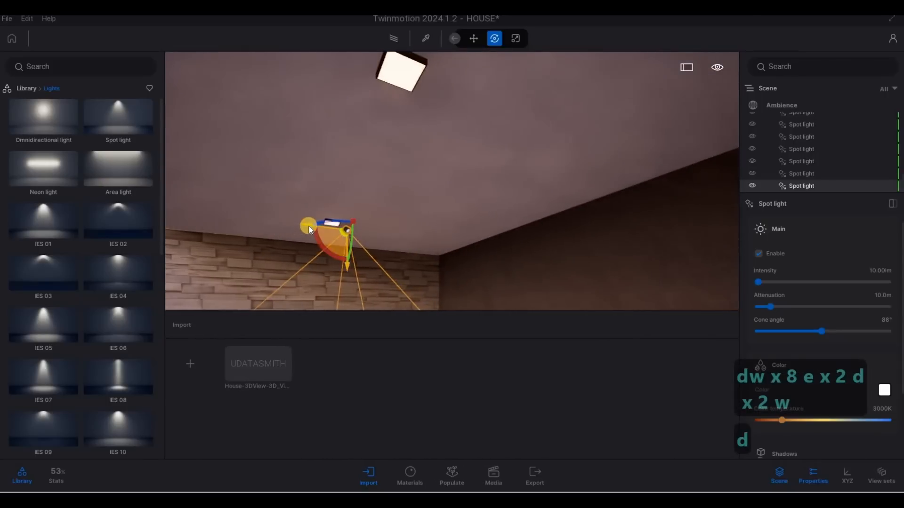
pyautogui.moveTo(291, 225); pyautogui.dragTo(847, 323)
pyautogui.press('a')
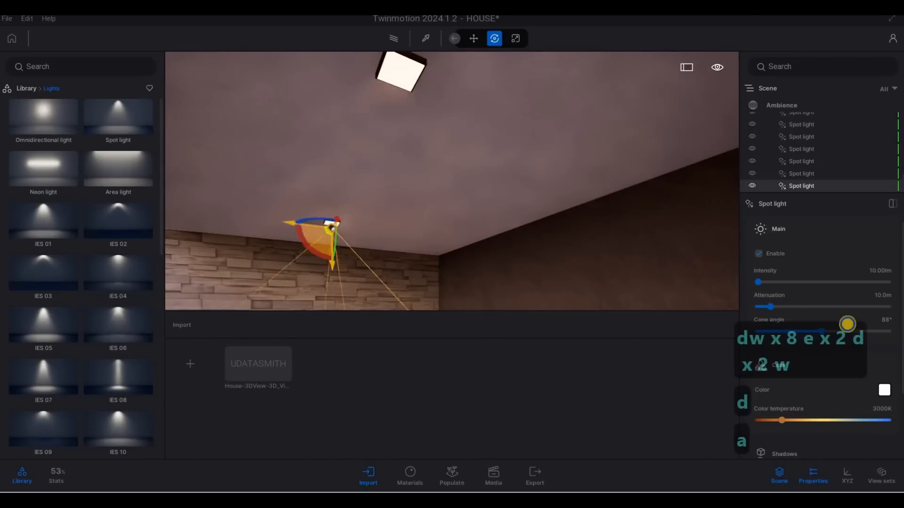
pyautogui.moveTo(291, 225); pyautogui.dragTo(397, 236, button='right')
pyautogui.press('d')
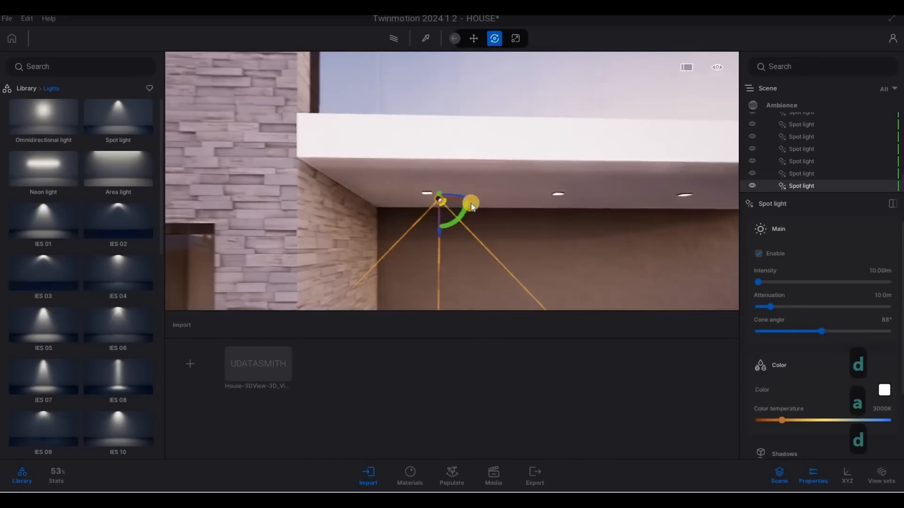
# - Copy the spot light along the slab ceiling as 3 instances spaced 1.0 m apart, one for each remaining downlight
pyautogui.moveTo(463, 204); pyautogui.dragTo(564, 209)
pyautogui.press('a')
pyautogui.press('s')
pyautogui.press('d')
pyautogui.click(459, 267)
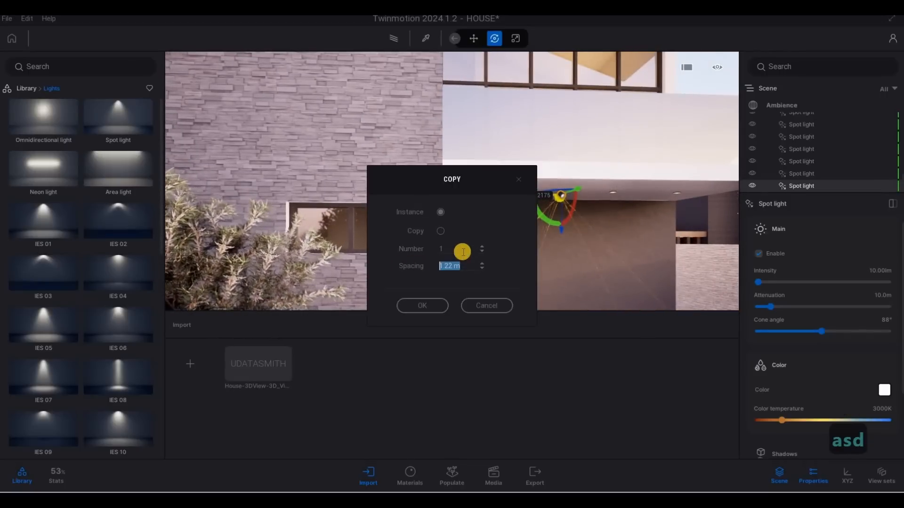
pyautogui.write('1')
pyautogui.press('Tab')
pyautogui.write('3')
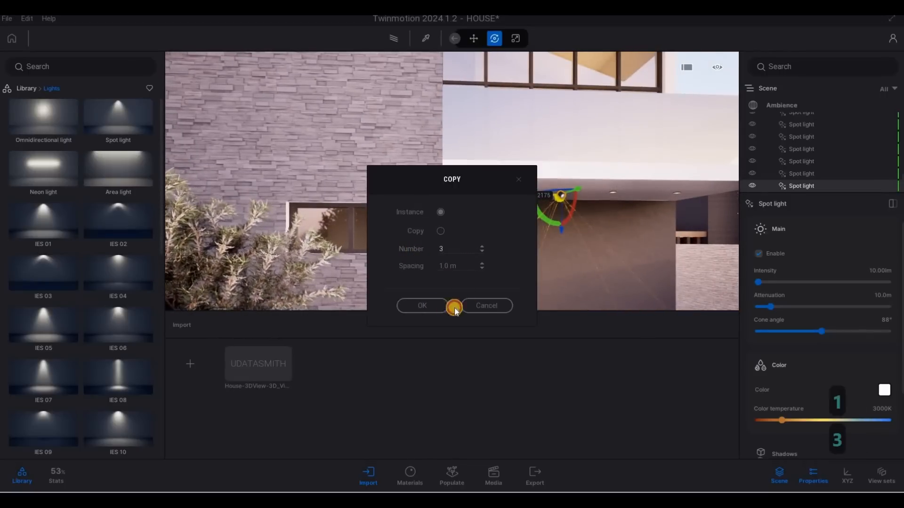
pyautogui.press('Return')
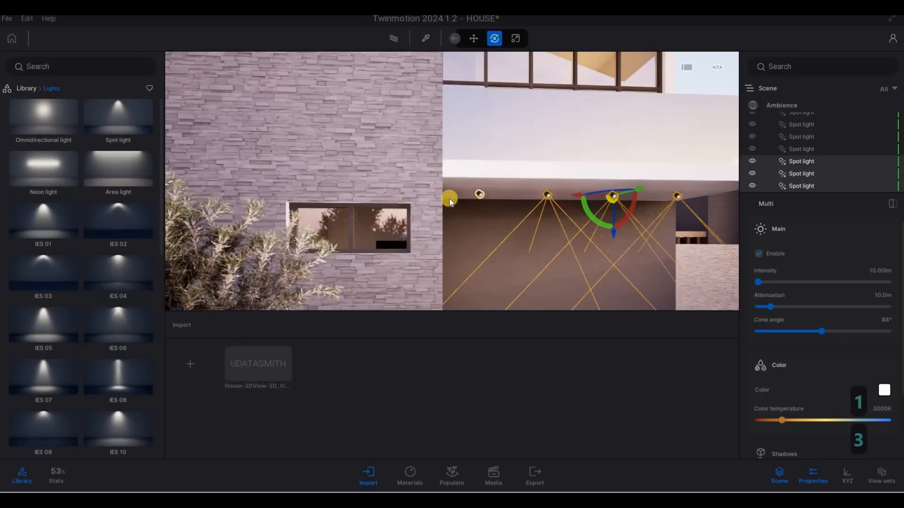
# - Copy the slab spot light nearest the stone wall across to the ceiling beneath the entrance balcony
pyautogui.click(449, 193)
pyautogui.moveTo(117, 117); pyautogui.dragTo(390, 316)
pyautogui.click(432, 306)
# - Copy the entrance spot light as 2 instances spaced 1.0 m apart along the ceiling beneath the entrance balcony
pyautogui.press('a')
pyautogui.press('a')
pyautogui.press('a')
pyautogui.press('a')
pyautogui.press('a')
pyautogui.press('a')
pyautogui.press('a')
pyautogui.press('a')
pyautogui.press('a')
pyautogui.press('a')
pyautogui.press('a')
pyautogui.press('a')
pyautogui.press('a')
pyautogui.press('a')
pyautogui.press('a')
pyautogui.press('a')
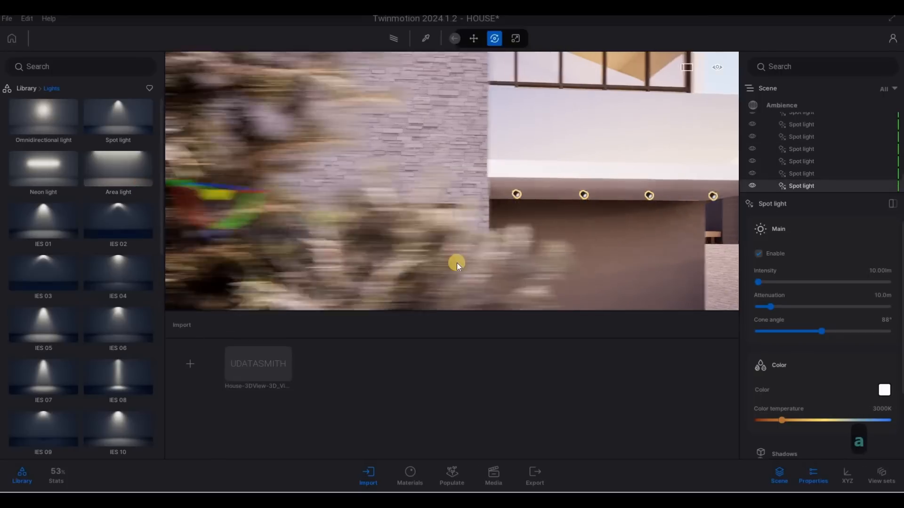
pyautogui.press('w')
pyautogui.moveTo(429, 190); pyautogui.dragTo(395, 265)
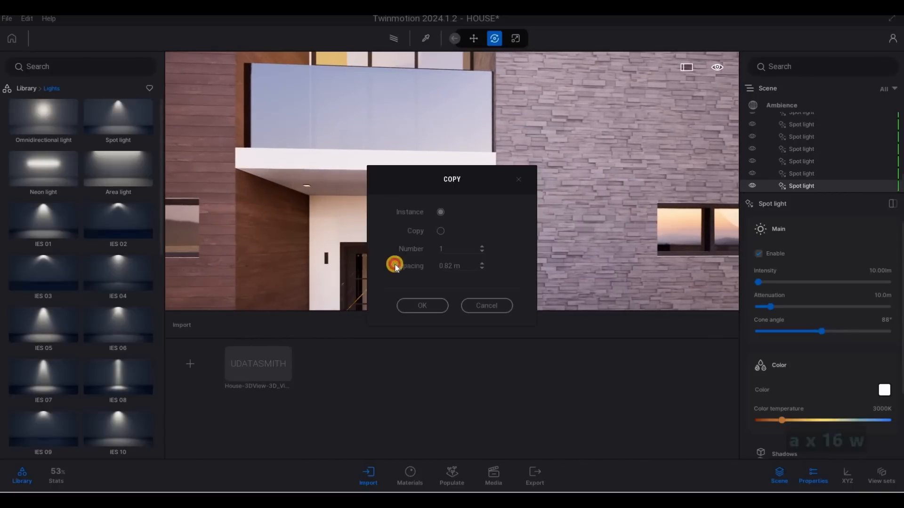
pyautogui.write('1.')
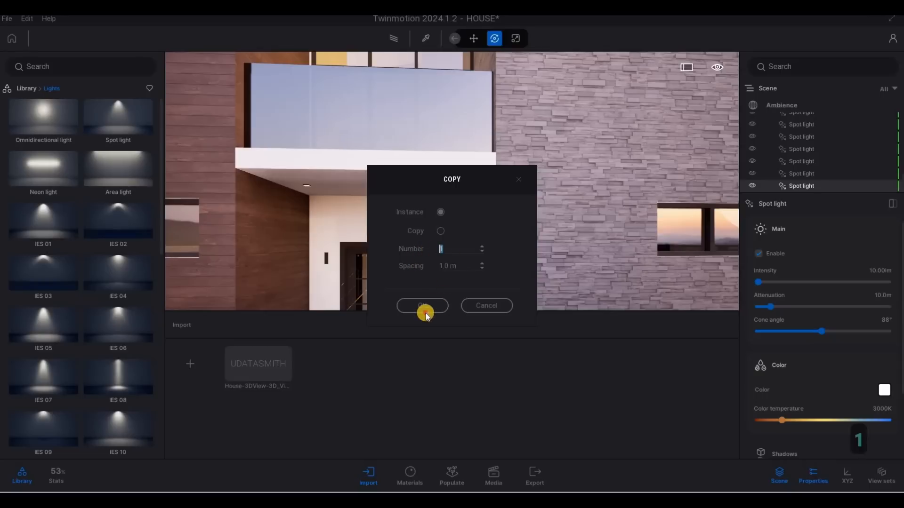
pyautogui.click(427, 307)
# - Deselect the lights and examine the spot light rows on the whole facade from farther away
pyautogui.press('s')
pyautogui.press('s')
pyautogui.press('s')
pyautogui.press('s')
pyautogui.press('s')
pyautogui.press('s')
pyautogui.press('s')
pyautogui.press('s')
pyautogui.press('s')
pyautogui.press('s')
pyautogui.press('s')
pyautogui.press('s')
pyautogui.press('s')
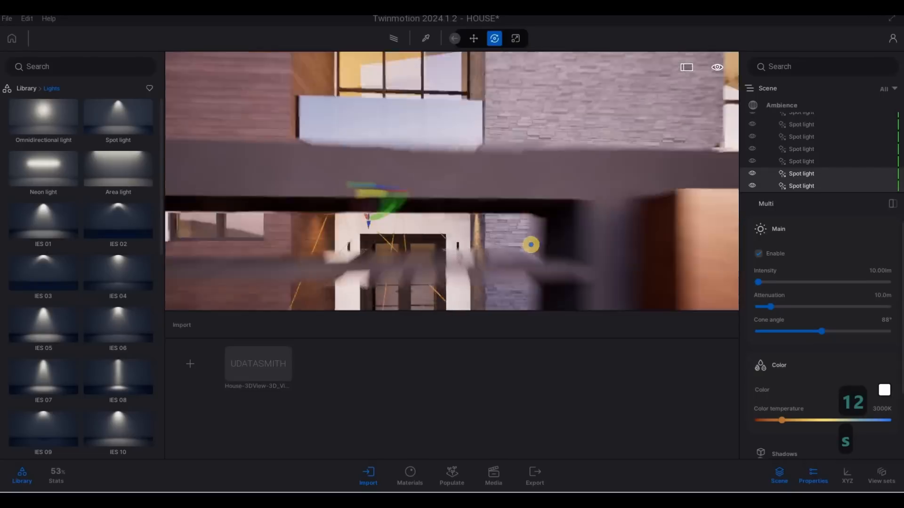
pyautogui.press('s')
pyautogui.press('s')
pyautogui.press('s')
pyautogui.press('s')
pyautogui.press('d')
pyautogui.press('Escape')
pyautogui.press('a')
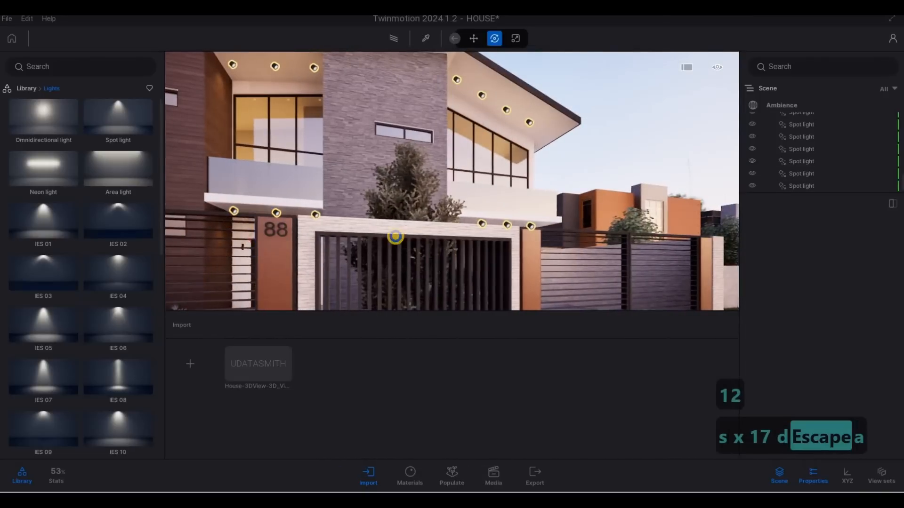
pyautogui.press('d')
pyautogui.press('s')
pyautogui.press('d')
pyautogui.press('d')
pyautogui.press('d')
pyautogui.press('d')
pyautogui.press('d')
pyautogui.press('d')
pyautogui.press('d')
pyautogui.press('d')
pyautogui.press('d')
pyautogui.press('d')
pyautogui.press('d')
pyautogui.press('d')
pyautogui.press('d')
pyautogui.press('d')
pyautogui.press('d')
pyautogui.press('d')
pyautogui.press('d')
pyautogui.press('d')
pyautogui.press('d')
pyautogui.press('a')
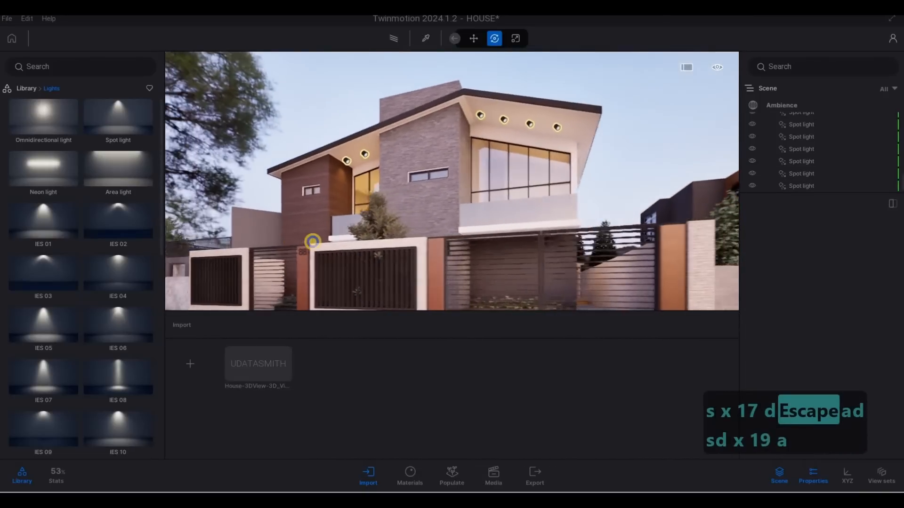
# - Select the glass railing of the balcony above the four slab lights and pick its two sided glass material
pyautogui.press('w')
pyautogui.press('q')
pyautogui.press('q')
pyautogui.press('q')
pyautogui.press('q')
pyautogui.press('q')
pyautogui.press('e')
pyautogui.press('a')
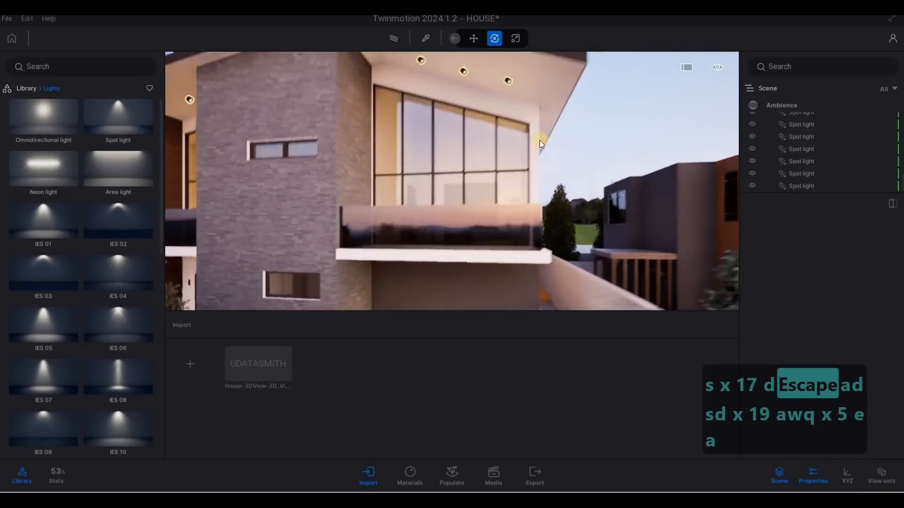
pyautogui.press('q')
pyautogui.click(581, 165)
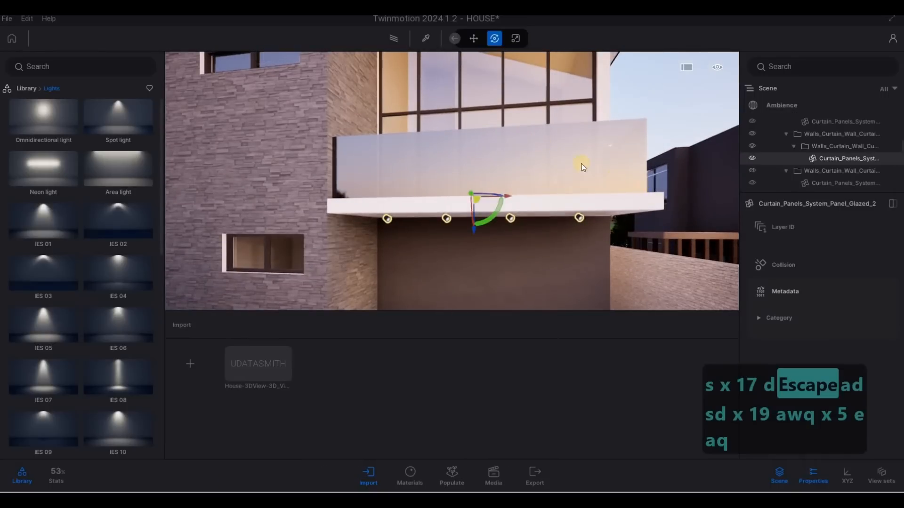
pyautogui.click(469, 167)
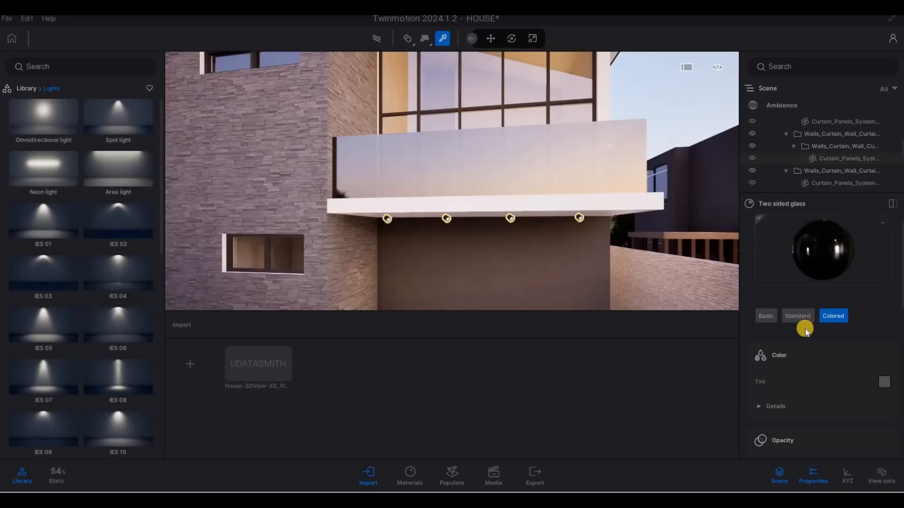
# - Try the Basic and Standard glass types on the balcony railing and return to Colored
pyautogui.click(775, 320)
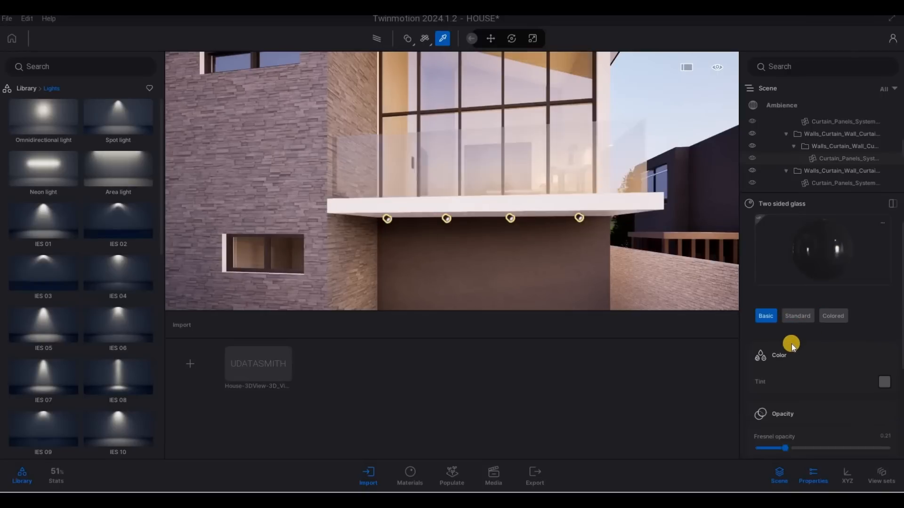
pyautogui.click(797, 317)
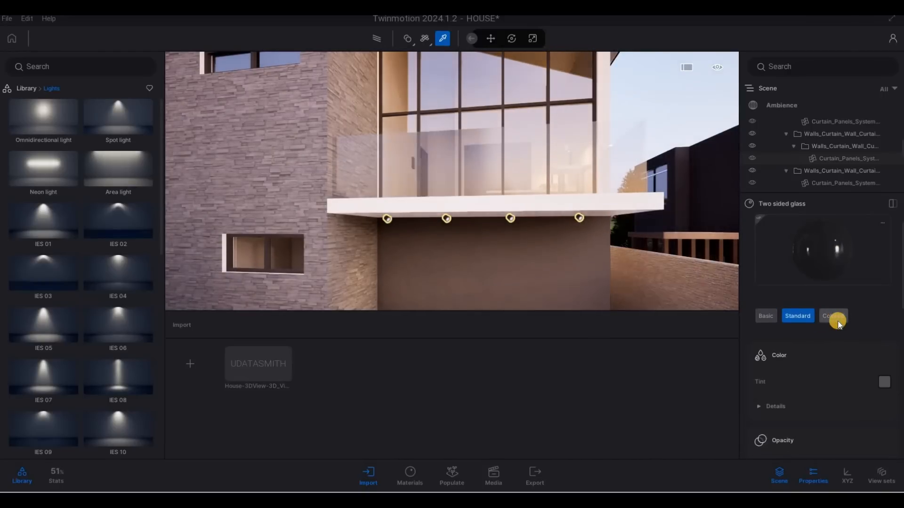
pyautogui.click(832, 317)
# - Darken the railing glass tint to the grey #494949
pyautogui.scroll(-5, 800, 396)
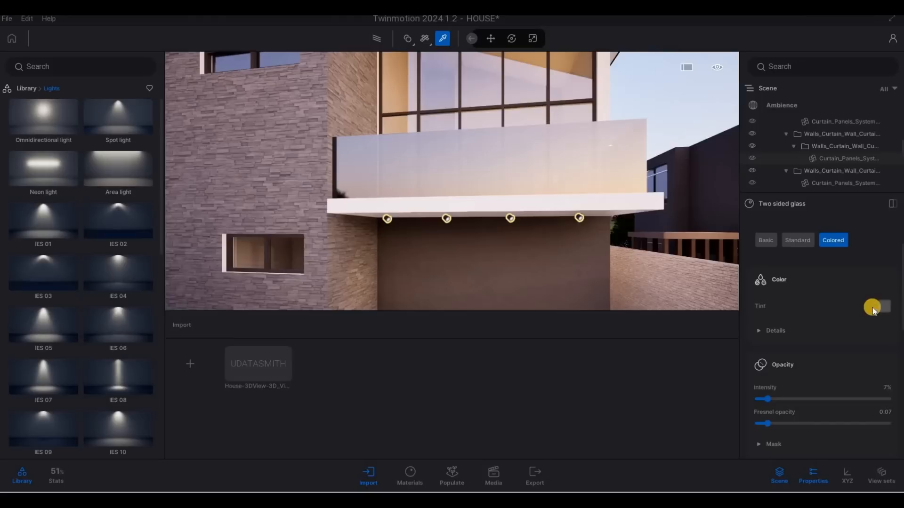
pyautogui.moveTo(441, 260); pyautogui.dragTo(496, 305)
pyautogui.click(510, 338)
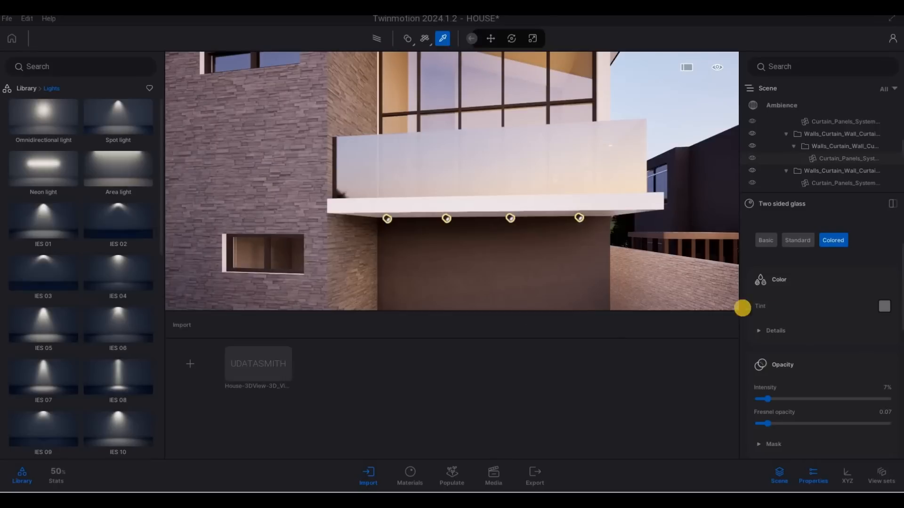
pyautogui.click(876, 307)
pyautogui.moveTo(442, 247)
pyautogui.mouseDown()
pyautogui.moveTo(443, 237)
pyautogui.moveTo(438, 264)
pyautogui.mouseUp()
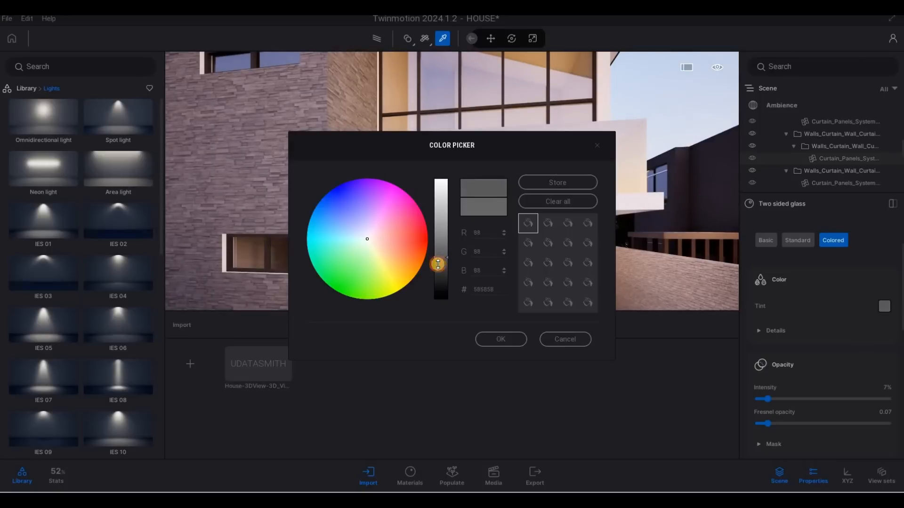
pyautogui.click(487, 339)
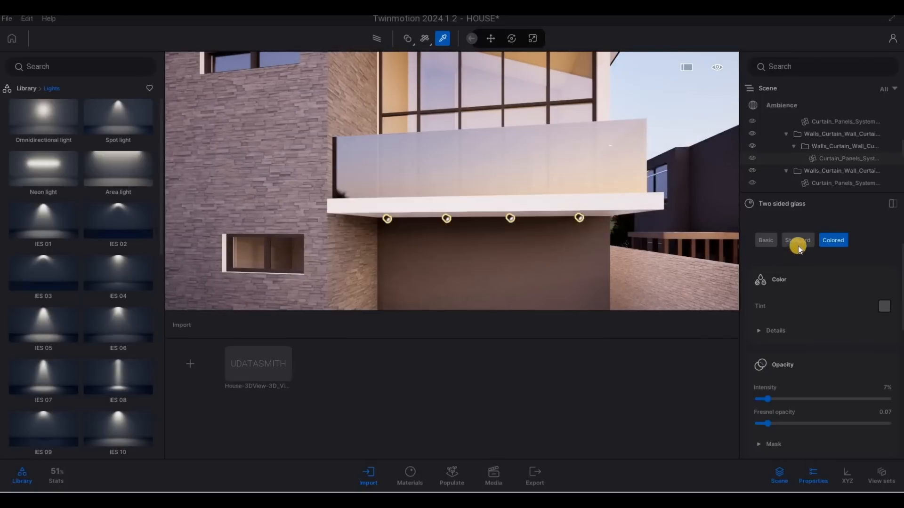
# - Try the railing glass as Basic with 0.81 Fresnel opacity and 64% roughness, and revert to Colored with 0.07 Fresnel opacity
pyautogui.click(797, 241)
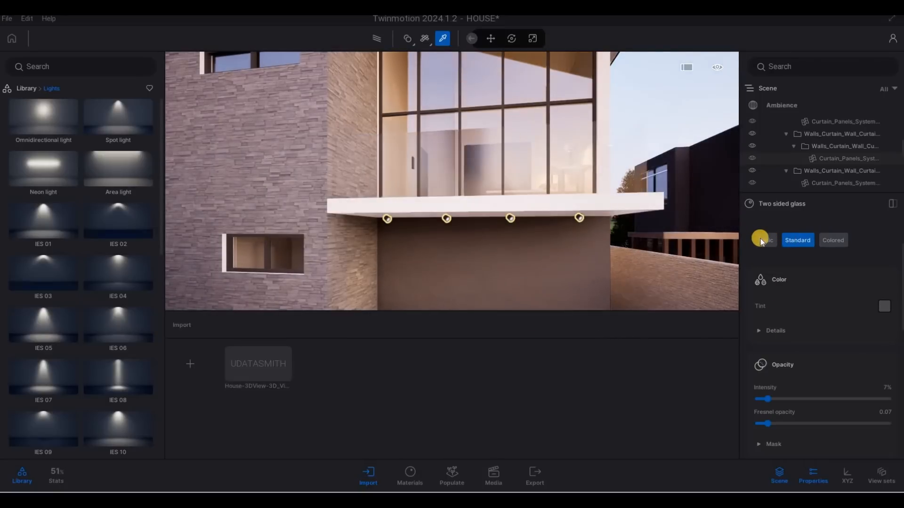
pyautogui.click(761, 241)
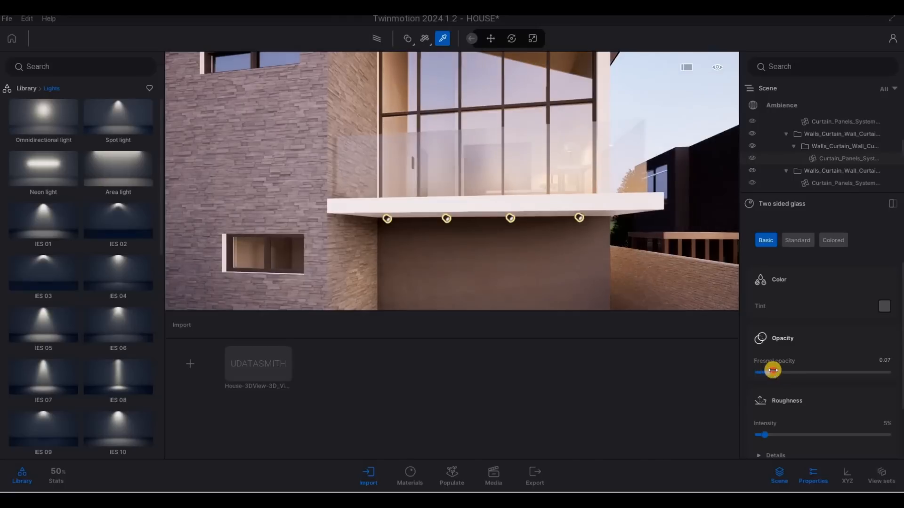
pyautogui.moveTo(773, 371); pyautogui.dragTo(868, 377)
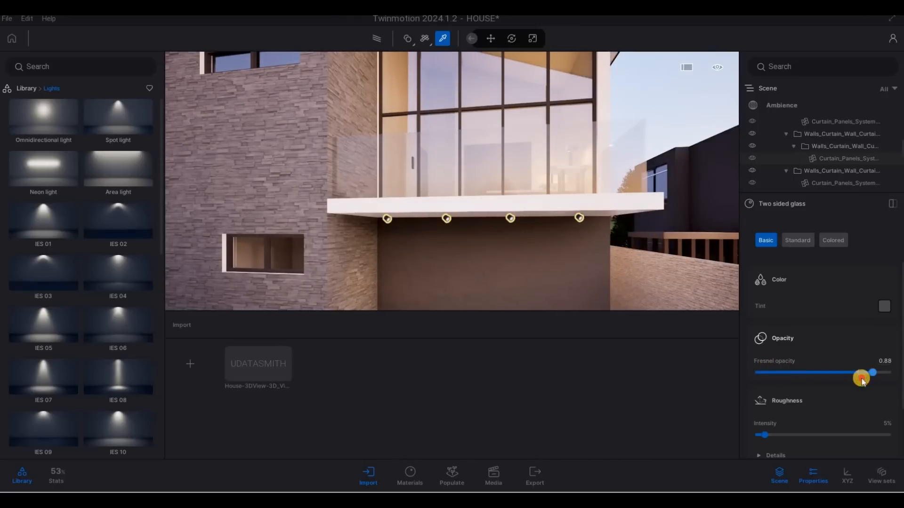
pyautogui.click(855, 436)
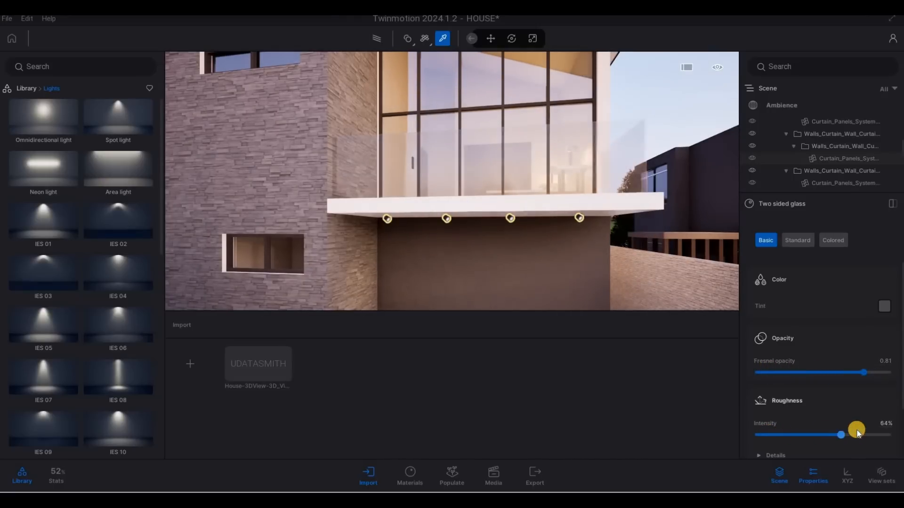
pyautogui.hotkey('ctrl', 'z')
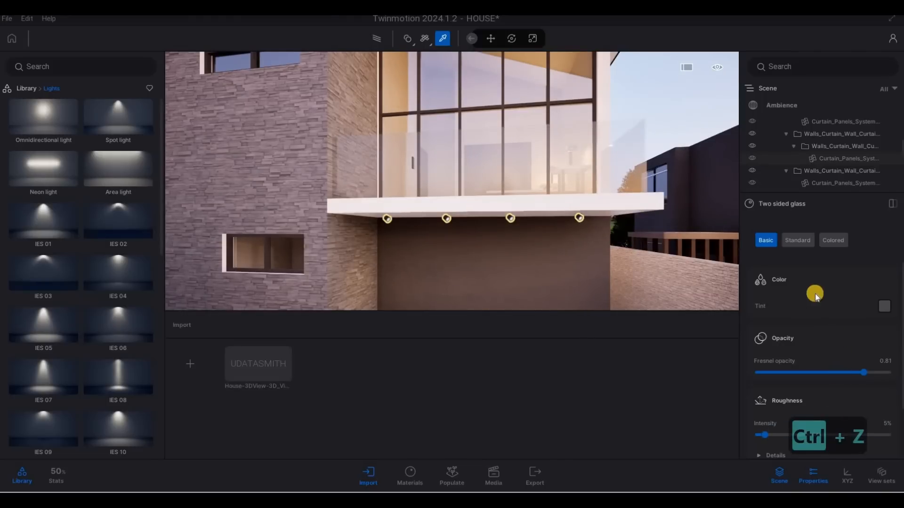
pyautogui.click(832, 240)
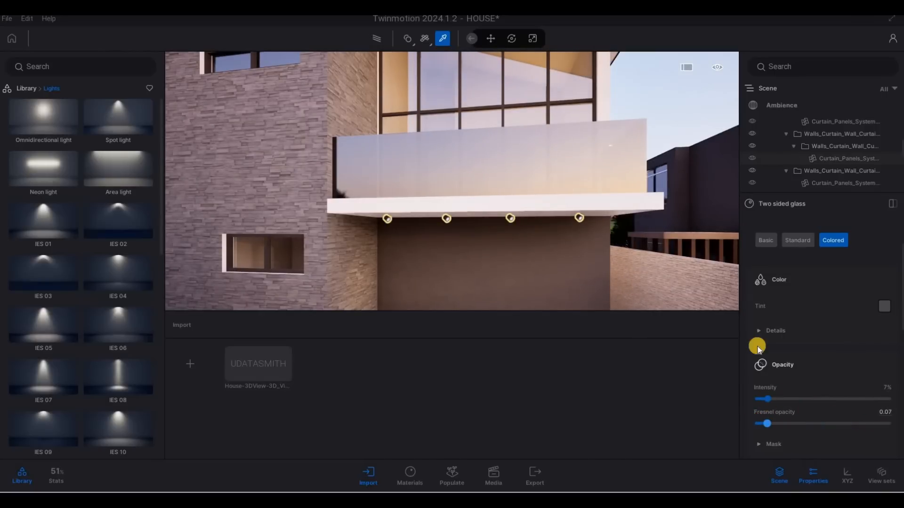
# - Face the house from the street and darken the railing glass tint to #1A1A1A
pyautogui.press('a')
pyautogui.press('s')
pyautogui.press('a')
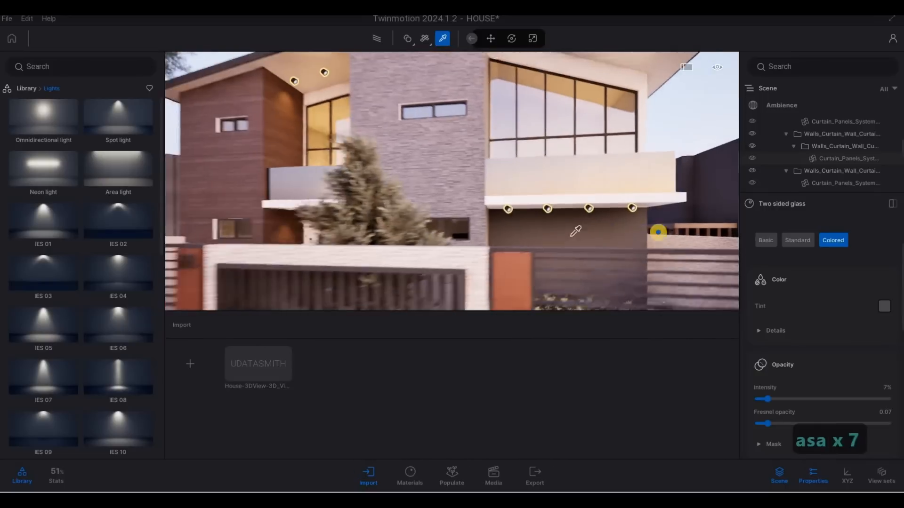
pyautogui.press('a')
pyautogui.press('a')
pyautogui.press('a')
pyautogui.press('a')
pyautogui.press('a')
pyautogui.press('a')
pyautogui.press('a')
pyautogui.press('a')
pyautogui.press('a')
pyautogui.press('a')
pyautogui.press('a')
pyautogui.press('a')
pyautogui.press('a')
pyautogui.press('a')
pyautogui.press('a')
pyautogui.press('a')
pyautogui.press('a')
pyautogui.press('a')
pyautogui.press('a')
pyautogui.press('a')
pyautogui.press('Escape')
pyautogui.press('Escape')
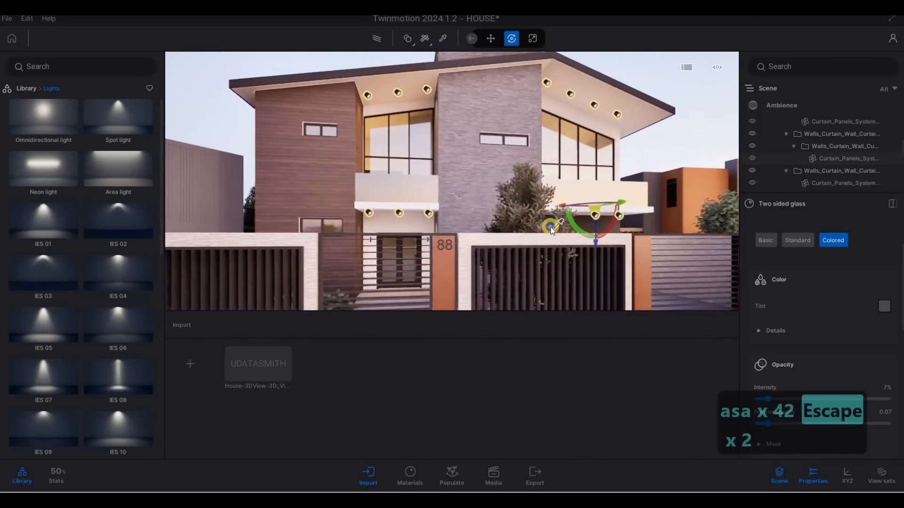
pyautogui.press('e')
pyautogui.press('s')
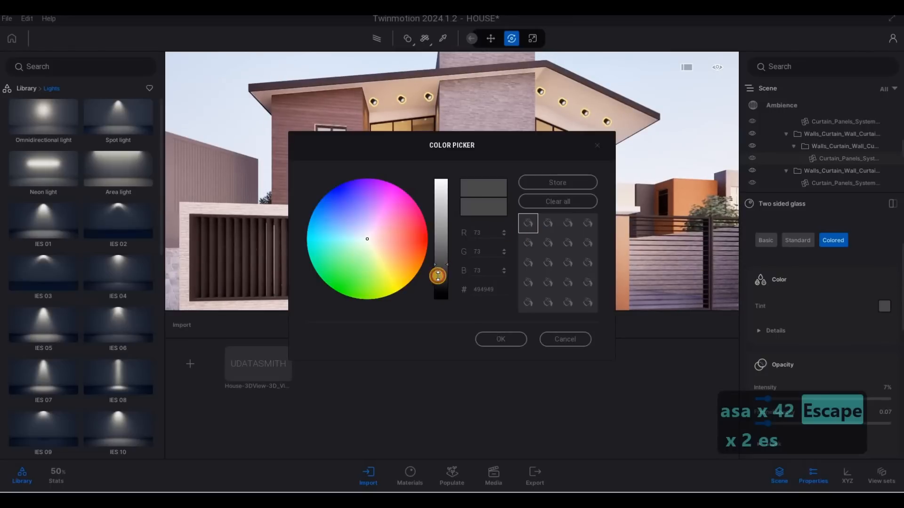
pyautogui.moveTo(437, 288); pyautogui.dragTo(436, 285)
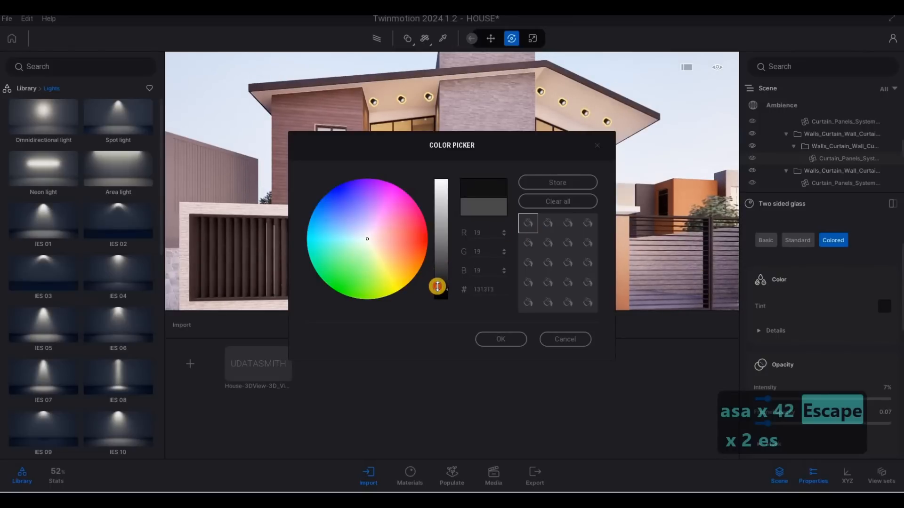
pyautogui.click(492, 337)
pyautogui.press('a')
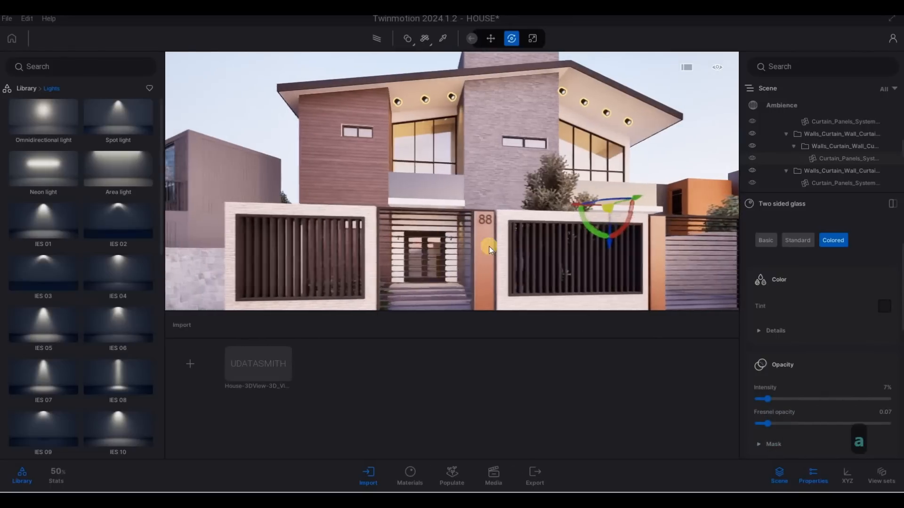
pyautogui.click(885, 307)
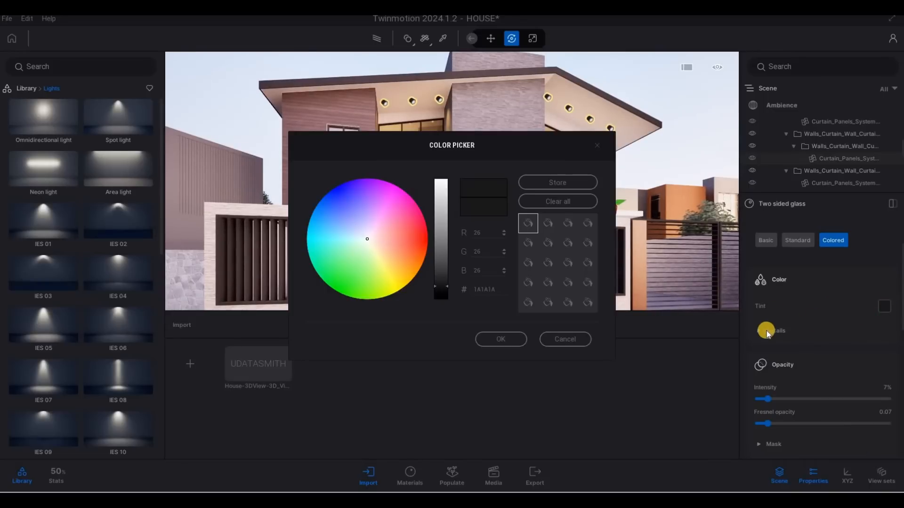
pyautogui.press('Escape')
pyautogui.press('Escape')
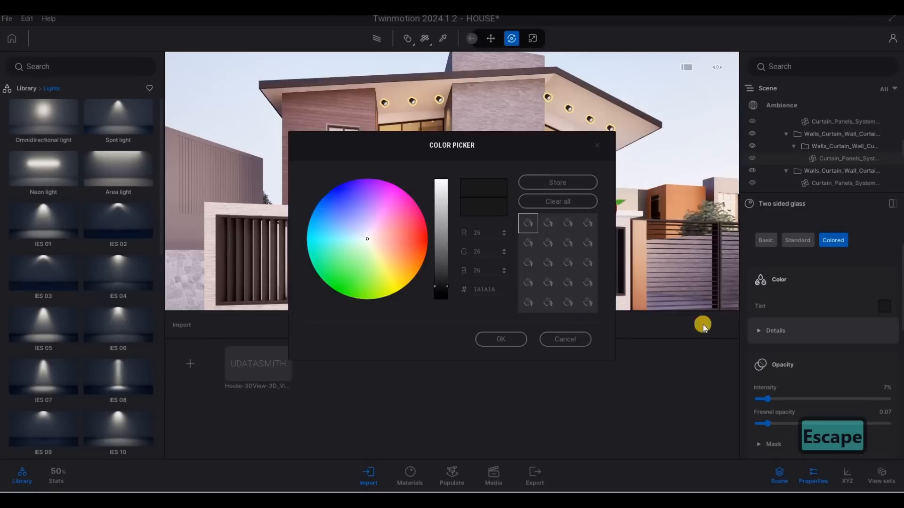
pyautogui.click(560, 343)
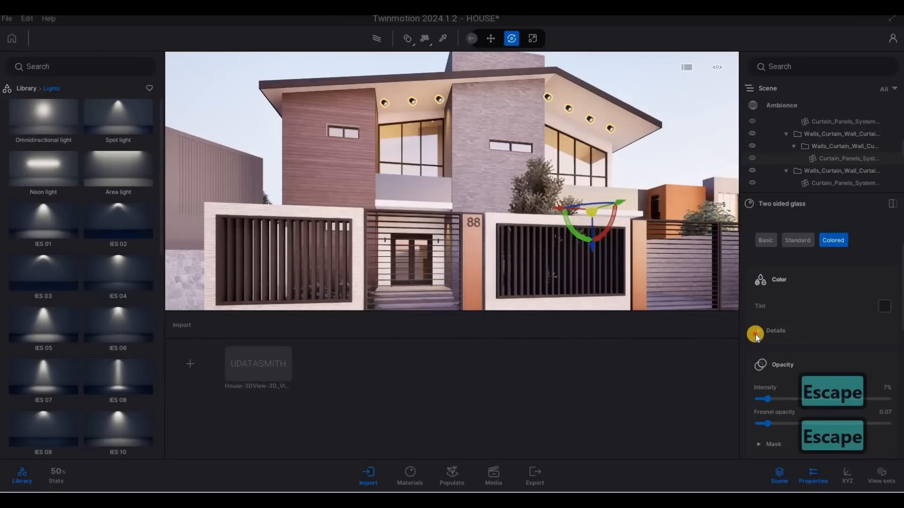
# - Expand the railing glass tint's color details and reduce saturation to 0.9 and gamma to 0.8
pyautogui.click(758, 335)
pyautogui.scroll(-2, 823, 301)
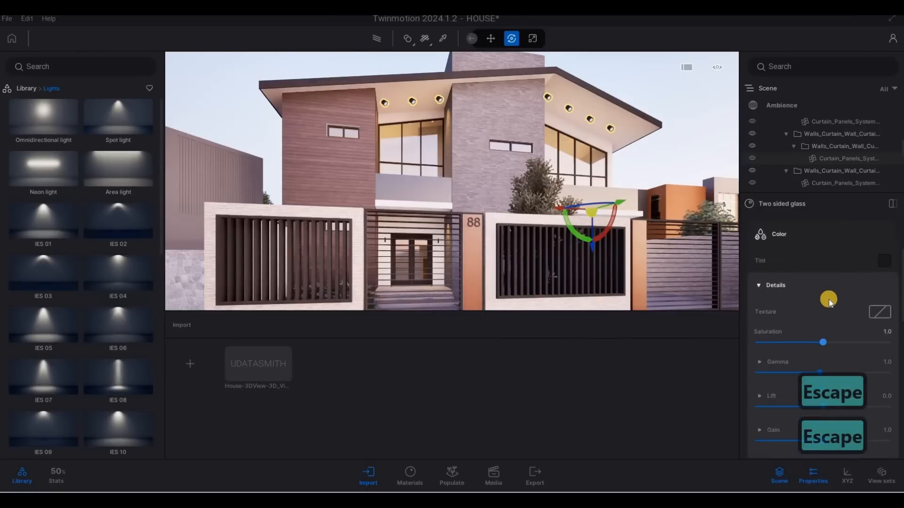
pyautogui.click(815, 297)
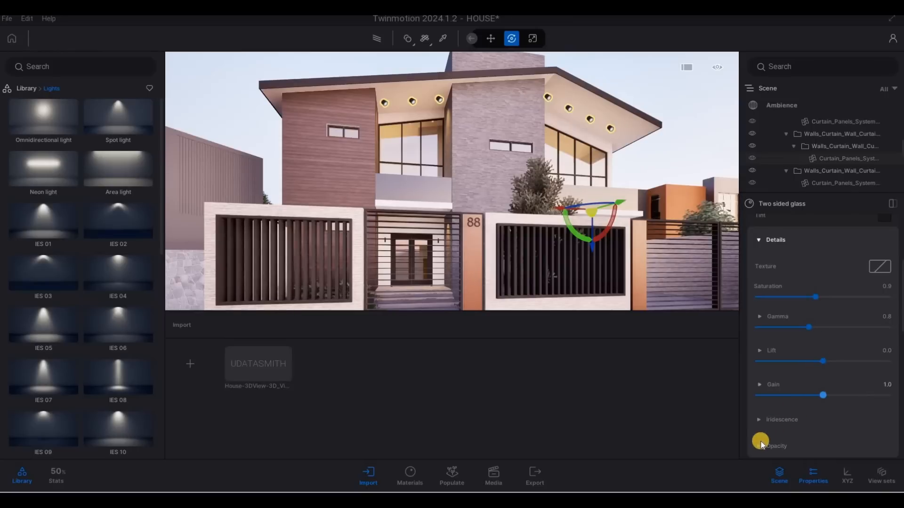
pyautogui.scroll(-1, 759, 405)
# - Try inverting the tint color mask in the railing glass opacity details and switch the inversion back off
pyautogui.click(756, 401)
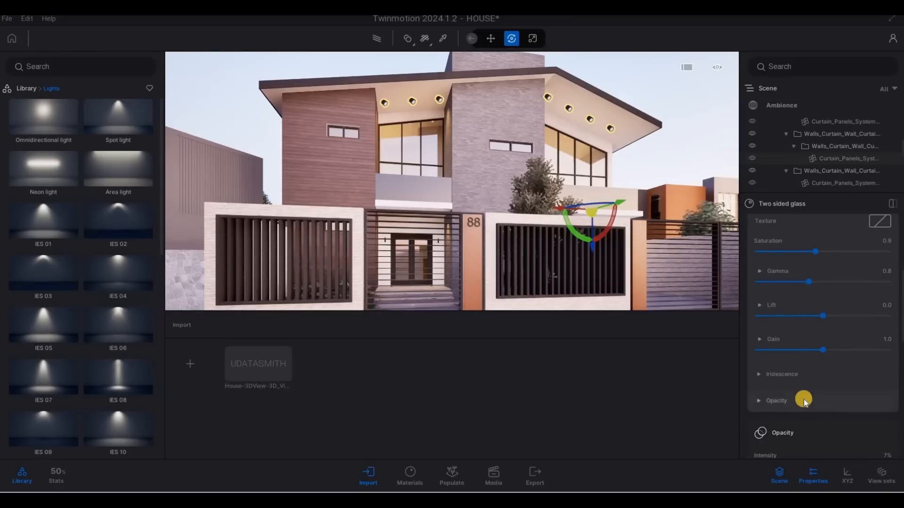
pyautogui.click(803, 399)
pyautogui.scroll(-1, 770, 403)
pyautogui.click(755, 402)
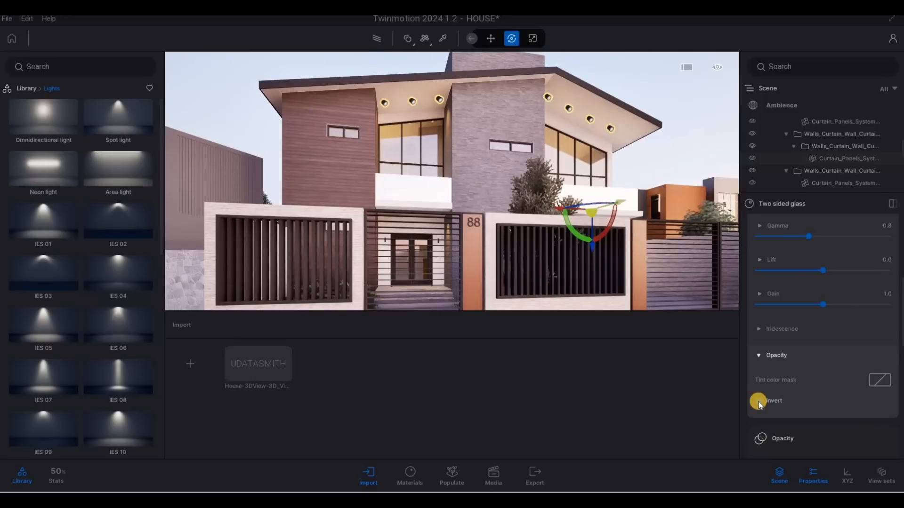
pyautogui.click(758, 402)
pyautogui.scroll(-1, 828, 330)
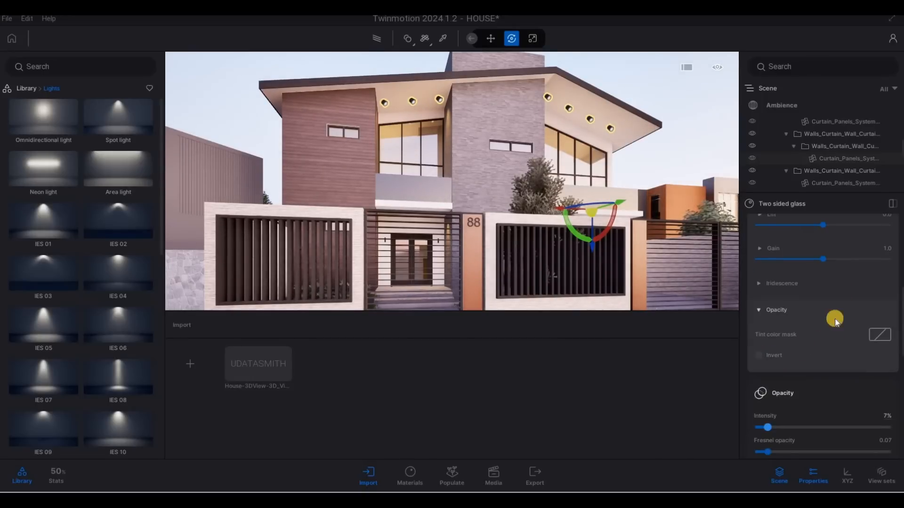
# - Lighten the railing glass tint slightly to a softer dark grey and apply it
pyautogui.scroll(7, 829, 293)
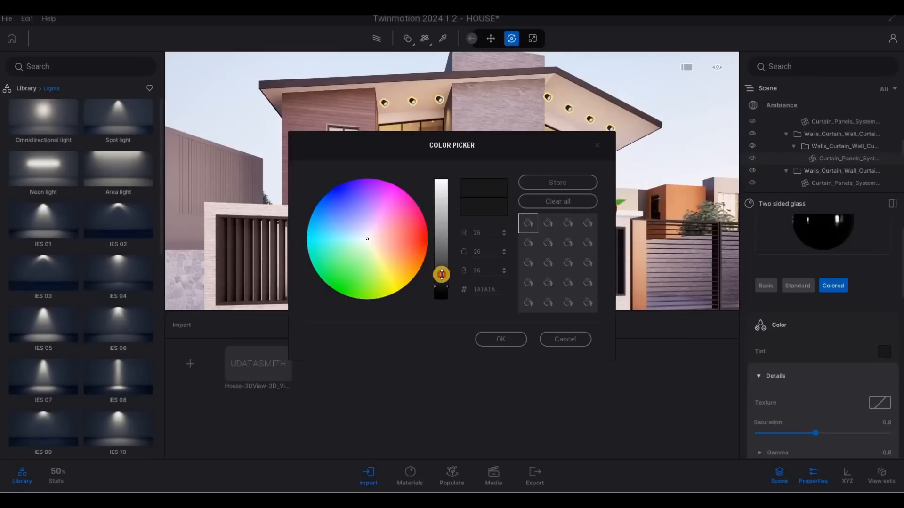
pyautogui.click(441, 275)
pyautogui.click(494, 336)
# - Examine the balcony railing glass and the front entrance porch at close range
pyautogui.press('a')
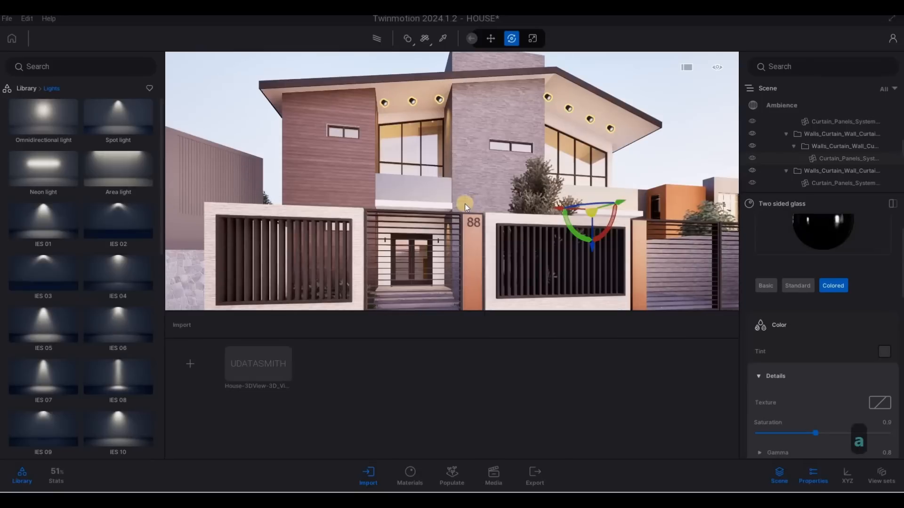
pyautogui.press('w')
pyautogui.press('a')
pyautogui.press('q')
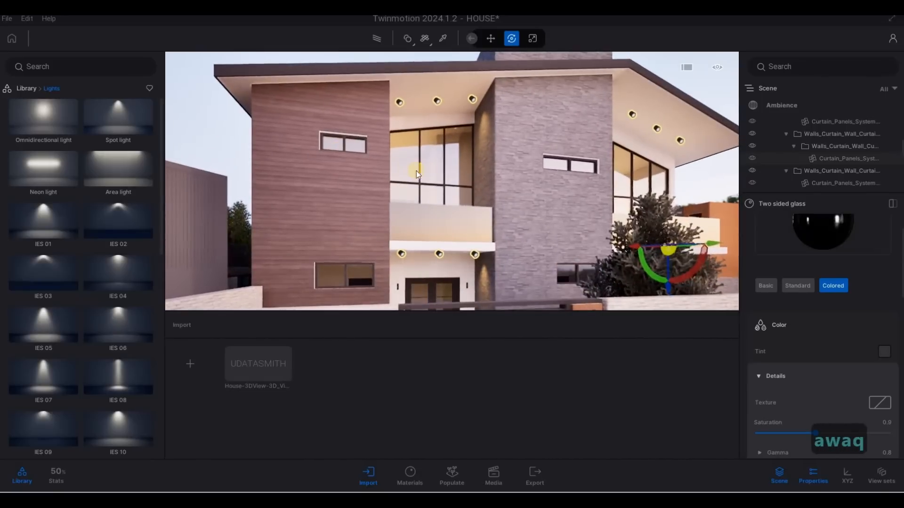
pyautogui.press('s')
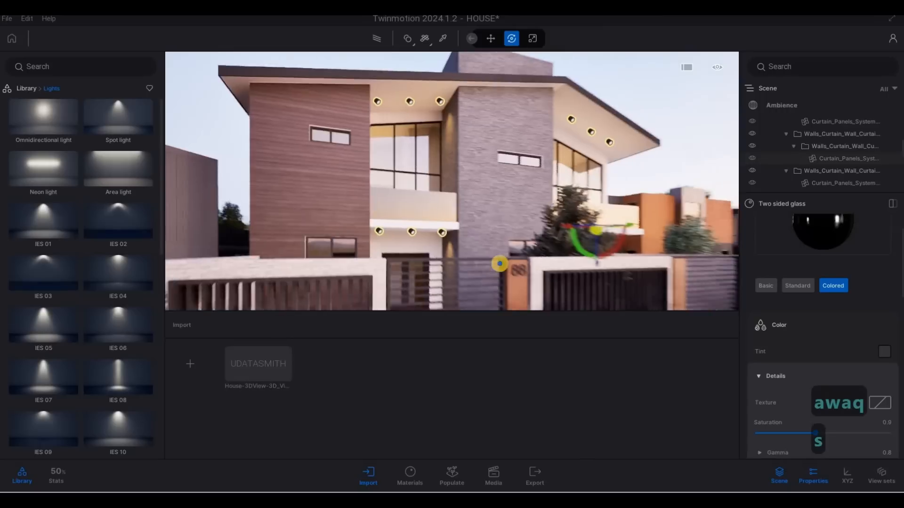
pyautogui.press('a')
pyautogui.press('e')
pyautogui.press('w')
pyautogui.press('q')
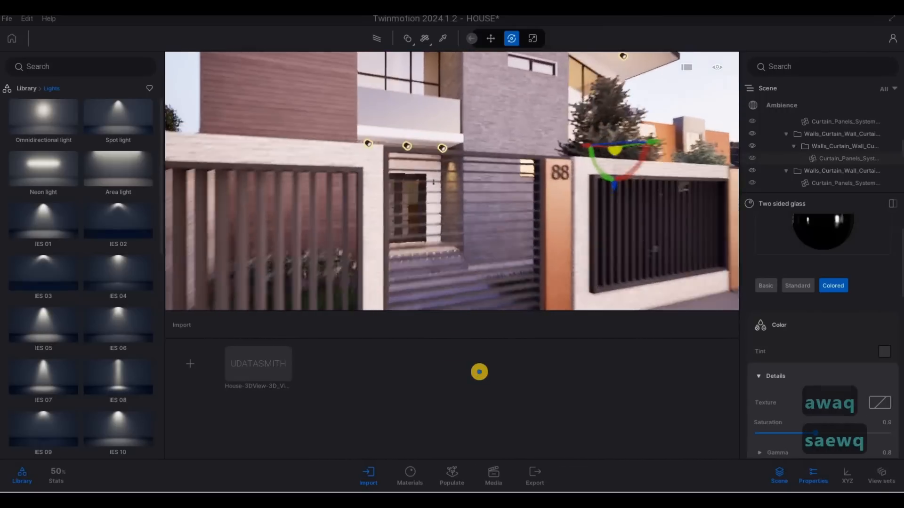
pyautogui.press('e')
pyautogui.press('a')
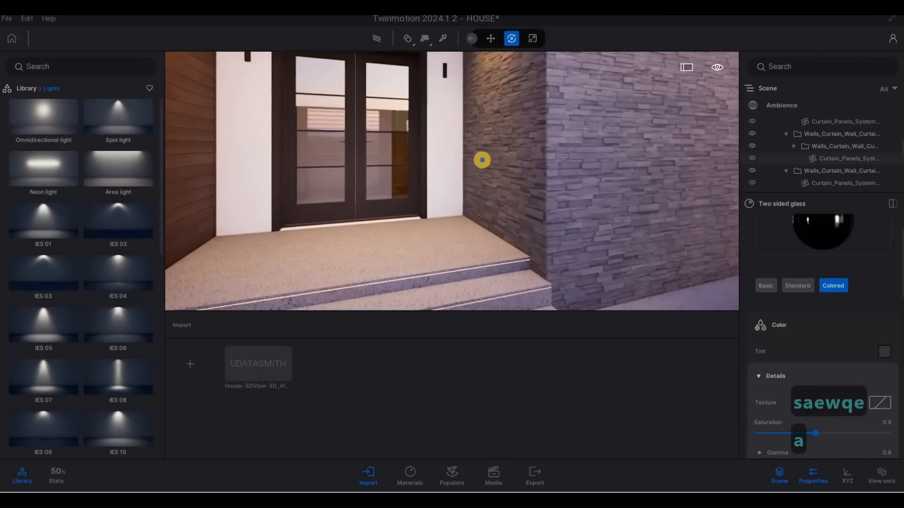
# - Preview the whole street front of the house with the Path Tracer and return to the real-time view
pyautogui.press('s')
pyautogui.press('s')
pyautogui.press('q')
pyautogui.press('d')
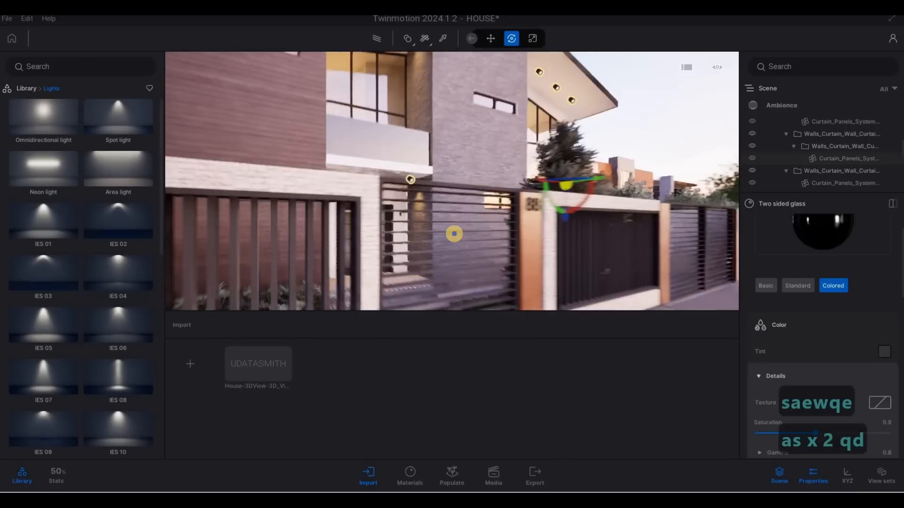
pyautogui.press('d')
pyautogui.press('d')
pyautogui.press('d')
pyautogui.press('d')
pyautogui.press('d')
pyautogui.press('d')
pyautogui.press('d')
pyautogui.press('d')
pyautogui.press('d')
pyautogui.press('d')
pyautogui.press('d')
pyautogui.press('Escape')
pyautogui.press('Escape')
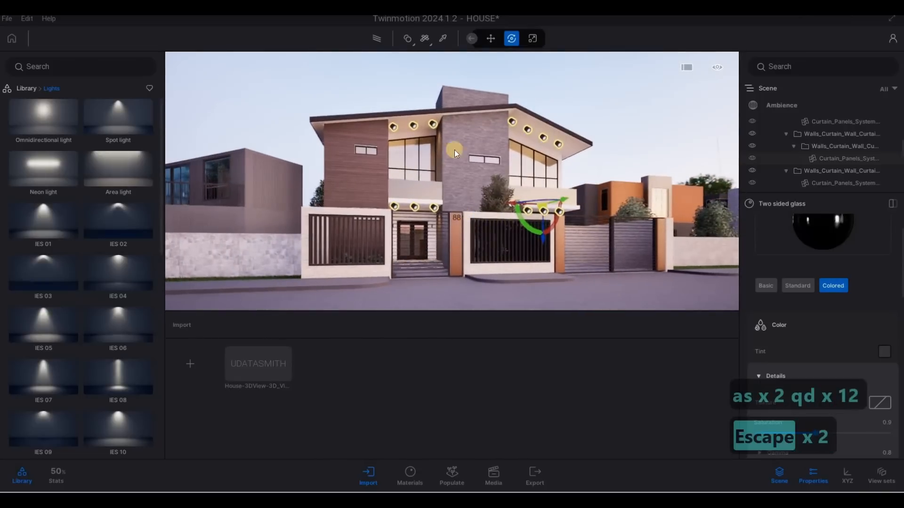
pyautogui.press('a')
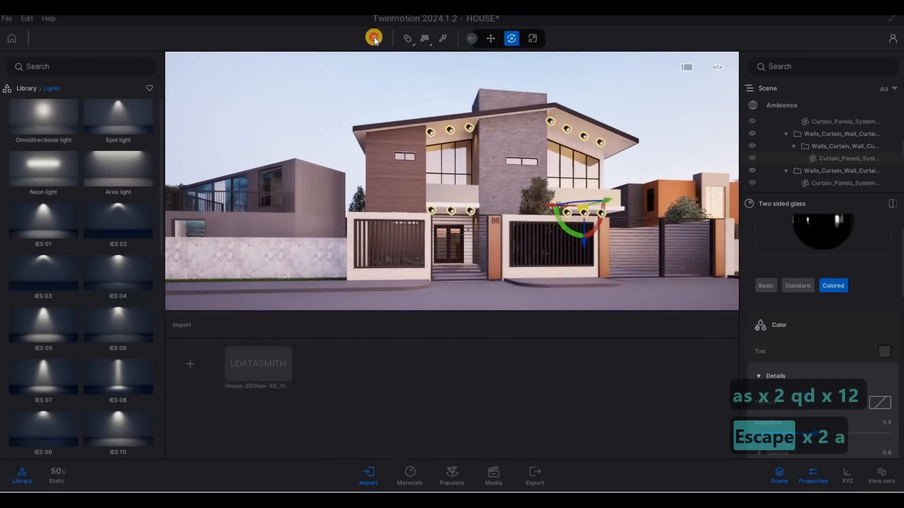
pyautogui.click(374, 38)
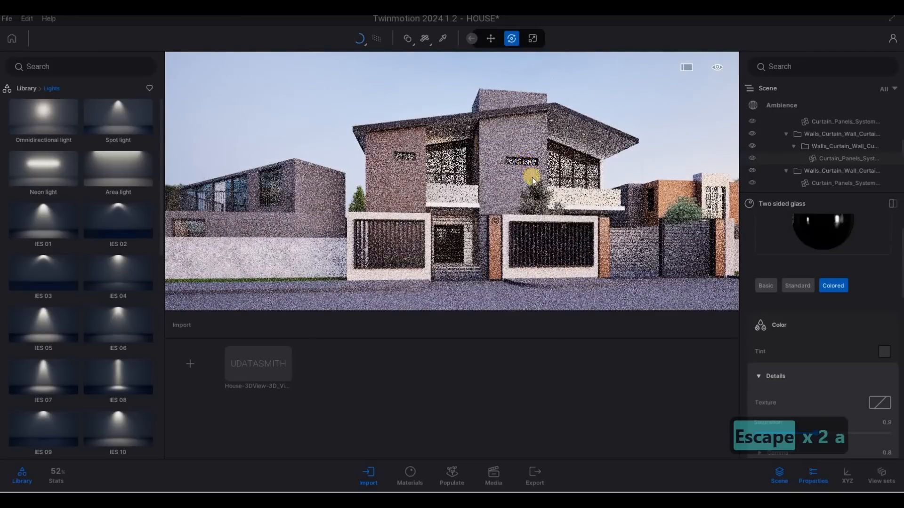
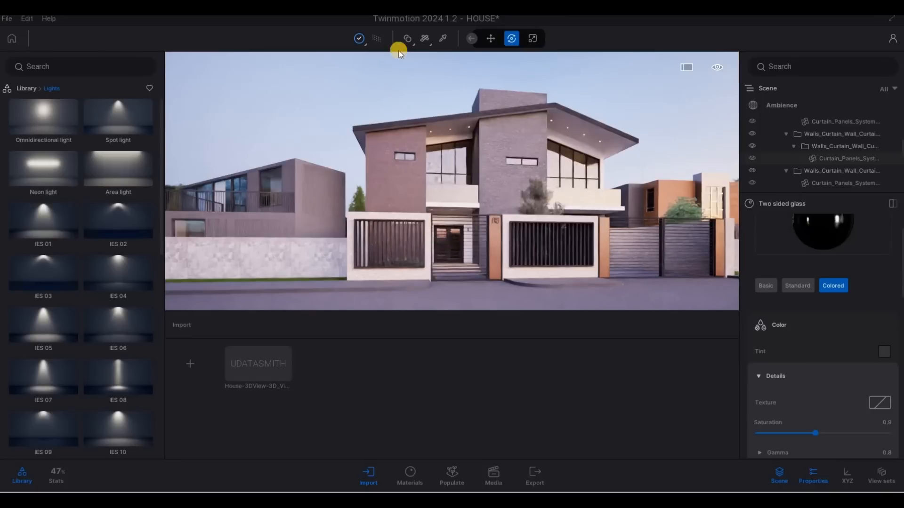
pyautogui.click(370, 38)
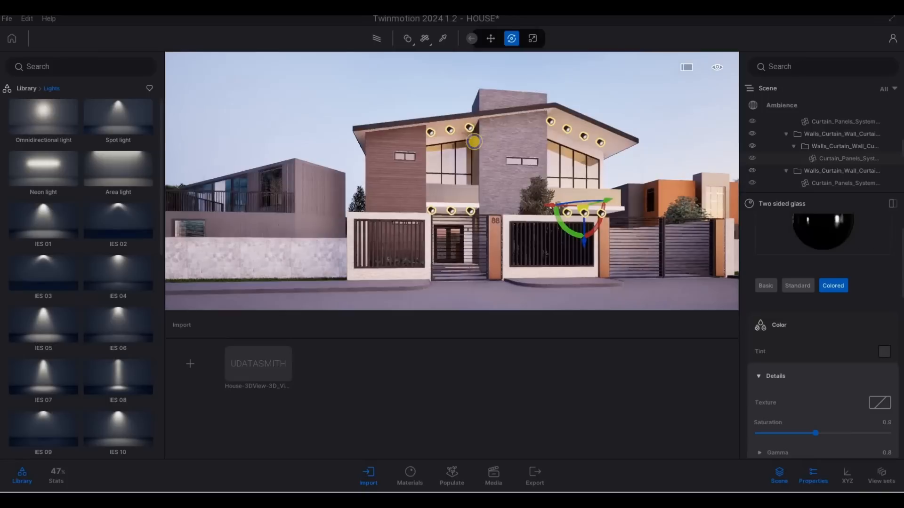
# - Inspect the upper-floor bedroom through the balcony glazing and return the asset library to its main categories
pyautogui.press('d')
pyautogui.press('q')
pyautogui.press('q')
pyautogui.press('q')
pyautogui.press('q')
pyautogui.press('d')
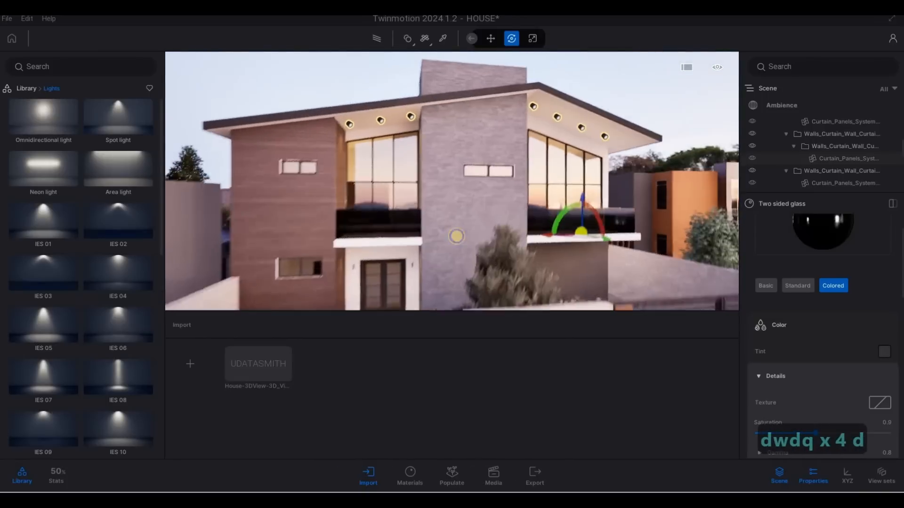
pyautogui.press('d')
pyautogui.press('e')
pyautogui.press('q')
pyautogui.press('d')
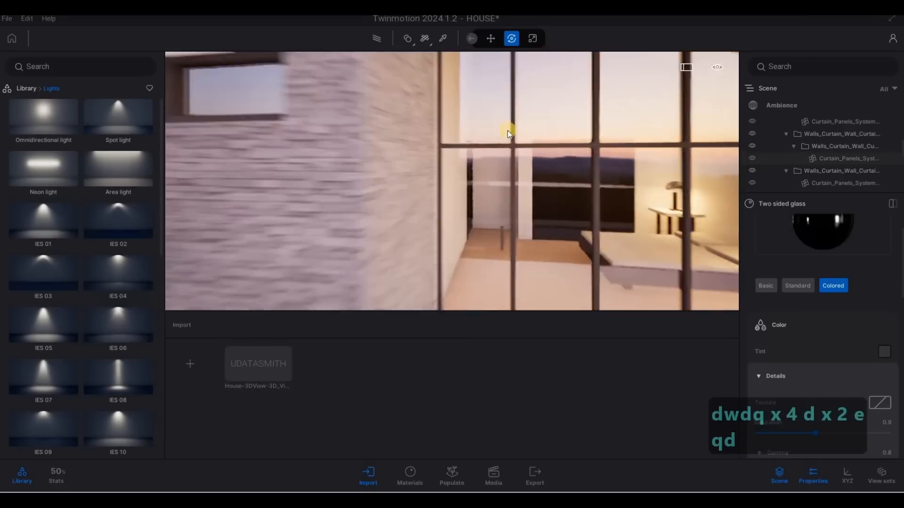
pyautogui.press('d')
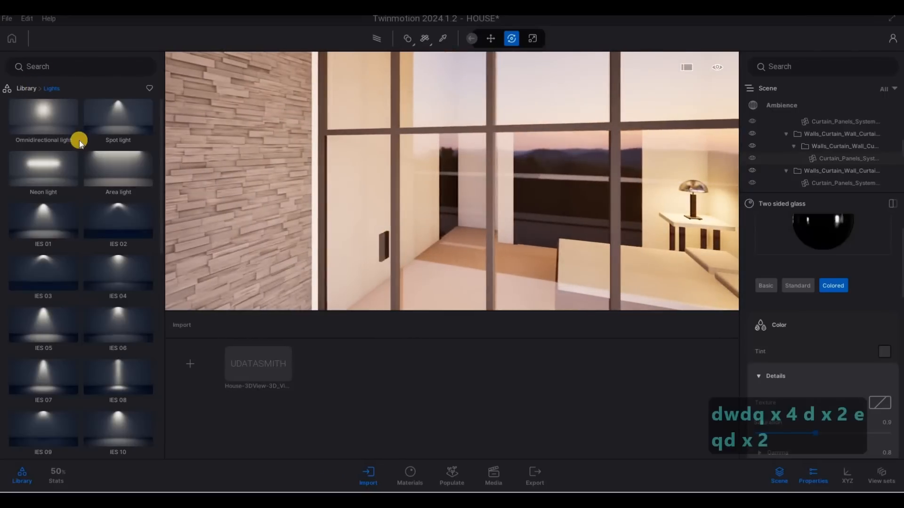
pyautogui.click(27, 88)
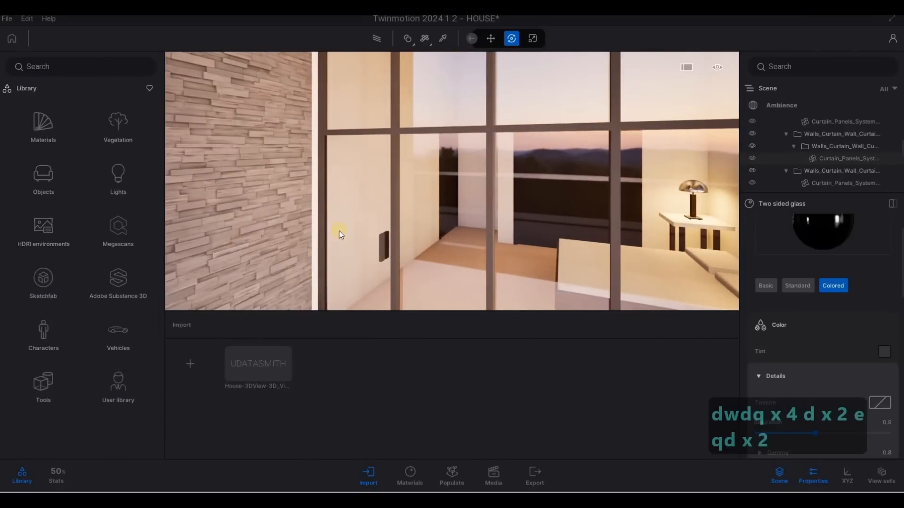
# - Preview the house from the garage-gate corner with the Path Tracer and return to the real-time view
pyautogui.press('s')
pyautogui.press('s')
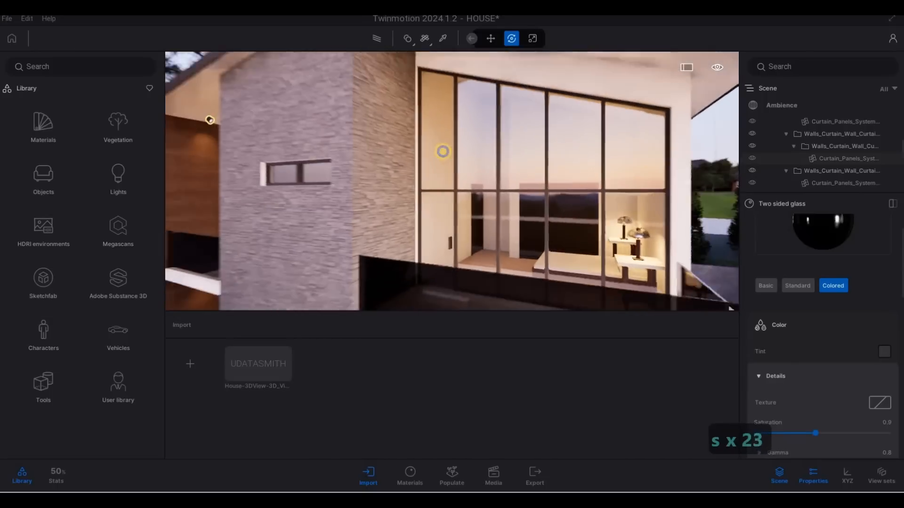
pyautogui.press('e')
pyautogui.press('e')
pyautogui.press('e')
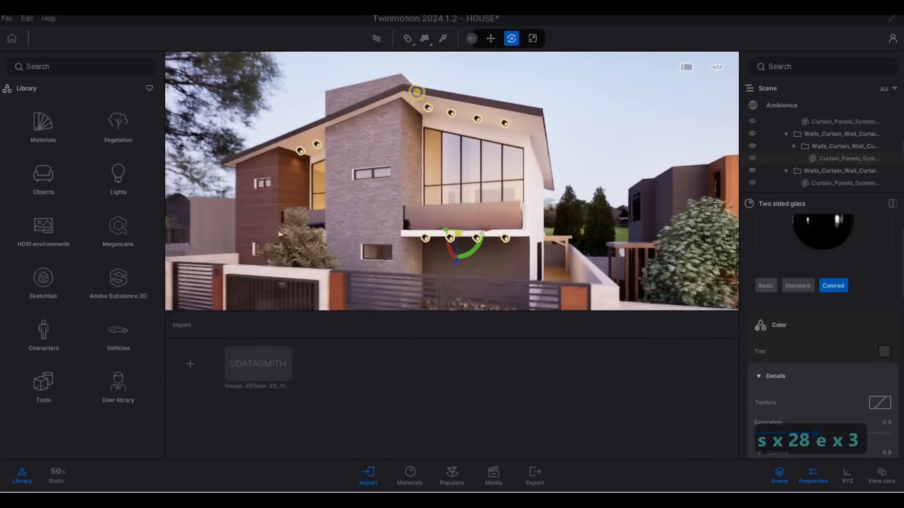
pyautogui.press('a')
pyautogui.press('e')
pyautogui.press('a')
pyautogui.press('w')
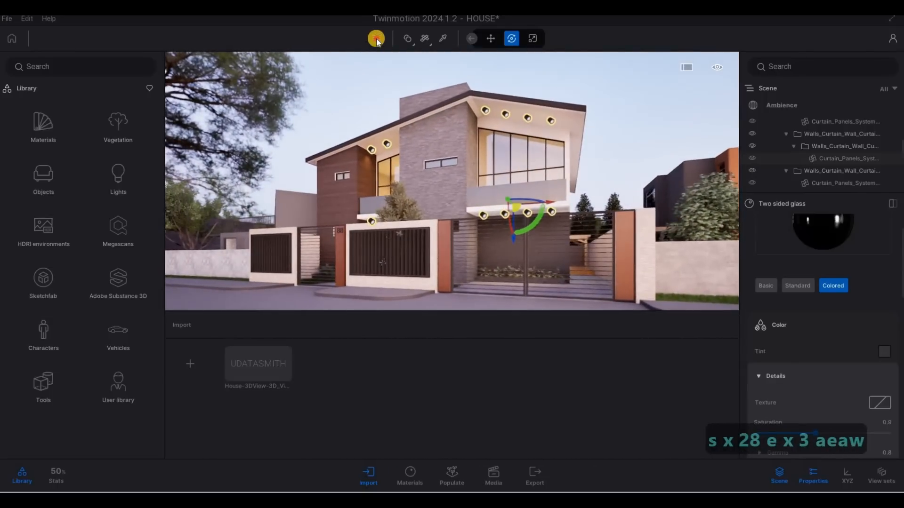
pyautogui.click(377, 38)
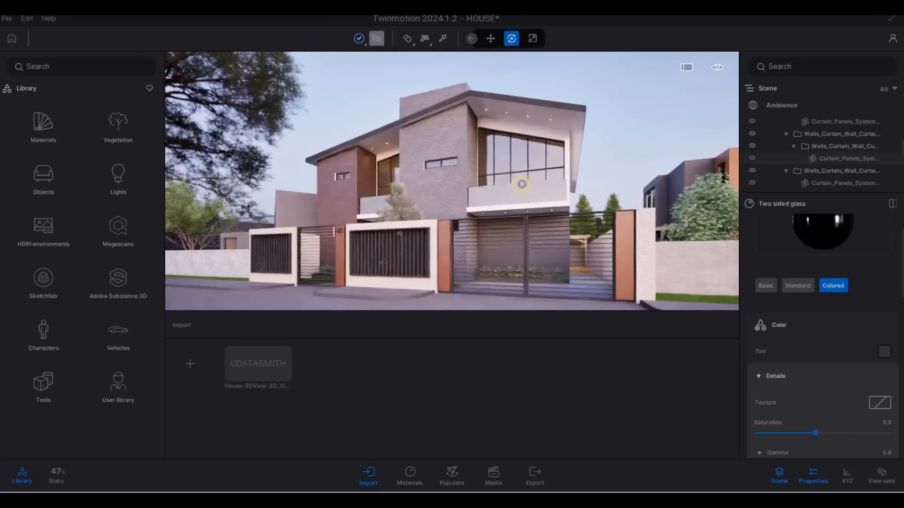
pyautogui.press('s')
pyautogui.press('a')
pyautogui.press('Escape')
pyautogui.press('Escape')
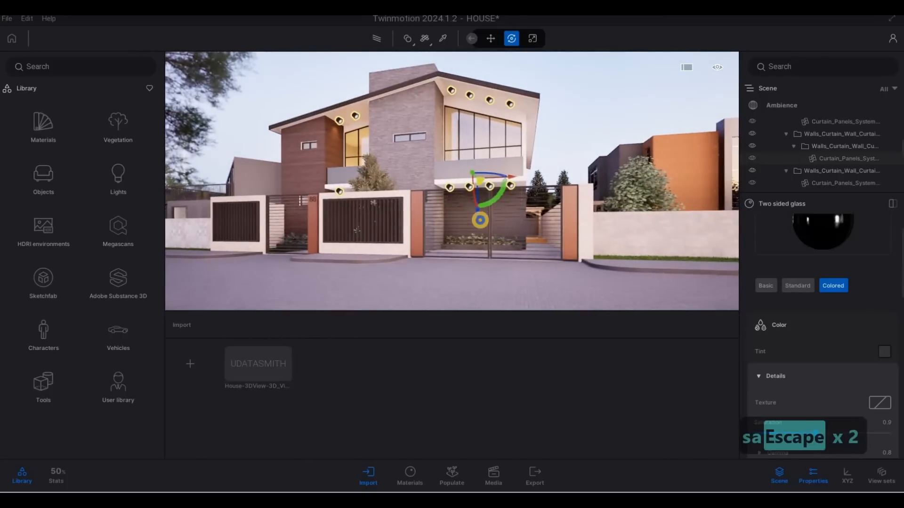
# - Examine the facade, balcony lights and gates from the street on the garage side, both close up and from farther back
pyautogui.press('a')
pyautogui.press('w')
pyautogui.press('w')
pyautogui.press('w')
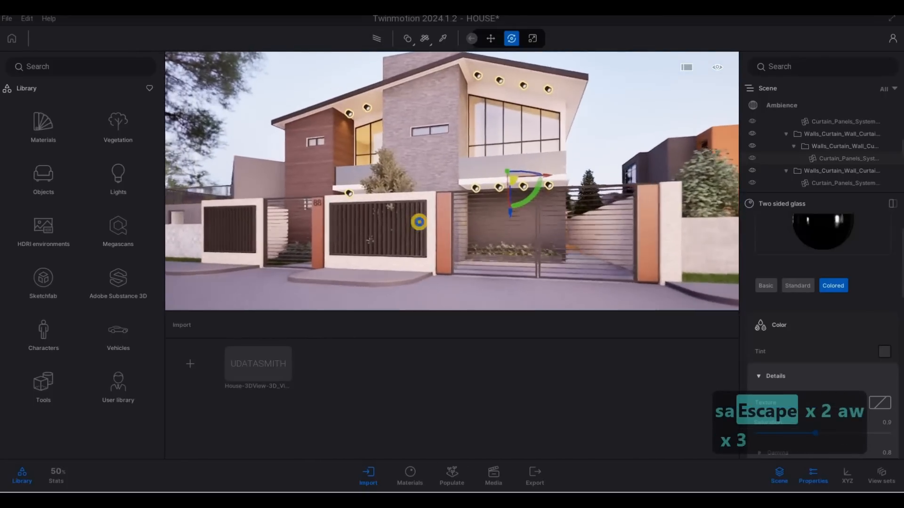
pyautogui.press('w')
pyautogui.press('w')
pyautogui.press('w')
pyautogui.press('w')
pyautogui.press('w')
pyautogui.press('w')
pyautogui.press('w')
pyautogui.press('d')
pyautogui.press('a')
pyautogui.press('s')
pyautogui.press('s')
pyautogui.press('s')
pyautogui.press('s')
pyautogui.press('s')
pyautogui.press('s')
pyautogui.press('s')
pyautogui.press('s')
pyautogui.press('s')
pyautogui.press('s')
pyautogui.press('s')
pyautogui.press('s')
pyautogui.press('s')
pyautogui.press('s')
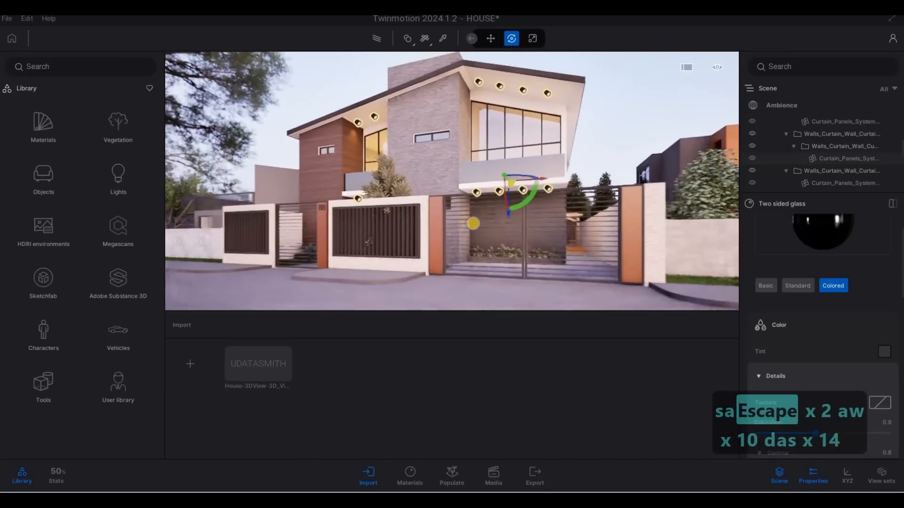
pyautogui.press('s')
pyautogui.press('s')
pyautogui.press('d')
pyautogui.press('a')
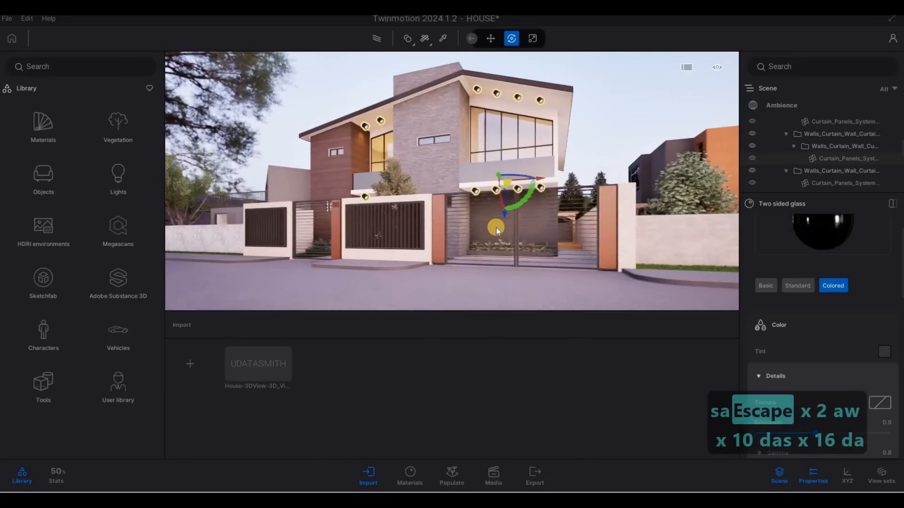
pyautogui.press('a')
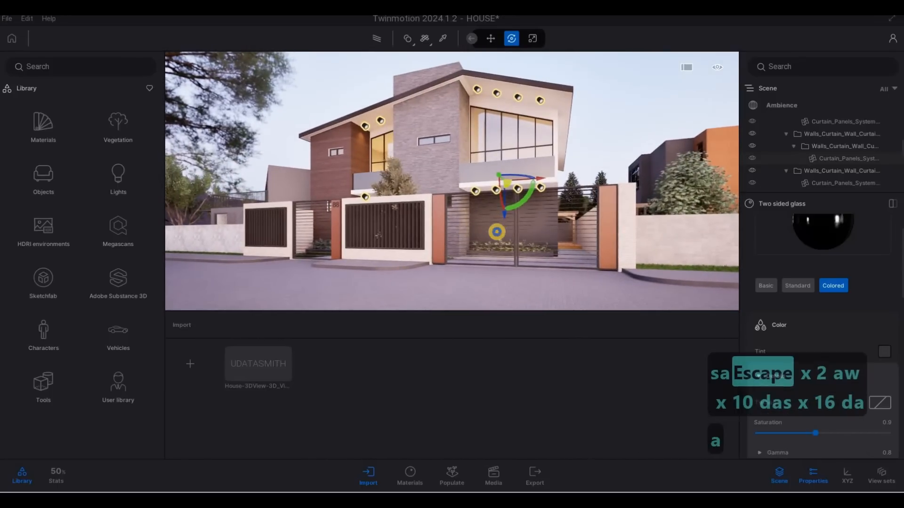
pyautogui.moveTo(496, 231); pyautogui.dragTo(503, 255, button='right')
pyautogui.moveTo(504, 256); pyautogui.dragTo(474, 230, button='right')
pyautogui.press('s')
pyautogui.press('s')
pyautogui.press('s')
pyautogui.press('s')
pyautogui.press('s')
pyautogui.press('s')
pyautogui.press('s')
pyautogui.press('s')
pyautogui.press('a')
pyautogui.press('w')
pyautogui.press('q')
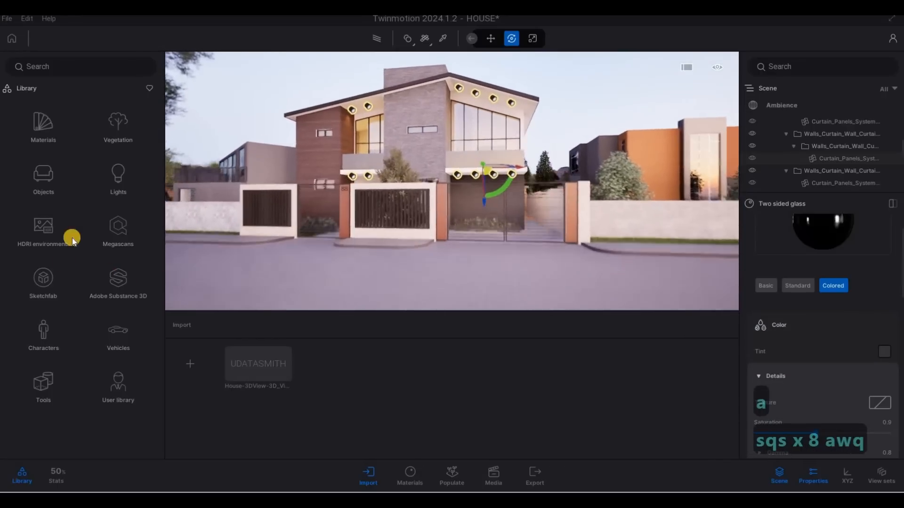
# - Bring the driveway behind the garage gate into view and open the library's Vehicles category
pyautogui.moveTo(216, 269); pyautogui.dragTo(529, 408, button='right')
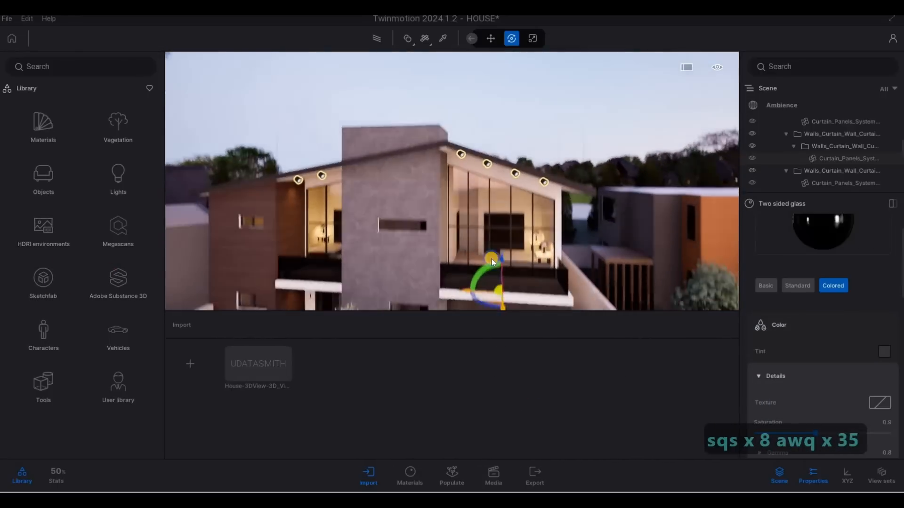
pyautogui.press('e')
pyautogui.click(118, 341)
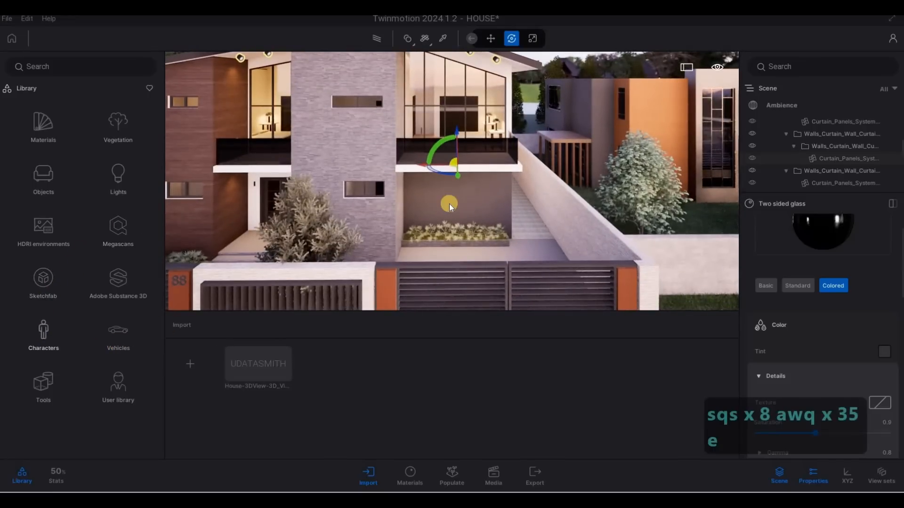
# - Open the Cars category of the vehicle library with the house's driveway in view
pyautogui.press('d')
pyautogui.press('w')
pyautogui.press('q')
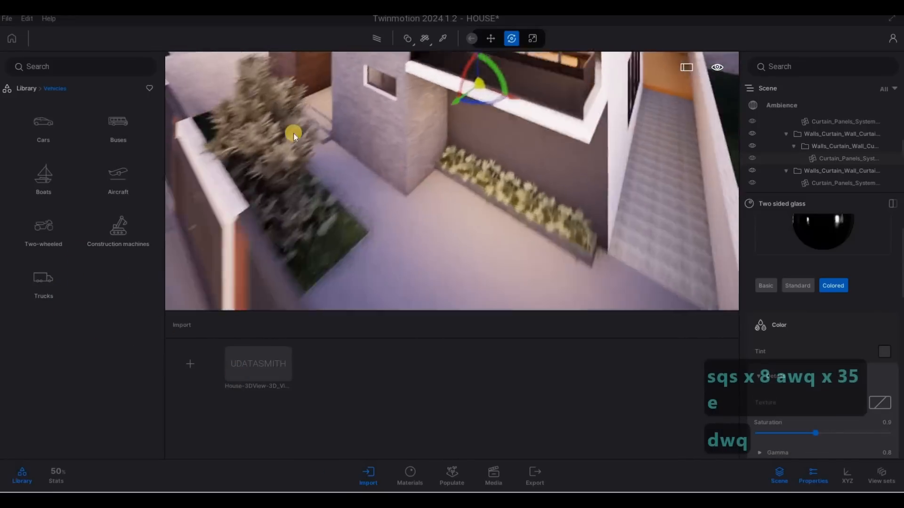
pyautogui.press('d')
pyautogui.press('s')
pyautogui.press('e')
pyautogui.press('a')
pyautogui.click(46, 123)
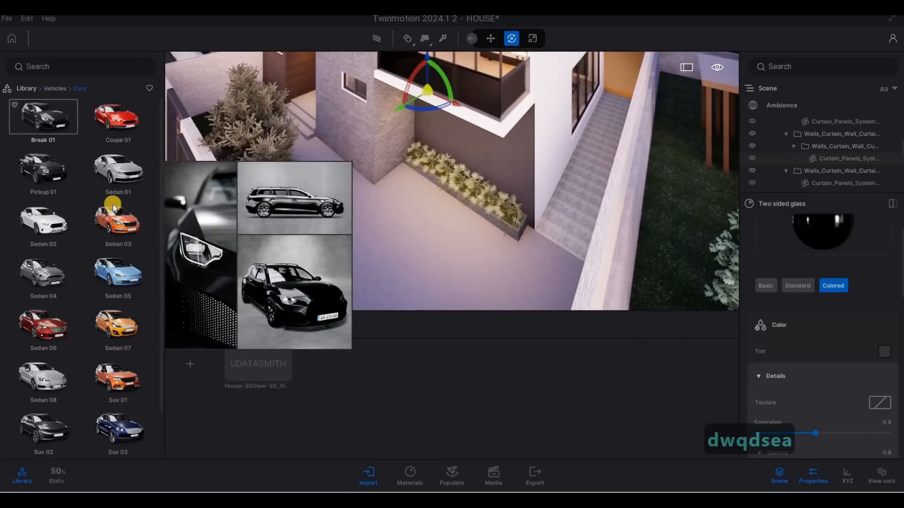
# - Try out Sedan 05 and Sedan 06 in the driveway and delete both cars
pyautogui.moveTo(118, 280); pyautogui.dragTo(433, 273)
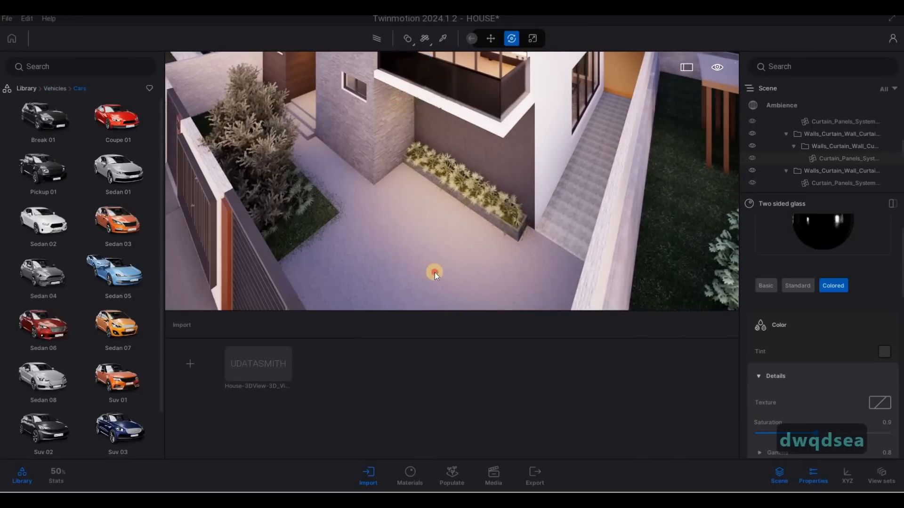
pyautogui.press('s')
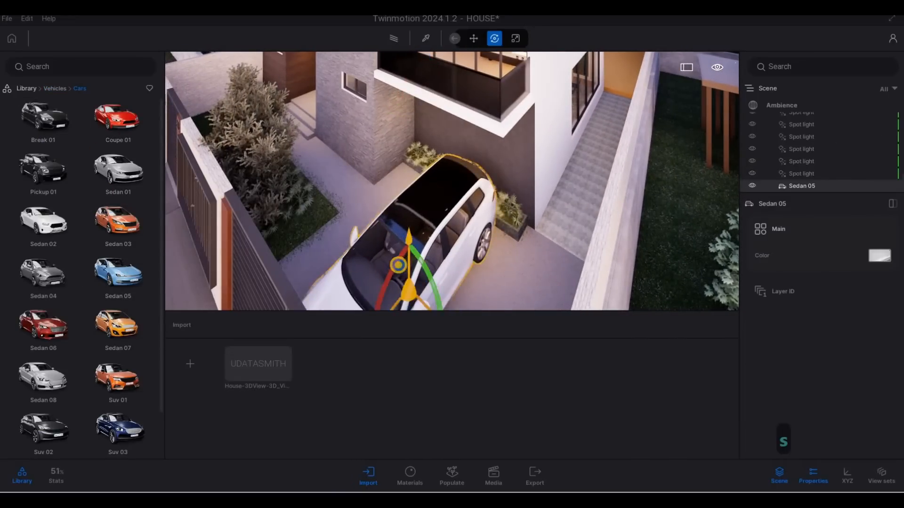
pyautogui.press('d')
pyautogui.press('e')
pyautogui.moveTo(397, 264); pyautogui.dragTo(494, 250, button='right')
pyautogui.press('d')
pyautogui.press('w')
pyautogui.press('d')
pyautogui.press('s')
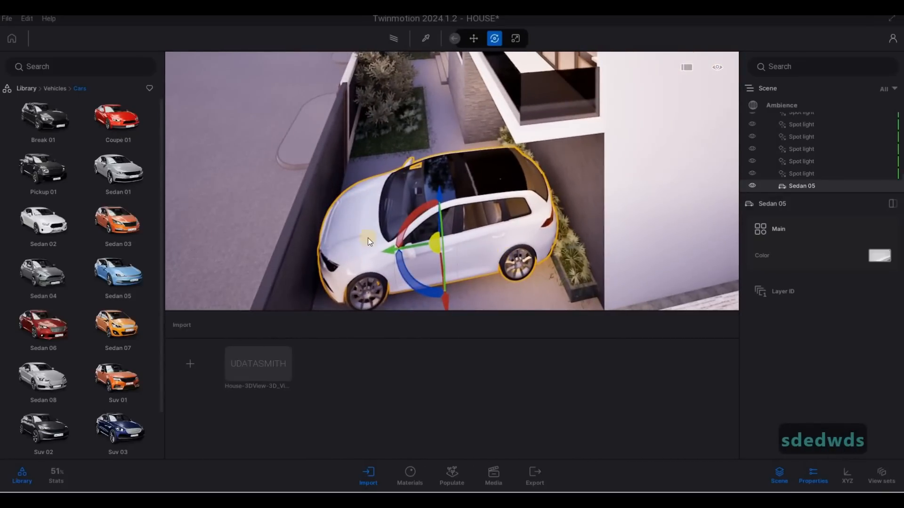
pyautogui.press('Delete')
pyautogui.moveTo(44, 325); pyautogui.dragTo(440, 254)
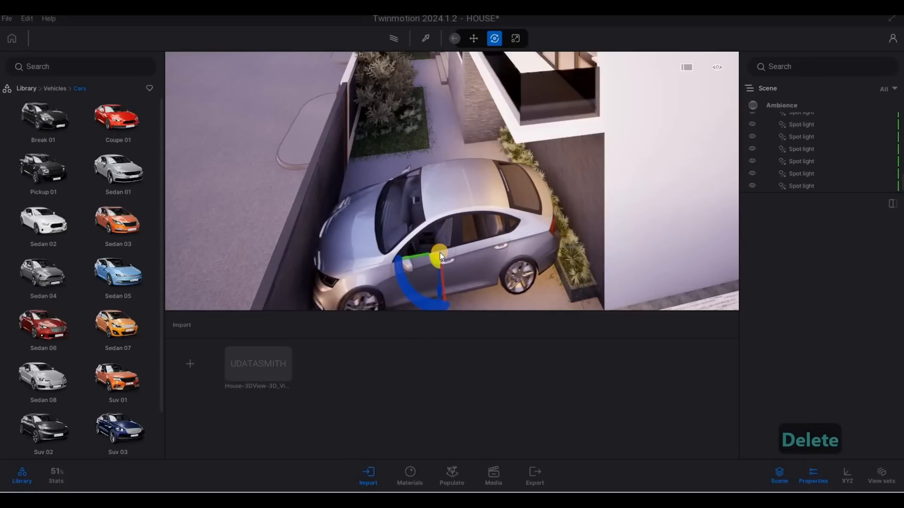
pyautogui.press('Delete')
# - Place Suv 01 in the driveway facing the gate and shift it sideways toward the boundary wall
pyautogui.moveTo(118, 377); pyautogui.dragTo(450, 256)
pyautogui.click(377, 217)
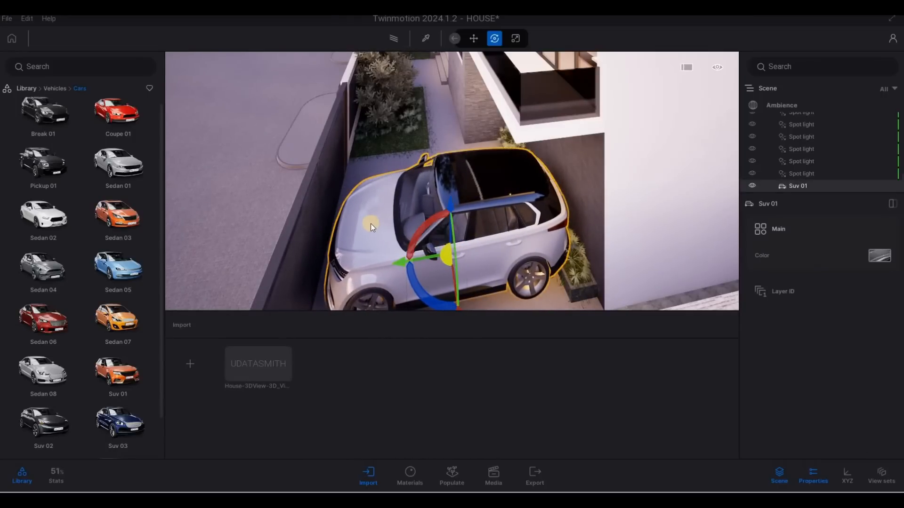
pyautogui.press('a')
pyautogui.press('a')
pyautogui.moveTo(387, 210); pyautogui.dragTo(546, 189, button='right')
pyautogui.press('e')
pyautogui.press('e')
pyautogui.press('e')
pyautogui.press('e')
pyautogui.press('e')
pyautogui.press('e')
pyautogui.press('e')
pyautogui.press('e')
pyautogui.press('e')
pyautogui.press('s')
pyautogui.press('w')
pyautogui.press('a')
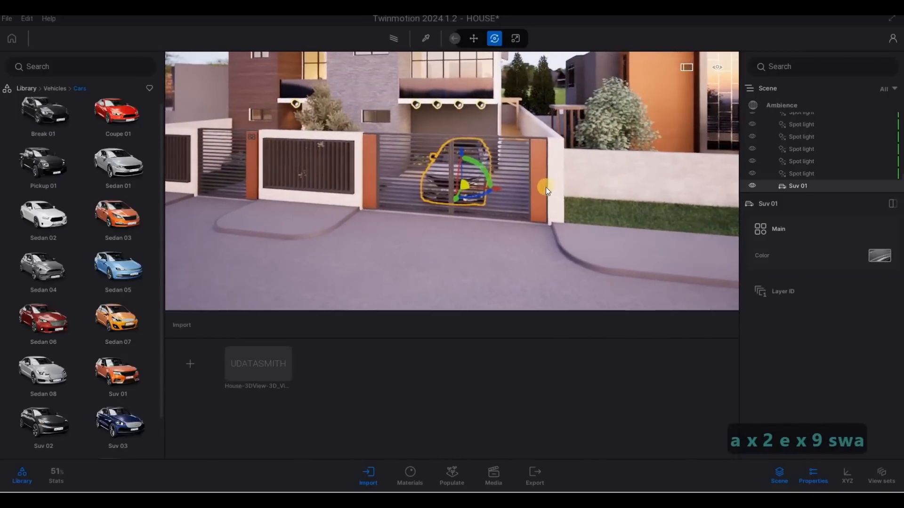
pyautogui.press('a')
pyautogui.press('a')
pyautogui.press('a')
pyautogui.press('a')
pyautogui.press('a')
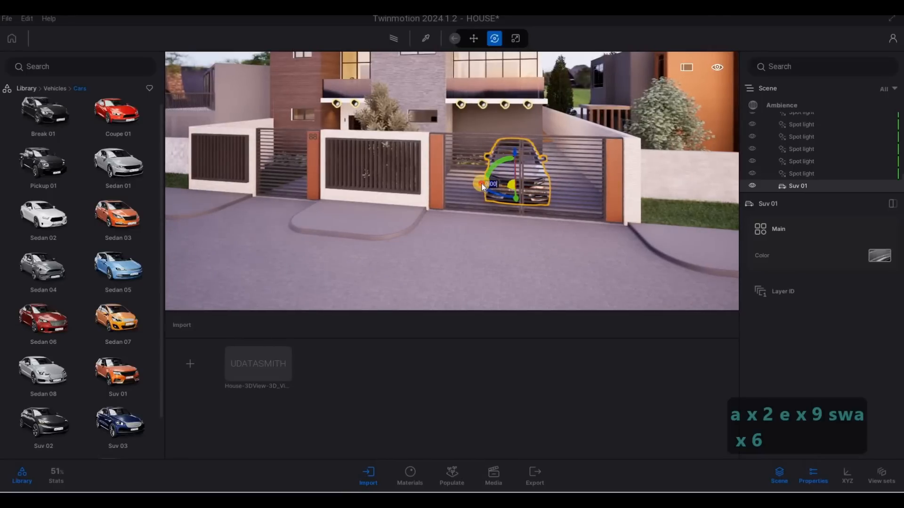
pyautogui.moveTo(481, 184); pyautogui.dragTo(519, 182)
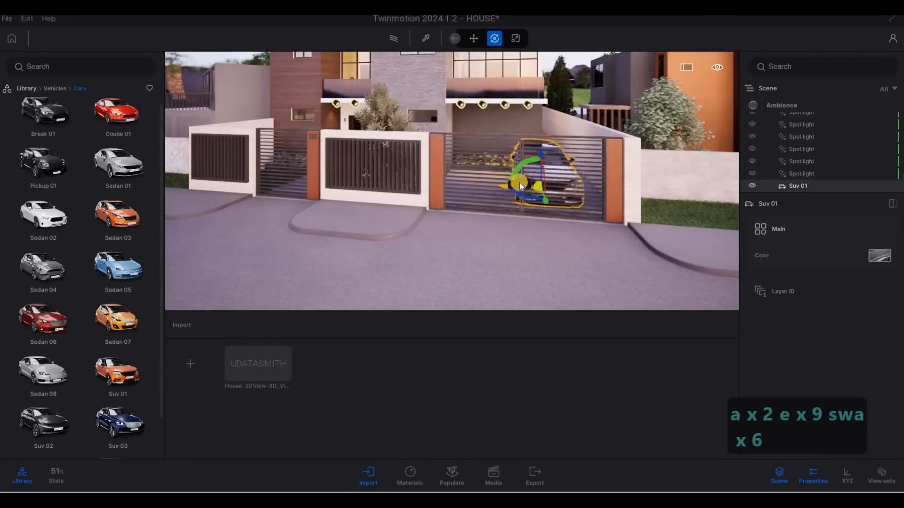
# - Place Motorbike 01 from the two-wheeled vehicles in the driveway and position it beside the SUV
pyautogui.press('w')
pyautogui.press('q')
pyautogui.moveTo(519, 196); pyautogui.dragTo(346, 171, button='right')
pyautogui.press('d')
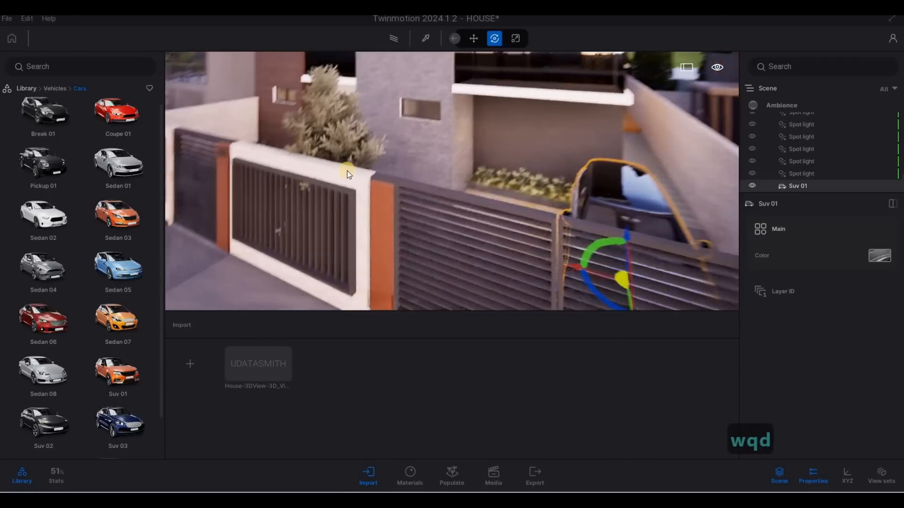
pyautogui.press('d')
pyautogui.press('d')
pyautogui.press('d')
pyautogui.press('d')
pyautogui.press('d')
pyautogui.click(55, 88)
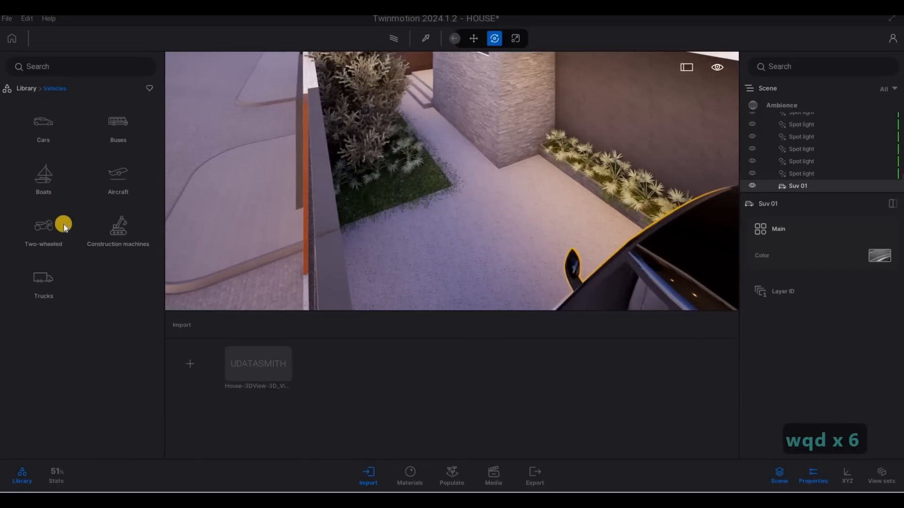
pyautogui.click(43, 225)
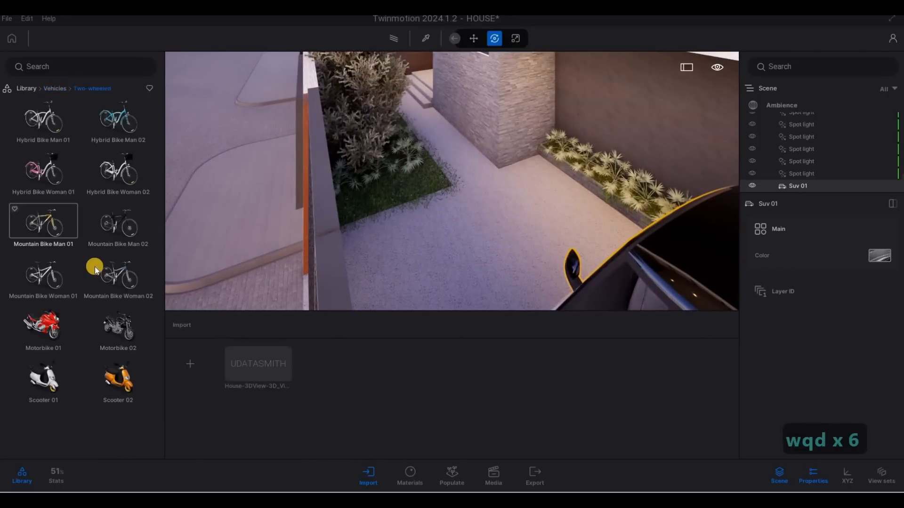
pyautogui.moveTo(47, 326); pyautogui.dragTo(489, 248)
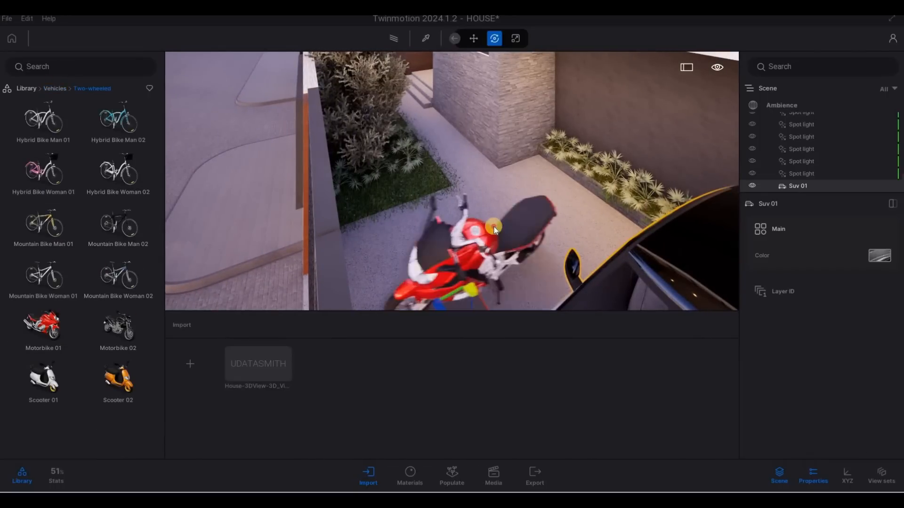
pyautogui.press('a')
pyautogui.moveTo(565, 258); pyautogui.dragTo(412, 214)
pyautogui.press('s')
pyautogui.press('a')
pyautogui.press('e')
pyautogui.moveTo(411, 213); pyautogui.dragTo(400, 120, button='right')
pyautogui.press('s')
pyautogui.press('Escape')
pyautogui.press('Escape')
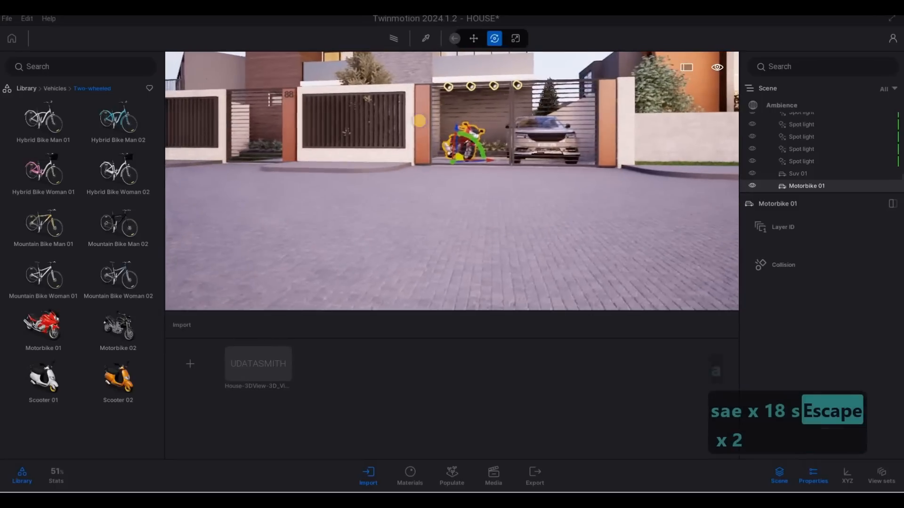
# - Nudge the SUV slightly sideways toward the motorbike and deselect it
pyautogui.press('s')
pyautogui.press('q')
pyautogui.press('d')
pyautogui.press('d')
pyautogui.press('d')
pyautogui.press('d')
pyautogui.press('s')
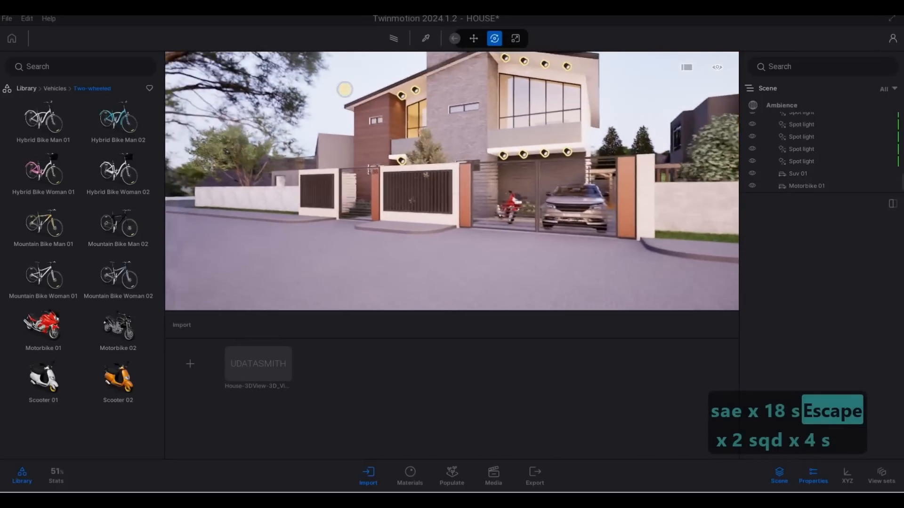
pyautogui.press('a')
pyautogui.press('w')
pyautogui.press('q')
pyautogui.press('q')
pyautogui.press('q')
pyautogui.press('q')
pyautogui.press('q')
pyautogui.press('q')
pyautogui.press('q')
pyautogui.press('q')
pyautogui.press('q')
pyautogui.press('q')
pyautogui.press('q')
pyautogui.press('q')
pyautogui.press('q')
pyautogui.press('q')
pyautogui.press('q')
pyautogui.press('q')
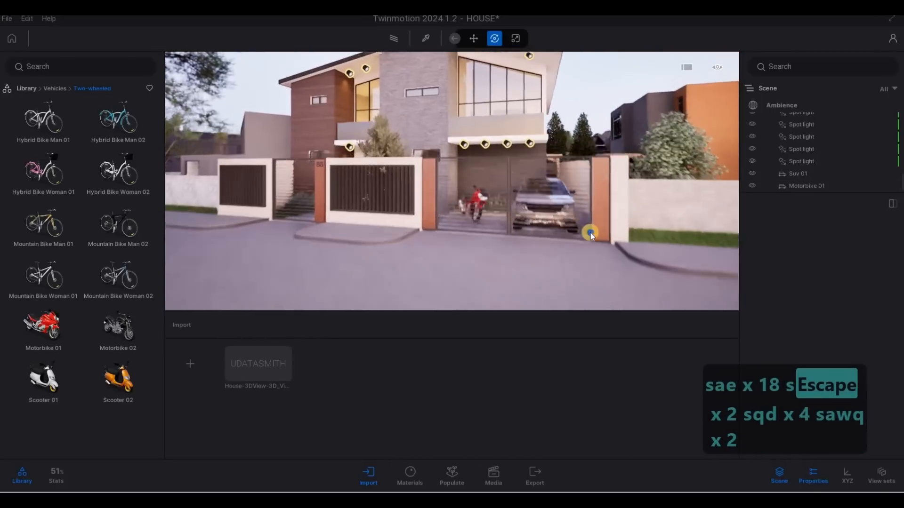
pyautogui.press('q')
pyautogui.press('q')
pyautogui.press('q')
pyautogui.press('q')
pyautogui.press('q')
pyautogui.press('q')
pyautogui.press('q')
pyautogui.press('q')
pyautogui.press('q')
pyautogui.press('q')
pyautogui.press('q')
pyautogui.press('q')
pyautogui.press('q')
pyautogui.press('q')
pyautogui.press('q')
pyautogui.press('q')
pyautogui.press('q')
pyautogui.press('q')
pyautogui.press('q')
pyautogui.press('q')
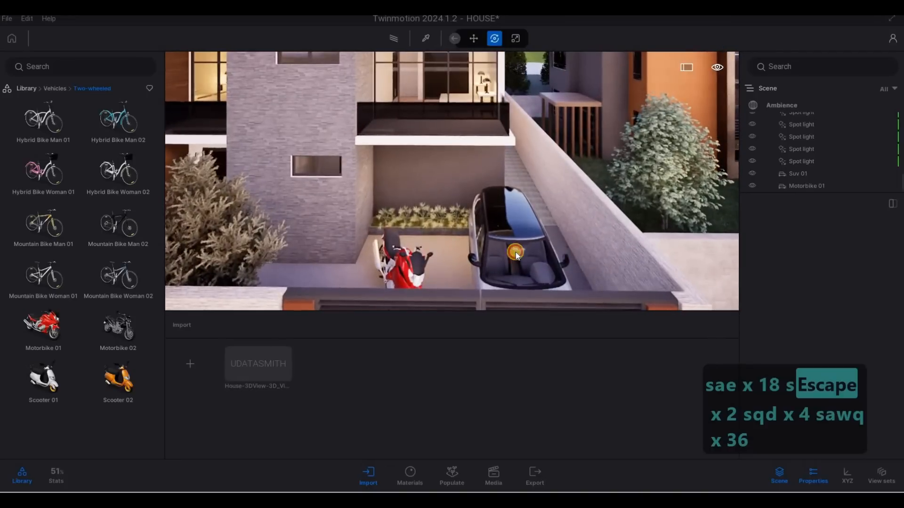
pyautogui.click(475, 288)
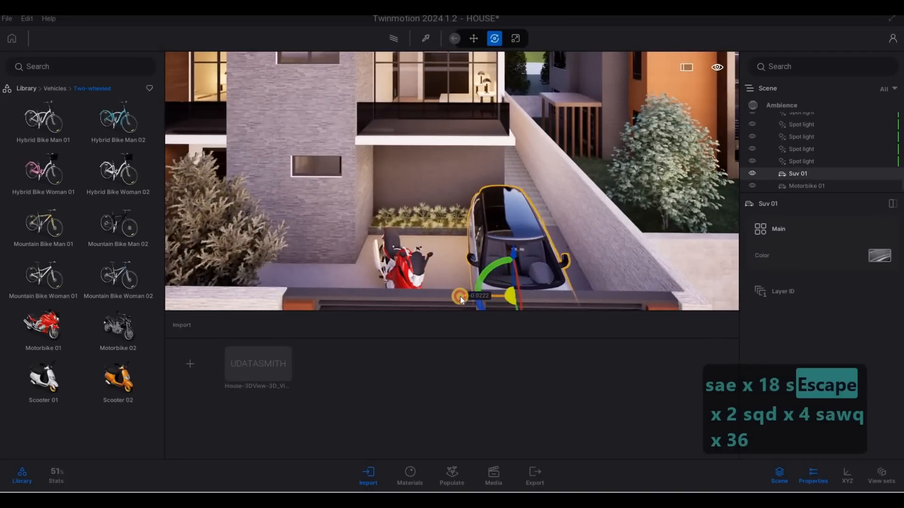
pyautogui.press('s')
pyautogui.moveTo(486, 191); pyautogui.dragTo(470, 175, button='right')
pyautogui.press('e')
pyautogui.press('e')
pyautogui.press('e')
pyautogui.press('e')
pyautogui.press('e')
pyautogui.press('e')
pyautogui.press('e')
pyautogui.press('e')
pyautogui.press('e')
pyautogui.press('e')
pyautogui.press('e')
pyautogui.press('e')
pyautogui.press('e')
pyautogui.press('e')
pyautogui.press('e')
pyautogui.press('e')
pyautogui.press('e')
pyautogui.press('e')
pyautogui.press('e')
pyautogui.press('e')
pyautogui.press('e')
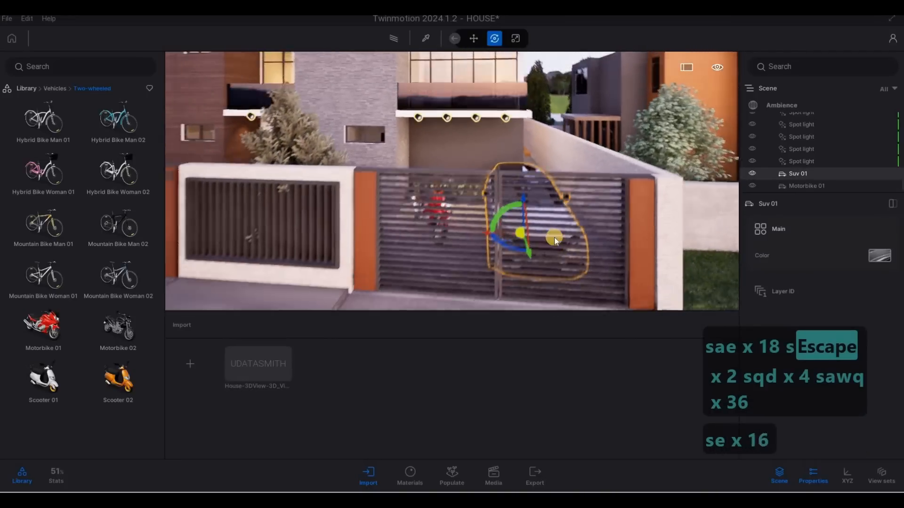
pyautogui.press('Escape')
pyautogui.press('Escape')
# - Frame the house and its gate from the street and return to the library's top level
pyautogui.press('s')
pyautogui.press('d')
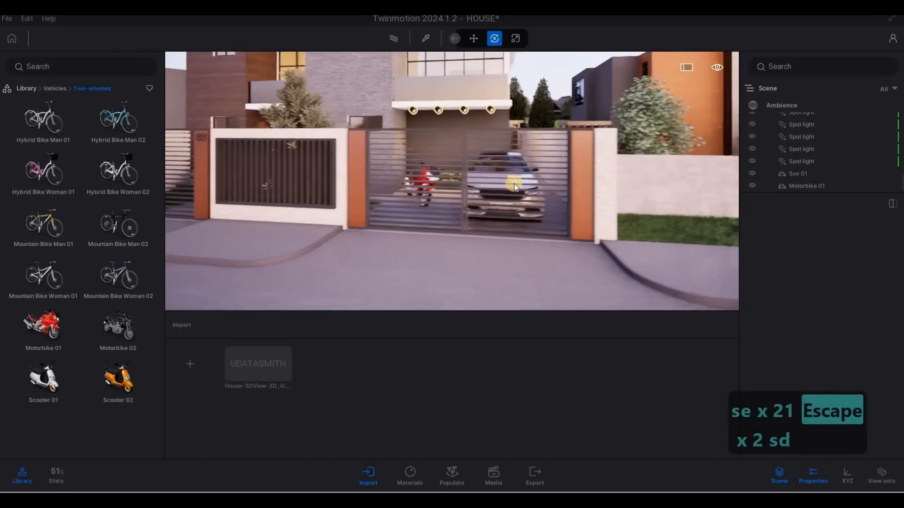
pyautogui.press('a')
pyautogui.press('e')
pyautogui.moveTo(399, 100); pyautogui.dragTo(445, 95, button='right')
pyautogui.press('d')
pyautogui.press('s')
pyautogui.press('d')
pyautogui.press('s')
pyautogui.press('a')
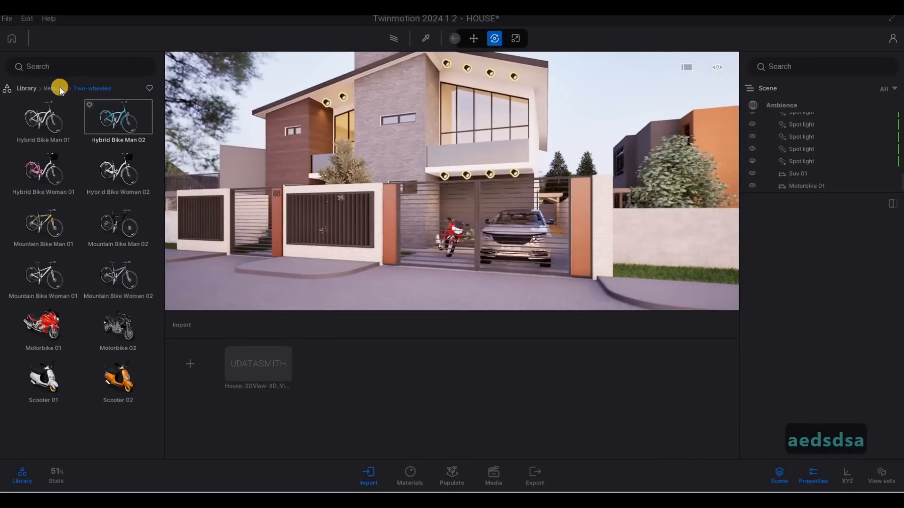
pyautogui.click(31, 91)
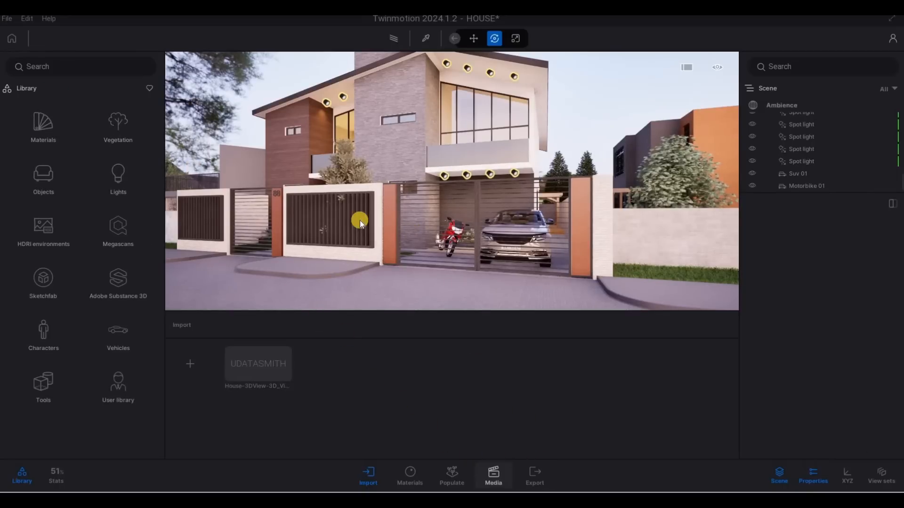
# - Show the image media list and pull the view back to include the whole house front
pyautogui.press('s')
pyautogui.press('s')
pyautogui.press('s')
pyautogui.press('a')
pyautogui.press('a')
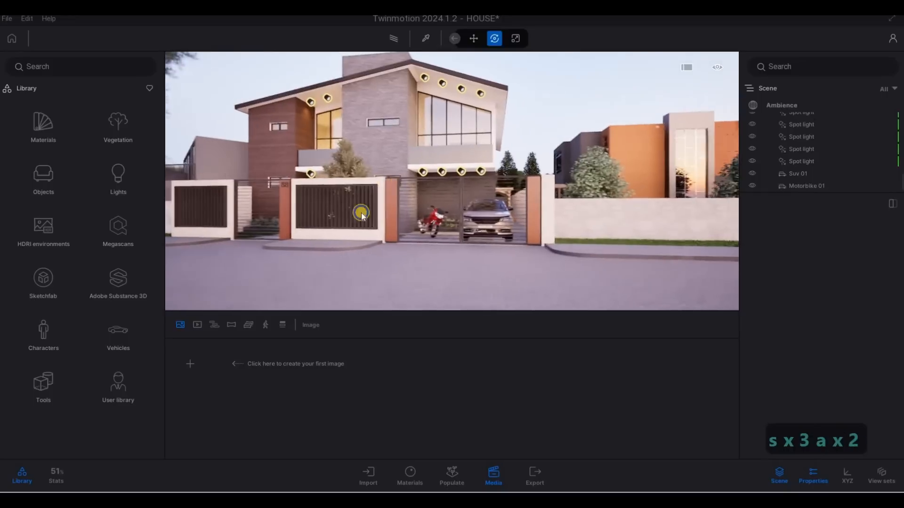
pyautogui.press('d')
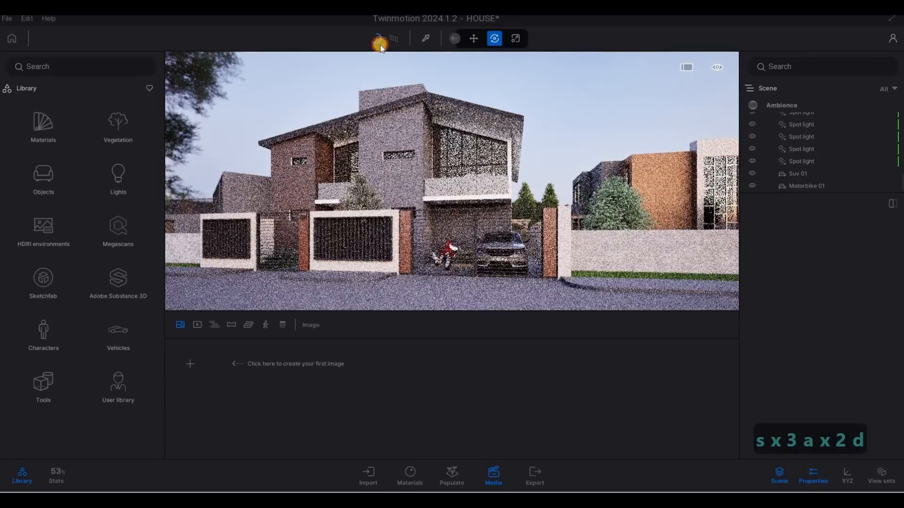
# - Preview the house's street view with path-traced rendering and return to the real-time view
pyautogui.click(380, 45)
pyautogui.click(369, 85)
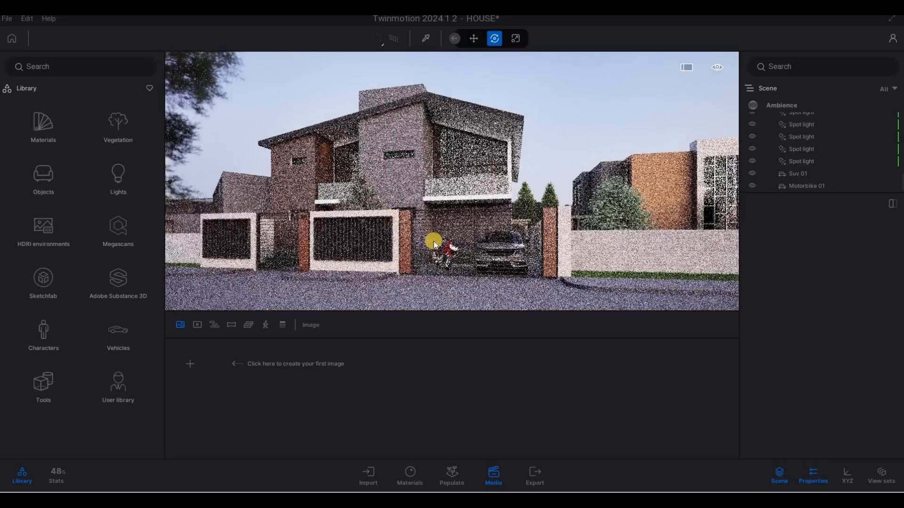
pyautogui.moveTo(426, 244); pyautogui.dragTo(426, 244, button='right')
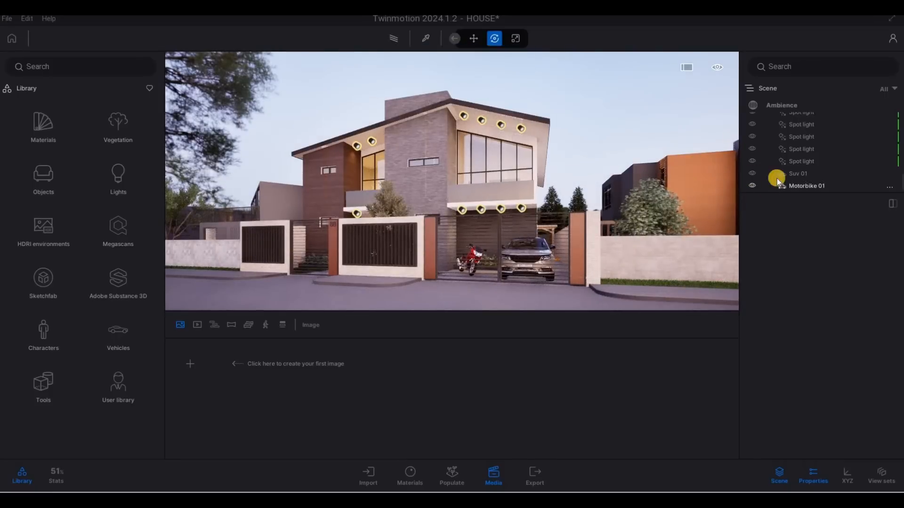
# - In the ambience environment settings, keep the weather nearly clear and change the season to snowy winter
pyautogui.click(778, 106)
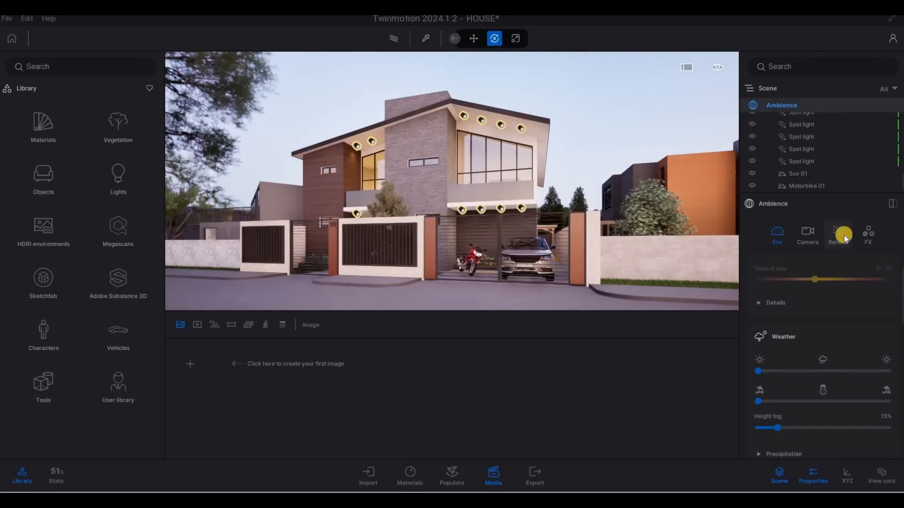
pyautogui.click(779, 238)
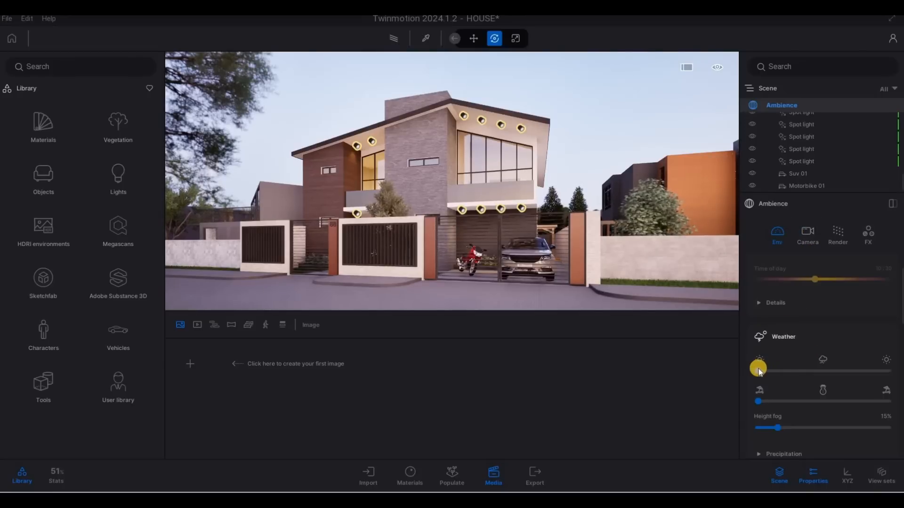
pyautogui.moveTo(812, 372); pyautogui.dragTo(803, 374)
pyautogui.moveTo(763, 399); pyautogui.dragTo(821, 403)
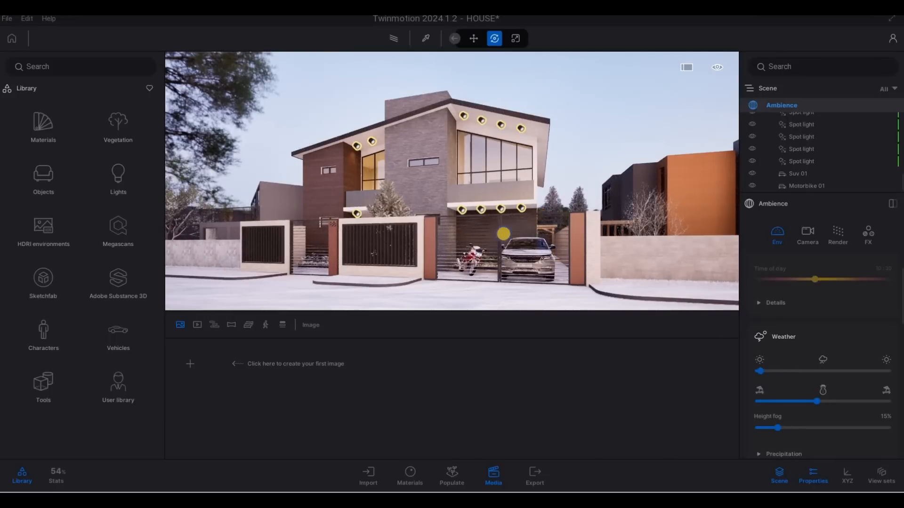
# - Shift the season away from snowy winter through autumn and set it to green summer at the start of its range
pyautogui.press('d')
pyautogui.press('d')
pyautogui.press('w')
pyautogui.press('d')
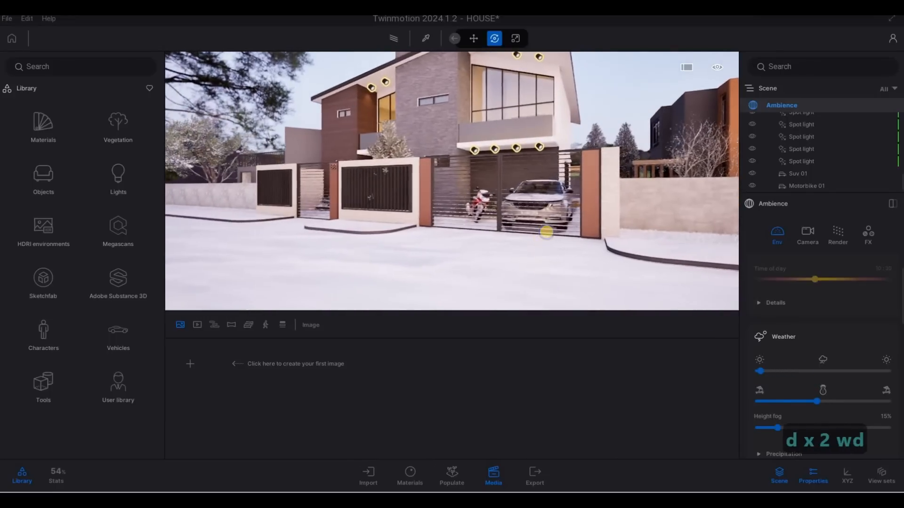
pyautogui.press('s')
pyautogui.press('a')
pyautogui.moveTo(534, 239); pyautogui.dragTo(529, 231, button='right')
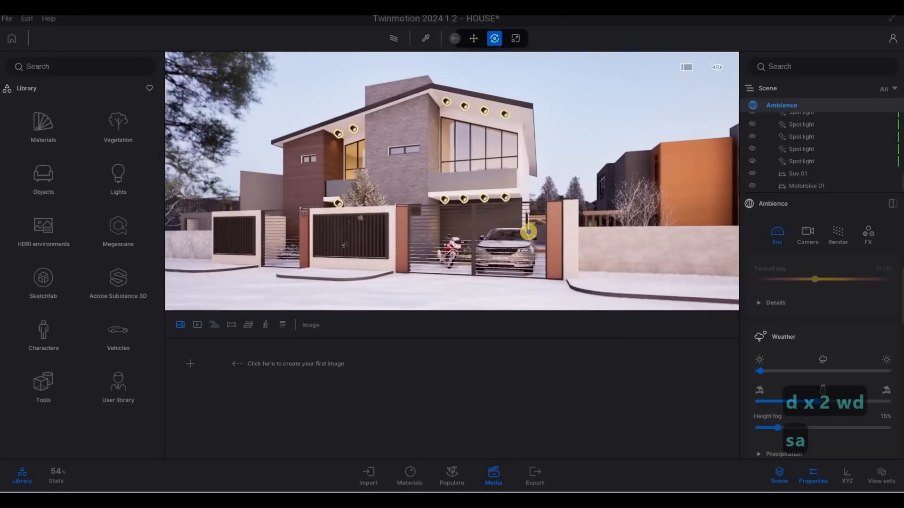
pyautogui.click(809, 402)
pyautogui.moveTo(808, 402); pyautogui.dragTo(838, 404)
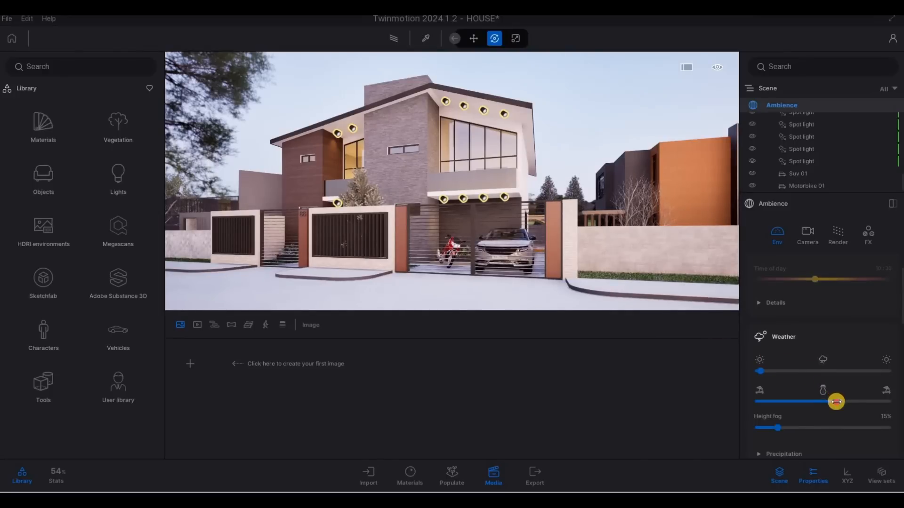
pyautogui.moveTo(783, 401); pyautogui.dragTo(803, 403)
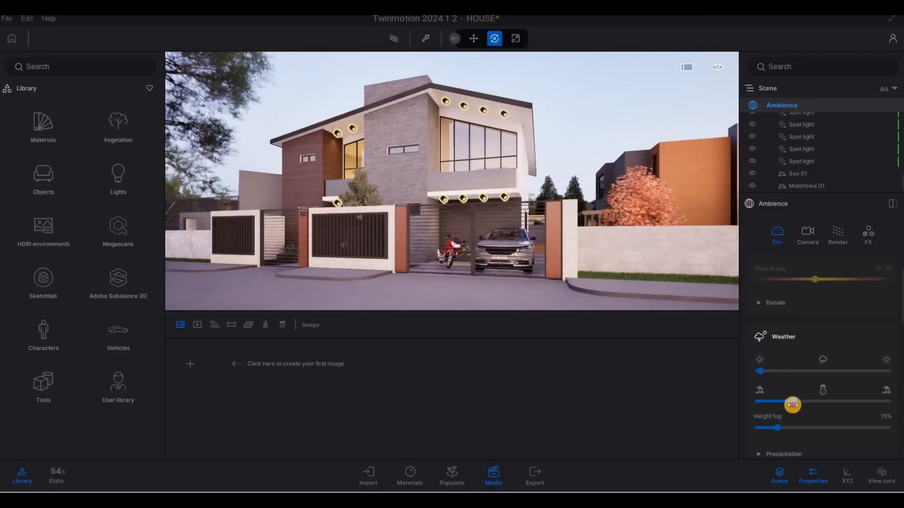
pyautogui.press('d')
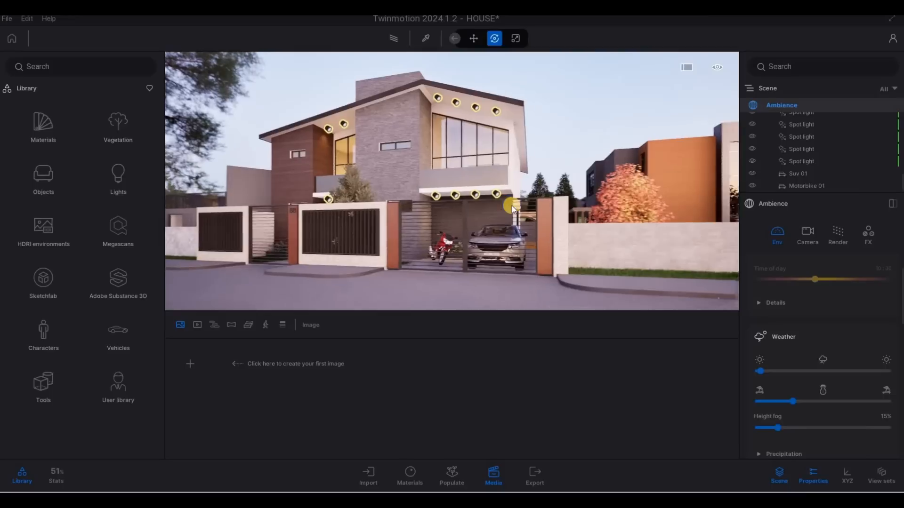
pyautogui.press('Escape')
pyautogui.press('Escape')
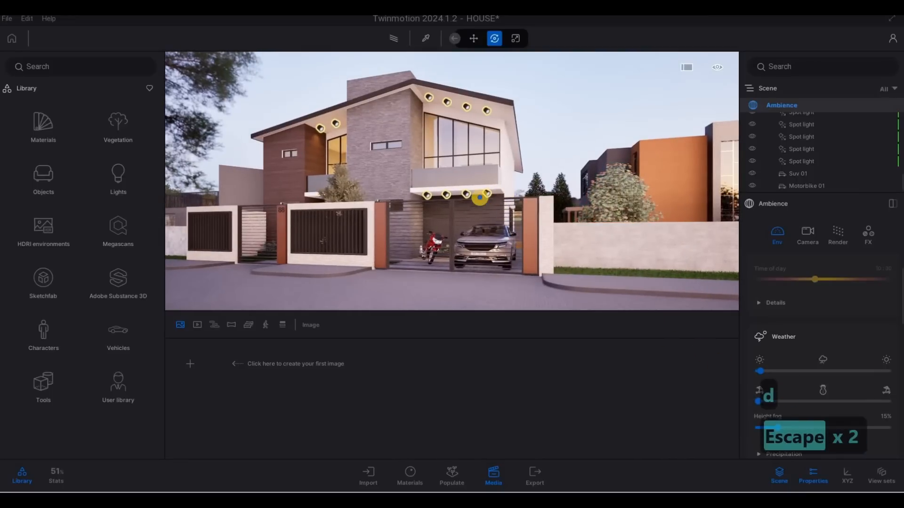
# - Reframe the house from the street and set the weather to wet, cloudy conditions just short of the rain midpoint
pyautogui.press('Escape')
pyautogui.press('Escape')
pyautogui.press('a')
pyautogui.press('a')
pyautogui.press('d')
pyautogui.press('w')
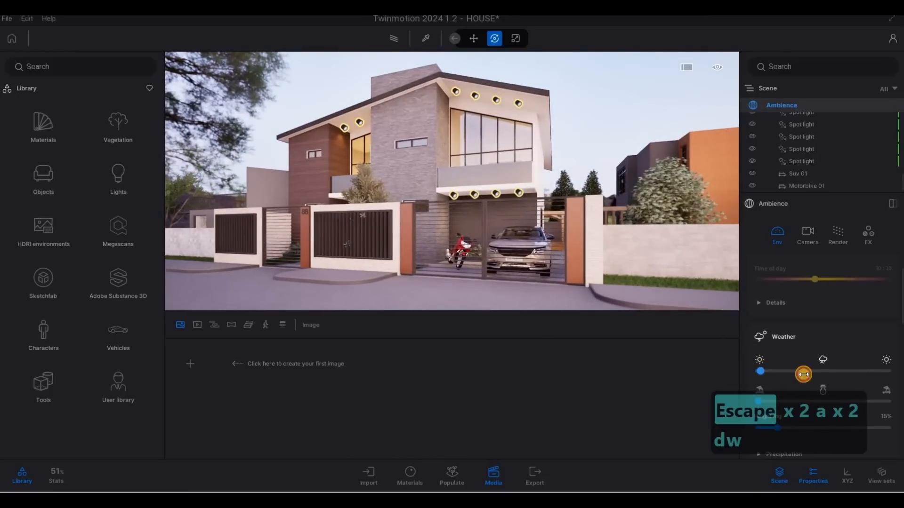
pyautogui.moveTo(813, 375); pyautogui.dragTo(815, 375)
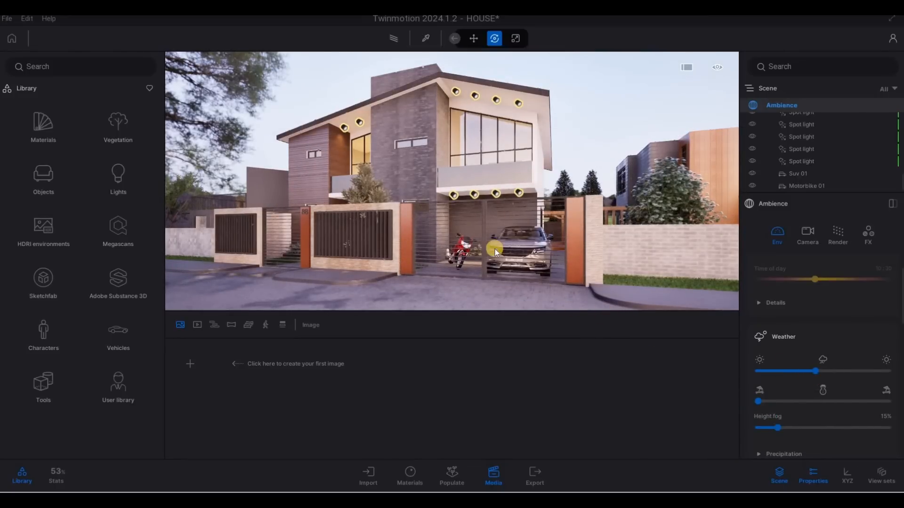
# - Expand the precipitation settings and set the surface wetness to 1.0
pyautogui.scroll(-2, 495, 247)
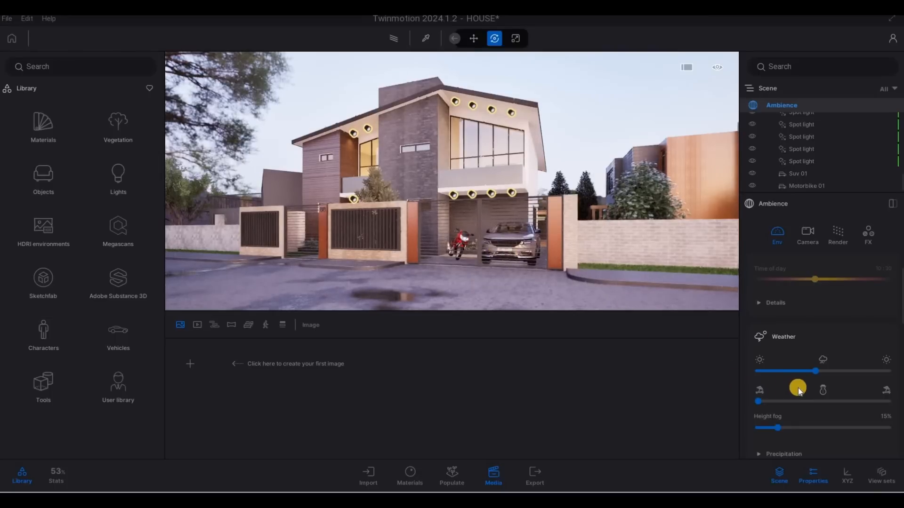
pyautogui.scroll(-3, 797, 390)
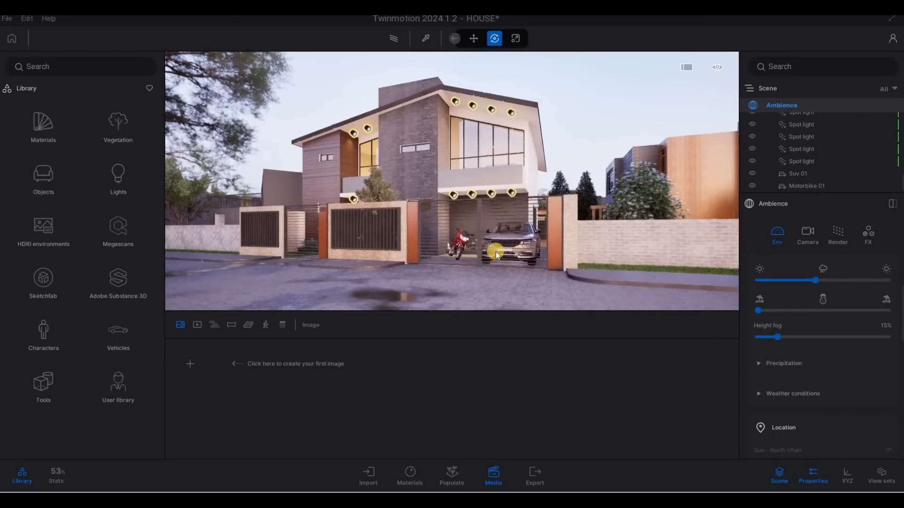
pyautogui.moveTo(496, 253); pyautogui.dragTo(513, 248, button='right')
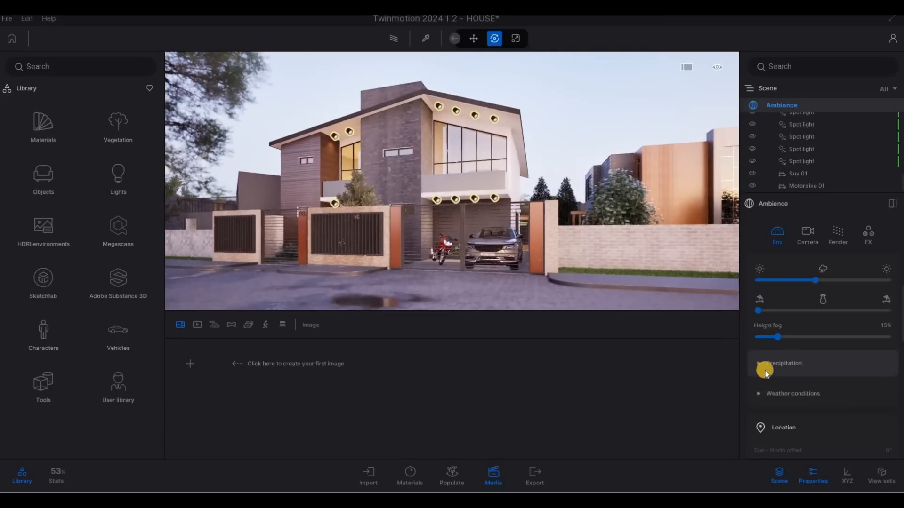
pyautogui.click(764, 369)
pyautogui.scroll(-5, 801, 411)
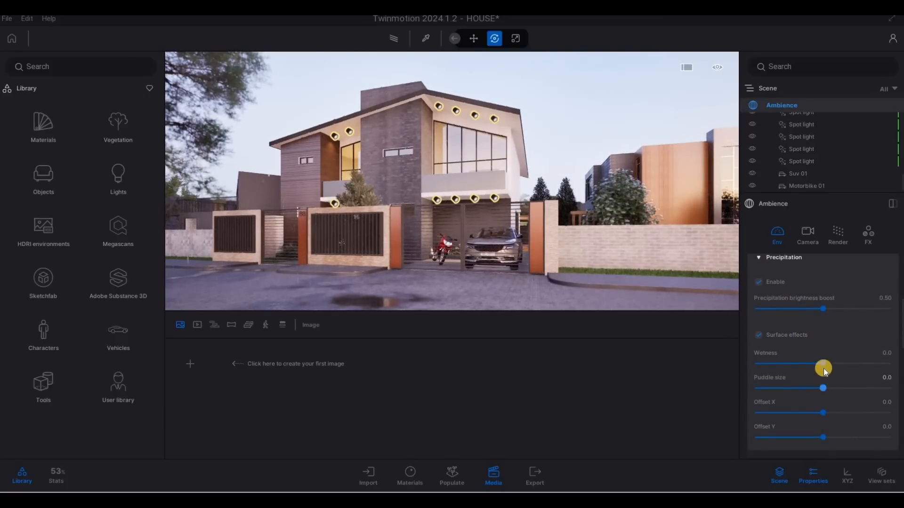
pyautogui.moveTo(843, 367); pyautogui.dragTo(883, 371)
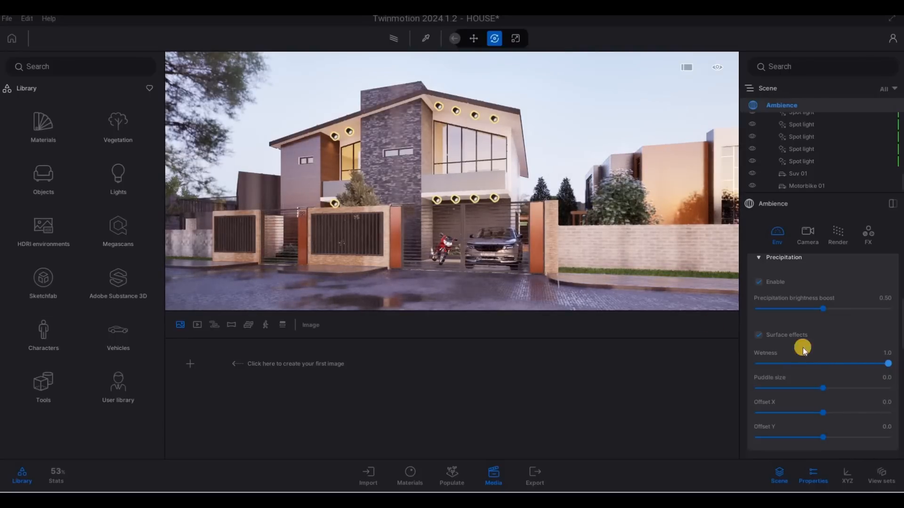
# - View the wet driveway from nearer the gate and reduce the surface wetness to 0.2
pyautogui.press('d')
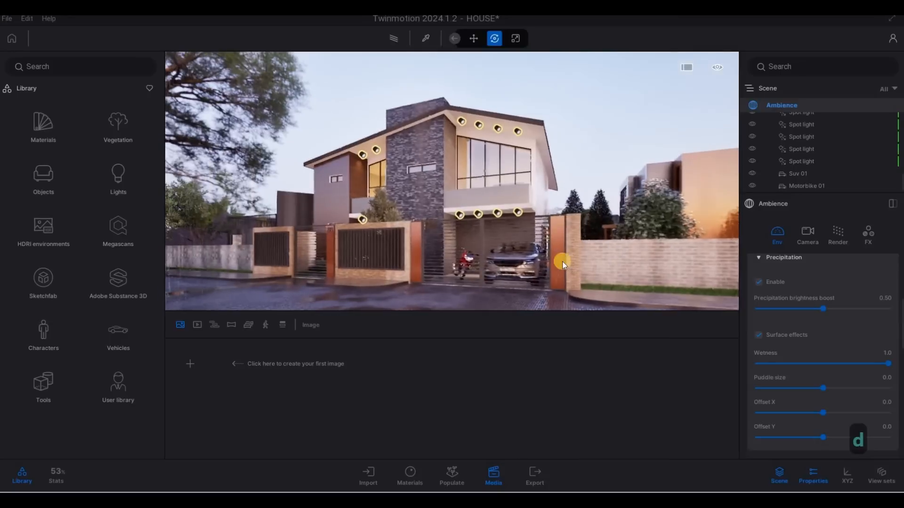
pyautogui.press('Escape')
pyautogui.press('Escape')
pyautogui.press('a')
pyautogui.press('w')
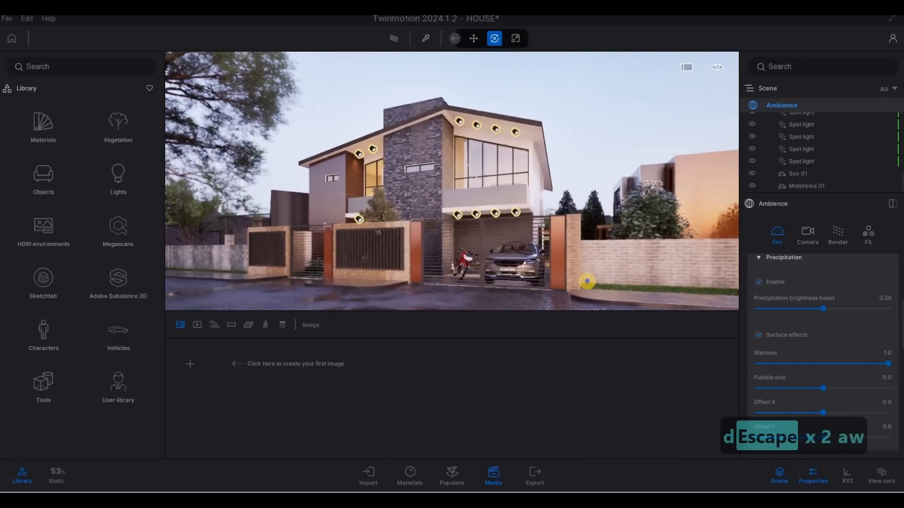
pyautogui.press('a')
pyautogui.press('w')
pyautogui.press('d')
pyautogui.press('d')
pyautogui.press('d')
pyautogui.press('d')
pyautogui.press('d')
pyautogui.press('d')
pyautogui.press('s')
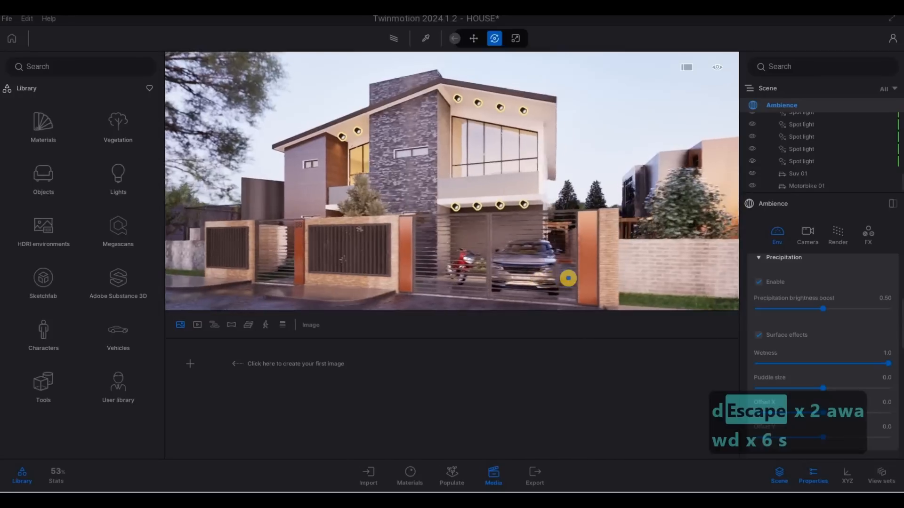
pyautogui.press('e')
pyautogui.press('w')
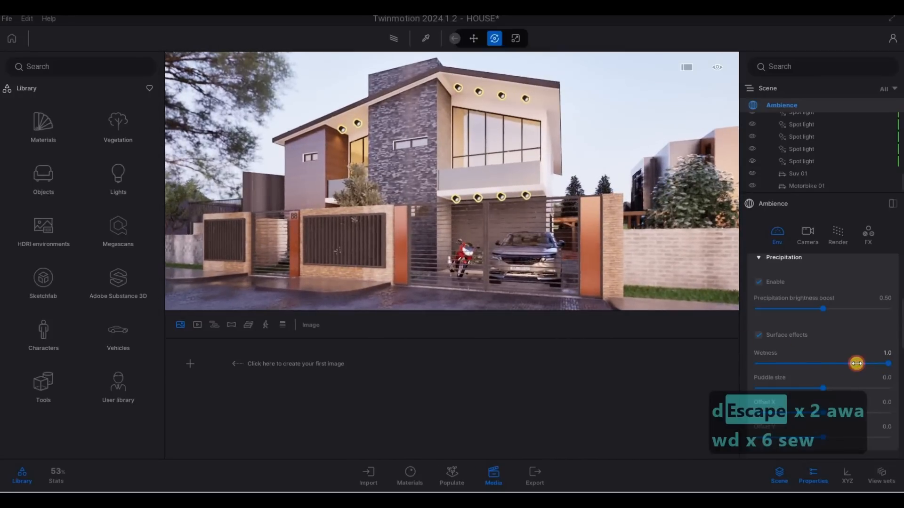
pyautogui.moveTo(836, 361)
pyautogui.mouseDown()
pyautogui.moveTo(828, 362)
pyautogui.moveTo(838, 361)
pyautogui.mouseUp()
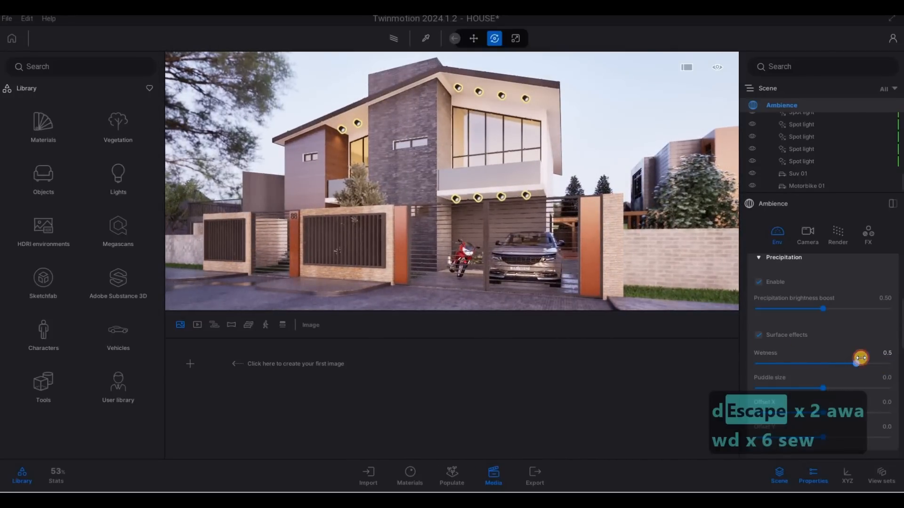
pyautogui.moveTo(861, 358); pyautogui.dragTo(834, 355)
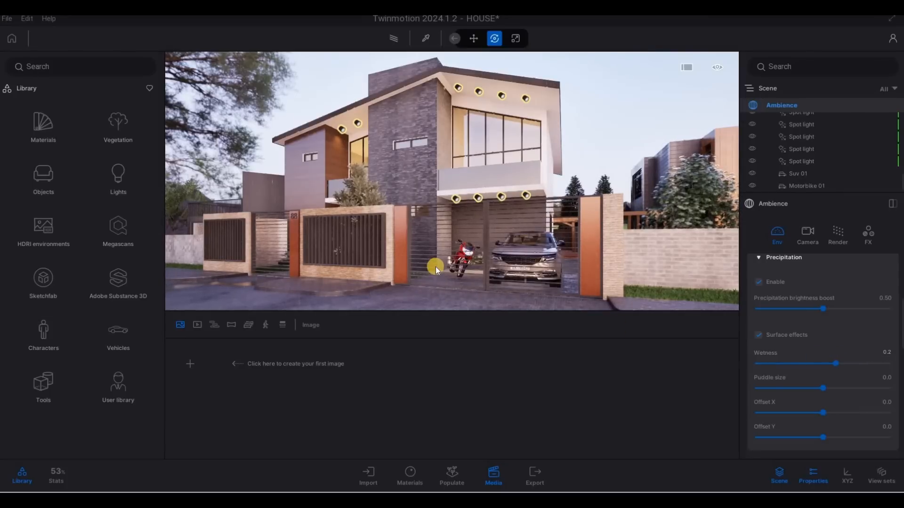
# - Preview the house with path-traced rendering, set the surface wetness to 0.7 and return to the real-time view
pyautogui.press('s')
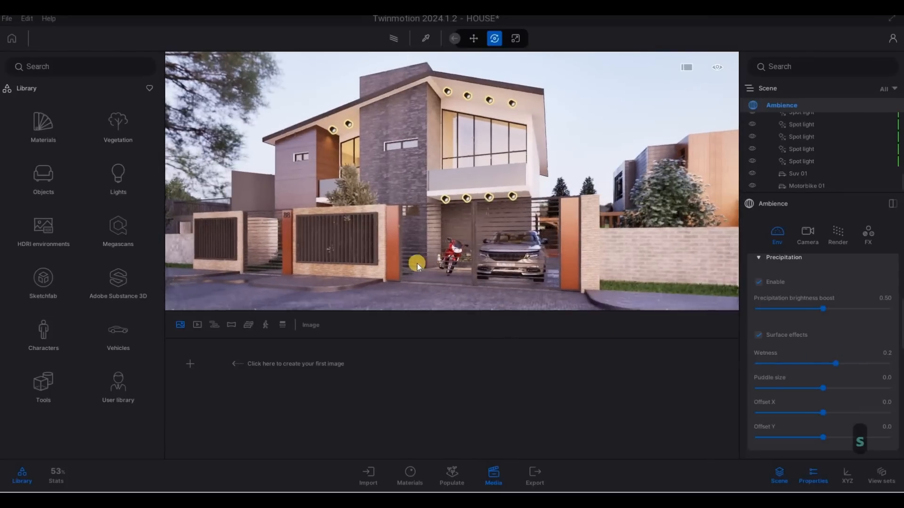
pyautogui.press('d')
pyautogui.click(394, 37)
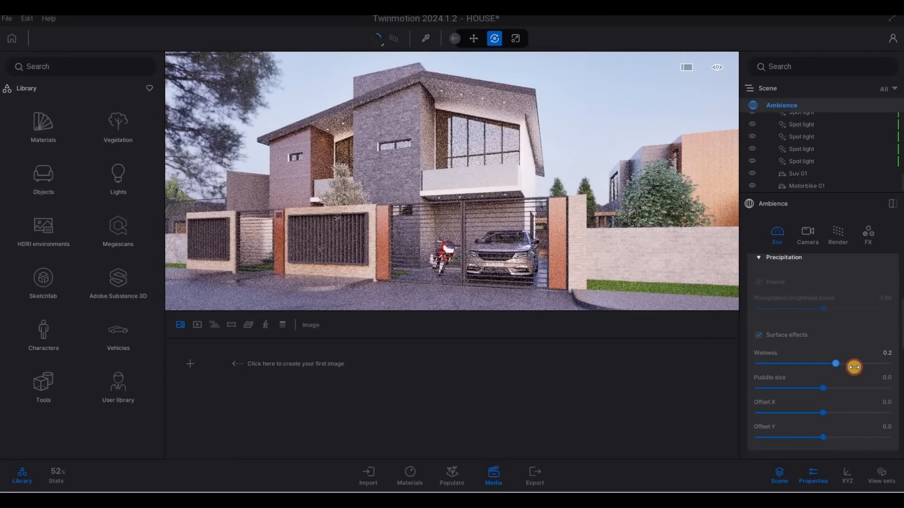
pyautogui.moveTo(853, 367); pyautogui.dragTo(867, 367)
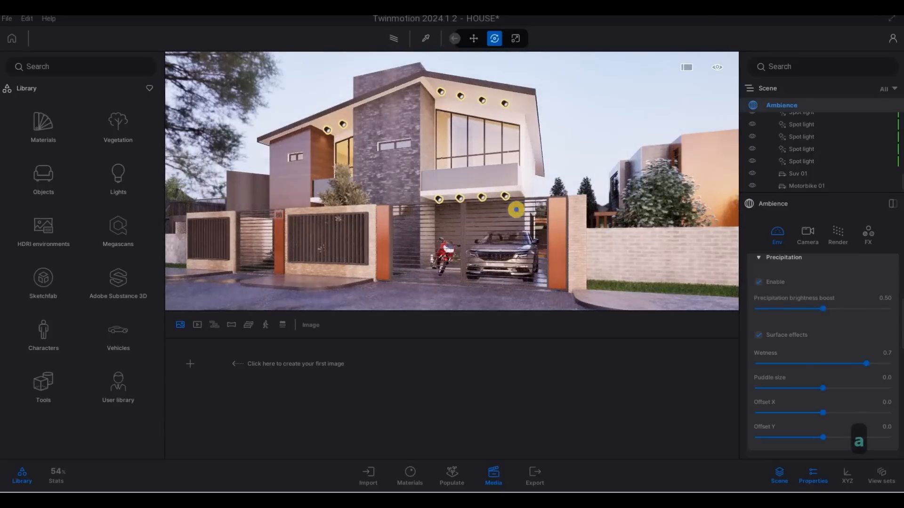
# - Examine the wet street and puddles from a wide frontal view of the house
pyautogui.press('a')
pyautogui.press('a')
pyautogui.press('a')
pyautogui.press('a')
pyautogui.press('a')
pyautogui.press('a')
pyautogui.press('a')
pyautogui.press('a')
pyautogui.press('a')
pyautogui.press('a')
pyautogui.press('a')
pyautogui.press('a')
pyautogui.press('a')
pyautogui.press('s')
pyautogui.press('s')
pyautogui.press('s')
pyautogui.press('s')
pyautogui.press('s')
pyautogui.press('s')
pyautogui.press('s')
pyautogui.press('s')
pyautogui.press('s')
pyautogui.press('s')
pyautogui.press('s')
pyautogui.press('s')
pyautogui.press('s')
pyautogui.press('s')
pyautogui.press('s')
pyautogui.press('s')
pyautogui.press('s')
pyautogui.press('s')
pyautogui.press('s')
pyautogui.press('s')
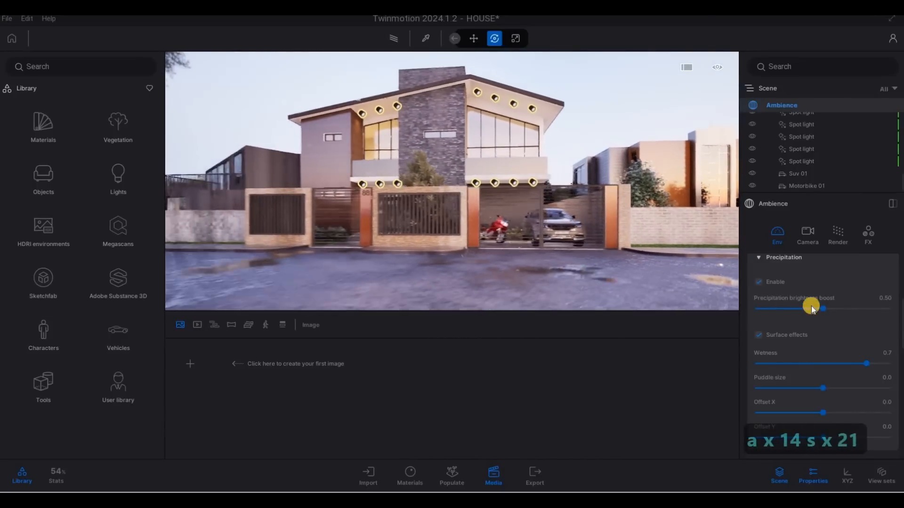
pyautogui.press('q')
pyautogui.press('s')
pyautogui.press('a')
pyautogui.press('s')
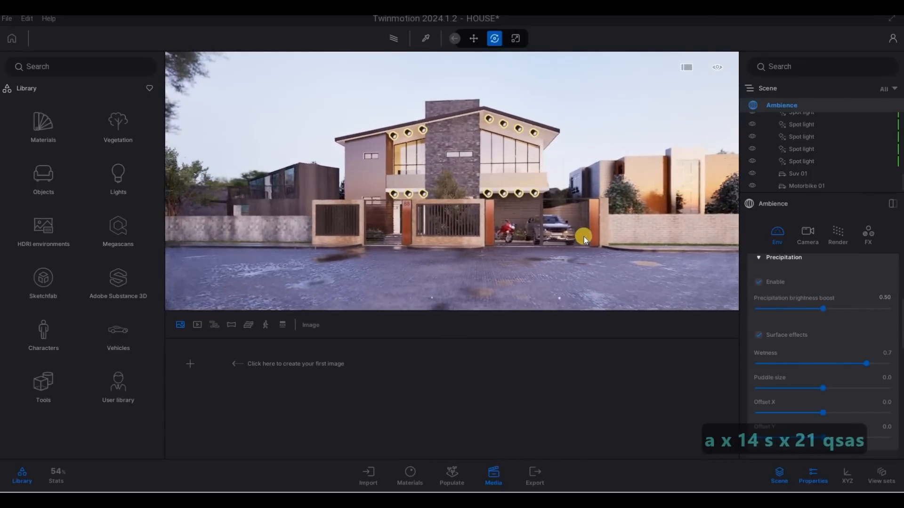
pyautogui.press('s')
pyautogui.press('s')
pyautogui.press('q')
pyautogui.press('a')
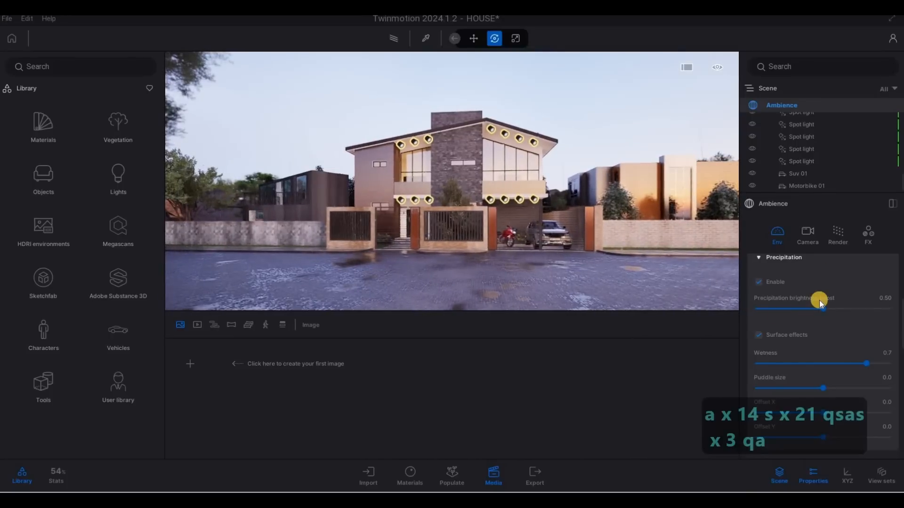
# - Set the precipitation brightness boost to 0.71 and readjust the weather to wet, cloudy conditions with puddles on the street
pyautogui.scroll(3, 818, 301)
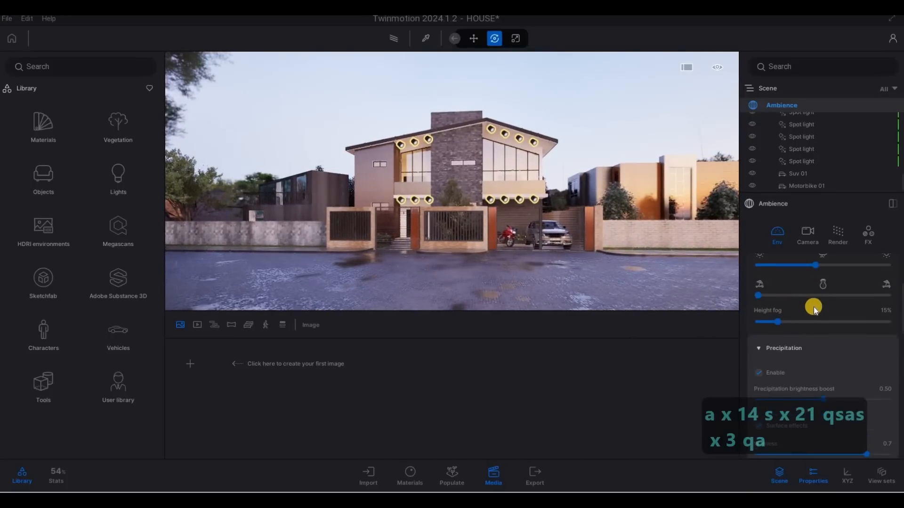
pyautogui.scroll(2, 814, 308)
pyautogui.moveTo(808, 307); pyautogui.dragTo(809, 307)
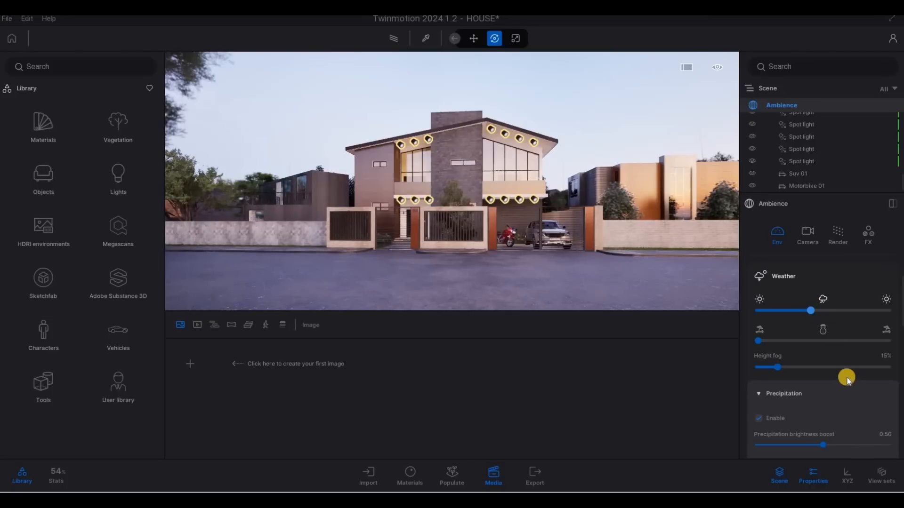
pyautogui.scroll(-1, 825, 417)
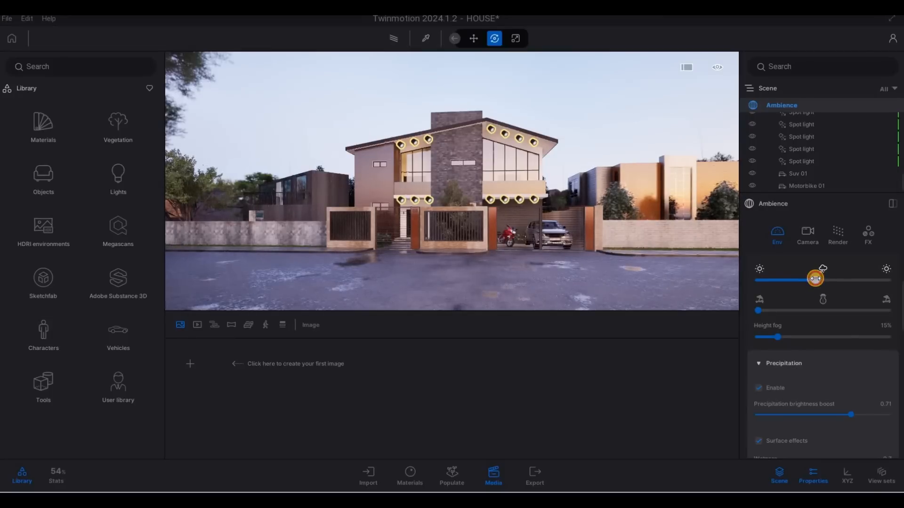
pyautogui.scroll(-1, 838, 374)
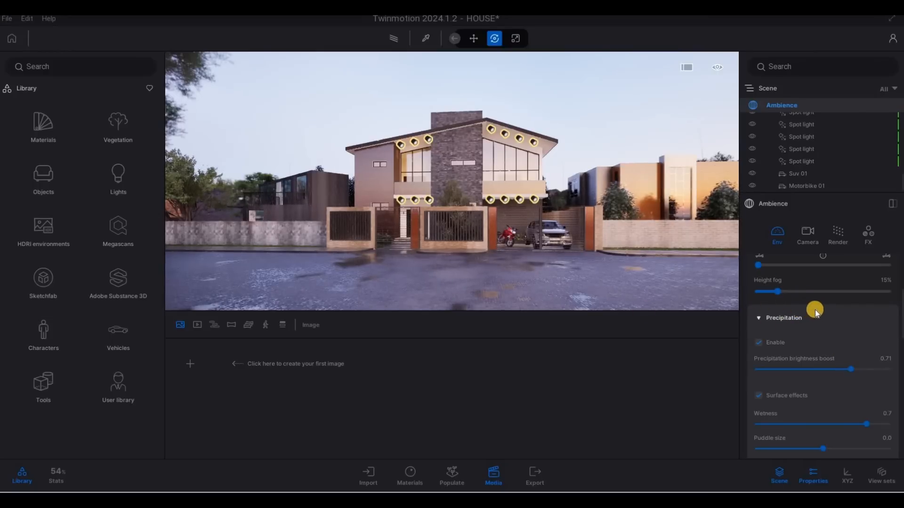
pyautogui.scroll(1, 813, 286)
# - Frame the whole house frontally from across the wet street and create a video starting with this view
pyautogui.press('e')
pyautogui.moveTo(578, 228); pyautogui.dragTo(574, 231, button='right')
pyautogui.press('s')
pyautogui.press('s')
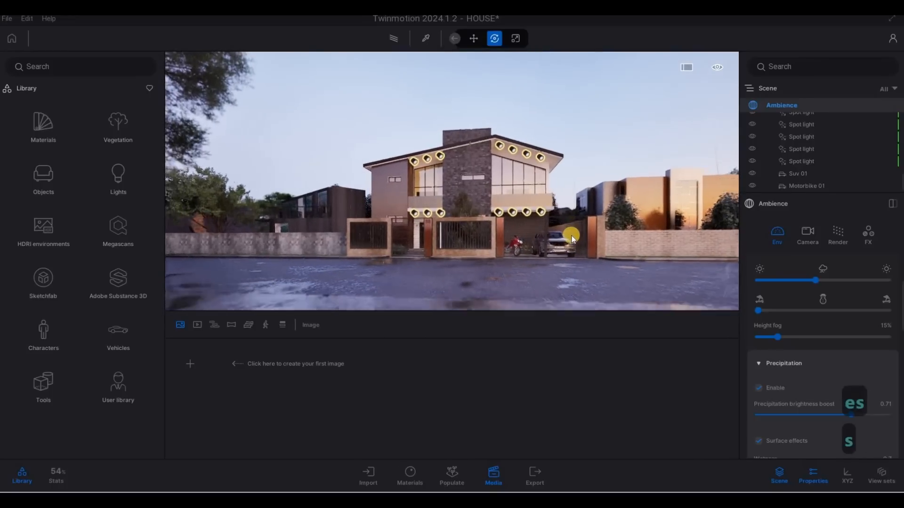
pyautogui.press('s')
pyautogui.press('s')
pyautogui.press('s')
pyautogui.press('s')
pyautogui.press('q')
pyautogui.press('s')
pyautogui.press('s')
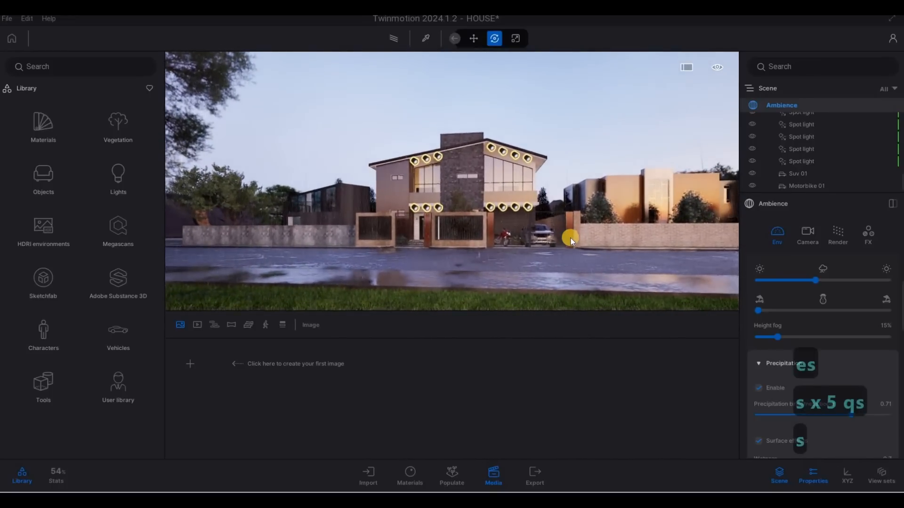
pyautogui.press('w')
pyautogui.press('w')
pyautogui.press('w')
pyautogui.press('w')
pyautogui.press('w')
pyautogui.press('w')
pyautogui.press('w')
pyautogui.press('w')
pyautogui.press('w')
pyautogui.press('w')
pyautogui.press('w')
pyautogui.moveTo(570, 239); pyautogui.dragTo(573, 252, button='right')
pyautogui.press('e')
pyautogui.press('e')
pyautogui.press('s')
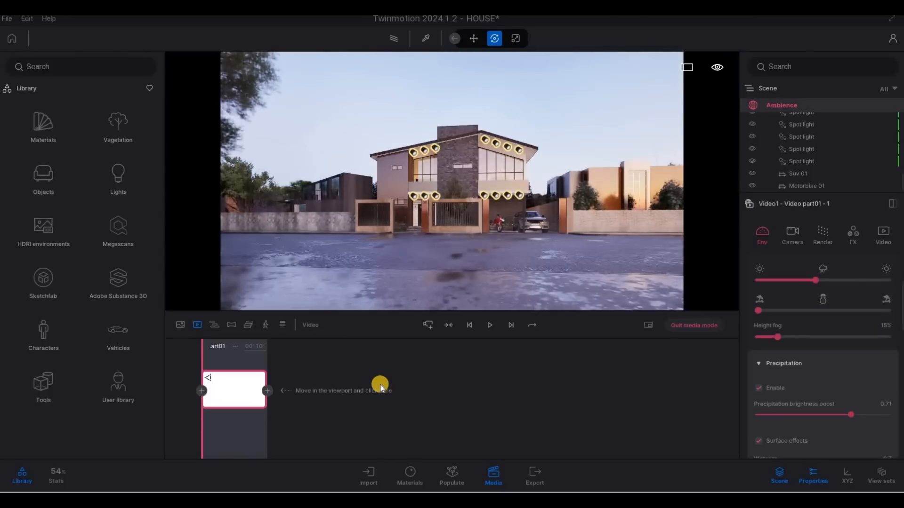
# - Add a close frontal view of the house and its gate as the first part's second keyframe and set the duration to 7 seconds
pyautogui.press('w')
pyautogui.press('w')
pyautogui.press('w')
pyautogui.press('w')
pyautogui.press('w')
pyautogui.press('w')
pyautogui.press('w')
pyautogui.press('w')
pyautogui.press('w')
pyautogui.press('w')
pyautogui.press('w')
pyautogui.press('w')
pyautogui.press('w')
pyautogui.press('w')
pyautogui.press('w')
pyautogui.press('w')
pyautogui.press('w')
pyautogui.press('w')
pyautogui.press('w')
pyautogui.press('w')
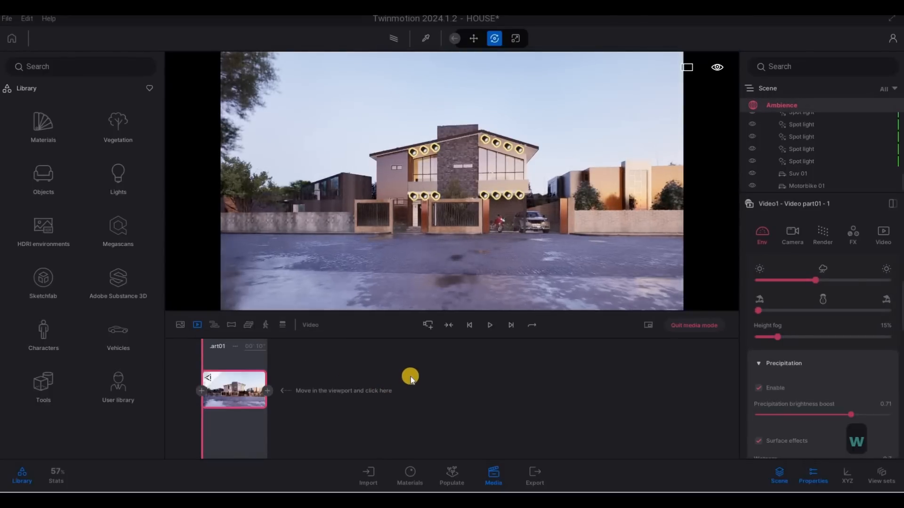
pyautogui.press('w')
pyautogui.press('w')
pyautogui.press('w')
pyautogui.press('w')
pyautogui.press('w')
pyautogui.press('w')
pyautogui.press('w')
pyautogui.press('w')
pyautogui.press('w')
pyautogui.press('w')
pyautogui.press('w')
pyautogui.press('w')
pyautogui.press('w')
pyautogui.press('w')
pyautogui.press('w')
pyautogui.press('w')
pyautogui.press('w')
pyautogui.press('w')
pyautogui.press('w')
pyautogui.press('w')
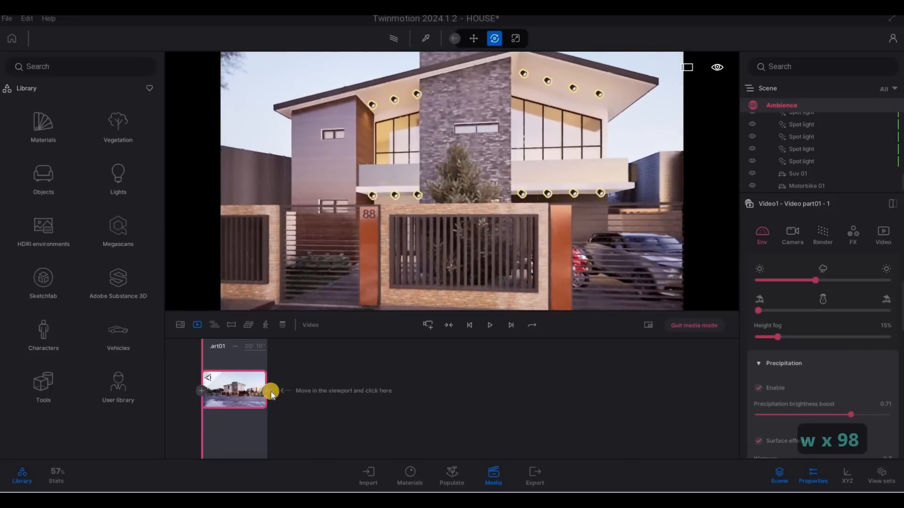
pyautogui.click(281, 349)
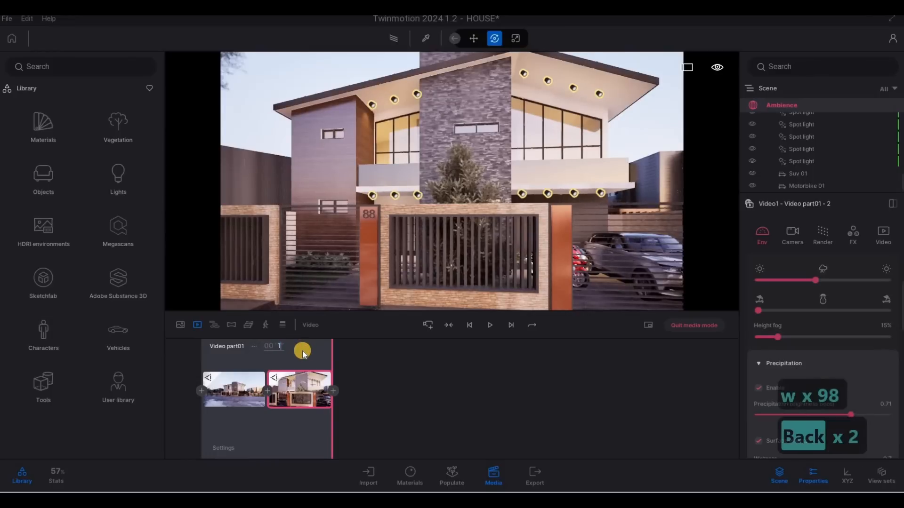
pyautogui.write('7')
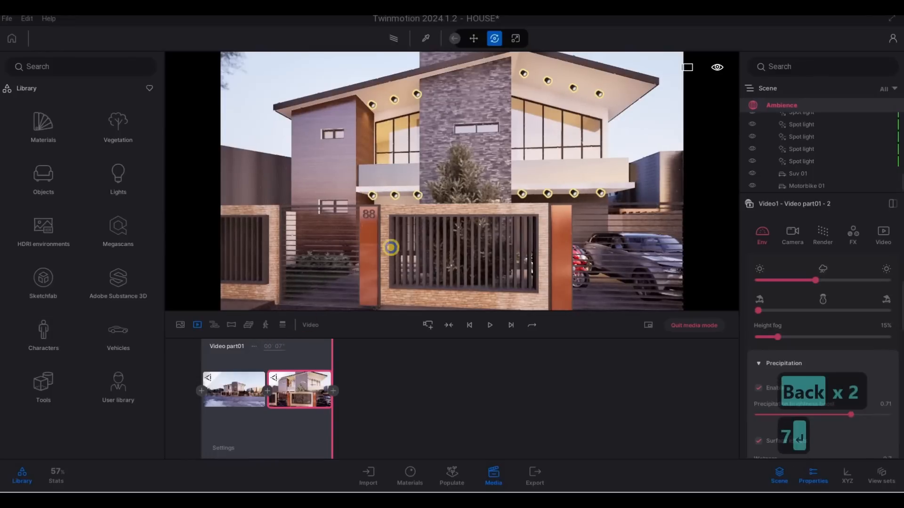
# - Frame the house and front fence obliquely from the left neighbour's side and start a second video part with this view
pyautogui.write('q')
pyautogui.press('a')
pyautogui.press('a')
pyautogui.press('a')
pyautogui.press('a')
pyautogui.press('a')
pyautogui.press('a')
pyautogui.press('a')
pyautogui.press('a')
pyautogui.press('a')
pyautogui.press('a')
pyautogui.press('a')
pyautogui.press('a')
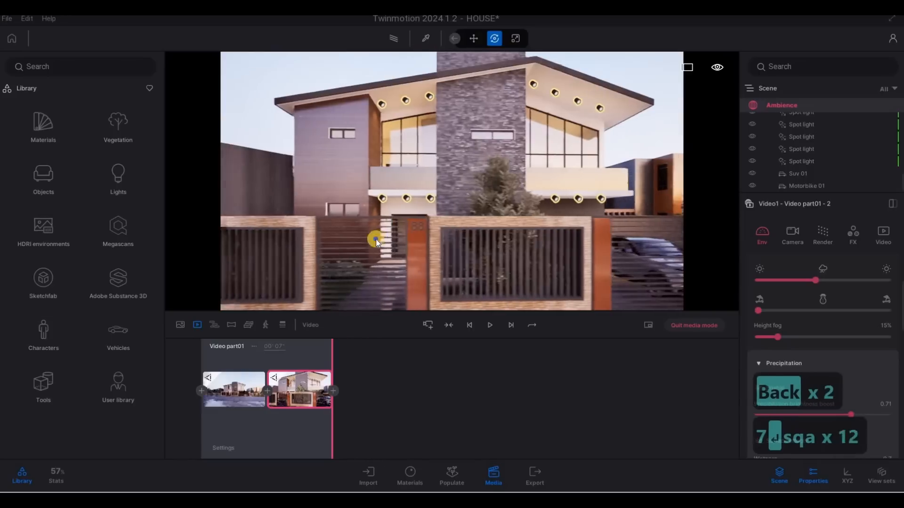
pyautogui.press('q')
pyautogui.press('a')
pyautogui.press('a')
pyautogui.press('a')
pyautogui.press('a')
pyautogui.press('a')
pyautogui.press('a')
pyautogui.press('a')
pyautogui.press('a')
pyautogui.press('a')
pyautogui.press('a')
pyautogui.press('a')
pyautogui.press('a')
pyautogui.press('a')
pyautogui.press('a')
pyautogui.press('a')
pyautogui.press('a')
pyautogui.press('a')
pyautogui.press('a')
pyautogui.press('a')
pyautogui.press('a')
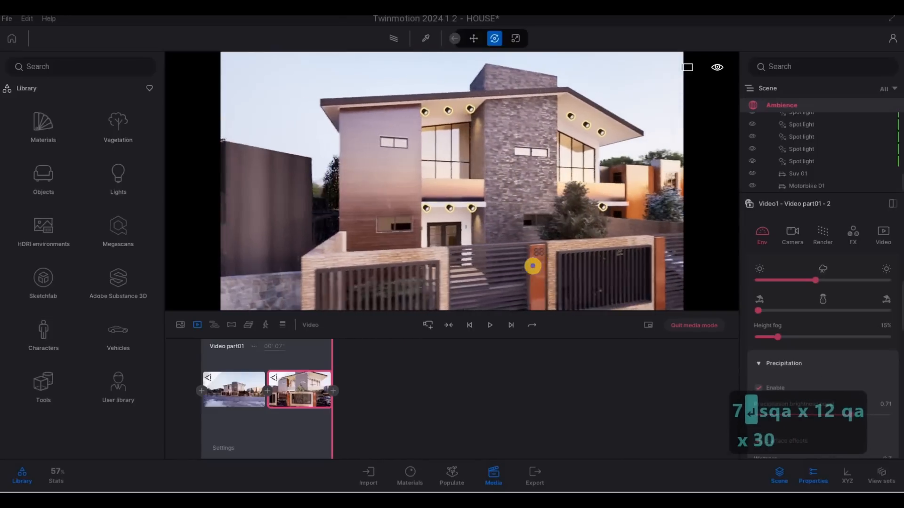
pyautogui.press('s')
pyautogui.press('a')
pyautogui.press('a')
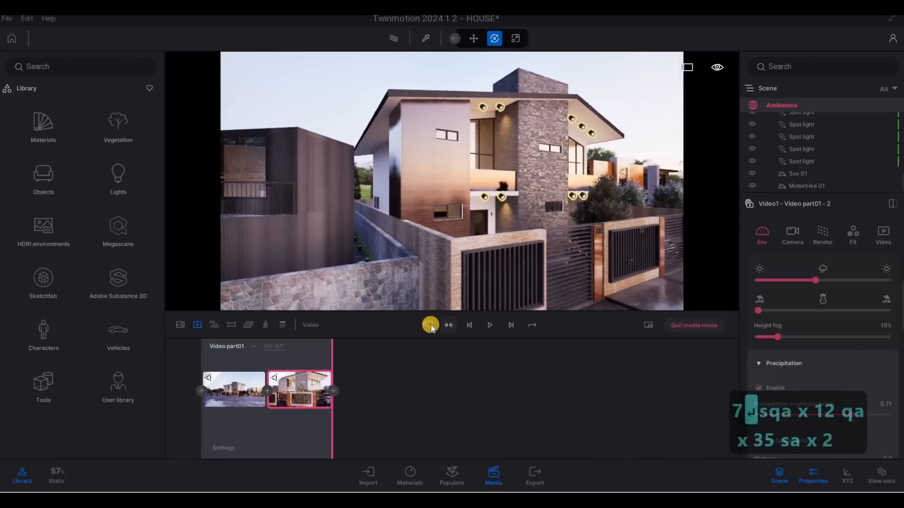
# - Move the camera sideways along the fence and add a frontal view of the house as the second part's second keyframe
pyautogui.press('d')
pyautogui.press('d')
pyautogui.press('d')
pyautogui.press('d')
pyautogui.press('d')
pyautogui.press('d')
pyautogui.press('d')
pyautogui.press('d')
pyautogui.press('d')
pyautogui.press('d')
pyautogui.press('d')
pyautogui.press('d')
pyautogui.press('d')
pyautogui.press('d')
pyautogui.press('d')
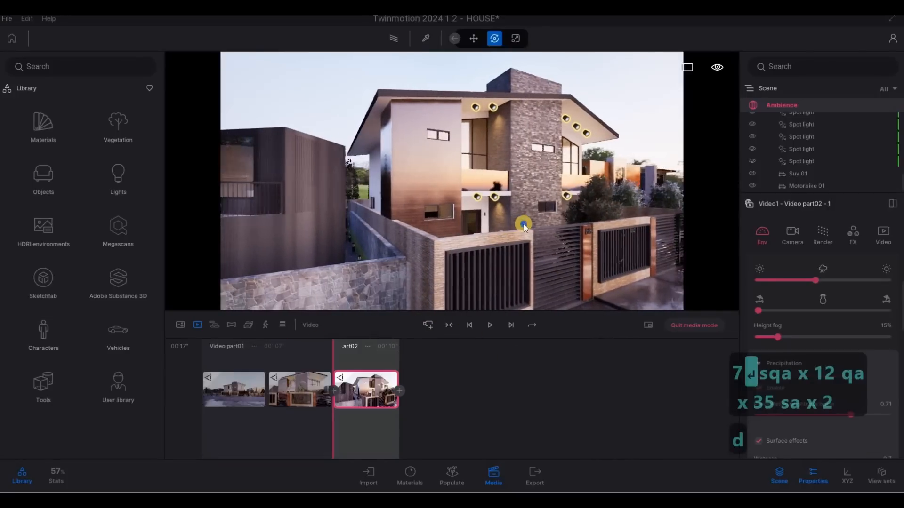
pyautogui.press('w')
pyautogui.press('d')
pyautogui.press('d')
pyautogui.press('d')
pyautogui.press('d')
pyautogui.press('d')
pyautogui.press('d')
pyautogui.press('d')
pyautogui.press('d')
pyautogui.press('d')
pyautogui.press('d')
pyautogui.press('d')
pyautogui.press('d')
pyautogui.press('d')
pyautogui.press('d')
pyautogui.press('d')
pyautogui.press('d')
pyautogui.press('d')
pyautogui.press('d')
pyautogui.press('d')
pyautogui.press('d')
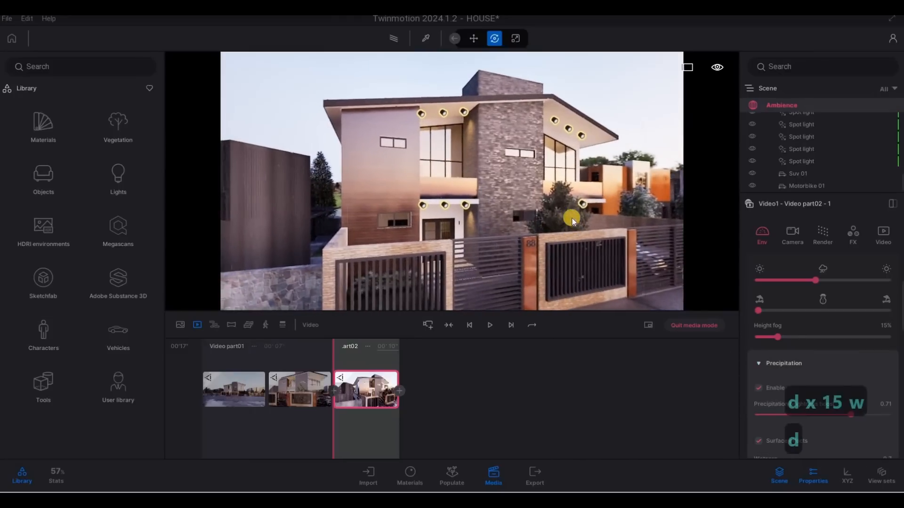
pyautogui.press('d')
pyautogui.press('d')
pyautogui.press('d')
pyautogui.press('d')
pyautogui.press('d')
pyautogui.press('d')
pyautogui.press('d')
pyautogui.press('d')
pyautogui.press('d')
pyautogui.press('d')
pyautogui.press('d')
pyautogui.press('d')
pyautogui.press('d')
pyautogui.press('d')
pyautogui.press('d')
pyautogui.press('d')
pyautogui.press('d')
pyautogui.press('d')
pyautogui.press('d')
pyautogui.press('d')
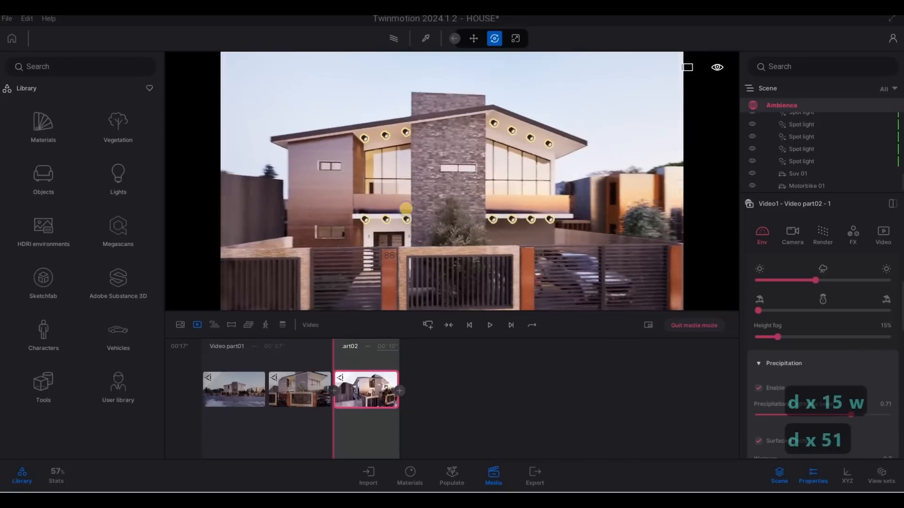
pyautogui.press('a')
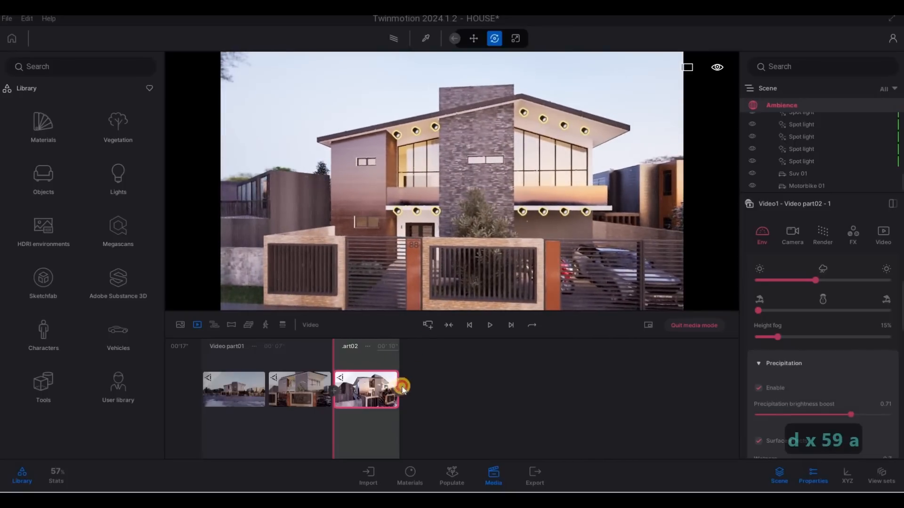
# - Move the camera along the fence to an oblique view from the driveway side and add it as the second part's third keyframe
pyautogui.press('d')
pyautogui.press('w')
pyautogui.press('w')
pyautogui.moveTo(586, 242); pyautogui.dragTo(469, 385, button='right')
pyautogui.press('a')
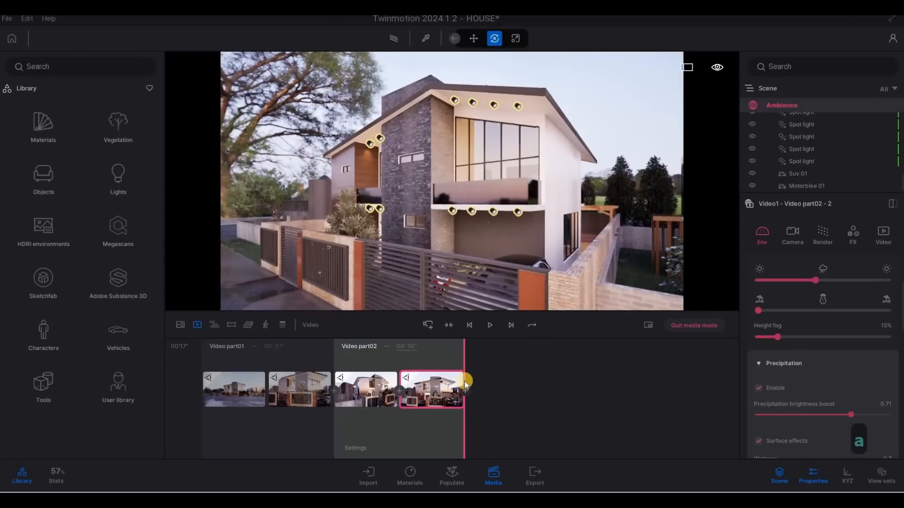
pyautogui.click(465, 383)
# - Frame the upper facade closely from a raised viewpoint with the wood and stone walls and start a third video part with this view
pyautogui.moveTo(462, 242); pyautogui.dragTo(457, 326, button='right')
pyautogui.press('a')
pyautogui.press('a')
pyautogui.press('a')
pyautogui.press('a')
pyautogui.press('a')
pyautogui.press('a')
pyautogui.press('a')
pyautogui.press('a')
pyautogui.press('w')
pyautogui.press('w')
pyautogui.press('w')
pyautogui.press('w')
pyautogui.press('w')
pyautogui.press('w')
pyautogui.press('w')
pyautogui.press('q')
pyautogui.press('a')
pyautogui.press('a')
pyautogui.press('a')
pyautogui.press('a')
pyautogui.press('a')
pyautogui.press('a')
pyautogui.press('a')
pyautogui.press('a')
pyautogui.press('a')
pyautogui.press('a')
pyautogui.press('a')
pyautogui.press('a')
pyautogui.press('a')
pyautogui.press('a')
pyautogui.press('a')
pyautogui.press('a')
pyautogui.press('a')
pyautogui.press('a')
pyautogui.press('a')
pyautogui.press('a')
pyautogui.press('a')
pyautogui.press('a')
pyautogui.press('a')
pyautogui.press('a')
pyautogui.press('a')
pyautogui.press('a')
pyautogui.press('a')
pyautogui.press('a')
pyautogui.press('a')
pyautogui.press('a')
pyautogui.press('a')
pyautogui.press('a')
pyautogui.press('a')
pyautogui.press('a')
pyautogui.press('a')
pyautogui.press('a')
pyautogui.press('a')
pyautogui.press('a')
pyautogui.press('a')
pyautogui.press('w')
pyautogui.press('a')
pyautogui.press('a')
pyautogui.press('a')
pyautogui.press('a')
pyautogui.press('a')
pyautogui.press('a')
pyautogui.press('a')
pyautogui.press('a')
pyautogui.press('a')
pyautogui.press('a')
pyautogui.press('a')
pyautogui.press('q')
pyautogui.press('q')
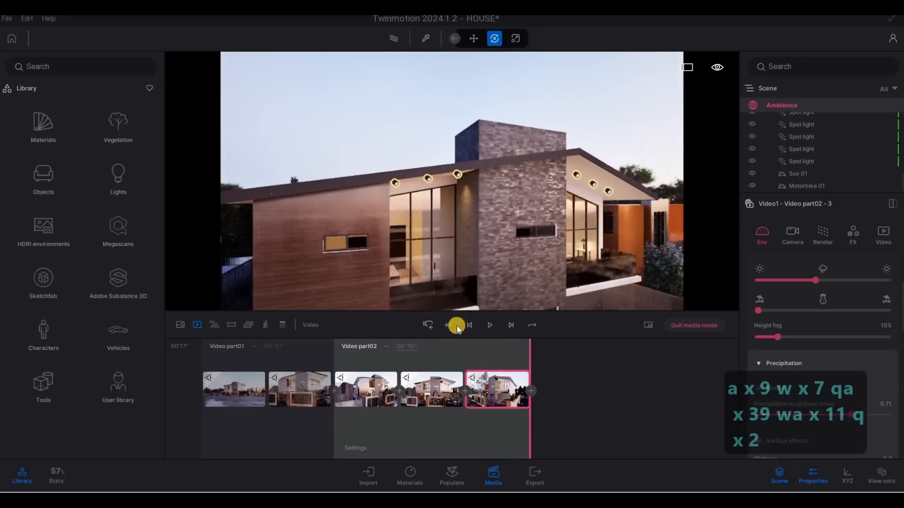
pyautogui.press('w')
pyautogui.moveTo(476, 253); pyautogui.dragTo(476, 238, button='right')
pyautogui.press('w')
pyautogui.press('w')
pyautogui.press('e')
pyautogui.press('s')
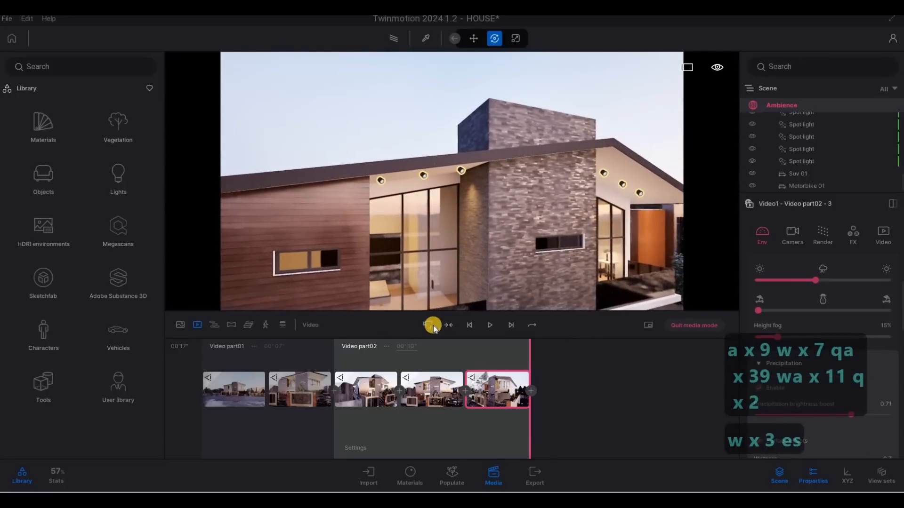
pyautogui.click(433, 325)
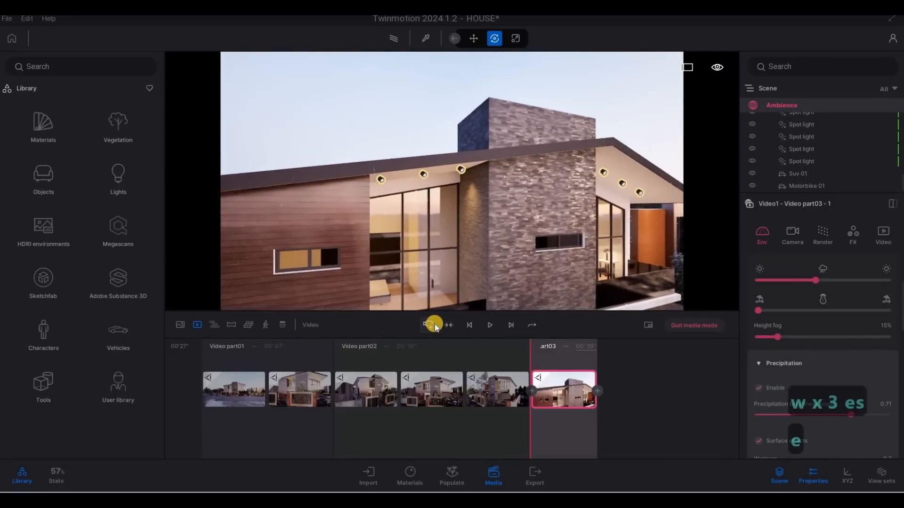
pyautogui.press('e')
pyautogui.press('e')
pyautogui.press('e')
pyautogui.press('e')
pyautogui.press('e')
pyautogui.press('e')
pyautogui.press('e')
pyautogui.press('e')
pyautogui.press('e')
pyautogui.press('e')
pyautogui.press('e')
pyautogui.press('e')
pyautogui.press('e')
pyautogui.press('e')
pyautogui.press('e')
pyautogui.press('e')
pyautogui.press('e')
pyautogui.press('e')
pyautogui.press('e')
pyautogui.press('e')
pyautogui.press('e')
pyautogui.press('e')
pyautogui.press('e')
pyautogui.press('e')
pyautogui.press('e')
pyautogui.press('e')
pyautogui.press('e')
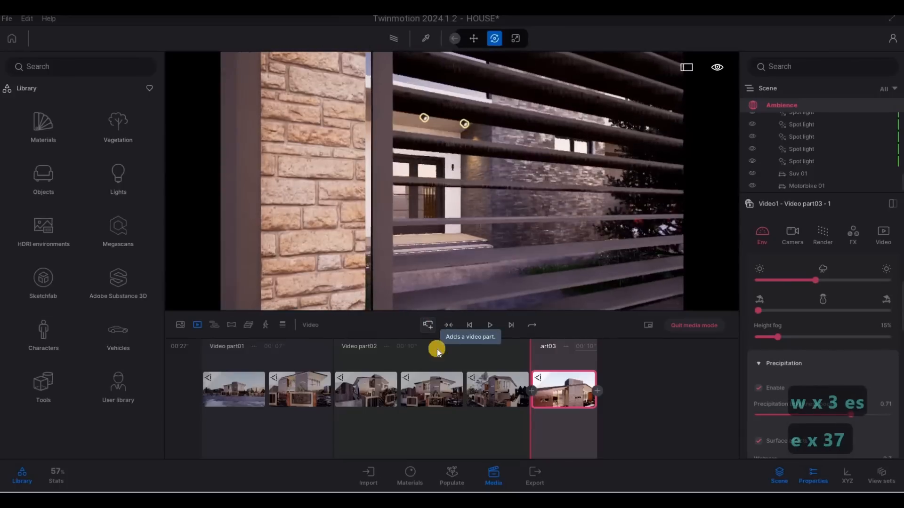
pyautogui.click(566, 394)
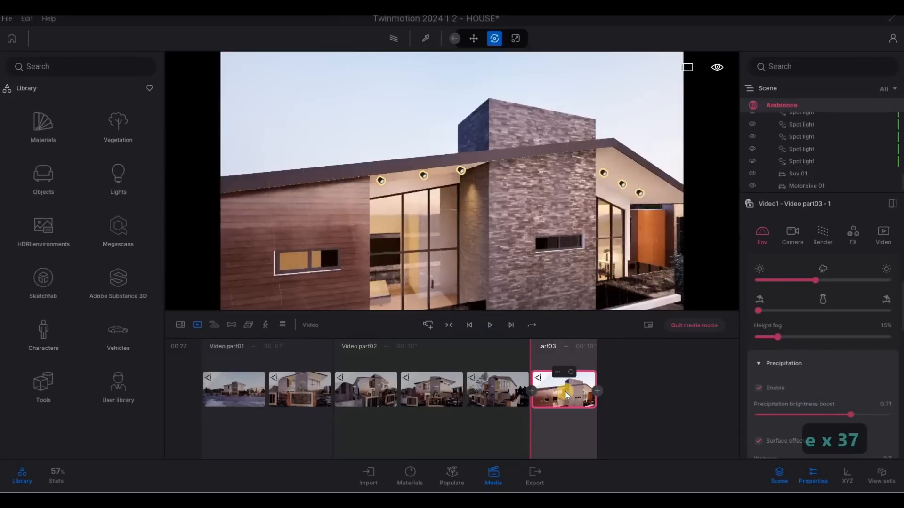
# - Move the camera closer to the upper facade and update the third part's first keyframe with this view
pyautogui.press('s')
pyautogui.press('s')
pyautogui.press('w')
pyautogui.press('w')
pyautogui.press('w')
pyautogui.press('w')
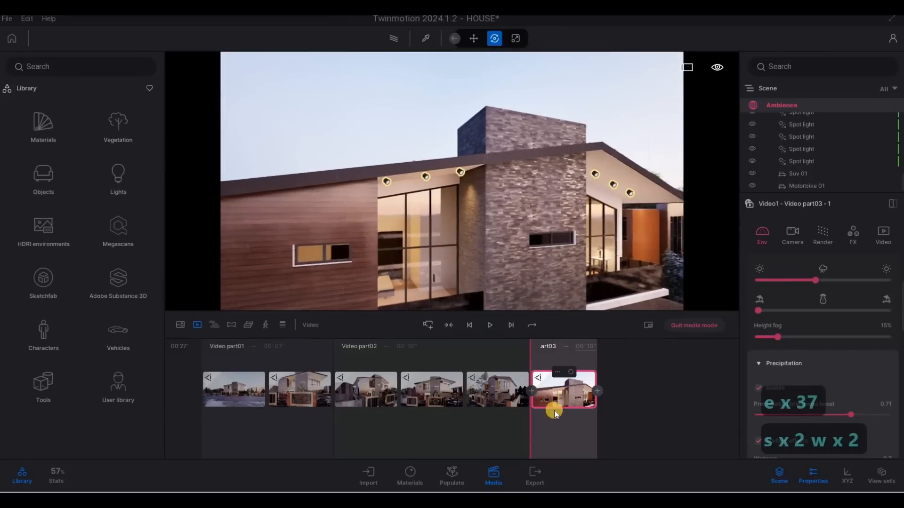
pyautogui.click(569, 372)
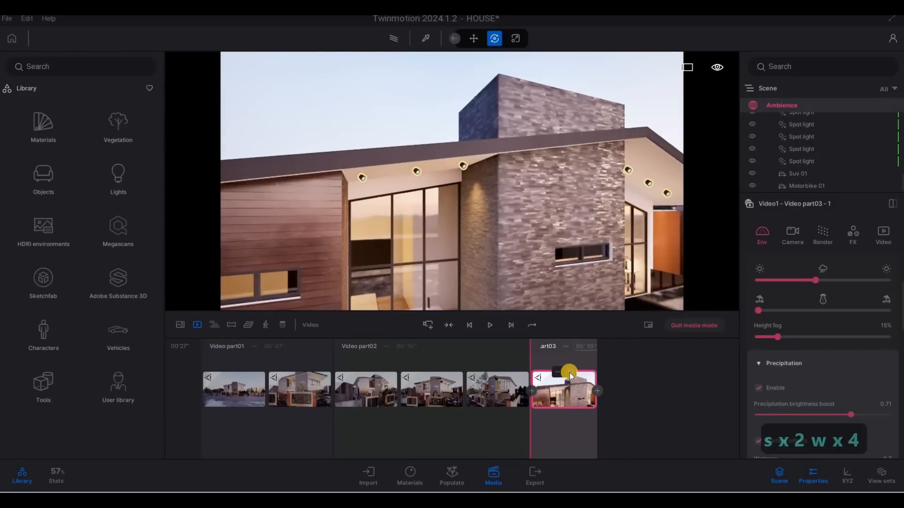
# - Lower the camera straight down to the front door and entrance steps and add this view as the third part's second keyframe
pyautogui.press('e')
pyautogui.press('e')
pyautogui.press('e')
pyautogui.press('e')
pyautogui.press('e')
pyautogui.press('e')
pyautogui.press('e')
pyautogui.press('e')
pyautogui.press('e')
pyautogui.press('e')
pyautogui.press('e')
pyautogui.press('e')
pyautogui.press('e')
pyautogui.press('e')
pyautogui.press('e')
pyautogui.press('e')
pyautogui.press('e')
pyautogui.press('e')
pyautogui.press('e')
pyautogui.press('e')
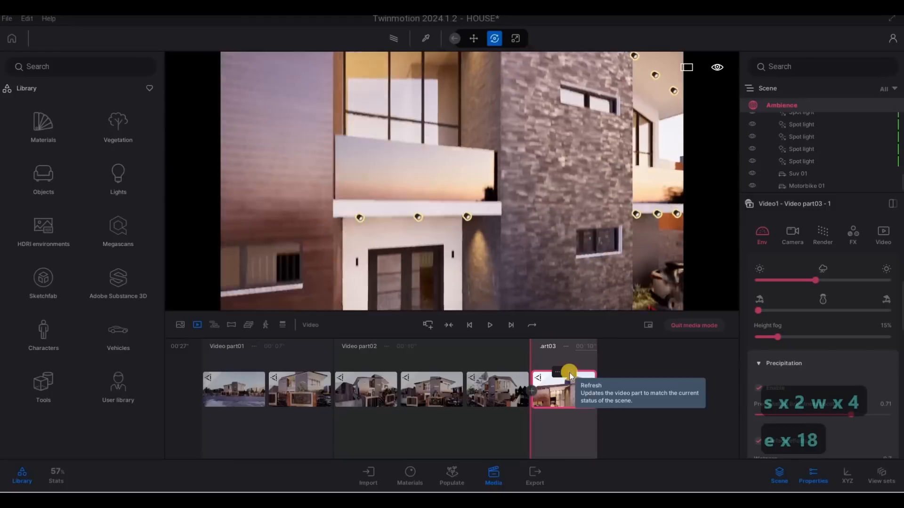
pyautogui.press('e')
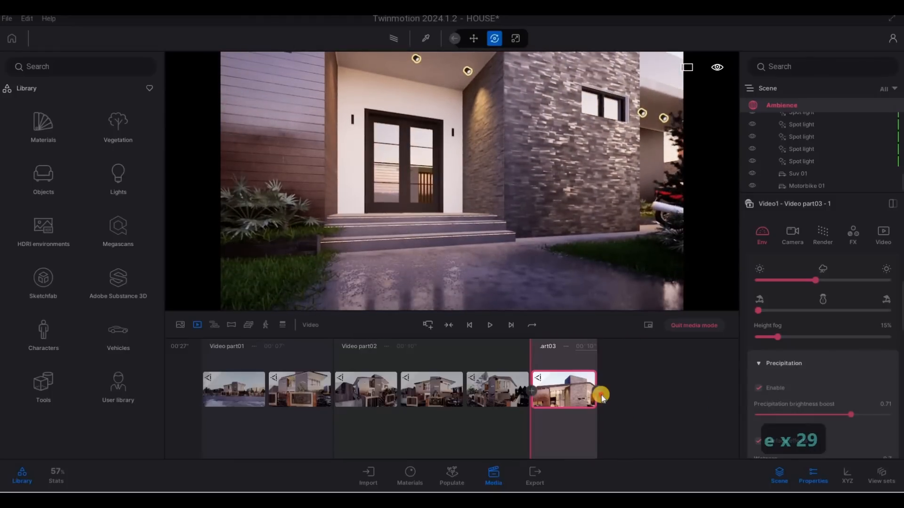
pyautogui.click(600, 394)
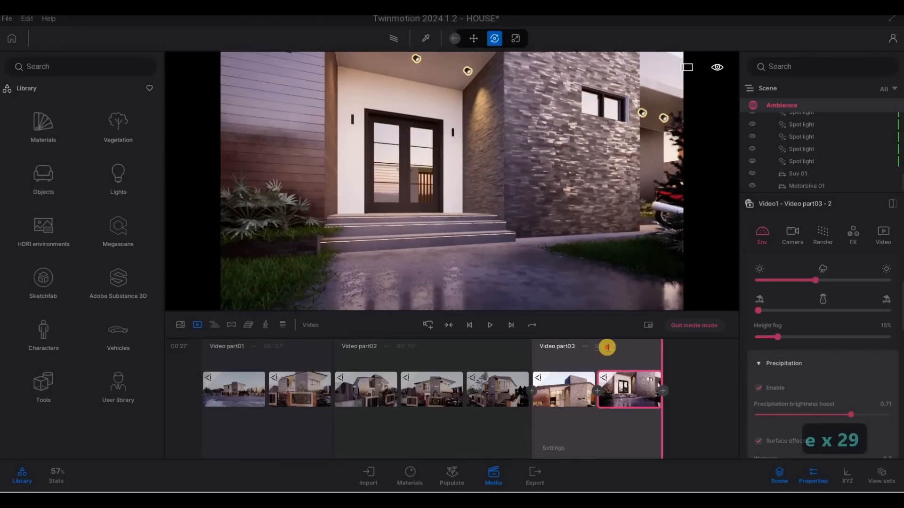
# - Set the third video part's duration to 6 seconds
pyautogui.click(607, 347)
pyautogui.press('BackSpace')
pyautogui.press('BackSpace')
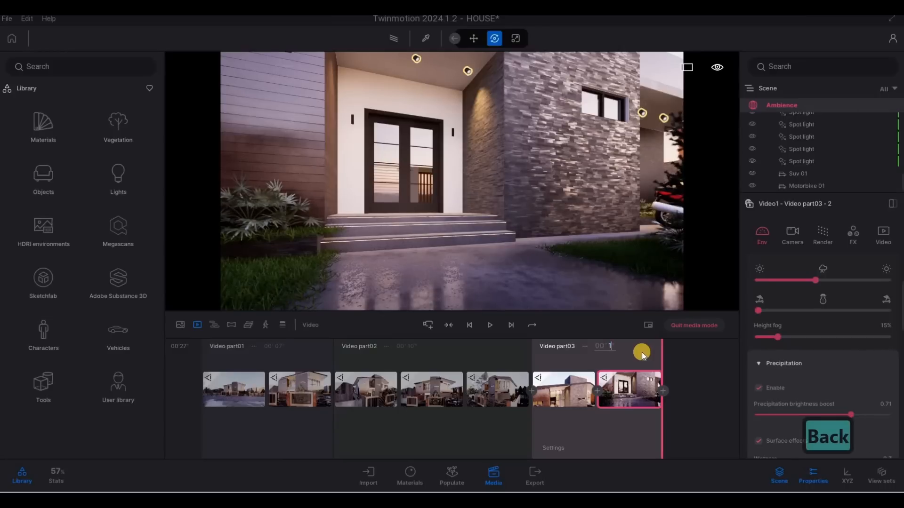
pyautogui.write('6')
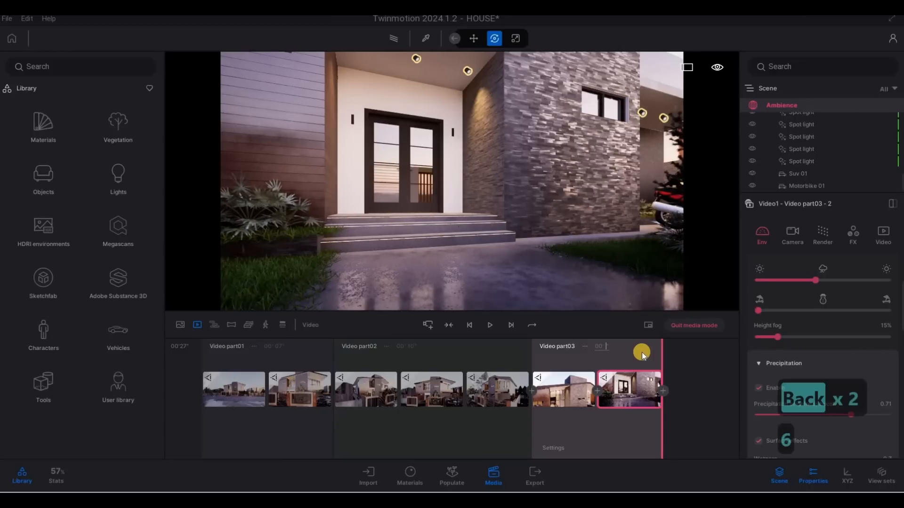
# - Pull the camera back outside the fence, slide it along to the garage gate and start a fourth video part with this view
pyautogui.press('Return')
pyautogui.press('s')
pyautogui.press('s')
pyautogui.press('s')
pyautogui.press('s')
pyautogui.press('s')
pyautogui.press('s')
pyautogui.press('s')
pyautogui.press('s')
pyautogui.press('s')
pyautogui.press('s')
pyautogui.press('s')
pyautogui.press('s')
pyautogui.press('s')
pyautogui.press('s')
pyautogui.press('s')
pyautogui.press('s')
pyautogui.press('s')
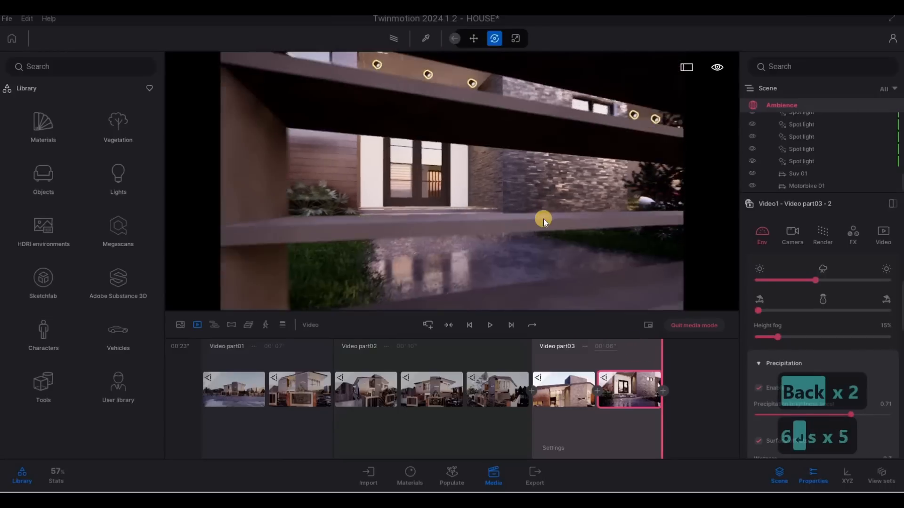
pyautogui.press('d')
pyautogui.press('d')
pyautogui.press('q')
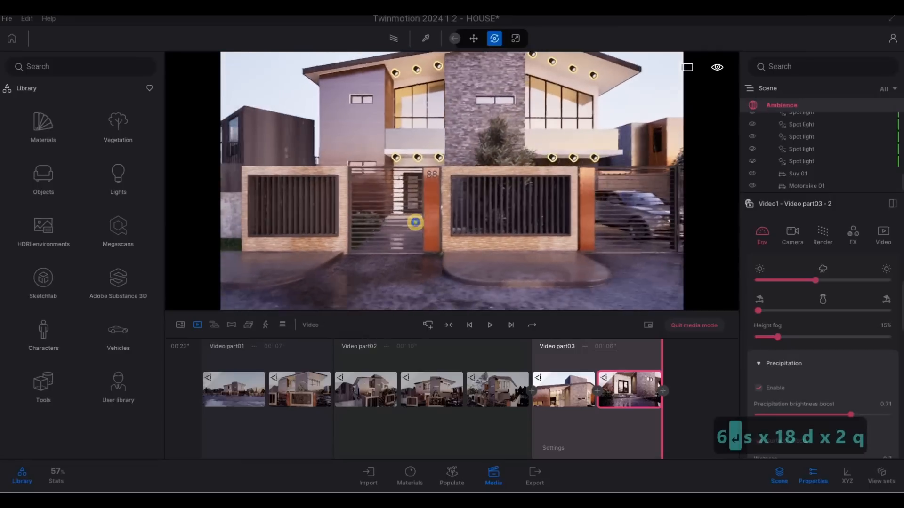
pyautogui.press('d')
pyautogui.press('d')
pyautogui.press('d')
pyautogui.press('d')
pyautogui.press('d')
pyautogui.press('d')
pyautogui.press('d')
pyautogui.press('d')
pyautogui.press('d')
pyautogui.press('d')
pyautogui.press('d')
pyautogui.press('d')
pyautogui.press('d')
pyautogui.press('d')
pyautogui.press('d')
pyautogui.press('d')
pyautogui.press('d')
pyautogui.press('d')
pyautogui.press('d')
pyautogui.press('d')
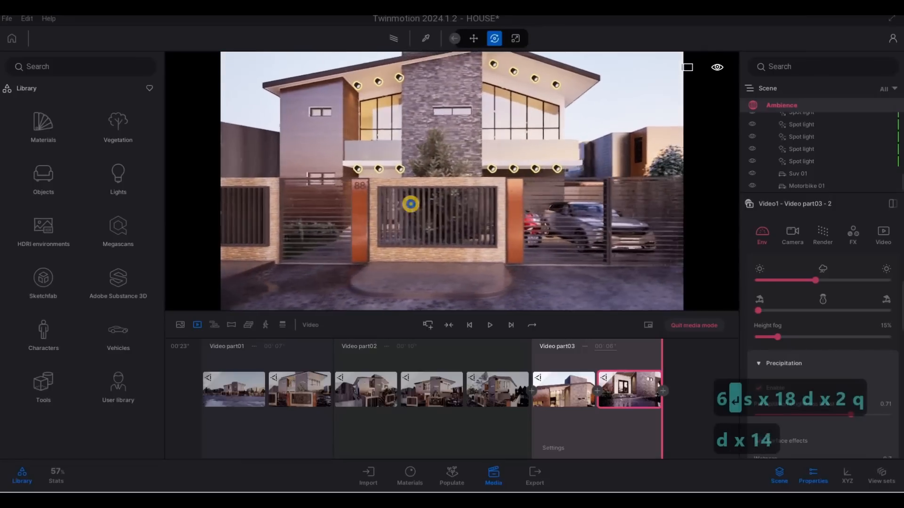
pyautogui.press('w')
pyautogui.press('d')
pyautogui.press('s')
pyautogui.press('w')
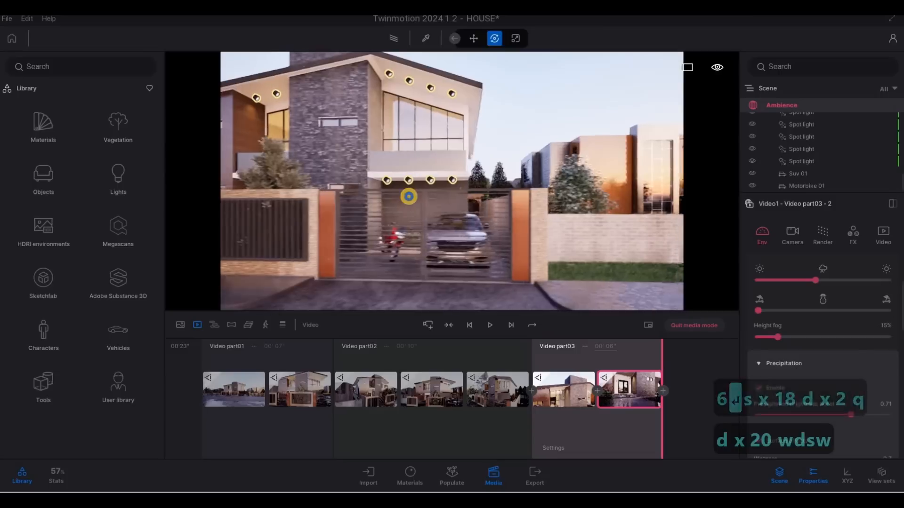
pyautogui.press('d')
pyautogui.press('e')
pyautogui.press('d')
pyautogui.press('d')
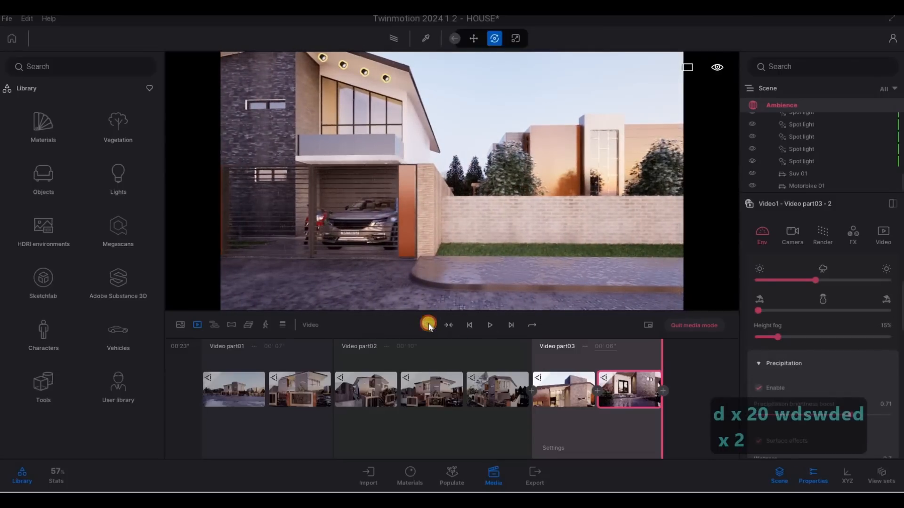
pyautogui.click(428, 323)
pyautogui.press('a')
pyautogui.press('a')
pyautogui.press('a')
pyautogui.press('a')
pyautogui.press('a')
pyautogui.press('a')
pyautogui.press('a')
pyautogui.press('a')
pyautogui.press('a')
pyautogui.press('a')
pyautogui.press('a')
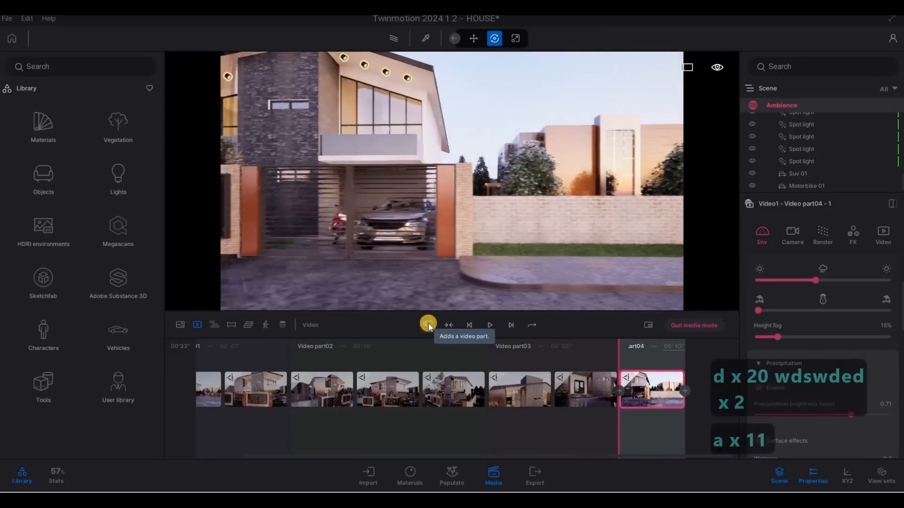
pyautogui.press('a')
pyautogui.press('a')
pyautogui.press('a')
pyautogui.press('a')
pyautogui.press('a')
pyautogui.press('a')
pyautogui.press('a')
pyautogui.press('a')
pyautogui.press('a')
pyautogui.press('a')
pyautogui.press('a')
pyautogui.press('a')
pyautogui.press('a')
pyautogui.press('a')
pyautogui.press('a')
pyautogui.press('a')
pyautogui.press('a')
pyautogui.press('a')
pyautogui.press('a')
pyautogui.press('a')
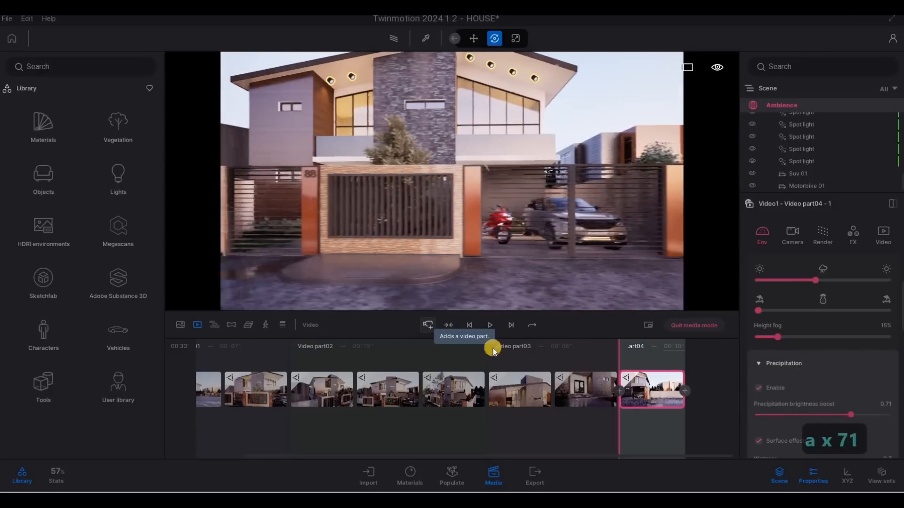
pyautogui.press('a')
pyautogui.press('a')
pyautogui.press('a')
pyautogui.press('a')
pyautogui.press('a')
pyautogui.press('a')
pyautogui.press('a')
pyautogui.press('a')
pyautogui.press('a')
pyautogui.press('a')
pyautogui.press('a')
pyautogui.press('a')
pyautogui.press('a')
pyautogui.press('a')
pyautogui.press('a')
pyautogui.press('a')
pyautogui.press('a')
pyautogui.press('a')
pyautogui.press('a')
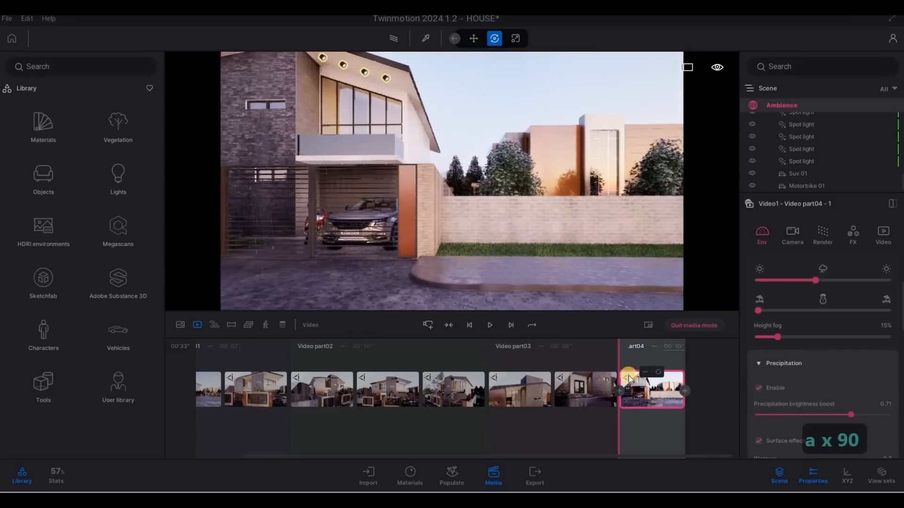
# - Move the camera back to show more of the garage side and update the fourth part's first keyframe with this view
pyautogui.press('q')
pyautogui.press('q')
pyautogui.press('s')
pyautogui.press('s')
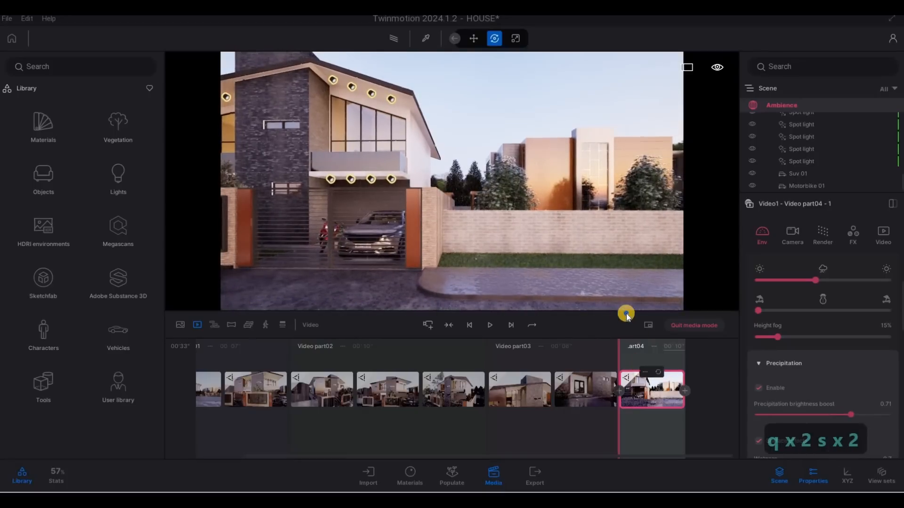
pyautogui.press('s')
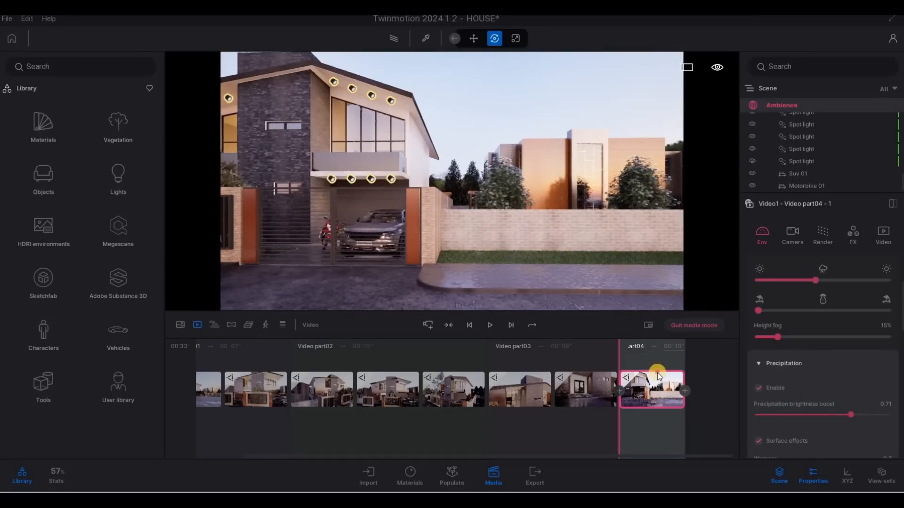
# - Slide the camera along the facade to the neighbouring house's wall, add the fourth part's second keyframe there and set its duration to 8 seconds
pyautogui.press('a')
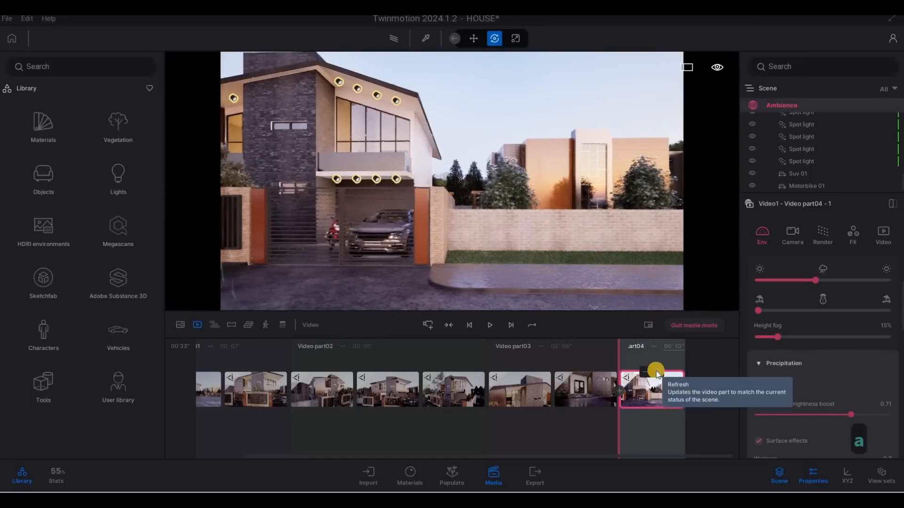
pyautogui.press('a')
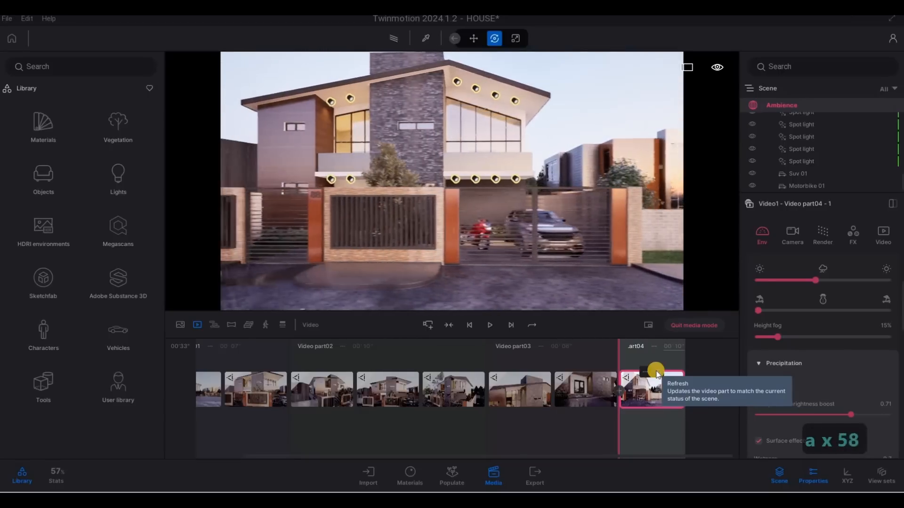
pyautogui.press('a')
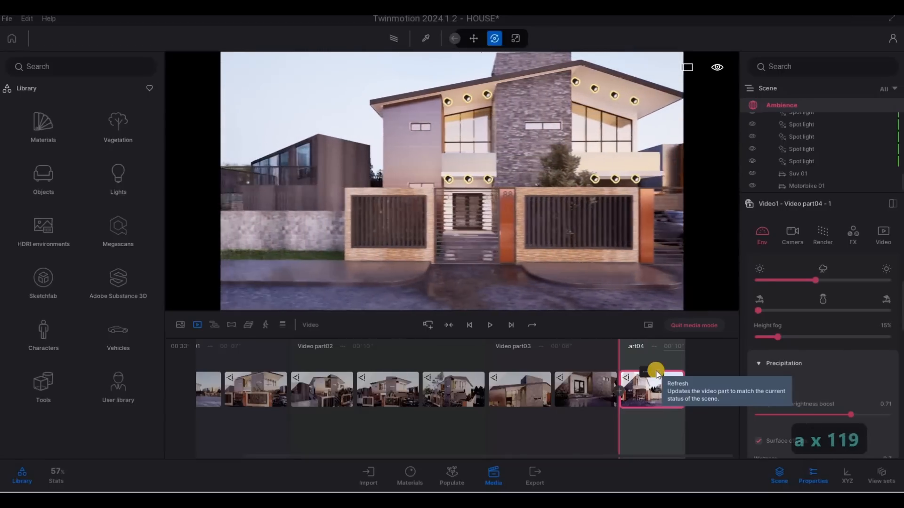
pyautogui.press('a')
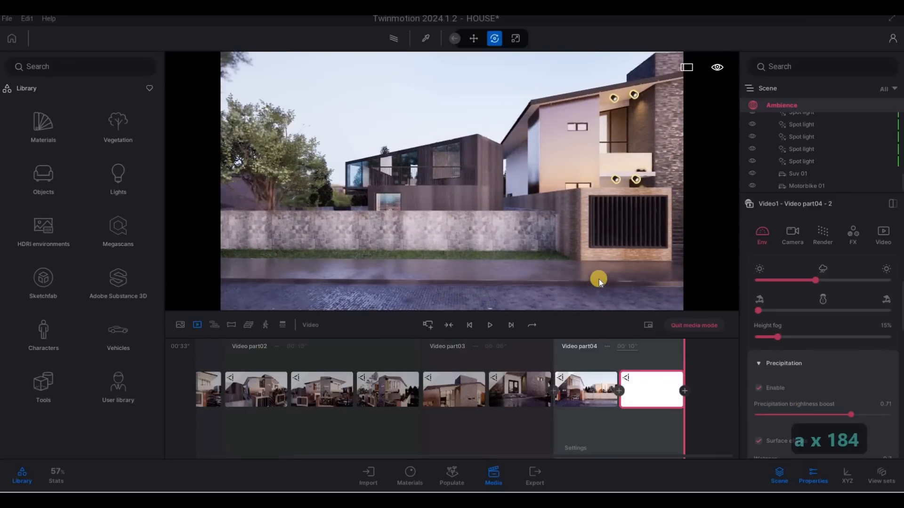
pyautogui.press('d')
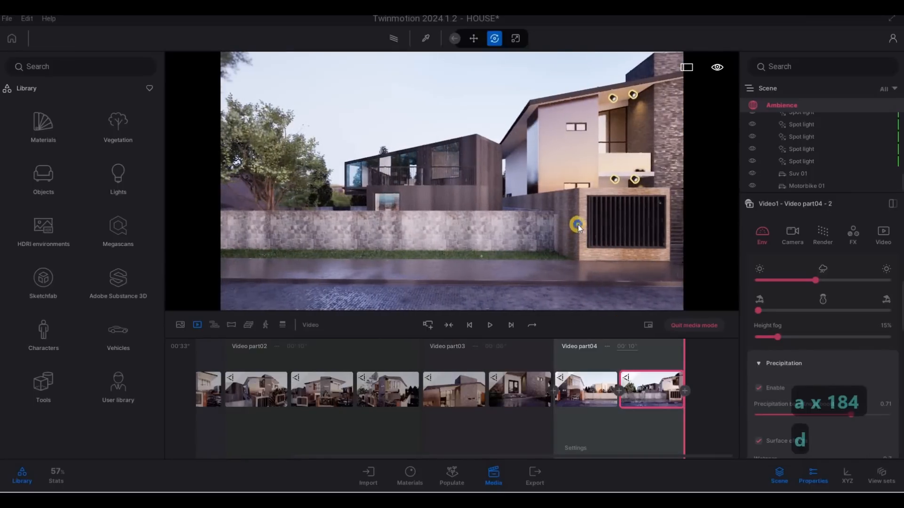
pyautogui.press('d')
pyautogui.click(644, 386)
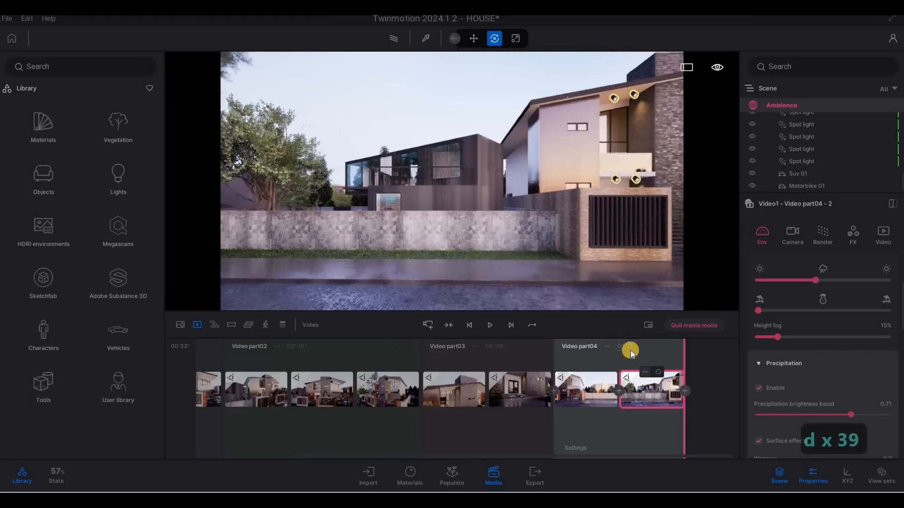
pyautogui.click(652, 347)
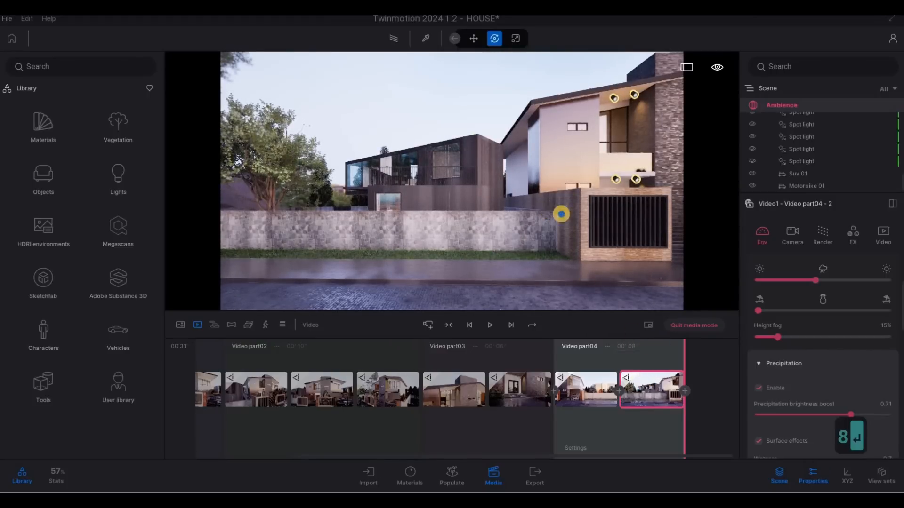
# - Frame the whole house at an angle from the street, with both gates and the parked vehicles, and start a fifth video part
pyautogui.press('d')
pyautogui.press('w')
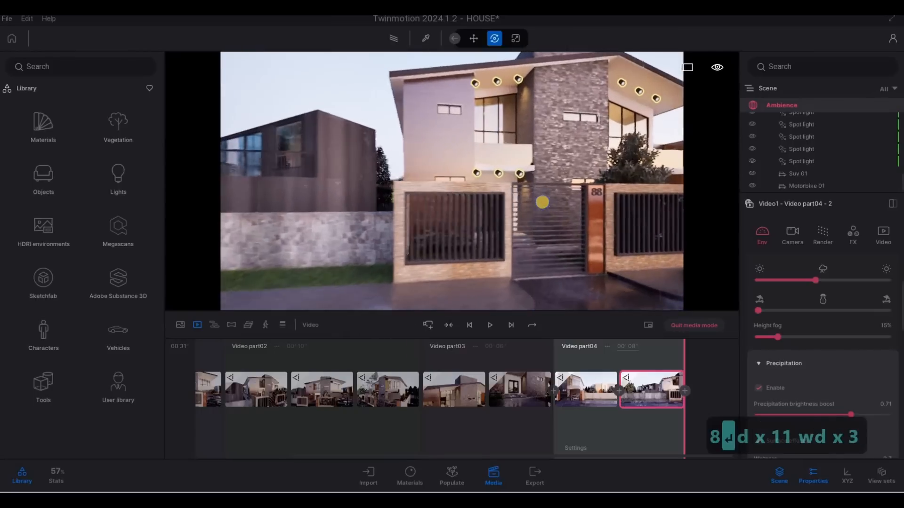
pyautogui.press('d')
pyautogui.moveTo(542, 202); pyautogui.dragTo(569, 221, button='right')
pyautogui.press('s')
pyautogui.press('s')
pyautogui.press('d')
pyautogui.press('d')
pyautogui.press('s')
pyautogui.press('s')
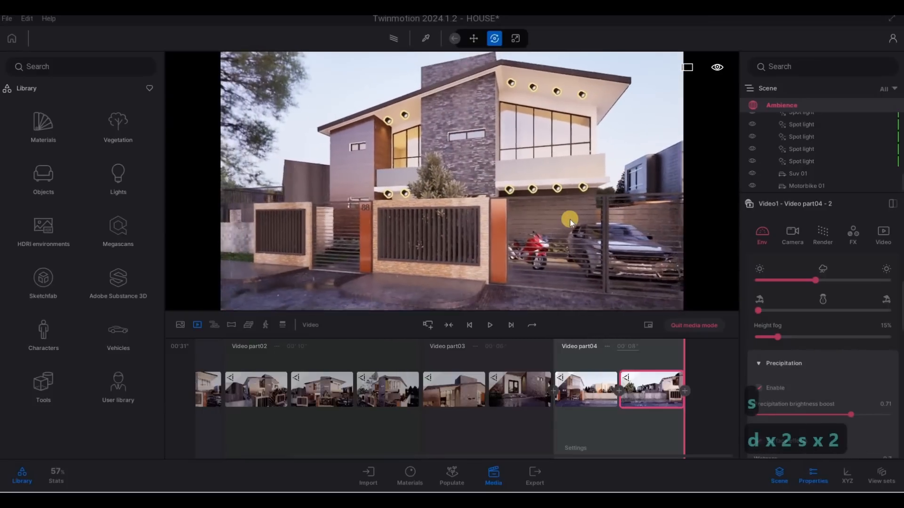
pyautogui.press('w')
pyautogui.press('w')
pyautogui.press('w')
pyautogui.press('w')
pyautogui.press('w')
pyautogui.press('w')
pyautogui.press('w')
pyautogui.press('w')
pyautogui.press('w')
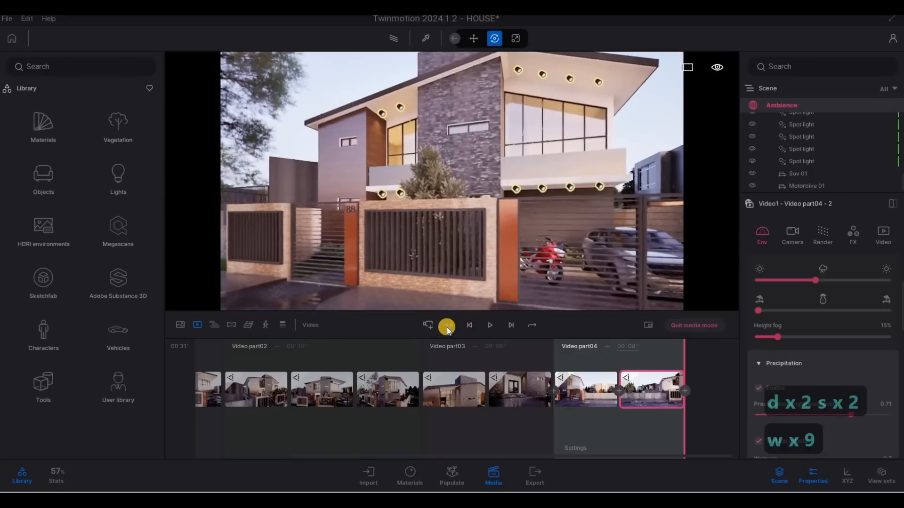
pyautogui.press('s')
pyautogui.press('s')
pyautogui.press('s')
pyautogui.press('s')
pyautogui.press('s')
pyautogui.press('s')
pyautogui.press('s')
pyautogui.press('s')
pyautogui.click(430, 326)
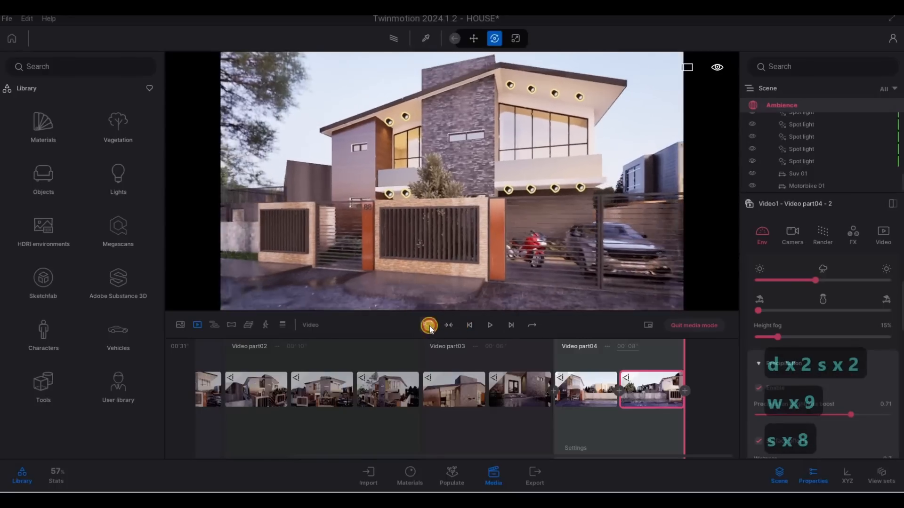
pyautogui.click(430, 326)
# - Move the camera forward to the middle fence panel, add the fifth part's second keyframe there and set its duration to 4 seconds
pyautogui.press('w')
pyautogui.press('w')
pyautogui.press('w')
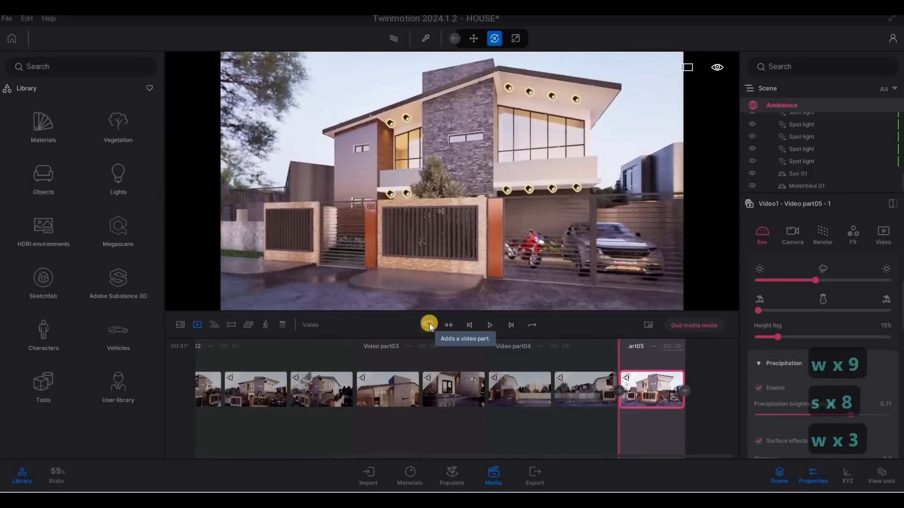
pyautogui.press('w')
pyautogui.press('w')
pyautogui.press('w')
pyautogui.press('w')
pyautogui.press('w')
pyautogui.press('w')
pyautogui.press('w')
pyautogui.press('w')
pyautogui.press('w')
pyautogui.press('w')
pyautogui.press('w')
pyautogui.press('w')
pyautogui.press('w')
pyautogui.press('w')
pyautogui.press('w')
pyautogui.press('w')
pyautogui.press('w')
pyautogui.press('w')
pyautogui.press('w')
pyautogui.press('w')
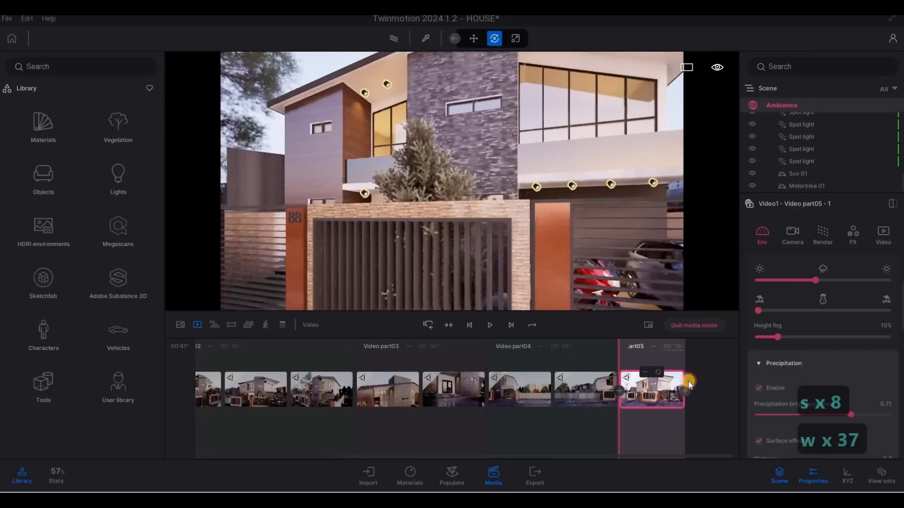
pyautogui.click(685, 390)
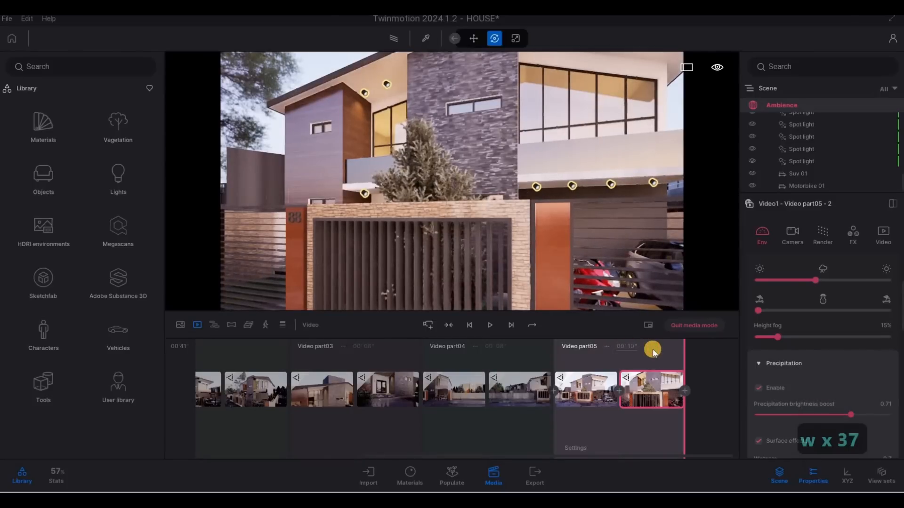
pyautogui.write('4')
pyautogui.press('Return')
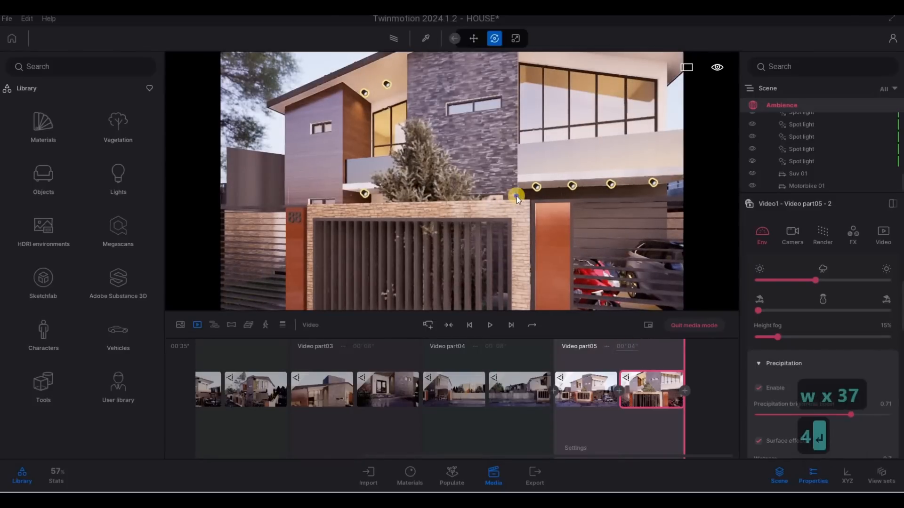
# - Examine the facade at street level from the garage gate across to the entrance gate for another camera view
pyautogui.press('d')
pyautogui.press('d')
pyautogui.press('d')
pyautogui.press('d')
pyautogui.press('d')
pyautogui.press('d')
pyautogui.press('d')
pyautogui.press('d')
pyautogui.press('d')
pyautogui.press('d')
pyautogui.press('d')
pyautogui.press('d')
pyautogui.press('d')
pyautogui.press('d')
pyautogui.press('d')
pyautogui.press('d')
pyautogui.press('d')
pyautogui.press('d')
pyautogui.press('d')
pyautogui.press('d')
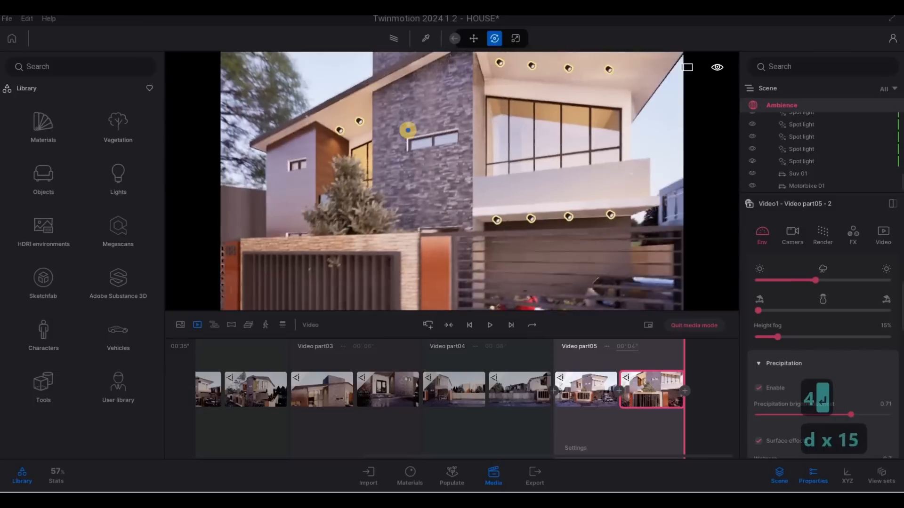
pyautogui.press('s')
pyautogui.press('s')
pyautogui.press('s')
pyautogui.press('s')
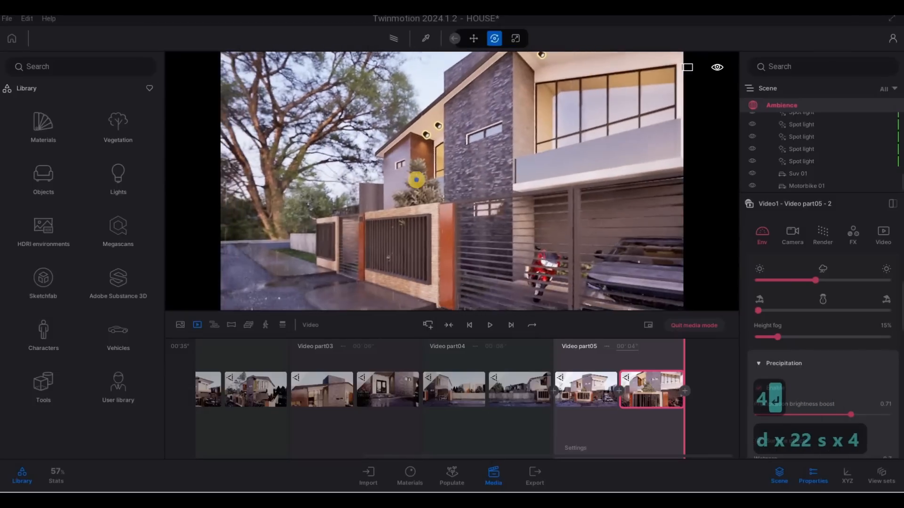
pyautogui.press('a')
pyautogui.press('s')
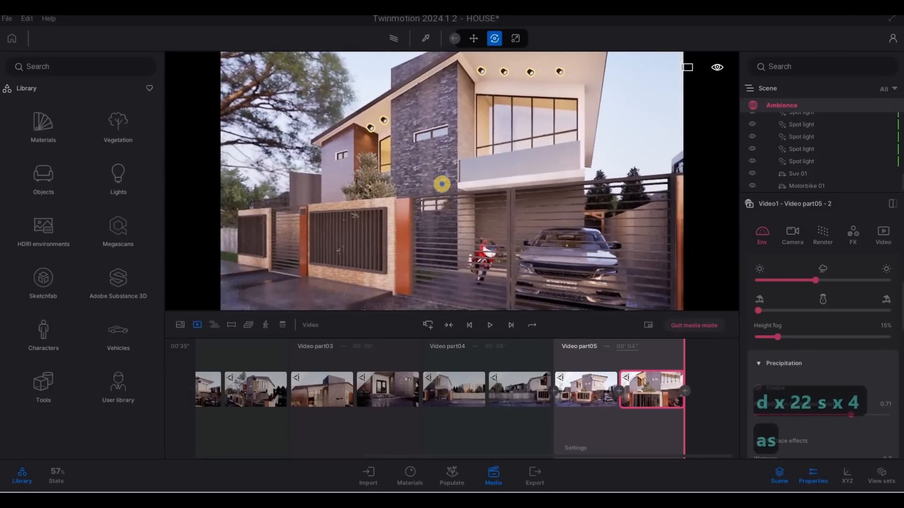
pyautogui.press('a')
pyautogui.press('w')
pyautogui.press('a')
pyautogui.press('w')
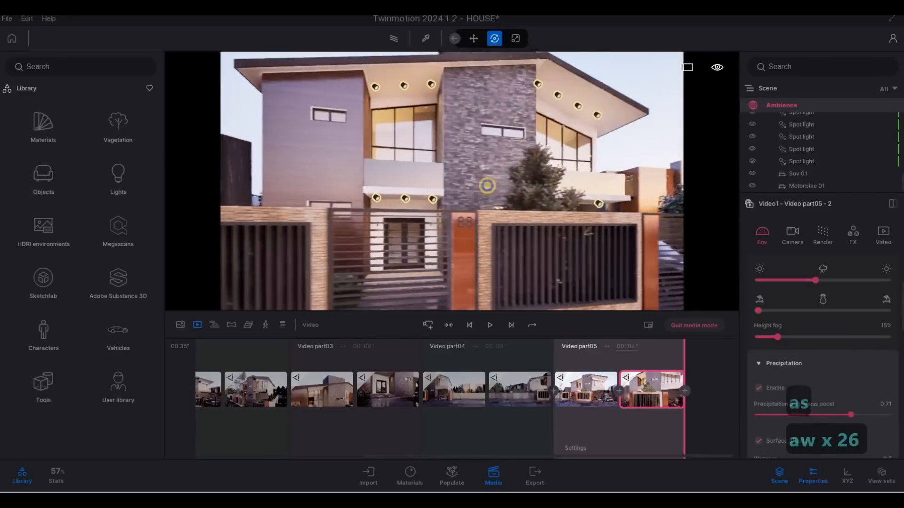
# - Examine the upper floor and balconies from above the fence, then return to the street view of the garage gate
pyautogui.press('s')
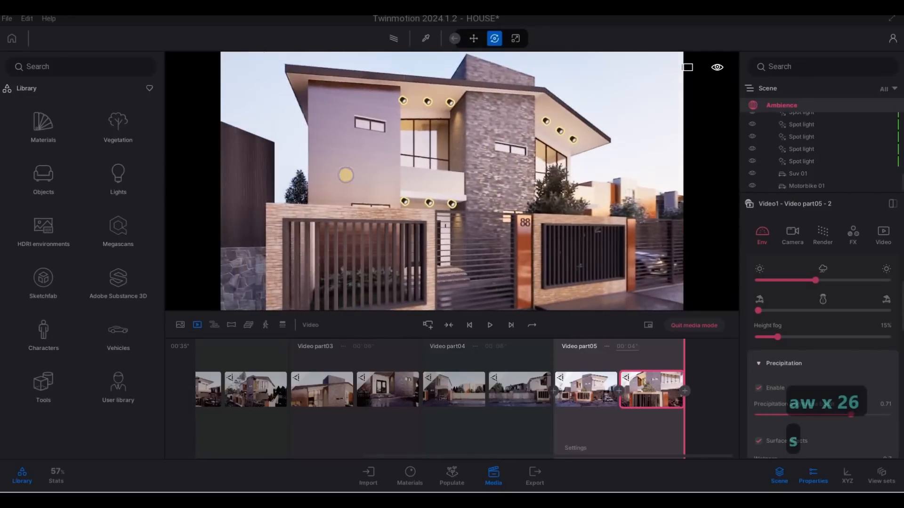
pyautogui.press('e')
pyautogui.press('q')
pyautogui.press('w')
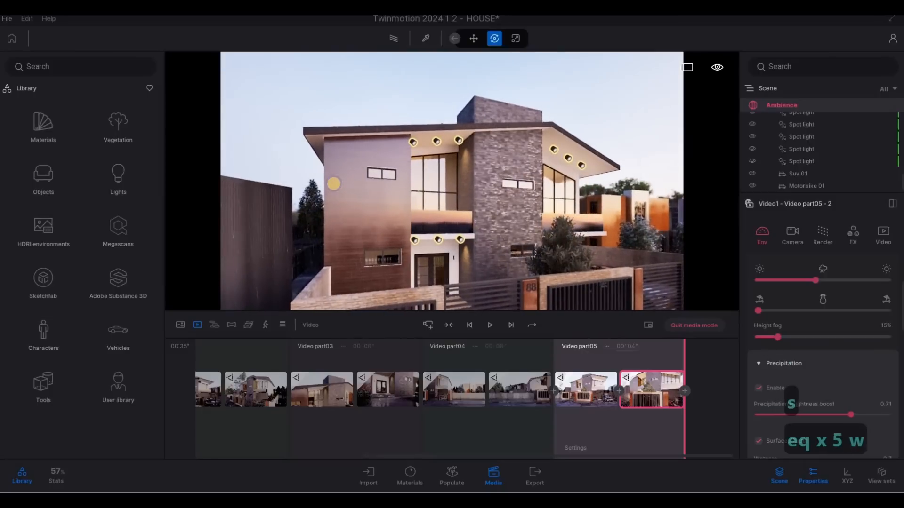
pyautogui.press('s')
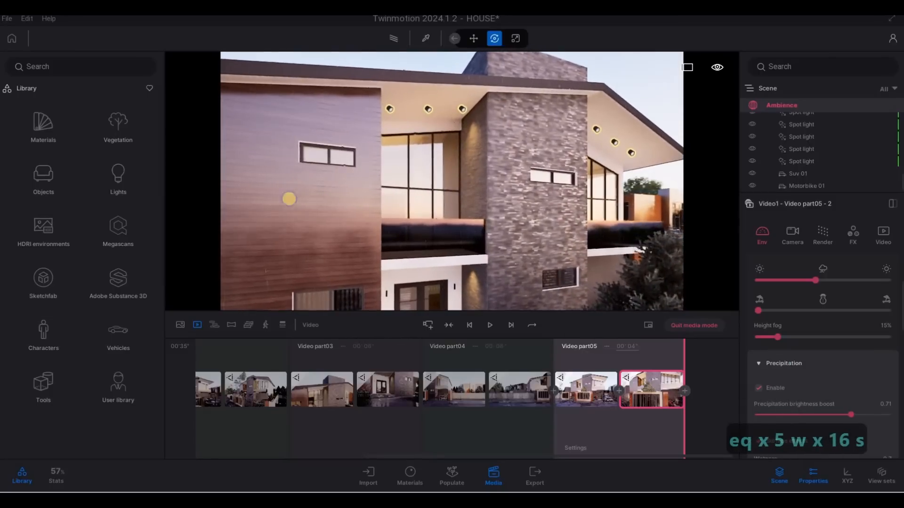
pyautogui.press('d')
pyautogui.press('s')
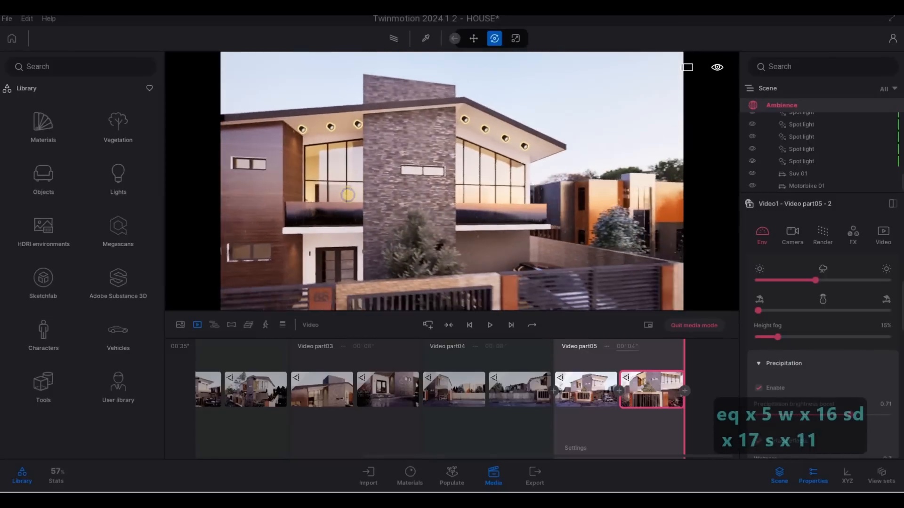
pyautogui.press('e')
pyautogui.press('w')
pyautogui.press('d')
pyautogui.press('d')
pyautogui.moveTo(290, 165); pyautogui.dragTo(204, 135, button='right')
pyautogui.press('w')
pyautogui.press('s')
pyautogui.press('s')
pyautogui.press('d')
pyautogui.press('w')
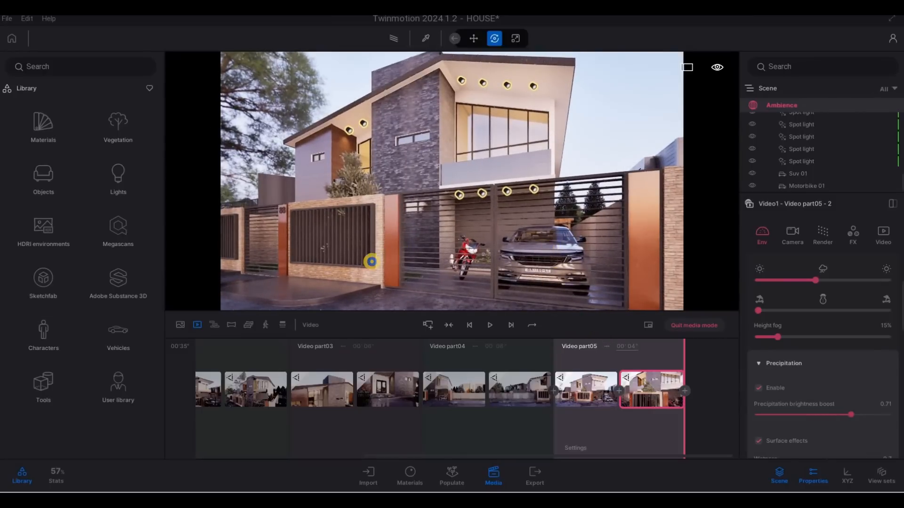
# - Move the camera from the garage gate over the fence and up to the balcony above the garage
pyautogui.moveTo(371, 262); pyautogui.dragTo(605, 218, button='right')
pyautogui.press('a')
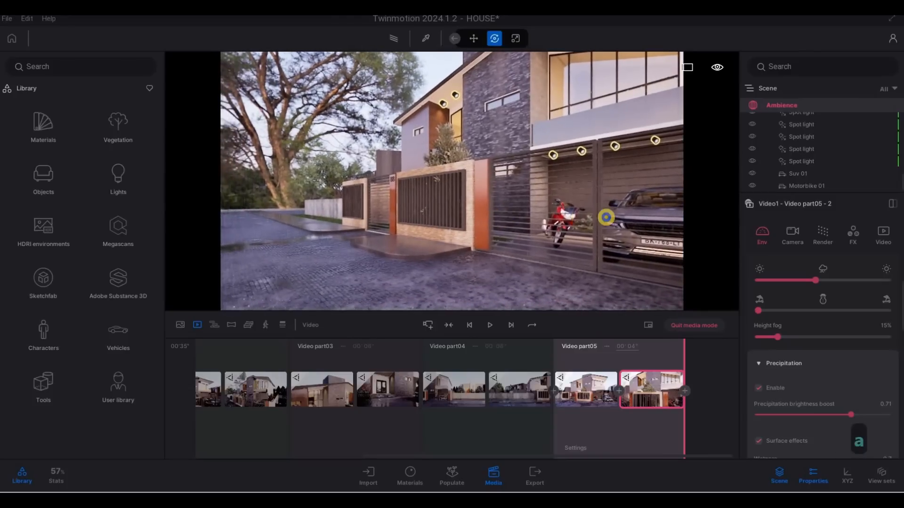
pyautogui.press('w')
pyautogui.press('w')
pyautogui.press('w')
pyautogui.press('w')
pyautogui.press('w')
pyautogui.press('w')
pyautogui.press('w')
pyautogui.press('w')
pyautogui.press('w')
pyautogui.press('w')
pyautogui.press('w')
pyautogui.press('w')
pyautogui.press('w')
pyautogui.press('w')
pyautogui.press('w')
pyautogui.press('w')
pyautogui.press('q')
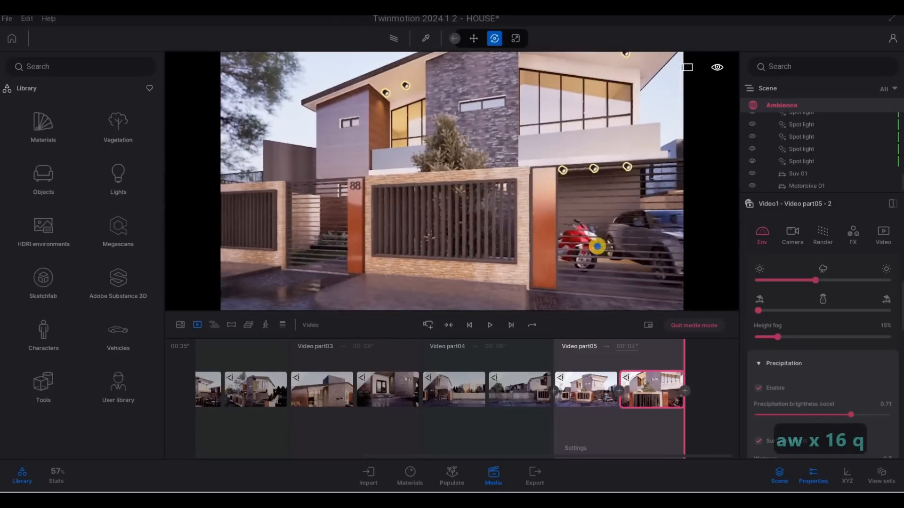
pyautogui.press('d')
pyautogui.press('w')
pyautogui.press('w')
pyautogui.press('w')
pyautogui.press('w')
pyautogui.press('w')
pyautogui.press('e')
pyautogui.press('a')
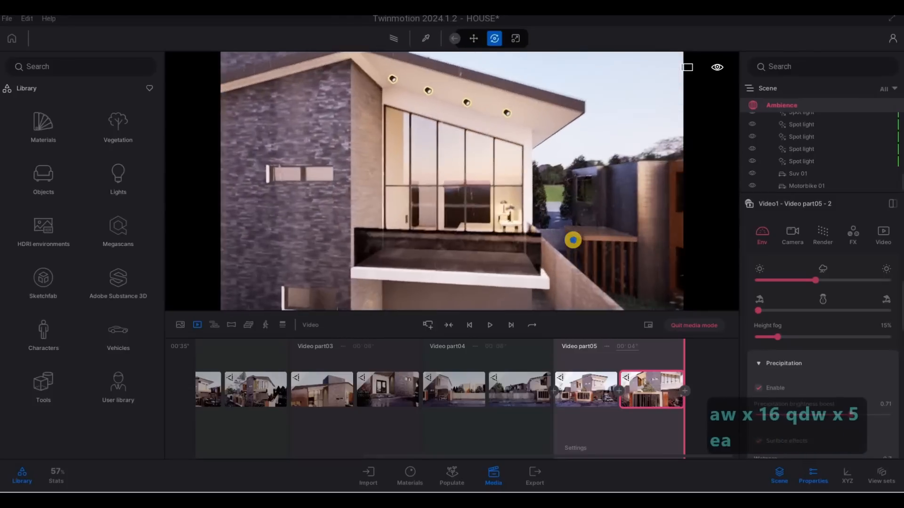
# - Frame the balcony above the garage with the stone wall beside it and start a sixth video part with this view
pyautogui.press('d')
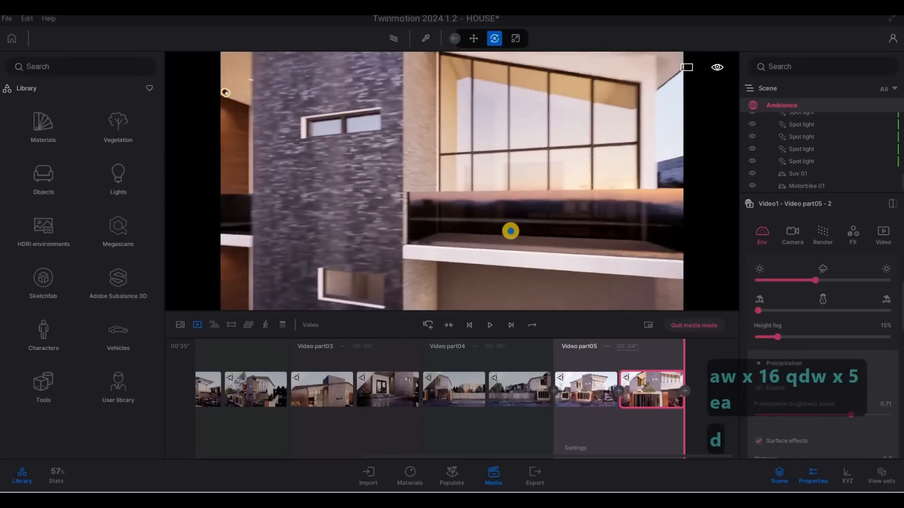
pyautogui.press('a')
pyautogui.press('a')
pyautogui.press('a')
pyautogui.press('a')
pyautogui.press('a')
pyautogui.press('a')
pyautogui.press('a')
pyautogui.press('a')
pyautogui.press('a')
pyautogui.press('d')
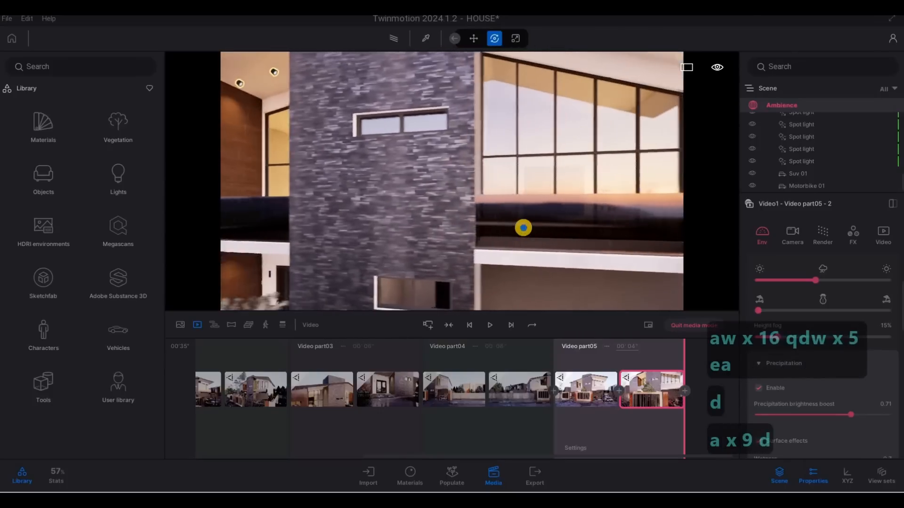
pyautogui.press('d')
pyautogui.press('d')
pyautogui.press('d')
pyautogui.press('d')
pyautogui.press('d')
pyautogui.press('d')
pyautogui.press('d')
pyautogui.press('d')
pyautogui.press('d')
pyautogui.press('d')
pyautogui.press('d')
pyautogui.press('d')
pyautogui.press('d')
pyautogui.press('d')
pyautogui.press('d')
pyautogui.press('d')
pyautogui.press('d')
pyautogui.press('d')
pyautogui.press('d')
pyautogui.press('d')
pyautogui.press('s')
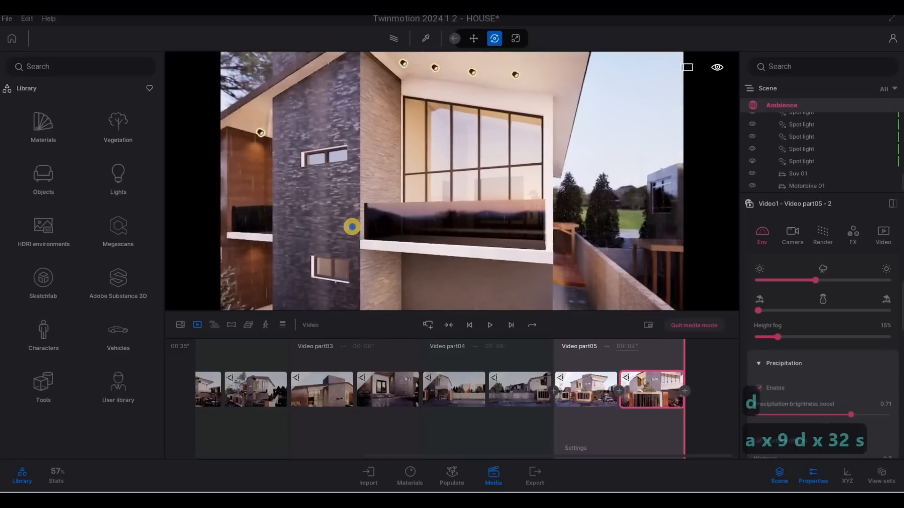
pyautogui.moveTo(352, 227); pyautogui.dragTo(527, 230, button='right')
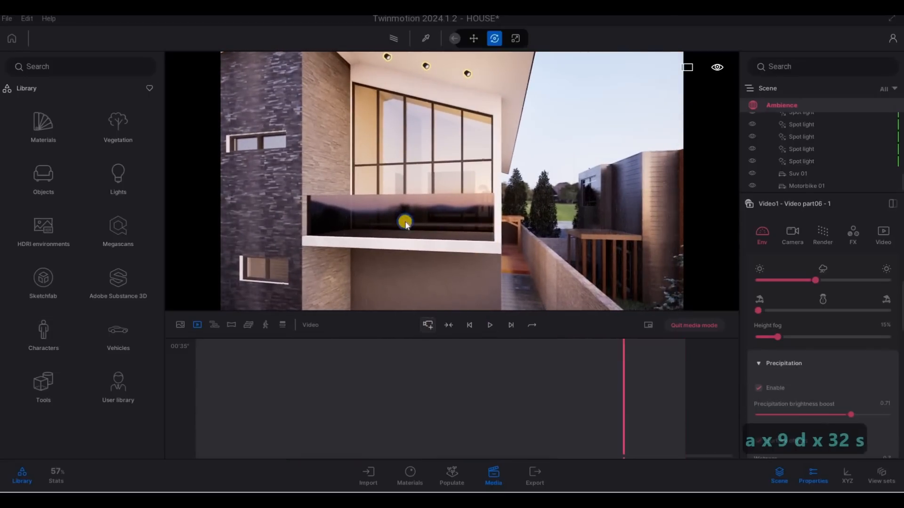
# - Turn the camera toward the stone wall and garden tree, add the sixth part's second keyframe and set its duration to 5 seconds
pyautogui.moveTo(331, 221); pyautogui.dragTo(310, 227, button='right')
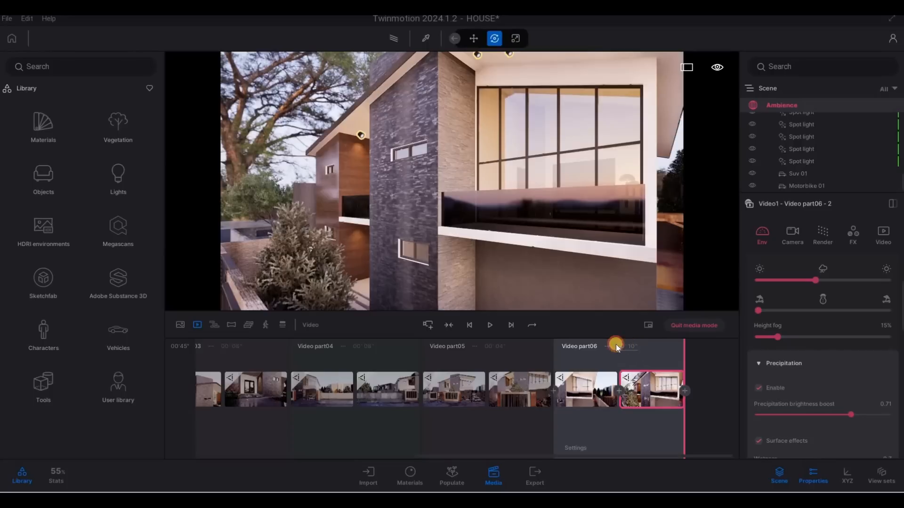
pyautogui.write('5')
pyautogui.press('Return')
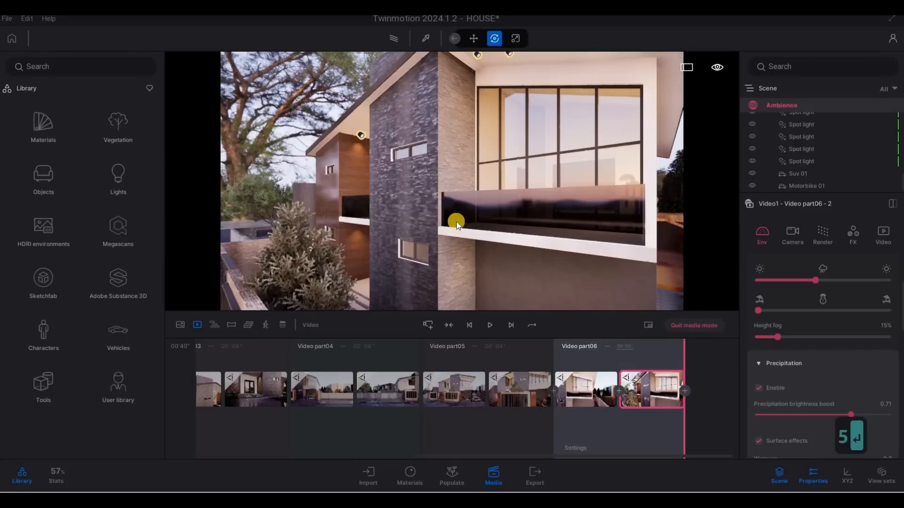
# - Frame the garage gate, parked vehicles and balcony from the street and start a seventh video part with this view
pyautogui.press('a')
pyautogui.moveTo(451, 228); pyautogui.dragTo(462, 314, button='right')
pyautogui.press('e')
pyautogui.press('s')
pyautogui.press('d')
pyautogui.press('q')
pyautogui.press('s')
pyautogui.press('e')
pyautogui.press('w')
pyautogui.press('w')
pyautogui.press('w')
pyautogui.press('q')
pyautogui.press('s')
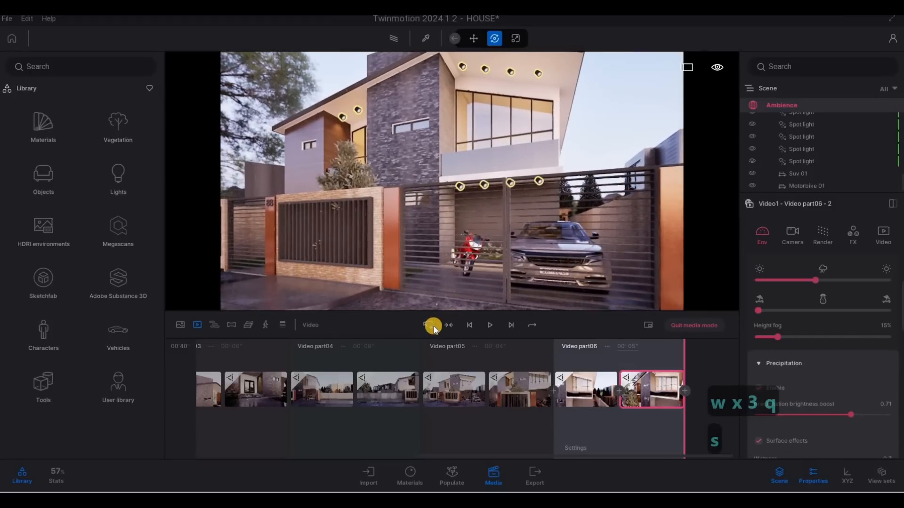
pyautogui.click(436, 323)
# - Pull the camera straight back across the street to show the whole house and set the seventh part's duration to 6 seconds
pyautogui.press('s')
pyautogui.press('s')
pyautogui.press('s')
pyautogui.press('s')
pyautogui.press('s')
pyautogui.press('s')
pyautogui.press('s')
pyautogui.press('s')
pyautogui.press('s')
pyautogui.press('s')
pyautogui.press('s')
pyautogui.press('s')
pyautogui.press('s')
pyautogui.press('s')
pyautogui.press('s')
pyautogui.press('s')
pyautogui.press('s')
pyautogui.press('s')
pyautogui.press('s')
pyautogui.press('s')
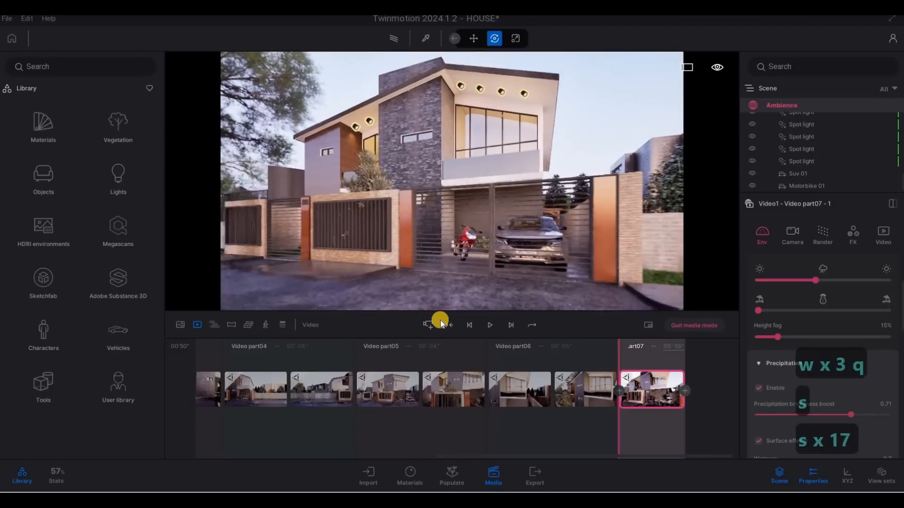
pyautogui.press('s')
pyautogui.press('s')
pyautogui.press('s')
pyautogui.press('s')
pyautogui.press('s')
pyautogui.press('s')
pyautogui.press('s')
pyautogui.press('s')
pyautogui.press('s')
pyautogui.press('s')
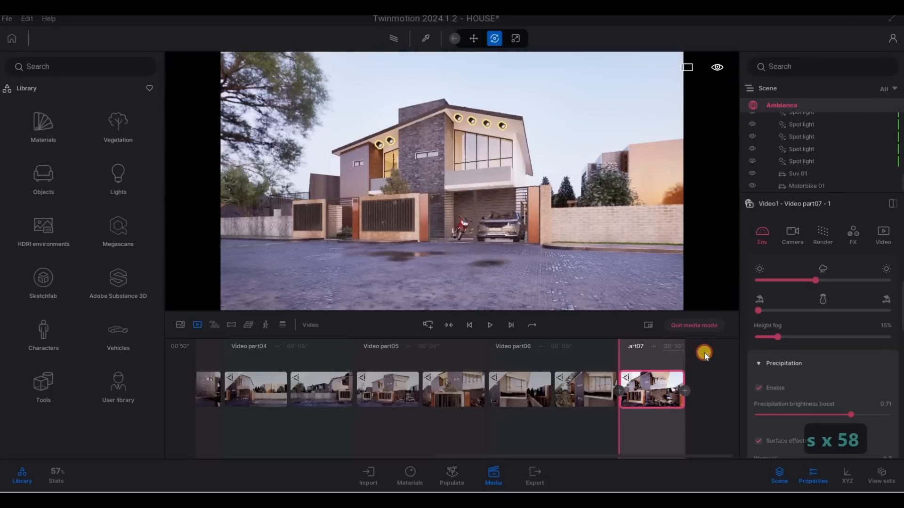
pyautogui.press('BackSpace')
pyautogui.press('BackSpace')
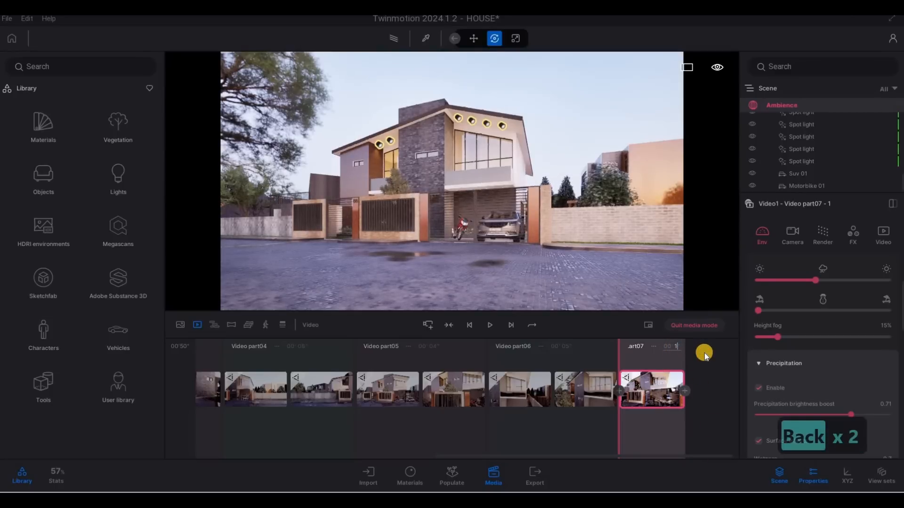
pyautogui.write('6')
pyautogui.press('Return')
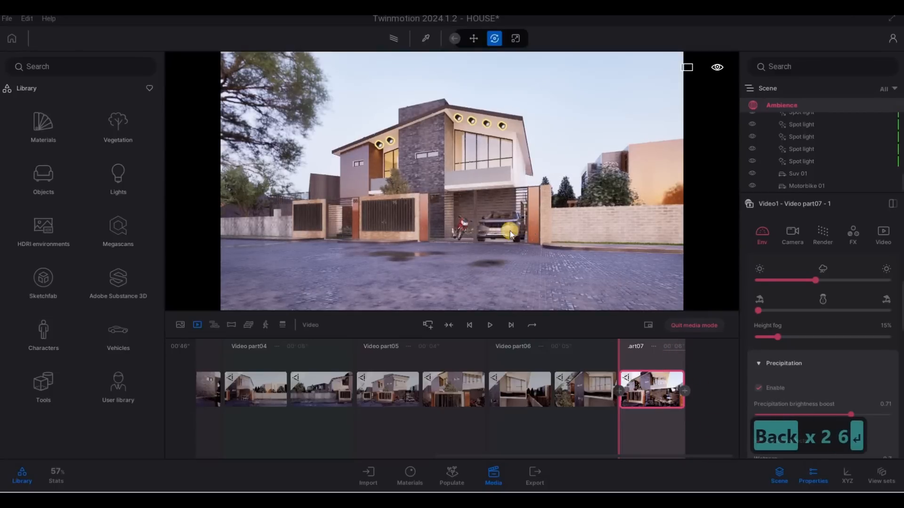
# - Move the camera closer to the house and sideways along the street until it faces the pedestrian gate
pyautogui.press('w')
pyautogui.press('q')
pyautogui.press('w')
pyautogui.press('q')
pyautogui.press('w')
pyautogui.press('q')
pyautogui.press('w')
pyautogui.press('q')
pyautogui.press('a')
pyautogui.press('a')
pyautogui.press('a')
pyautogui.press('a')
pyautogui.press('a')
pyautogui.press('a')
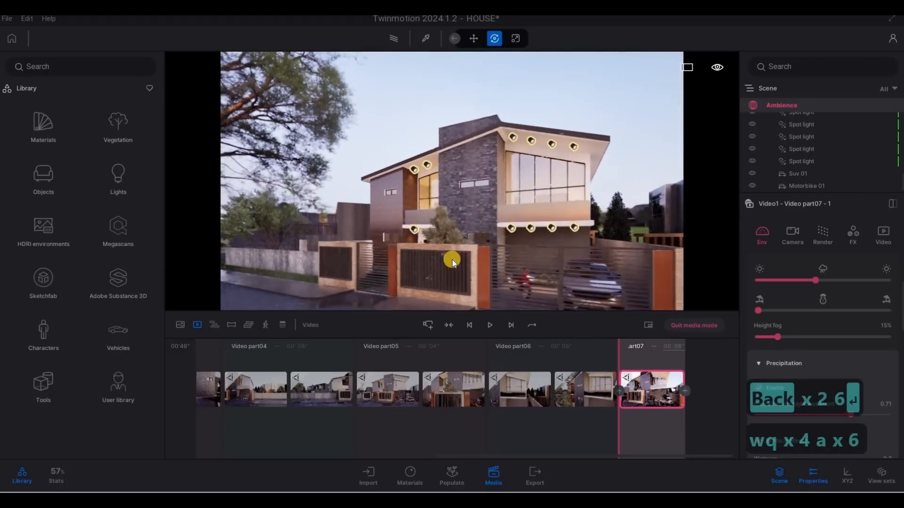
pyautogui.press('a')
pyautogui.press('a')
pyautogui.press('a')
pyautogui.press('a')
pyautogui.press('a')
pyautogui.press('a')
pyautogui.press('a')
pyautogui.press('a')
pyautogui.press('a')
pyautogui.press('a')
pyautogui.press('a')
pyautogui.press('a')
pyautogui.press('a')
pyautogui.press('a')
pyautogui.press('a')
pyautogui.press('a')
pyautogui.press('a')
pyautogui.press('a')
pyautogui.press('a')
pyautogui.press('a')
pyautogui.press('w')
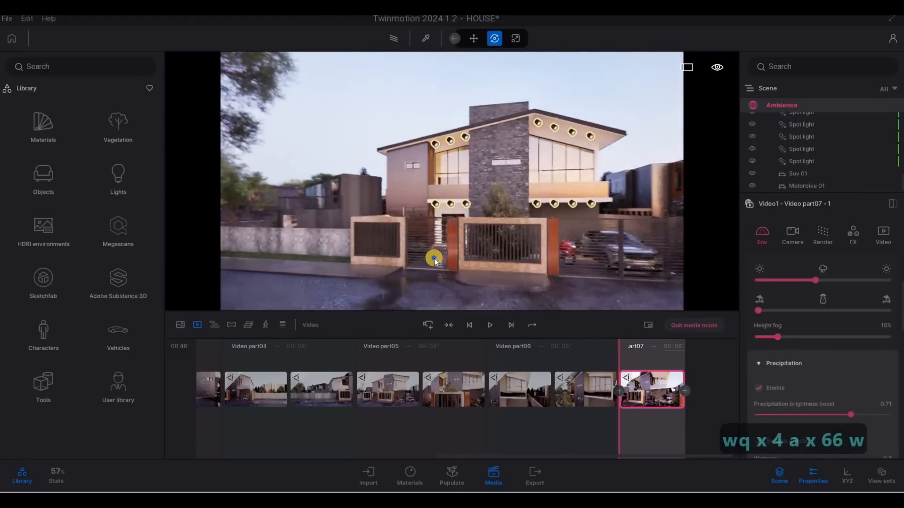
# - Frame the brick fence and the pedestrian gate with house number 88 from close up and start an eighth video part with this view
pyautogui.press('w')
pyautogui.press('w')
pyautogui.press('w')
pyautogui.press('w')
pyautogui.press('w')
pyautogui.press('w')
pyautogui.press('w')
pyautogui.press('w')
pyautogui.press('w')
pyautogui.press('w')
pyautogui.press('w')
pyautogui.press('w')
pyautogui.press('w')
pyautogui.press('w')
pyautogui.press('w')
pyautogui.press('w')
pyautogui.press('w')
pyautogui.press('w')
pyautogui.press('w')
pyautogui.press('w')
pyautogui.press('e')
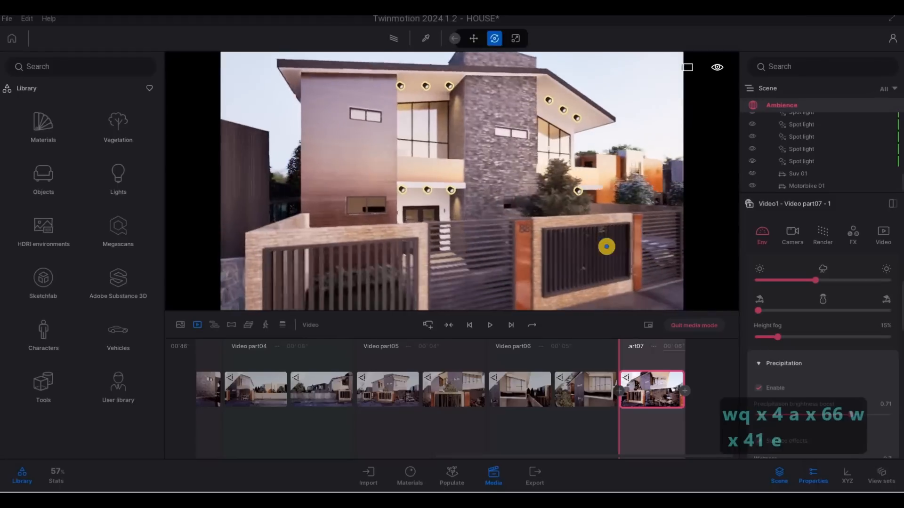
pyautogui.press('a')
pyautogui.press('s')
pyautogui.press('d')
pyautogui.press('s')
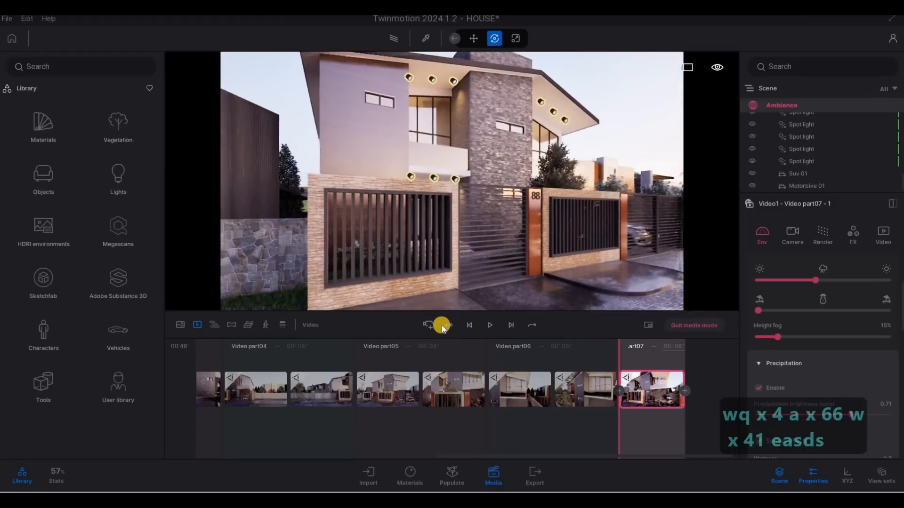
pyautogui.click(430, 321)
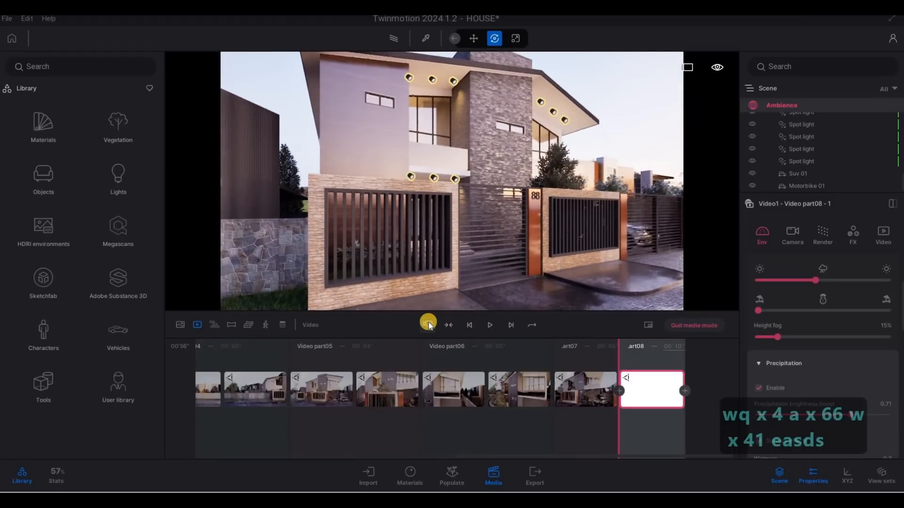
# - Pull the camera back across the street, add the eighth part's second keyframe and set its duration to 6 seconds
pyautogui.press('s')
pyautogui.press('s')
pyautogui.press('s')
pyautogui.press('s')
pyautogui.press('s')
pyautogui.press('s')
pyautogui.press('s')
pyautogui.press('s')
pyautogui.press('s')
pyautogui.press('s')
pyautogui.press('s')
pyautogui.press('s')
pyautogui.press('s')
pyautogui.press('s')
pyautogui.press('s')
pyautogui.press('s')
pyautogui.press('s')
pyautogui.press('s')
pyautogui.press('s')
pyautogui.press('s')
pyautogui.press('s')
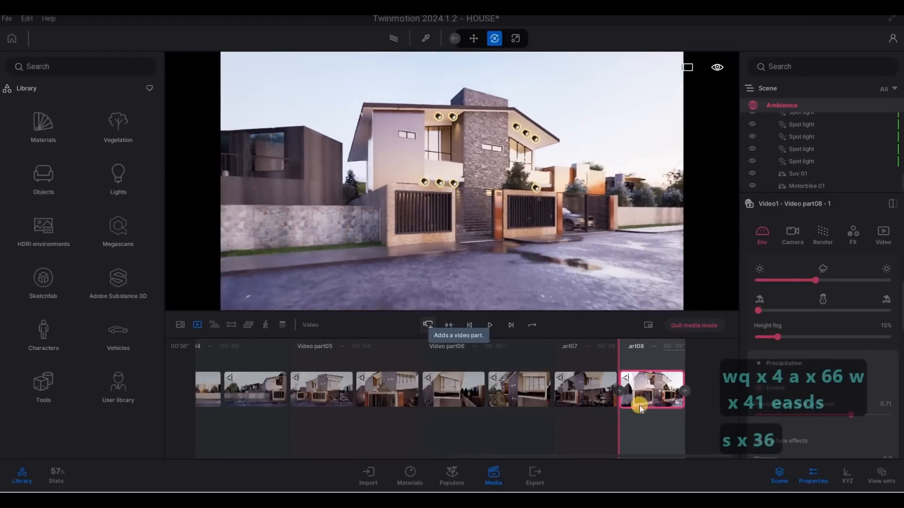
pyautogui.click(684, 394)
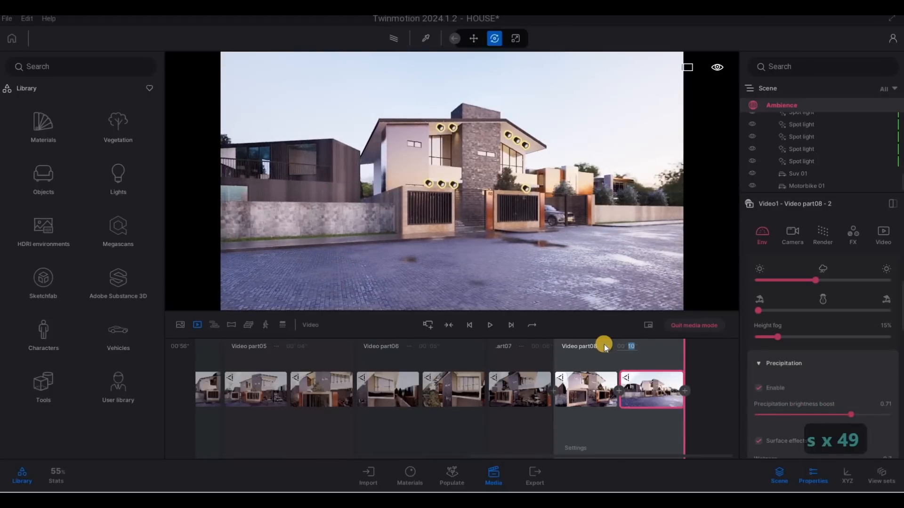
pyautogui.write('6')
pyautogui.press('Return')
# - Place a Pickup 01 car on the street beside the neighbouring house's low light brick wall
pyautogui.press('d')
pyautogui.press('w')
pyautogui.press('d')
pyautogui.press('d')
pyautogui.press('d')
pyautogui.press('d')
pyautogui.press('d')
pyautogui.press('d')
pyautogui.press('d')
pyautogui.press('d')
pyautogui.press('d')
pyautogui.press('d')
pyautogui.press('d')
pyautogui.press('d')
pyautogui.press('d')
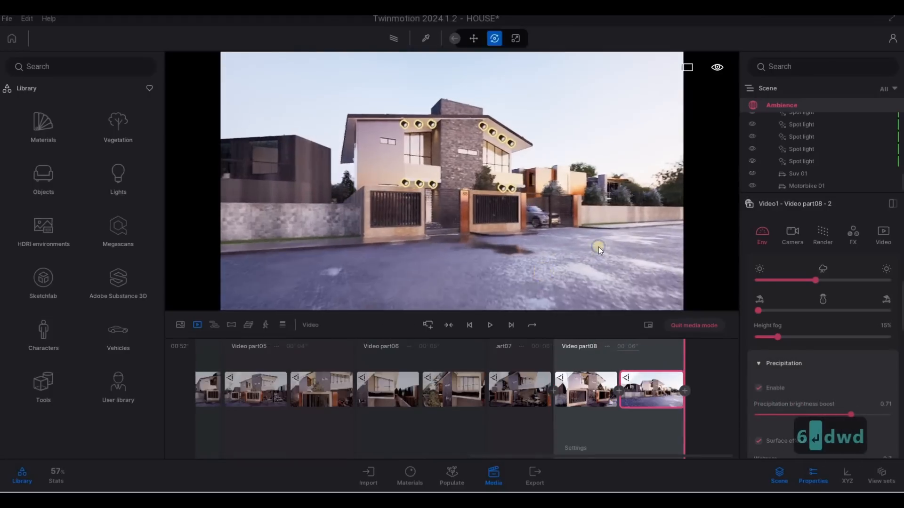
pyautogui.press('q')
pyautogui.press('q')
pyautogui.press('w')
pyautogui.press('w')
pyautogui.press('w')
pyautogui.press('w')
pyautogui.press('w')
pyautogui.press('w')
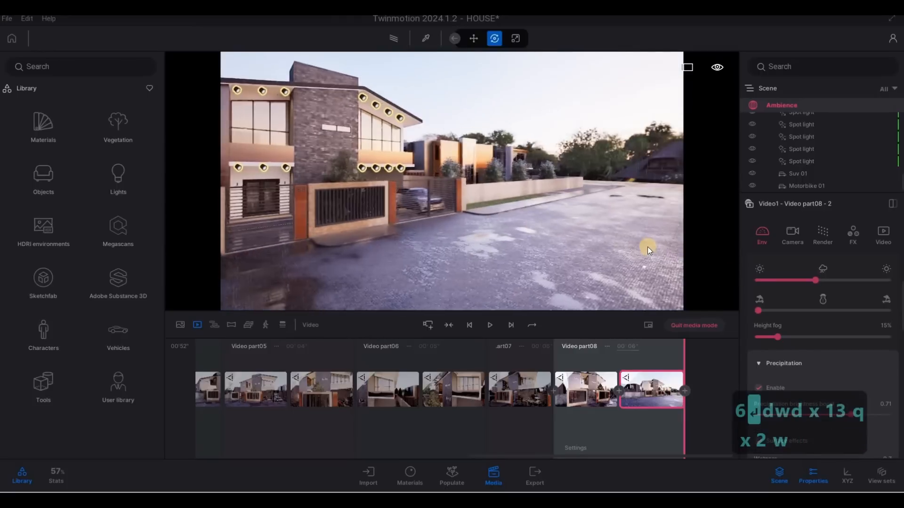
pyautogui.press('d')
pyautogui.press('q')
pyautogui.press('q')
pyautogui.press('q')
pyautogui.press('q')
pyautogui.press('q')
pyautogui.press('q')
pyautogui.press('q')
pyautogui.press('q')
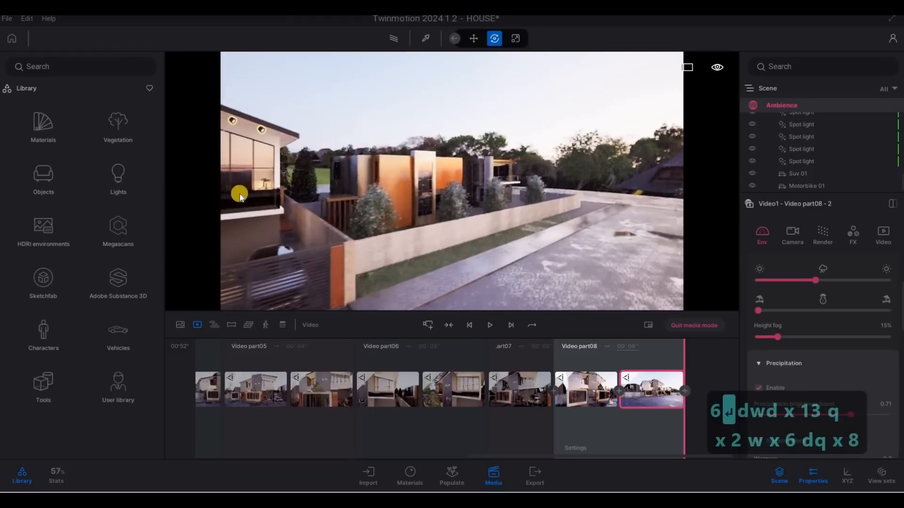
pyautogui.press('e')
pyautogui.press('d')
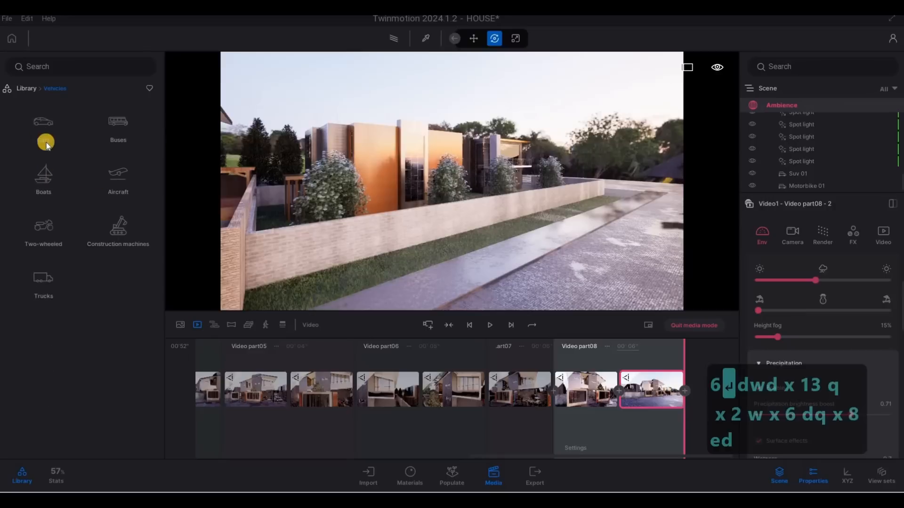
pyautogui.moveTo(55, 177); pyautogui.dragTo(634, 273)
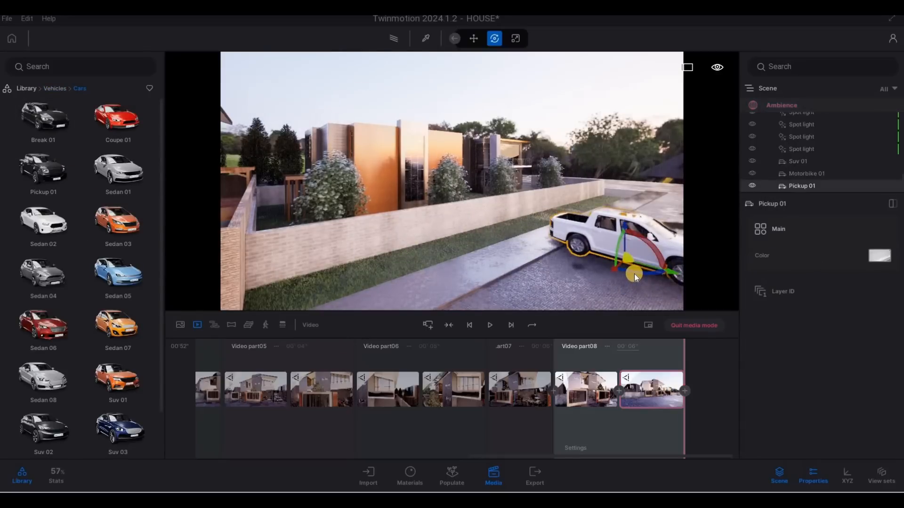
# - Rotate the pickup by 90 degrees, shift it farther along the street and change its body to a darker colour
pyautogui.write('90')
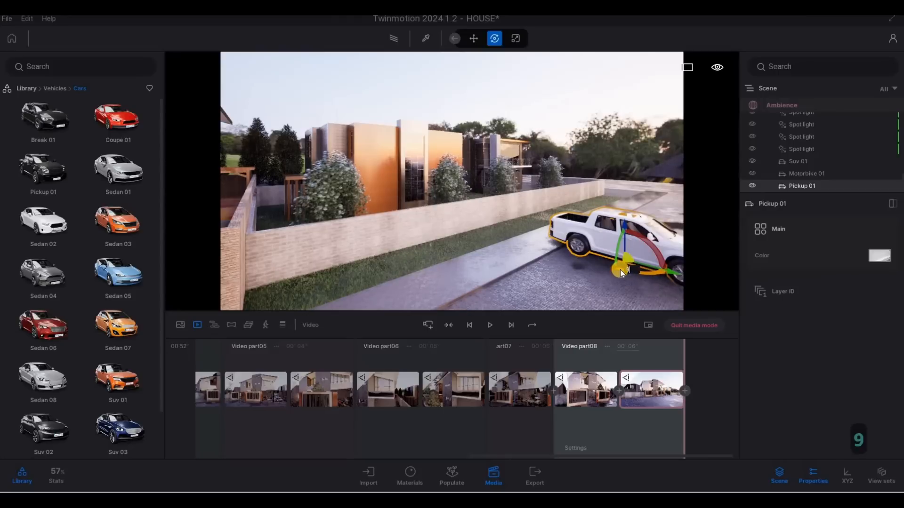
pyautogui.press('Return')
pyautogui.moveTo(634, 265); pyautogui.dragTo(634, 235)
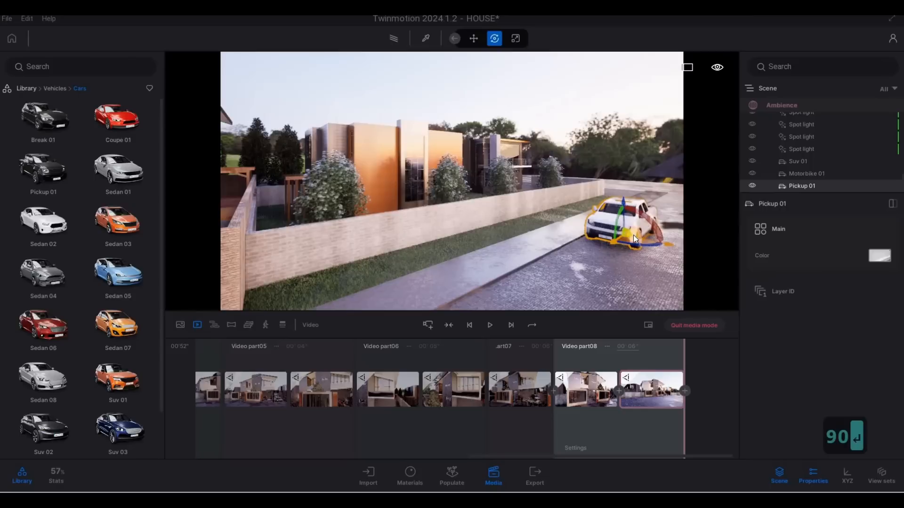
pyautogui.click(879, 255)
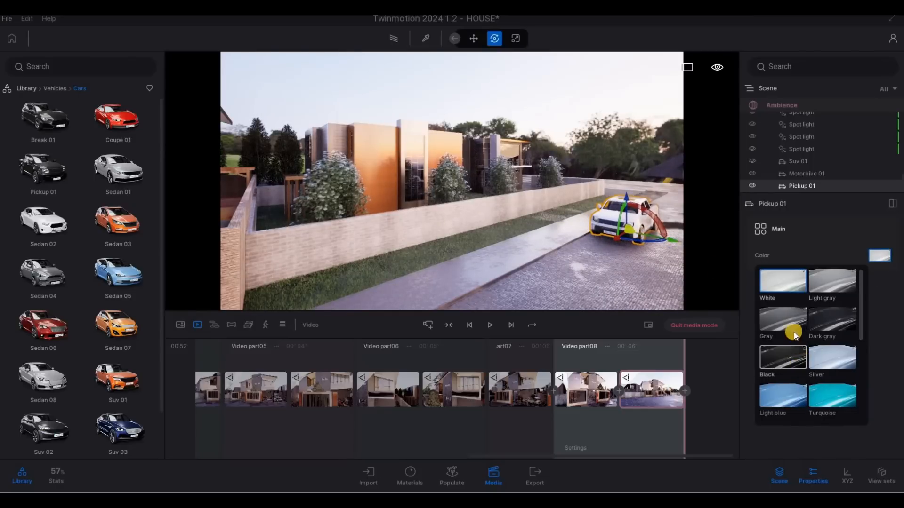
pyautogui.scroll(-1, 794, 334)
pyautogui.click(603, 265)
pyautogui.press('Escape')
pyautogui.press('Escape')
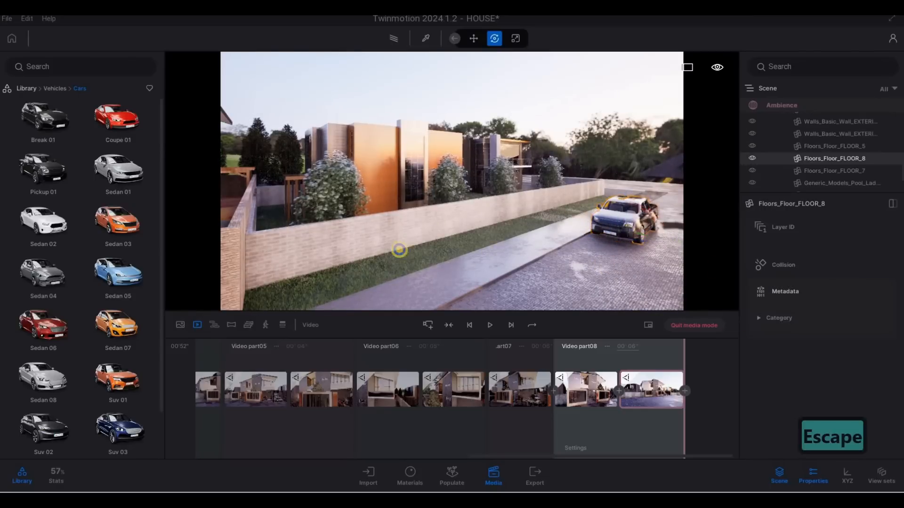
# - Place a Suv 03 car on the street beside the other neighbour's grey stone wall
pyautogui.press('s')
pyautogui.press('a')
pyautogui.moveTo(608, 260); pyautogui.dragTo(406, 234, button='right')
pyautogui.press('a')
pyautogui.press('a')
pyautogui.press('a')
pyautogui.press('a')
pyautogui.press('w')
pyautogui.press('w')
pyautogui.press('w')
pyautogui.press('a')
pyautogui.press('w')
pyautogui.press('a')
pyautogui.press('w')
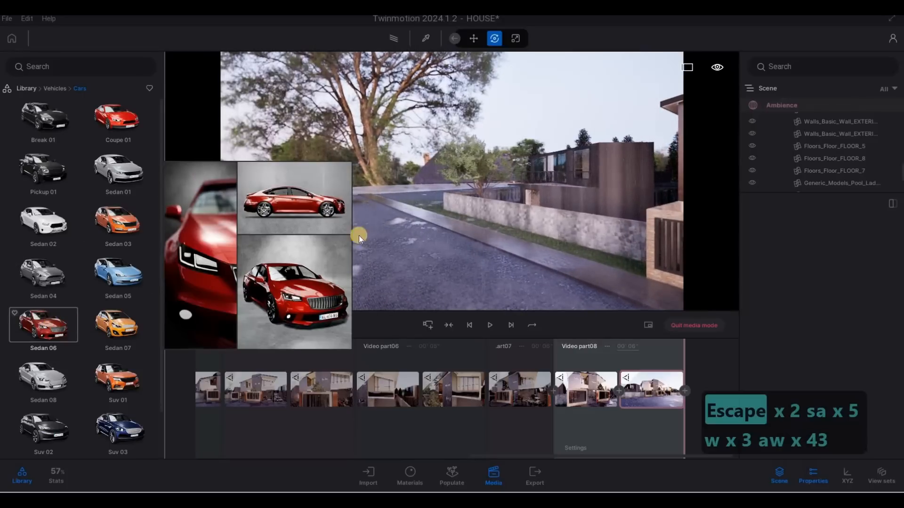
pyautogui.press('d')
pyautogui.press('w')
pyautogui.press('w')
pyautogui.press('w')
pyautogui.press('w')
pyautogui.press('w')
pyautogui.press('w')
pyautogui.press('w')
pyautogui.press('a')
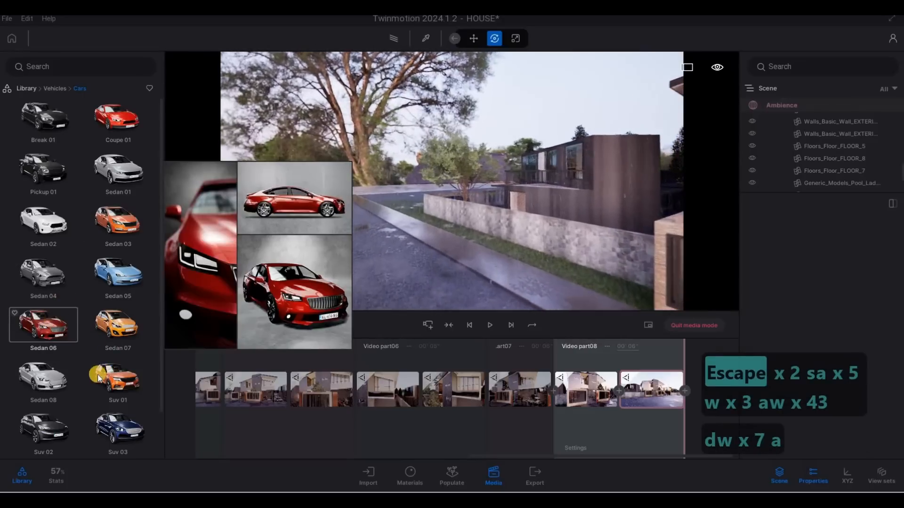
pyautogui.moveTo(121, 396); pyautogui.dragTo(351, 246)
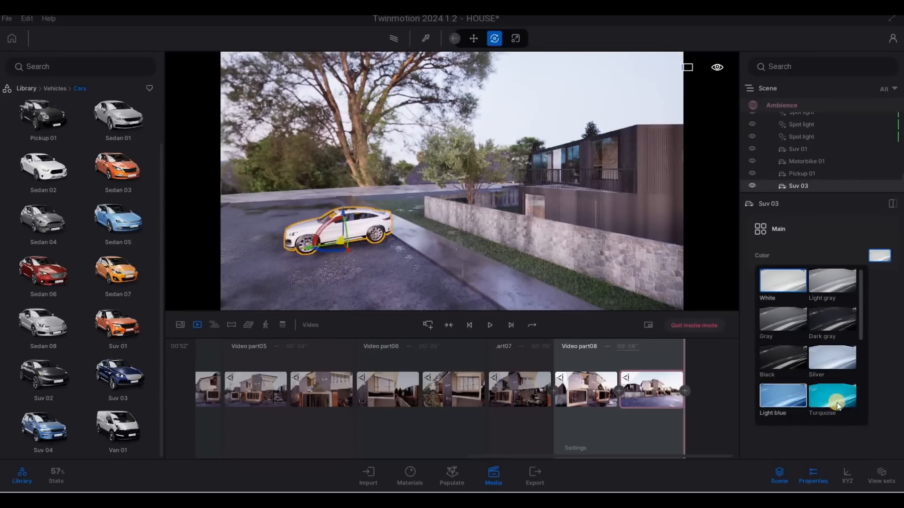
# - Colour the Suv 03 dark blue, rotate it by 90 degrees and shift it nearer the sidewalk
pyautogui.scroll(-1, 837, 405)
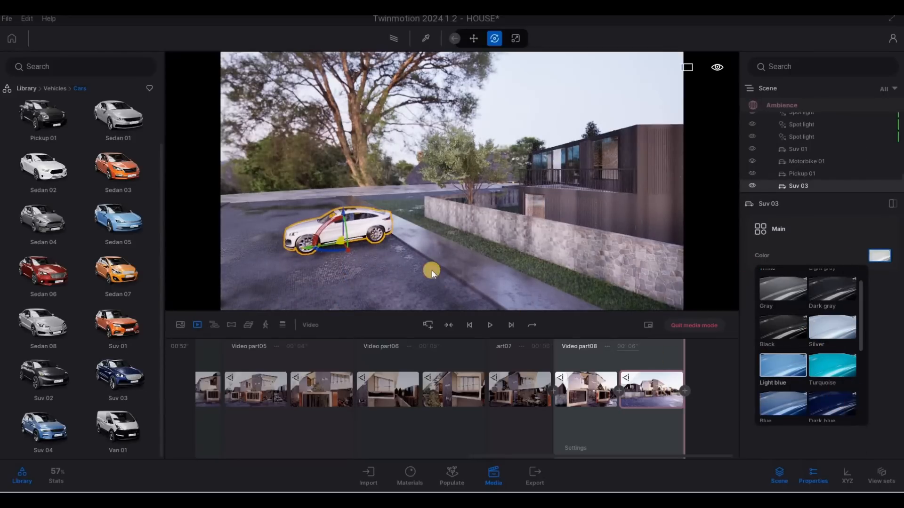
pyautogui.click(328, 251)
pyautogui.write('90')
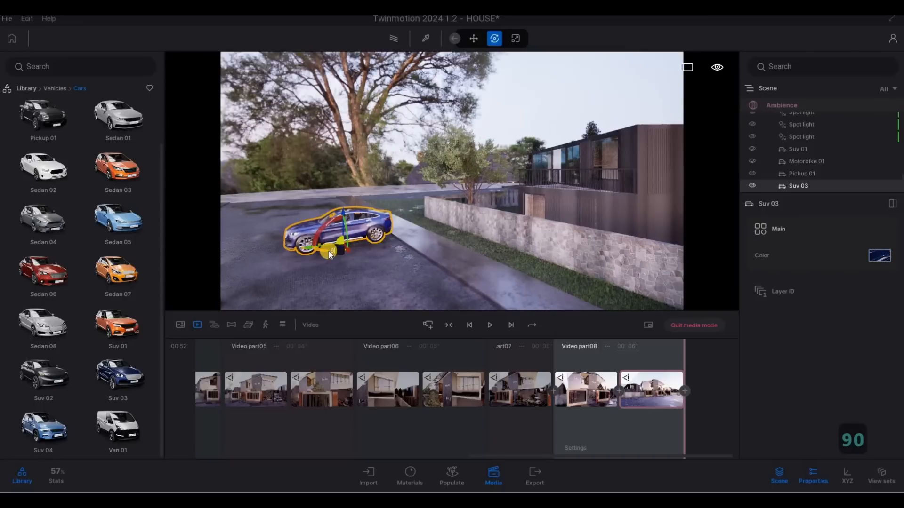
pyautogui.press('Return')
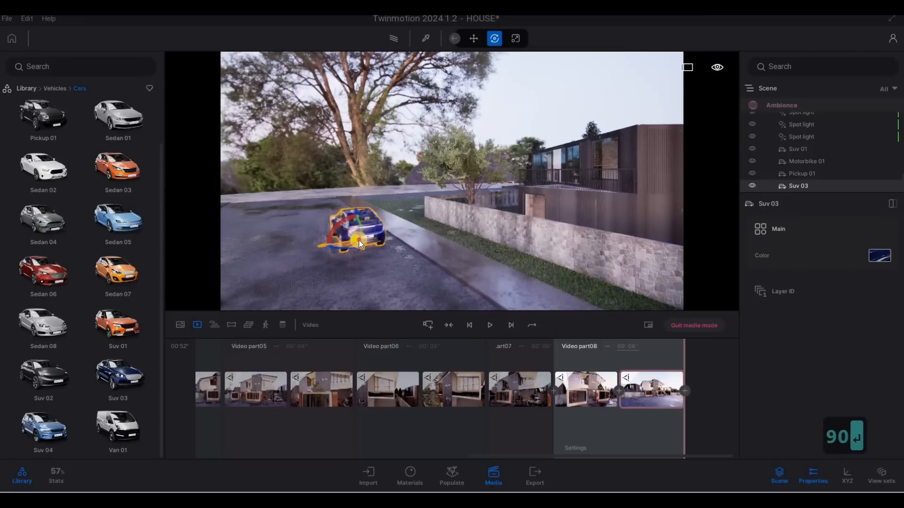
pyautogui.press('Escape')
pyautogui.press('Escape')
# - View the house from across the street and move the dark blue SUV along the road toward the house
pyautogui.press('a')
pyautogui.press('a')
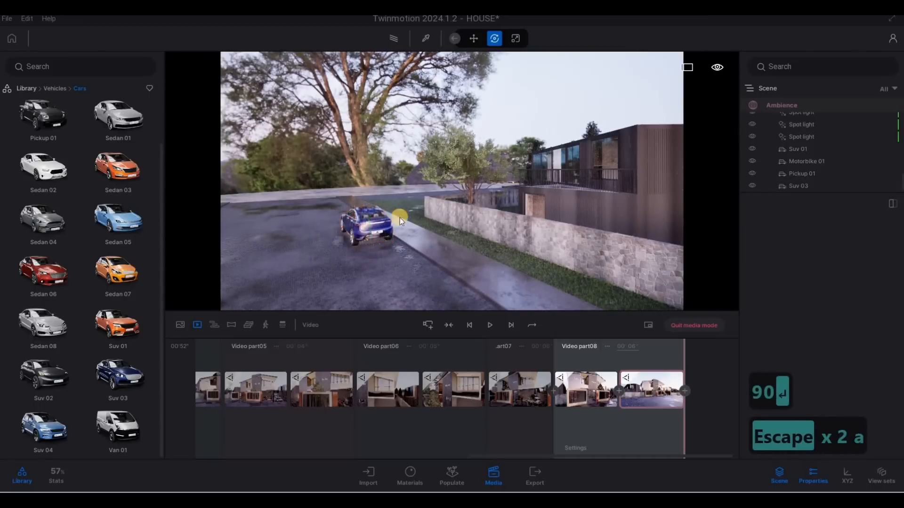
pyautogui.press('s')
pyautogui.press('d')
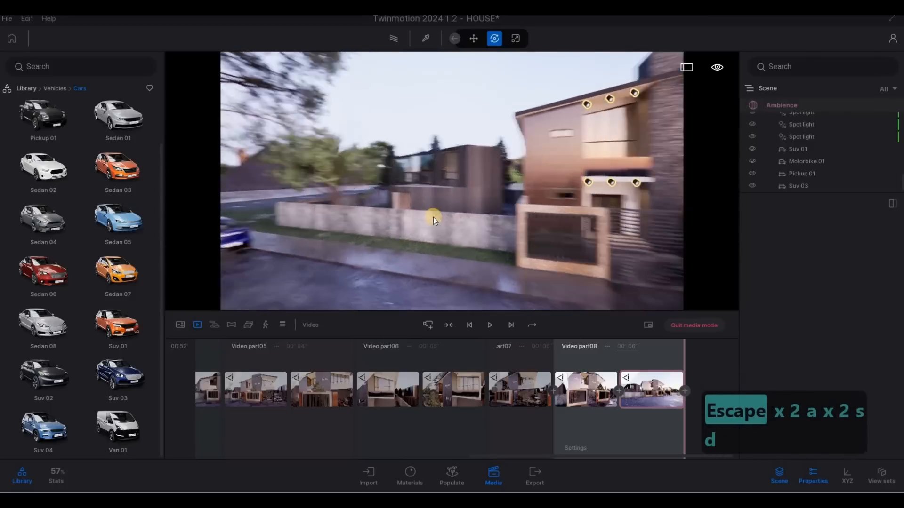
pyautogui.press('e')
pyautogui.press('d')
pyautogui.press('w')
pyautogui.press('w')
pyautogui.press('w')
pyautogui.press('w')
pyautogui.press('w')
pyautogui.press('q')
pyautogui.press('a')
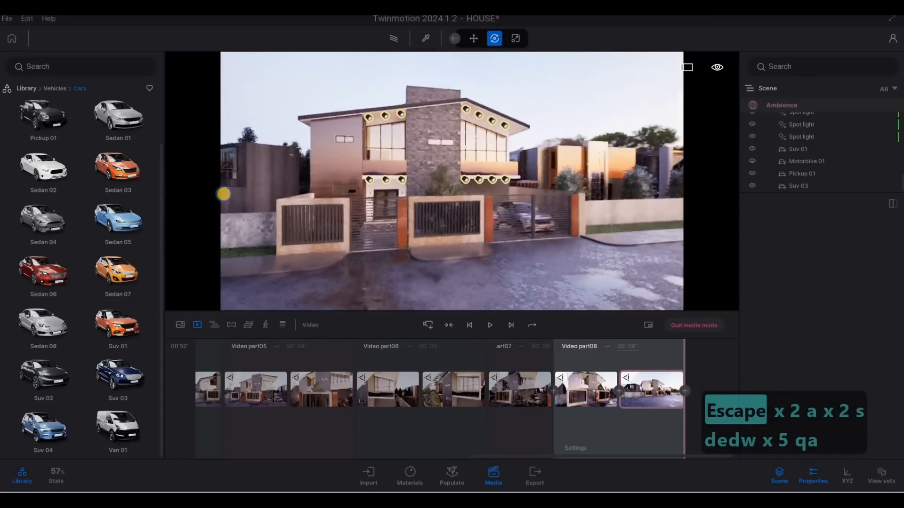
pyautogui.press('s')
pyautogui.press('s')
pyautogui.press('s')
pyautogui.press('s')
pyautogui.press('s')
pyautogui.press('s')
pyautogui.press('s')
pyautogui.press('s')
pyautogui.press('s')
pyautogui.press('s')
pyautogui.press('s')
pyautogui.press('d')
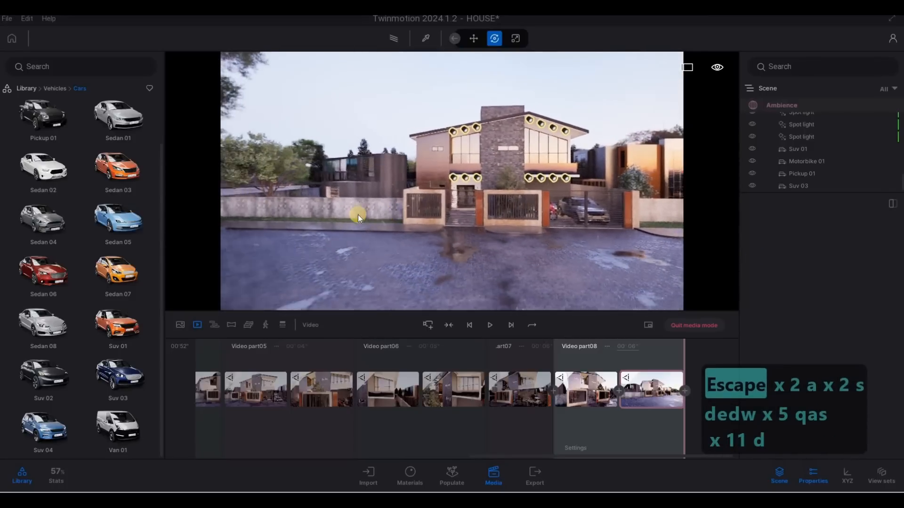
pyautogui.press('w')
pyautogui.press('w')
pyautogui.press('w')
pyautogui.press('w')
pyautogui.press('w')
pyautogui.press('w')
pyautogui.press('w')
pyautogui.press('w')
pyautogui.press('w')
pyautogui.press('w')
pyautogui.press('w')
pyautogui.press('w')
pyautogui.press('w')
pyautogui.moveTo(253, 235); pyautogui.dragTo(365, 238)
pyautogui.press('w')
pyautogui.press('w')
pyautogui.press('w')
pyautogui.press('w')
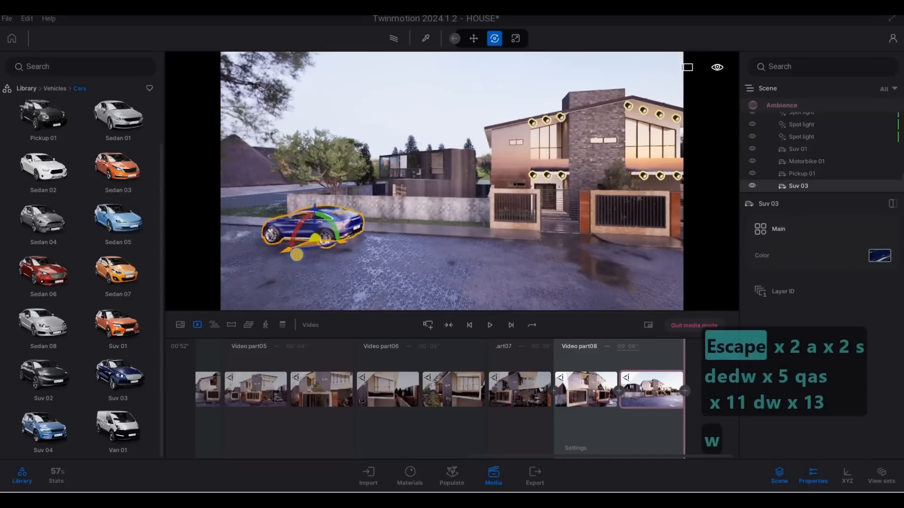
# - Approach the dark blue SUV from behind and shift it closer to the curb beside the stone wall
pyautogui.press('d')
pyautogui.press('d')
pyautogui.press('d')
pyautogui.press('d')
pyautogui.press('d')
pyautogui.press('d')
pyautogui.press('d')
pyautogui.press('d')
pyautogui.press('d')
pyautogui.press('d')
pyautogui.press('d')
pyautogui.press('d')
pyautogui.press('d')
pyautogui.press('d')
pyautogui.press('d')
pyautogui.press('d')
pyautogui.press('d')
pyautogui.press('d')
pyautogui.press('d')
pyautogui.press('d')
pyautogui.press('d')
pyautogui.press('d')
pyautogui.press('d')
pyautogui.press('d')
pyautogui.press('d')
pyautogui.press('d')
pyautogui.press('d')
pyautogui.press('d')
pyautogui.press('d')
pyautogui.press('d')
pyautogui.press('d')
pyautogui.press('d')
pyautogui.press('d')
pyautogui.press('d')
pyautogui.press('d')
pyautogui.press('d')
pyautogui.press('d')
pyautogui.press('d')
pyautogui.press('d')
pyautogui.press('d')
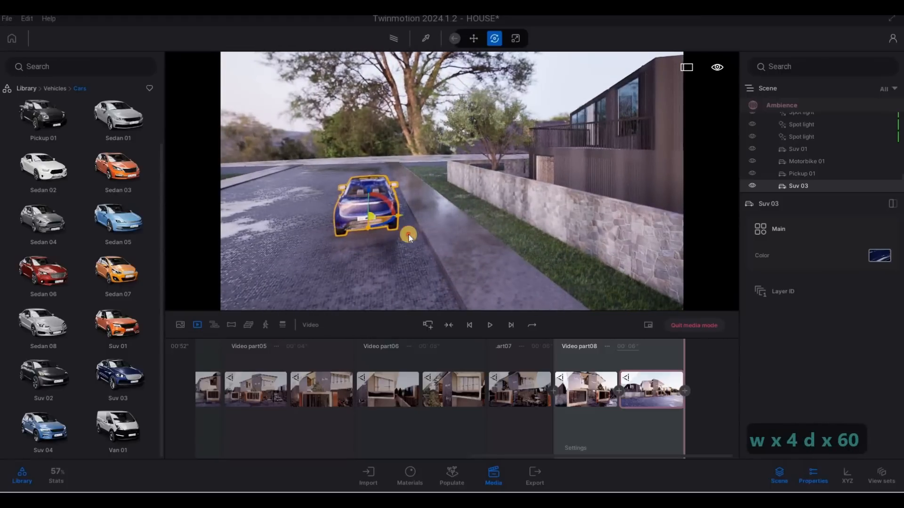
pyautogui.moveTo(409, 238); pyautogui.dragTo(407, 243)
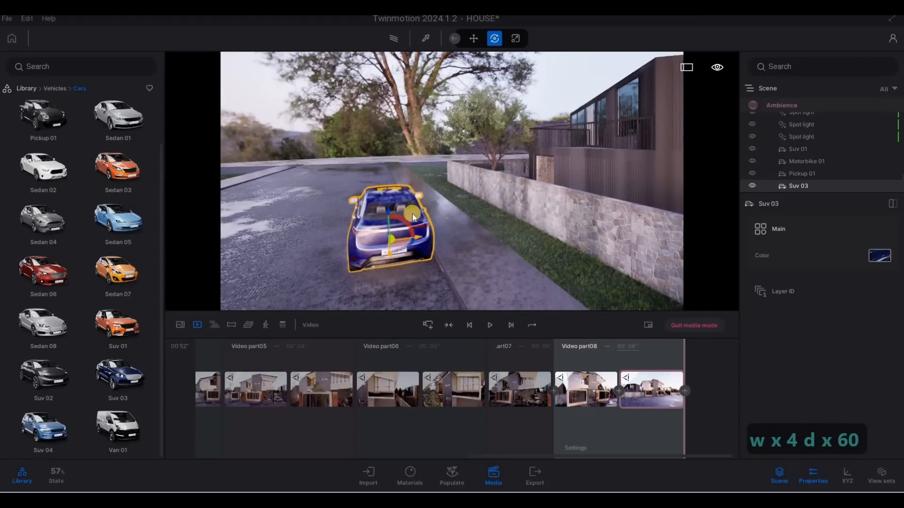
# - Inspect the front fence and gates while travelling along the street from the dark blue SUV toward the other parked car
pyautogui.hotkey('s', 'd')
pyautogui.hotkey('s', 'd')
pyautogui.hotkey('s', 'd')
pyautogui.hotkey('s', 'd')
pyautogui.hotkey('s', 'd')
pyautogui.hotkey('s', 'd')
pyautogui.hotkey('s', 'd')
pyautogui.hotkey('s', 'd')
pyautogui.hotkey('s', 'd')
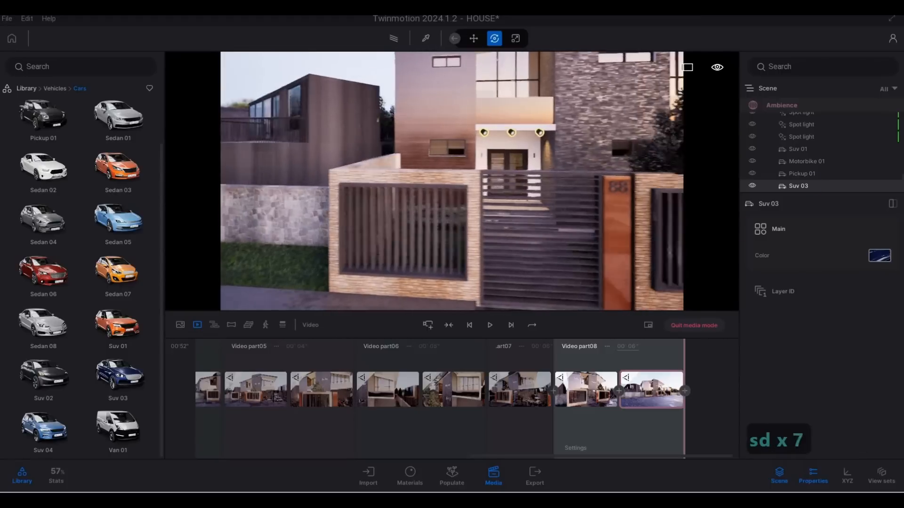
pyautogui.press('s')
pyautogui.press('w')
pyautogui.press('a')
pyautogui.press('a')
pyautogui.press('a')
pyautogui.press('a')
pyautogui.press('a')
pyautogui.press('a')
pyautogui.press('a')
pyautogui.press('a')
pyautogui.press('a')
pyautogui.press('a')
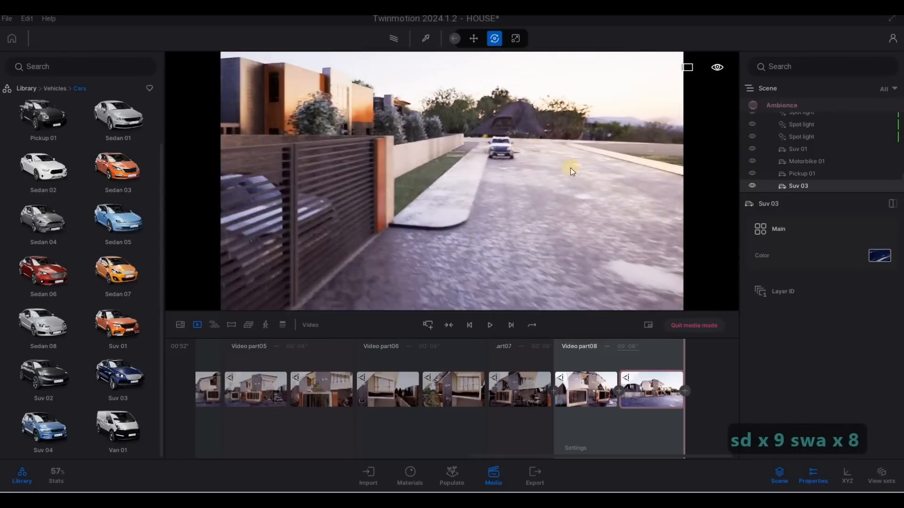
# - Inspect the garage side and pull back across the street to examine the whole house front
pyautogui.press('d')
pyautogui.press('d')
pyautogui.press('d')
pyautogui.press('d')
pyautogui.press('d')
pyautogui.press('d')
pyautogui.press('s')
pyautogui.press('e')
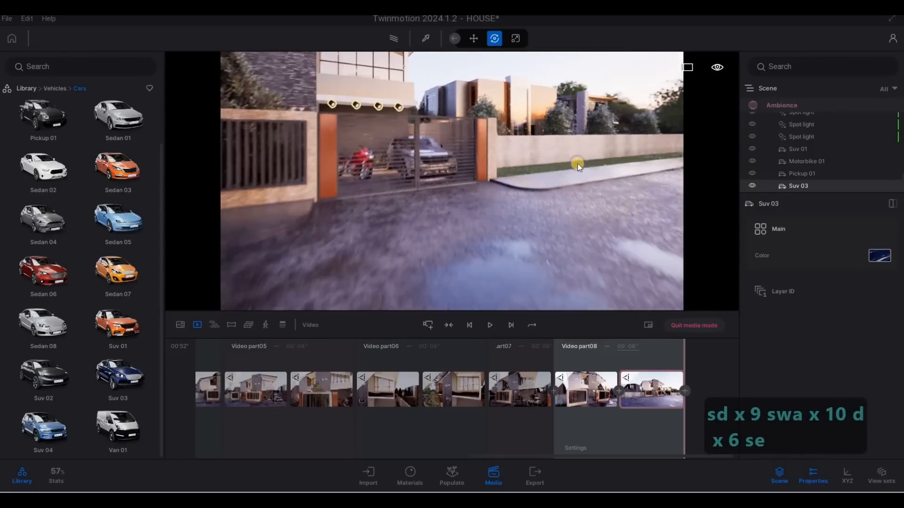
pyautogui.press('d')
pyautogui.press('s')
pyautogui.press('a')
pyautogui.press('a')
pyautogui.press('a')
pyautogui.press('a')
pyautogui.press('a')
pyautogui.press('a')
pyautogui.press('a')
pyautogui.press('a')
pyautogui.press('a')
pyautogui.press('a')
pyautogui.press('a')
pyautogui.press('a')
pyautogui.press('a')
pyautogui.press('a')
pyautogui.press('a')
pyautogui.press('a')
pyautogui.press('a')
pyautogui.press('a')
pyautogui.press('a')
pyautogui.press('a')
pyautogui.press('a')
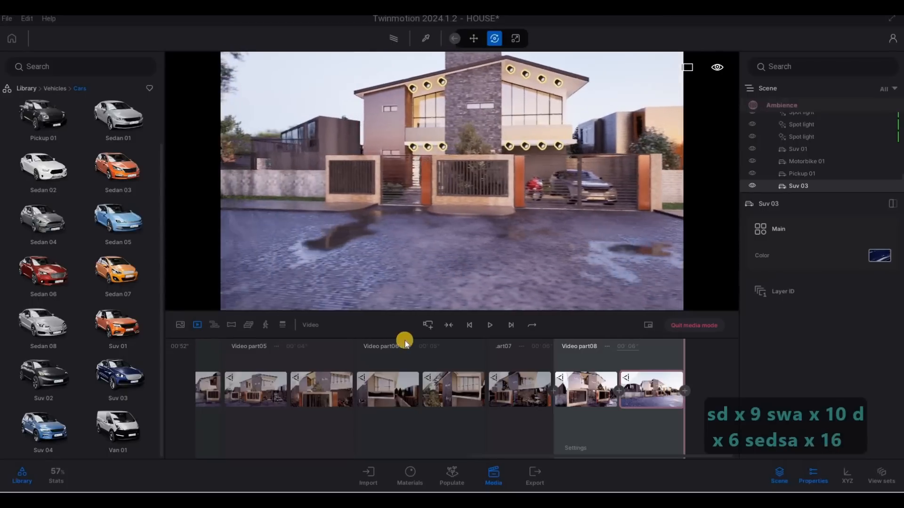
# - Return to the overview of videos and save the project
pyautogui.click(196, 325)
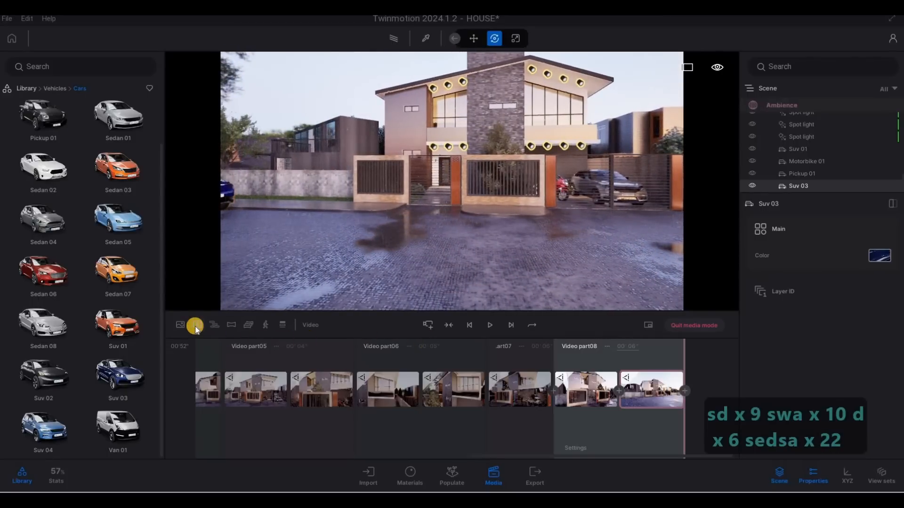
pyautogui.click(7, 18)
pyautogui.hotkey('ctrl', 's')
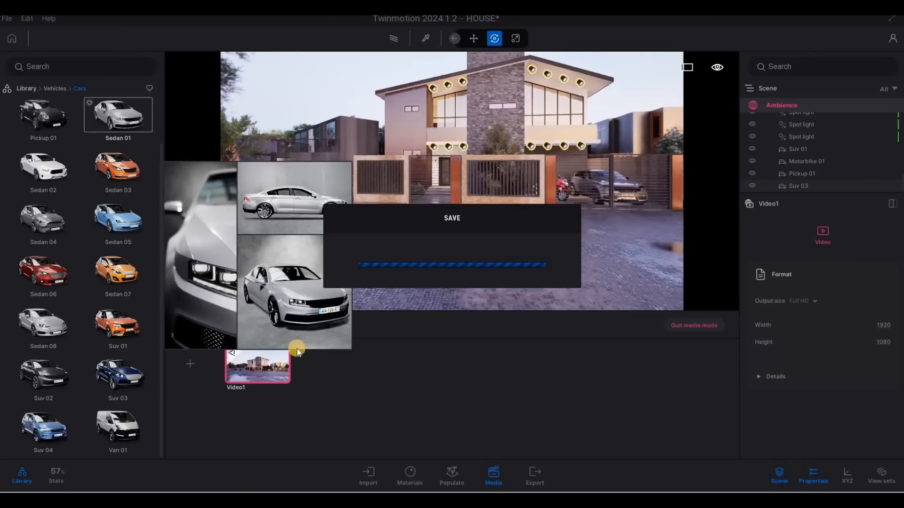
# - Duplicate the video and rename the original as SHOWREEL
pyautogui.click(258, 348)
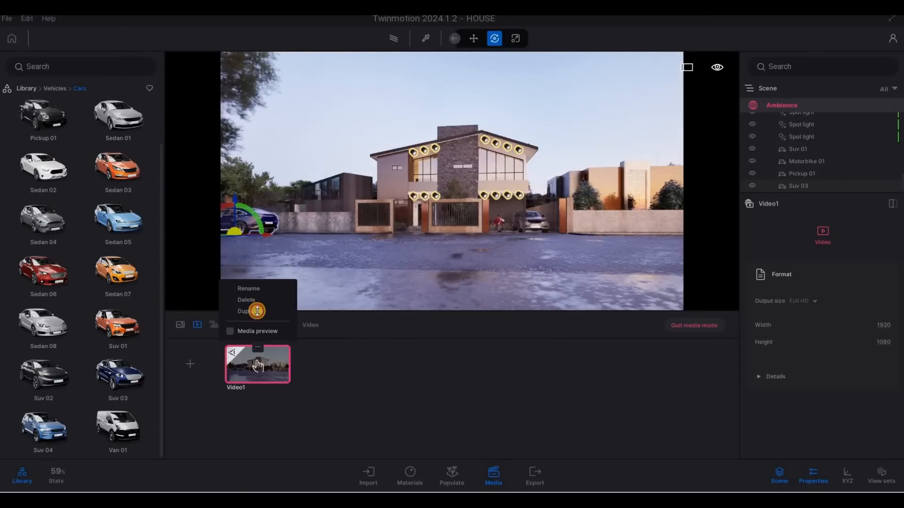
pyautogui.click(257, 310)
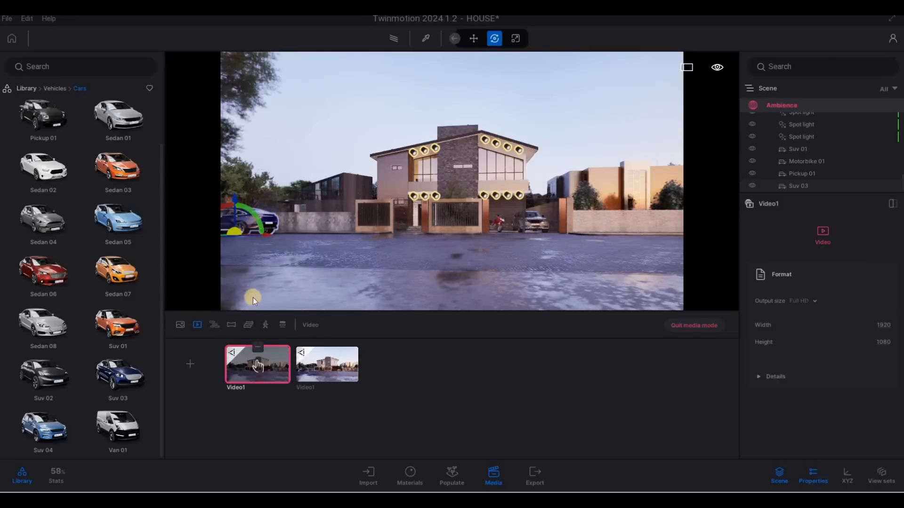
pyautogui.click(245, 288)
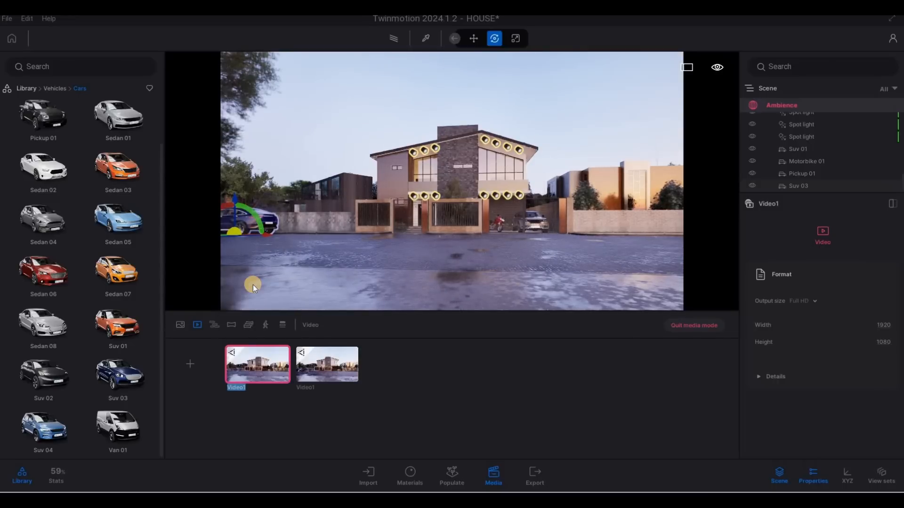
pyautogui.write('SHOWREEL')
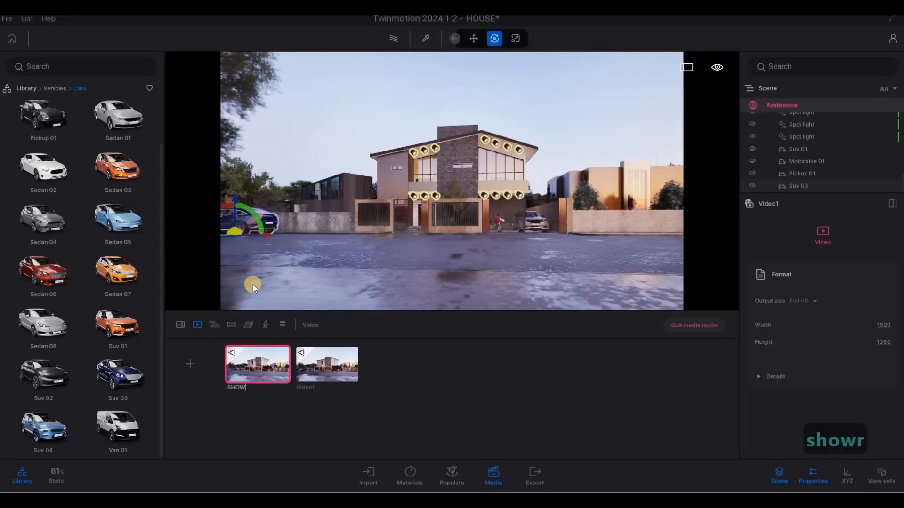
# - Rename the duplicated video as SHORTS
pyautogui.click(329, 349)
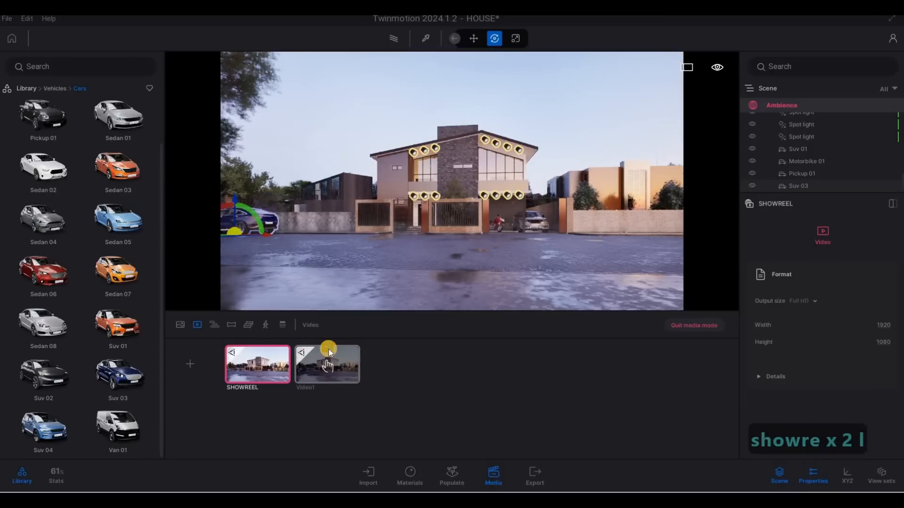
pyautogui.click(328, 348)
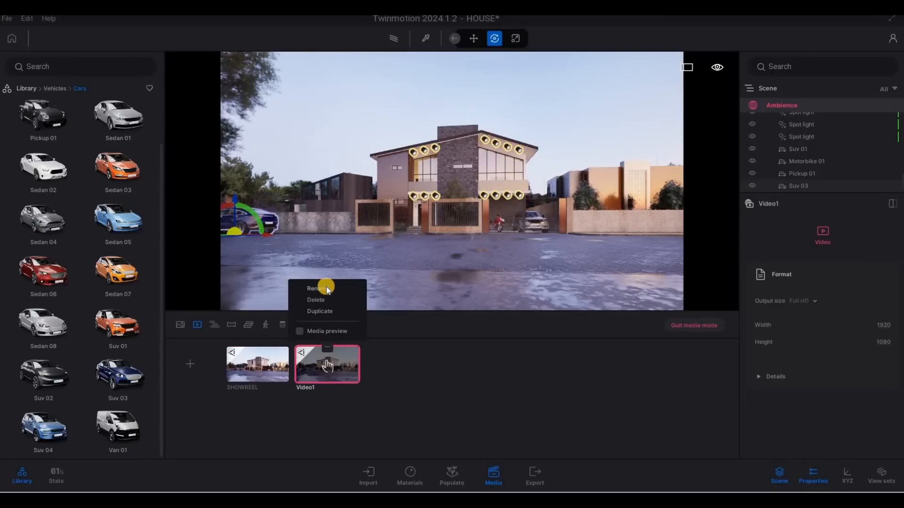
pyautogui.click(326, 288)
pyautogui.write('SHORTS')
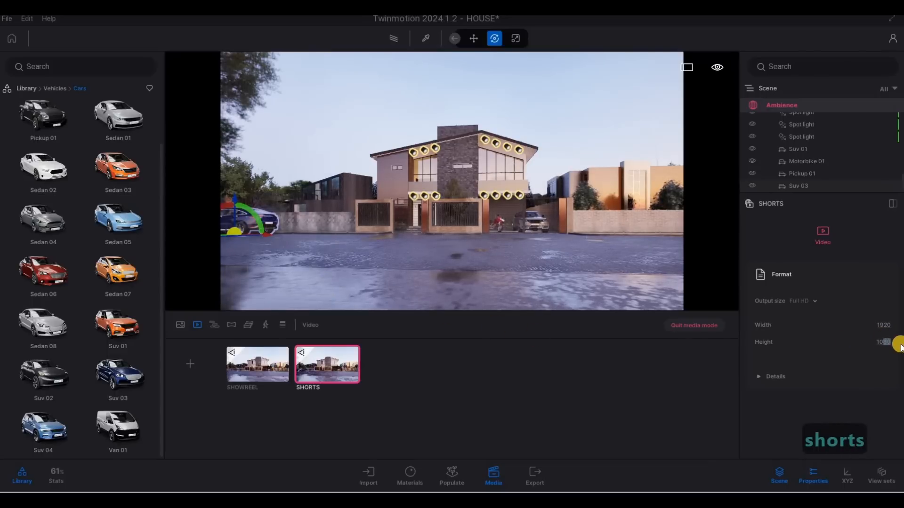
# - Give the SHORTS video a custom portrait output size, 700 wide and 1000 high
pyautogui.write('0')
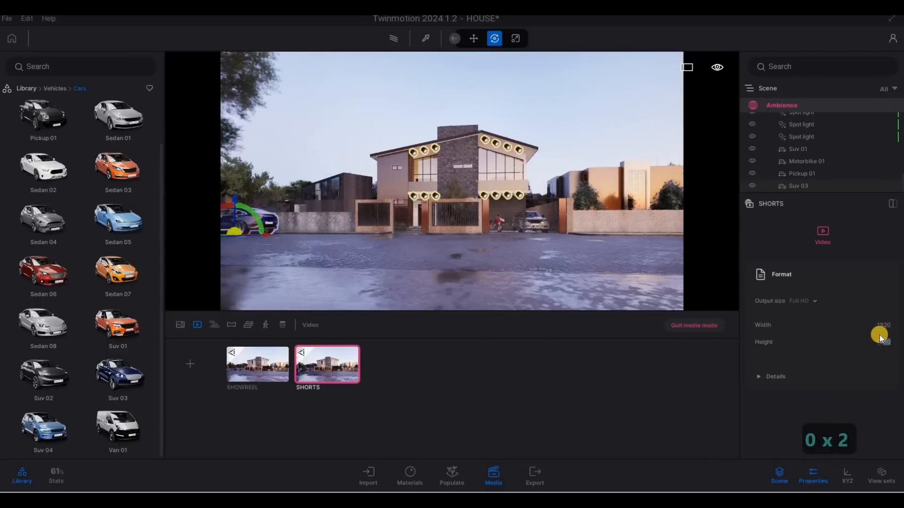
pyautogui.press('BackSpace')
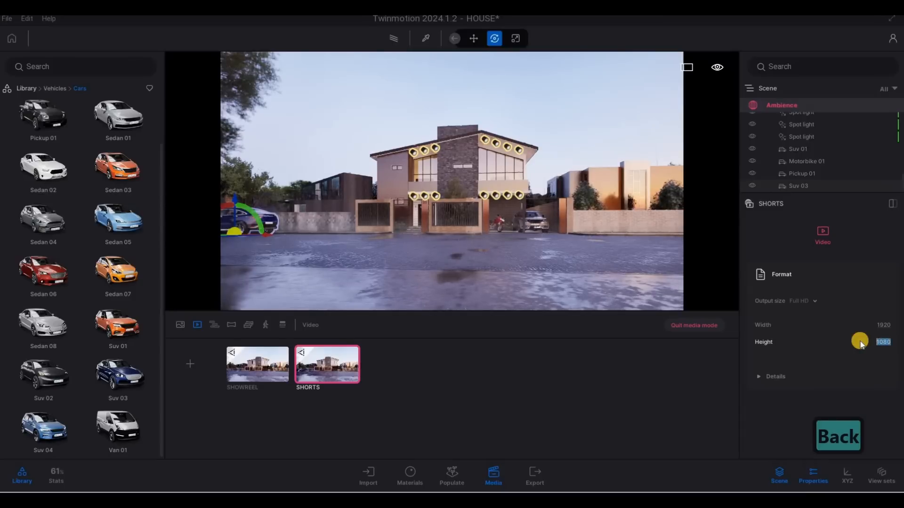
pyautogui.write('10')
pyautogui.click(875, 322)
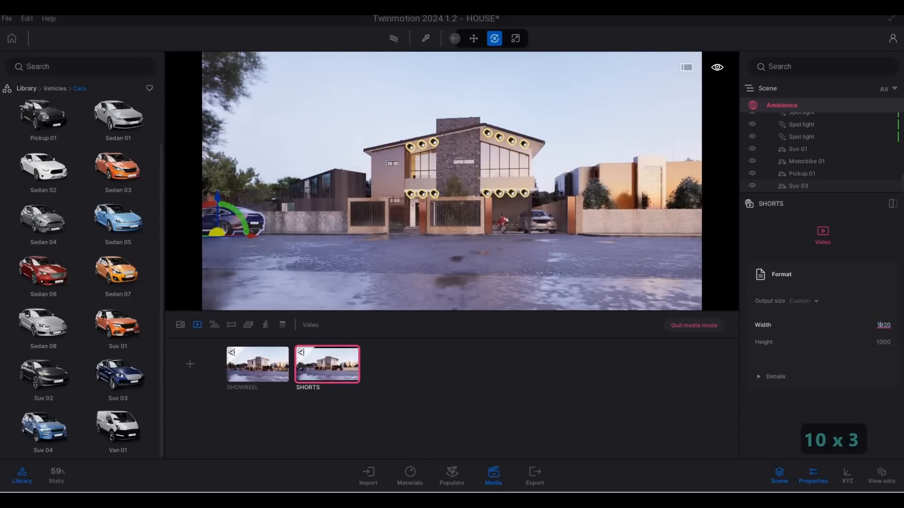
pyautogui.press('BackSpace')
pyautogui.press('BackSpace')
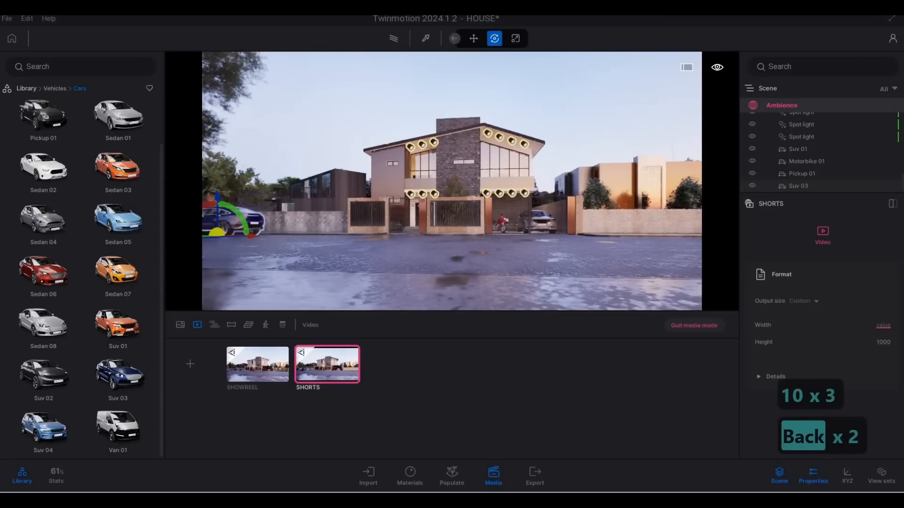
pyautogui.write('700')
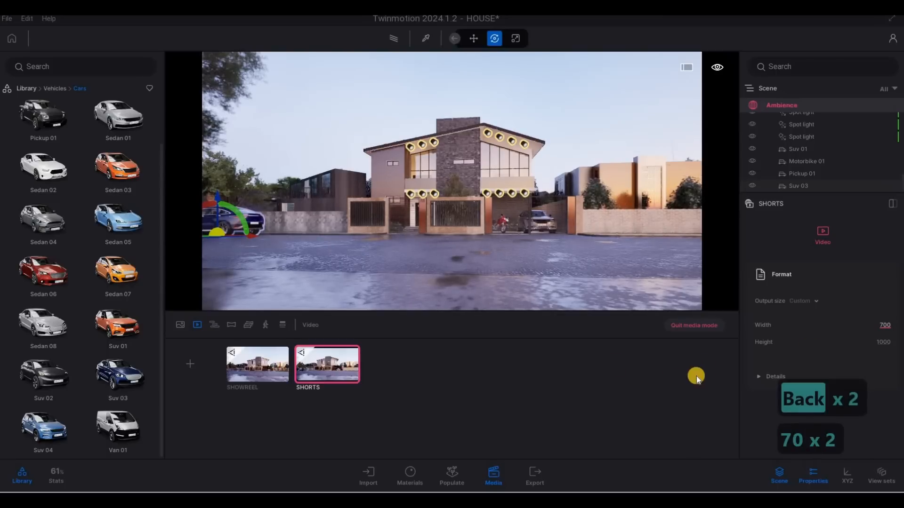
pyautogui.click(498, 292)
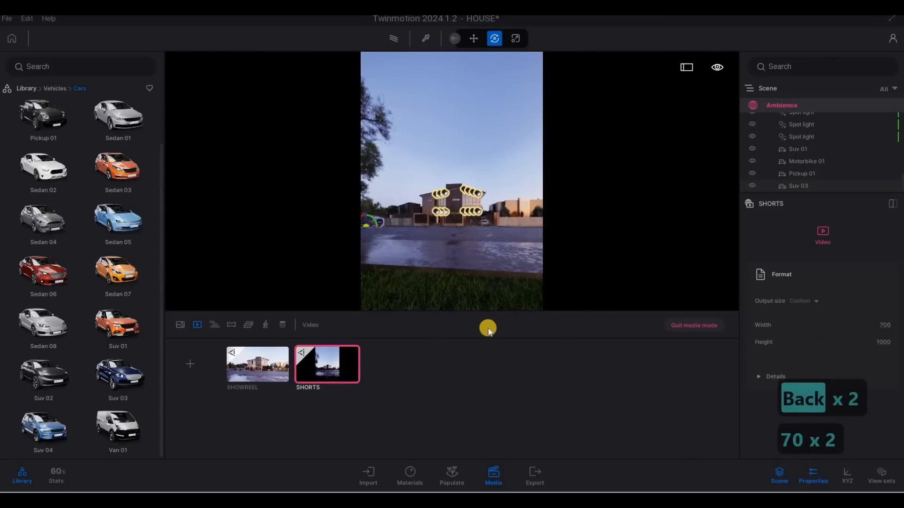
# - Open the parts of the SHORTS video, switch to still images and quit media mode
pyautogui.doubleClick(331, 375)
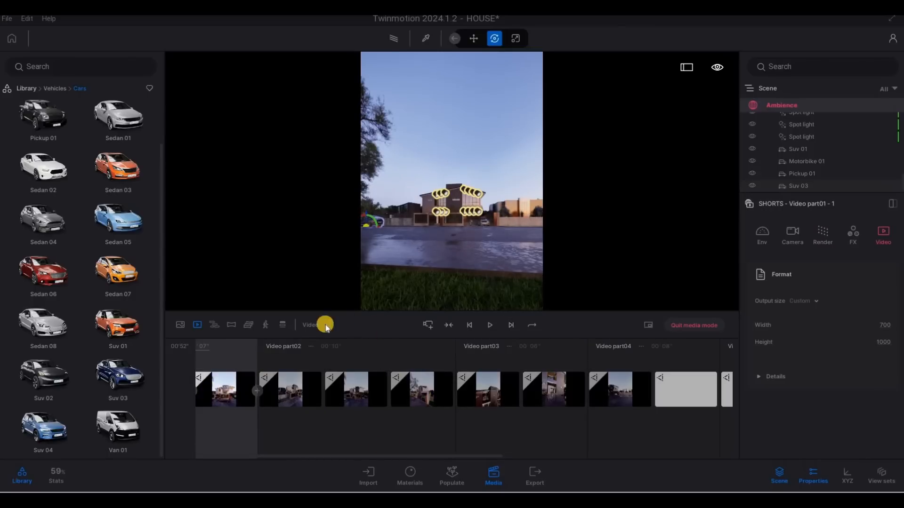
pyautogui.click(58, 88)
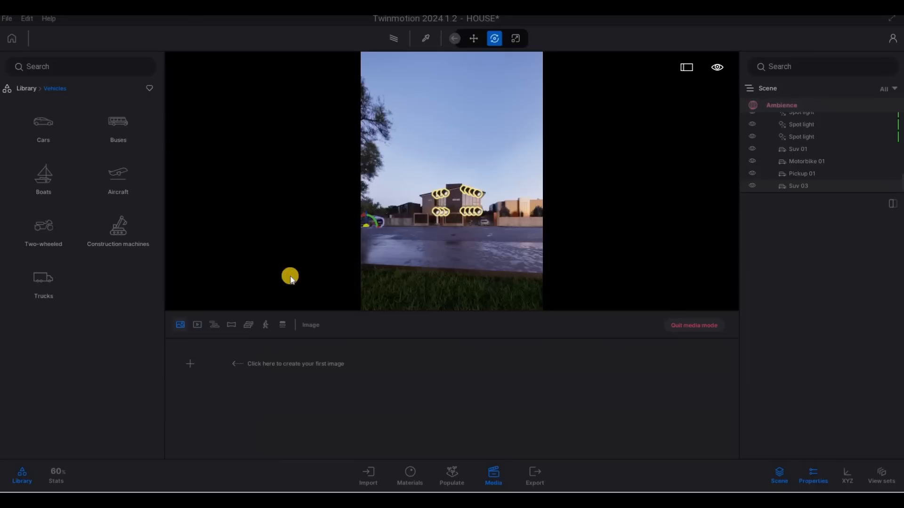
pyautogui.click(686, 330)
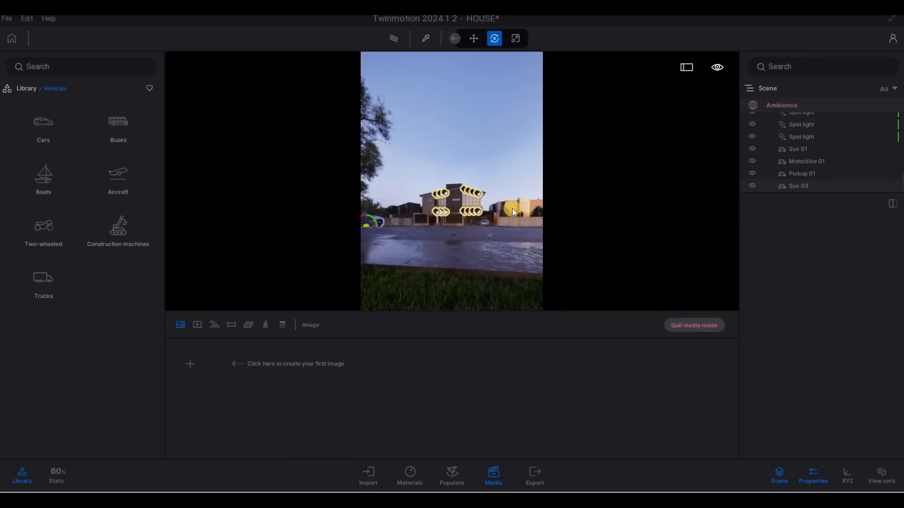
# - Deselect the SUV, frame the house front from across the street with the dark blue SUV in view, and create a still image
pyautogui.press('a')
pyautogui.press('q')
pyautogui.press('w')
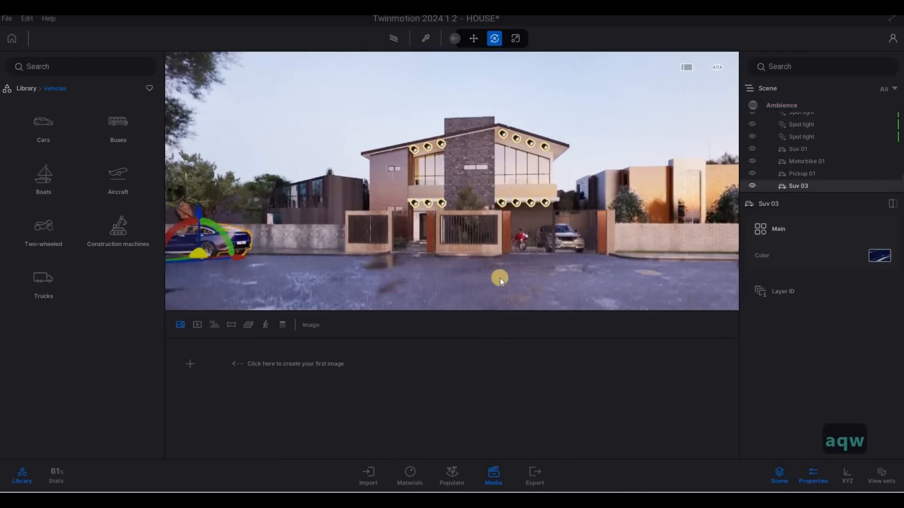
pyautogui.press('Escape')
pyautogui.press('a')
pyautogui.press('w')
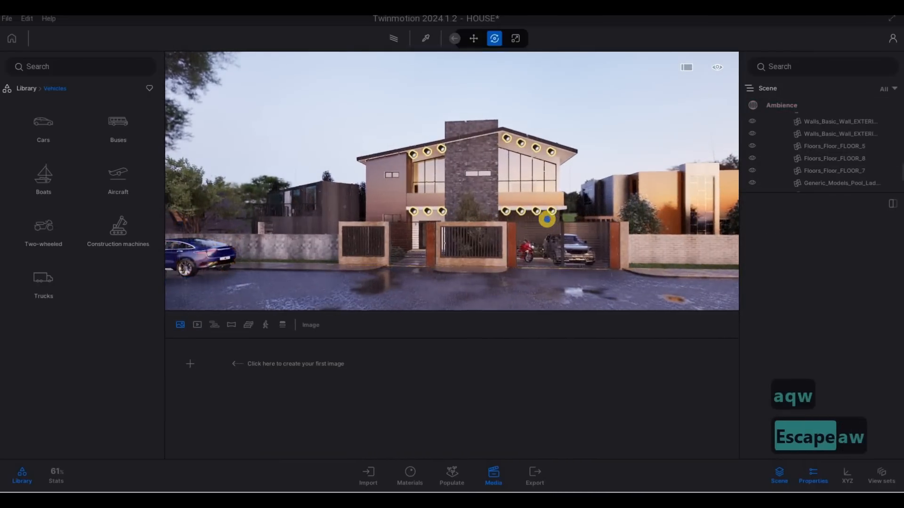
pyautogui.press('e')
pyautogui.press('d')
pyautogui.press('d')
pyautogui.press('s')
pyautogui.press('s')
pyautogui.press('s')
pyautogui.press('s')
pyautogui.press('s')
pyautogui.press('s')
pyautogui.press('s')
pyautogui.press('s')
pyautogui.press('s')
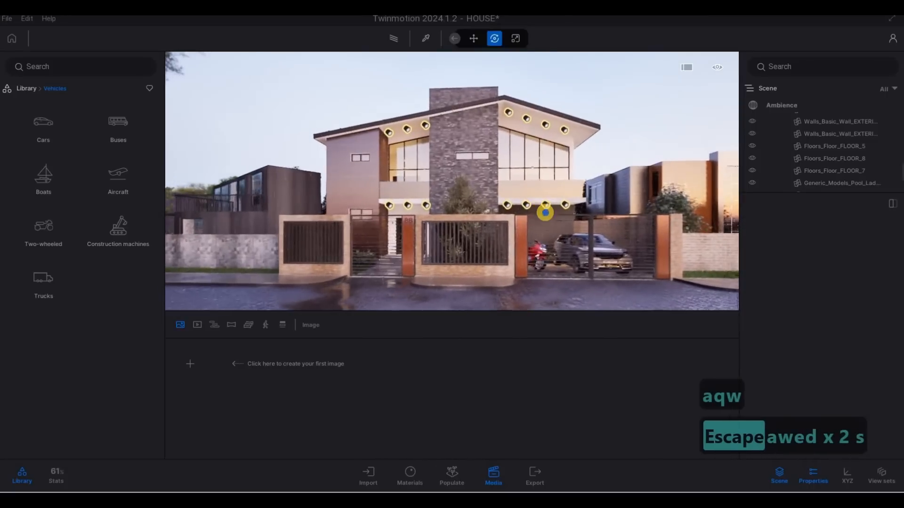
pyautogui.press('q')
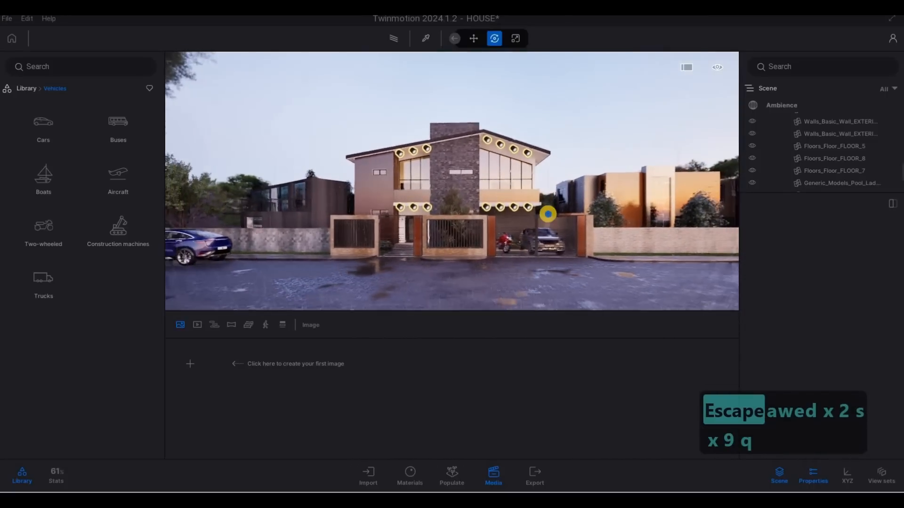
pyautogui.press('w')
pyautogui.press('w')
pyautogui.press('e')
pyautogui.press('s')
pyautogui.press('s')
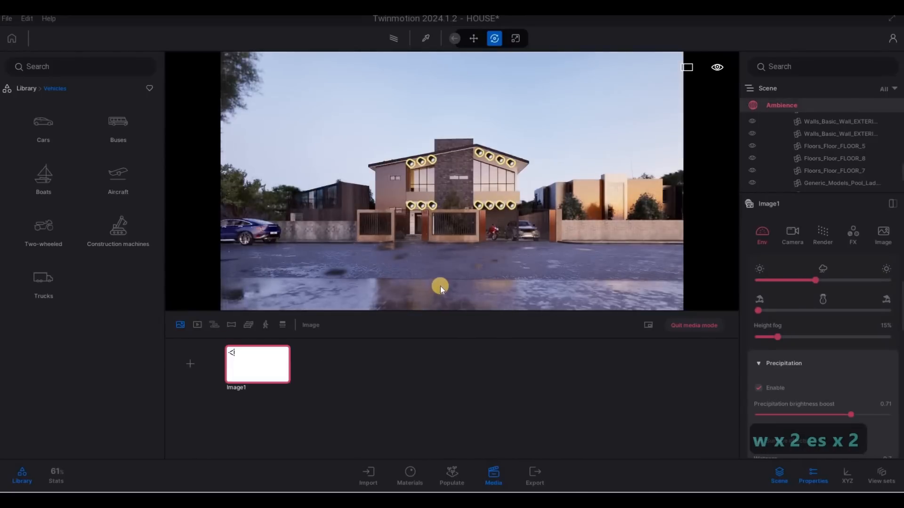
# - Create a second still image from an oblique viewpoint with the dark blue SUV large beside the stone wall
pyautogui.hotkey('a', 'w')
pyautogui.moveTo(425, 239); pyautogui.dragTo(586, 243)
pyautogui.hotkey('s', 'a')
pyautogui.hotkey('s', 'a')
pyautogui.hotkey('s', 'd')
pyautogui.hotkey('d', 'w')
pyautogui.press('e')
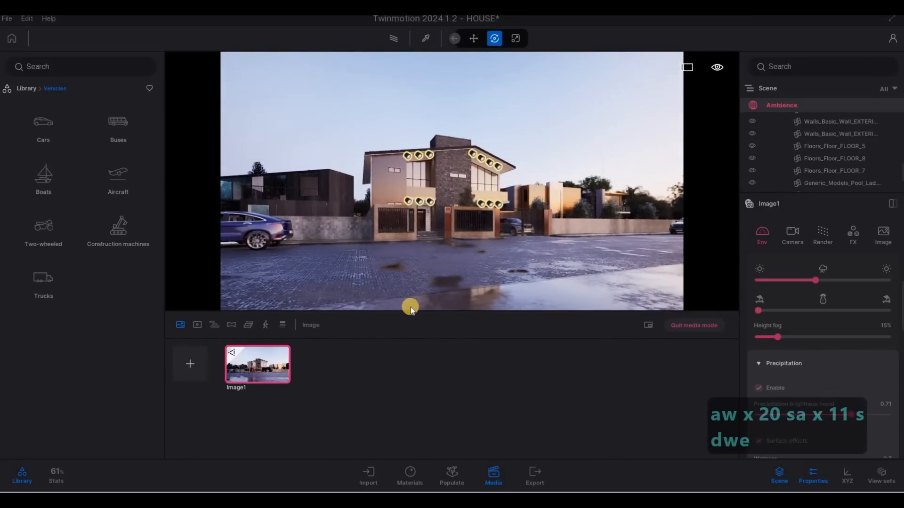
# - Create a third still image from farther down the street, showing the house obliquely behind the neighbour's wall and the large tree
pyautogui.press('d')
pyautogui.press('d')
pyautogui.press('d')
pyautogui.press('d')
pyautogui.press('d')
pyautogui.press('d')
pyautogui.press('d')
pyautogui.press('w')
pyautogui.press('w')
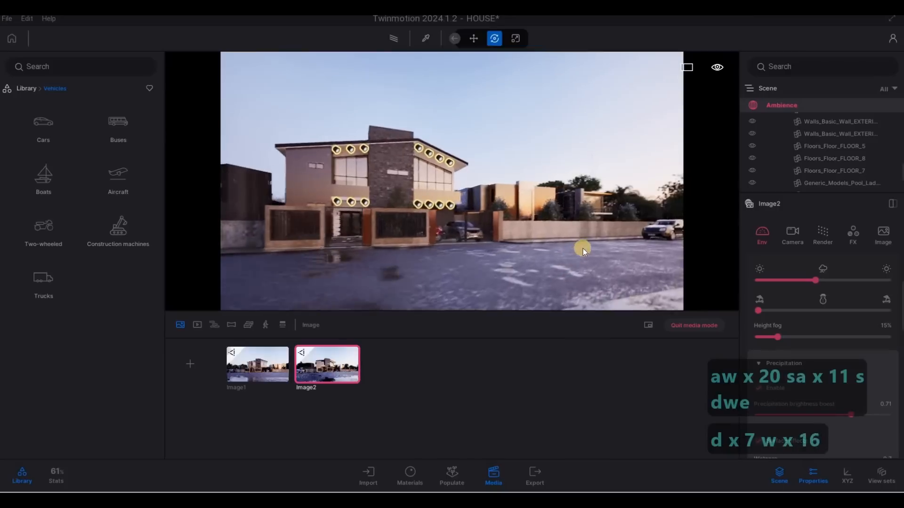
pyautogui.press('w')
pyautogui.moveTo(556, 236); pyautogui.dragTo(175, 210, button='right')
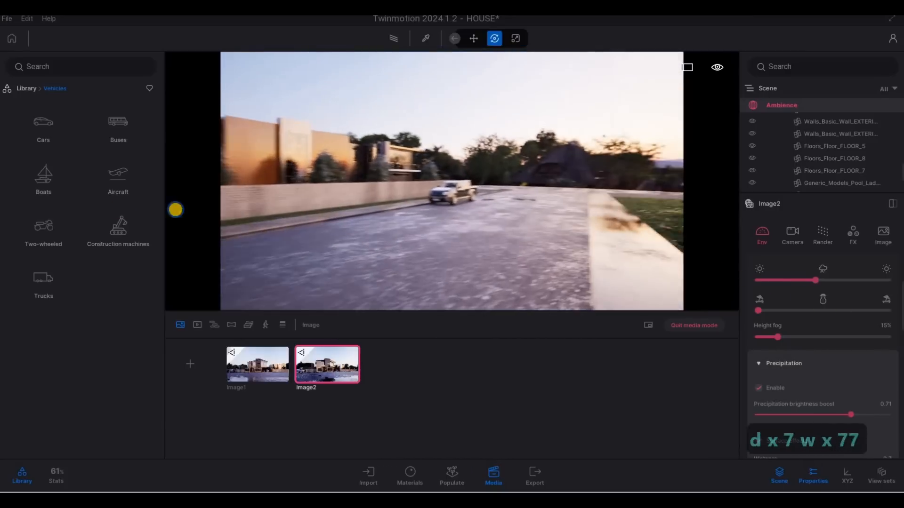
pyautogui.moveTo(539, 225)
pyautogui.mouseDown(button='right')
pyautogui.moveTo(529, 225)
pyautogui.moveTo(532, 212)
pyautogui.mouseUp(button='right')
pyautogui.press('s')
pyautogui.press('a')
pyautogui.press('s')
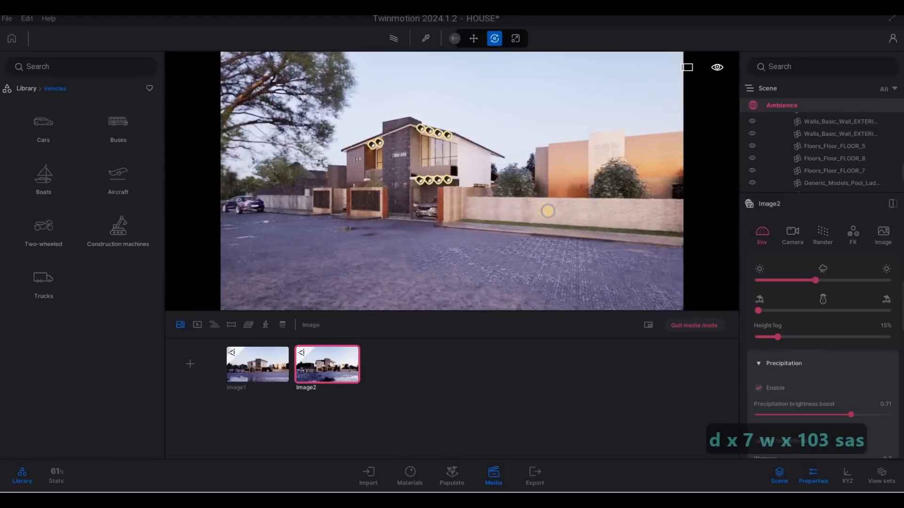
pyautogui.press('a')
pyautogui.press('w')
pyautogui.press('a')
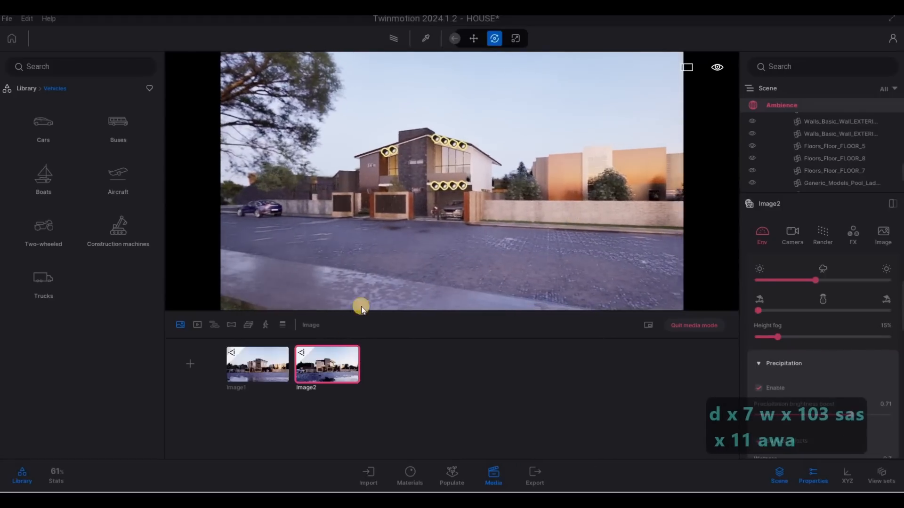
# - Set the camera focal length of the first still image to 28 mm and adjust its distance from the house
pyautogui.click(249, 367)
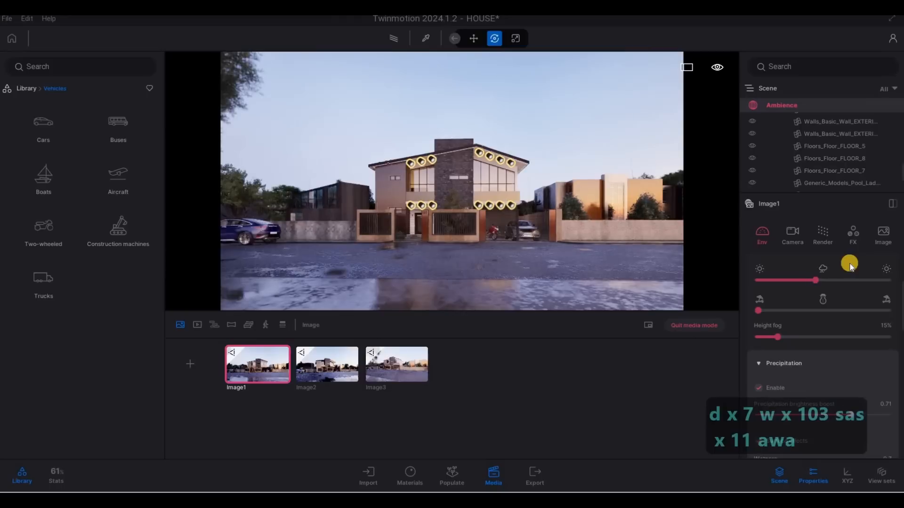
pyautogui.click(792, 238)
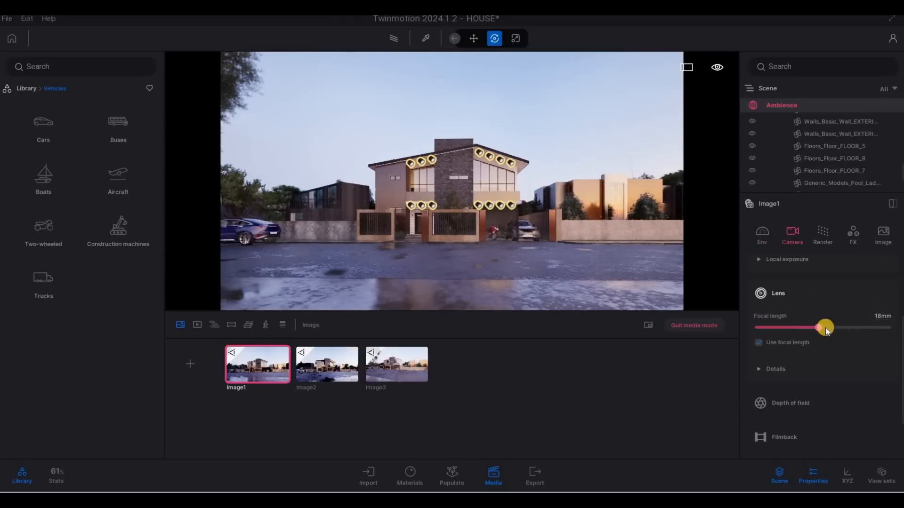
pyautogui.moveTo(853, 328); pyautogui.dragTo(835, 329)
pyautogui.press('s')
pyautogui.press('s')
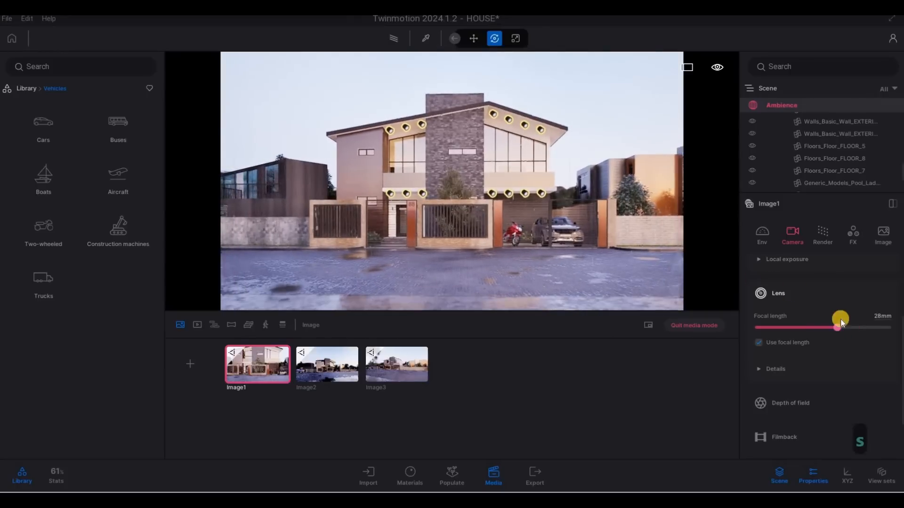
# - Set the focal length of the first still image to 39 mm and move the camera back to fit the whole house front
pyautogui.click(849, 328)
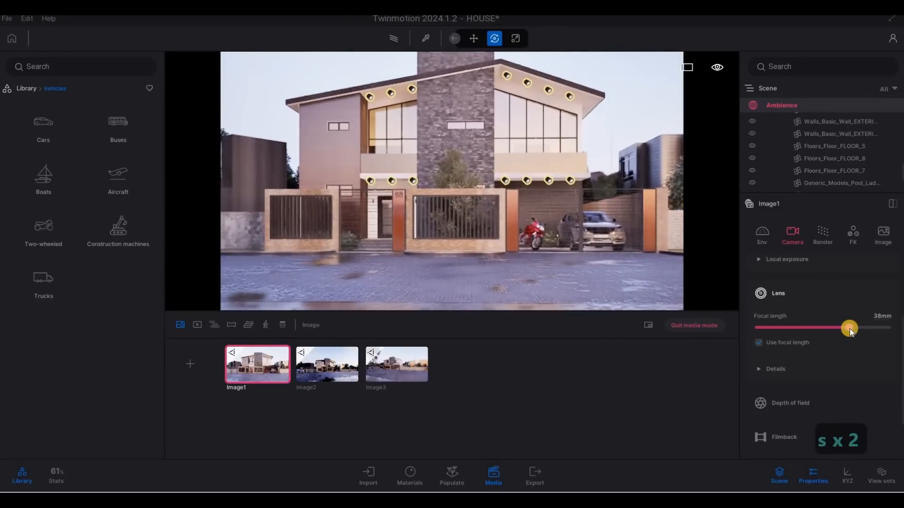
pyautogui.press('s')
pyautogui.press('s')
pyautogui.press('q')
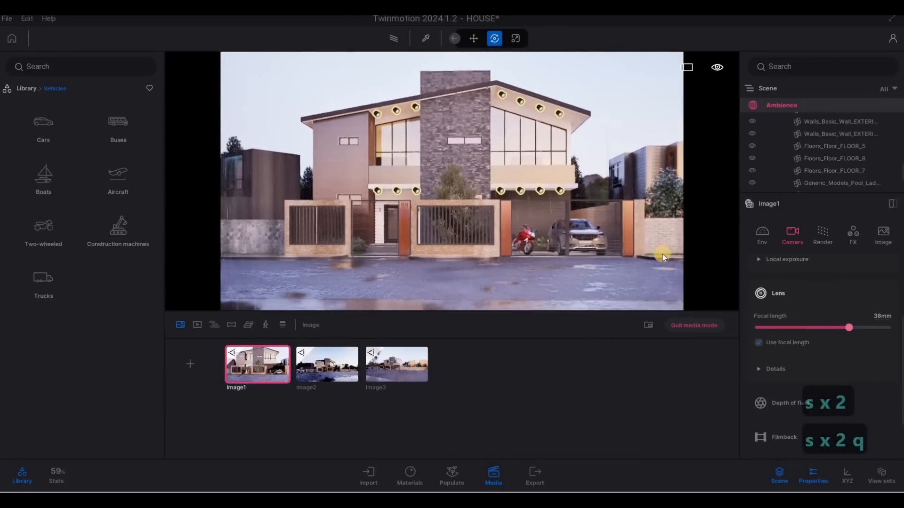
pyautogui.press('q')
pyautogui.press('w')
pyautogui.press('e')
pyautogui.press('s')
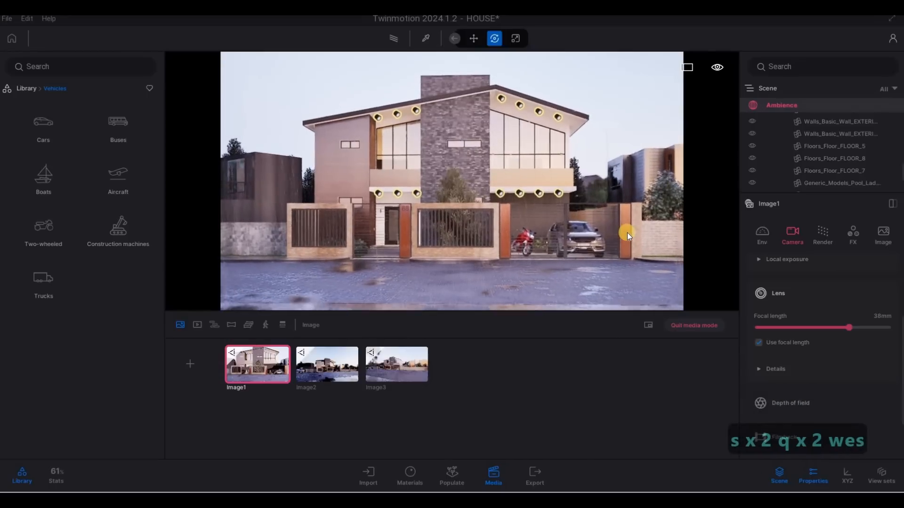
pyautogui.press('s')
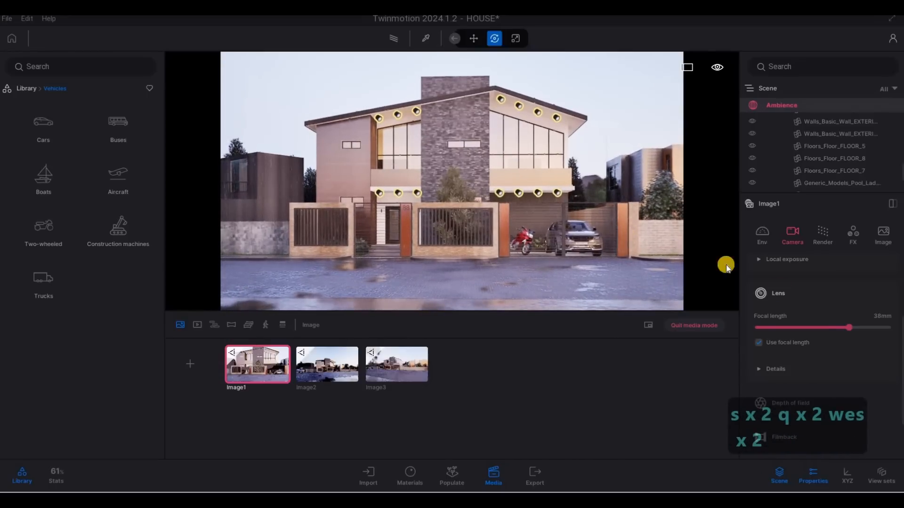
pyautogui.moveTo(850, 326); pyautogui.dragTo(848, 329)
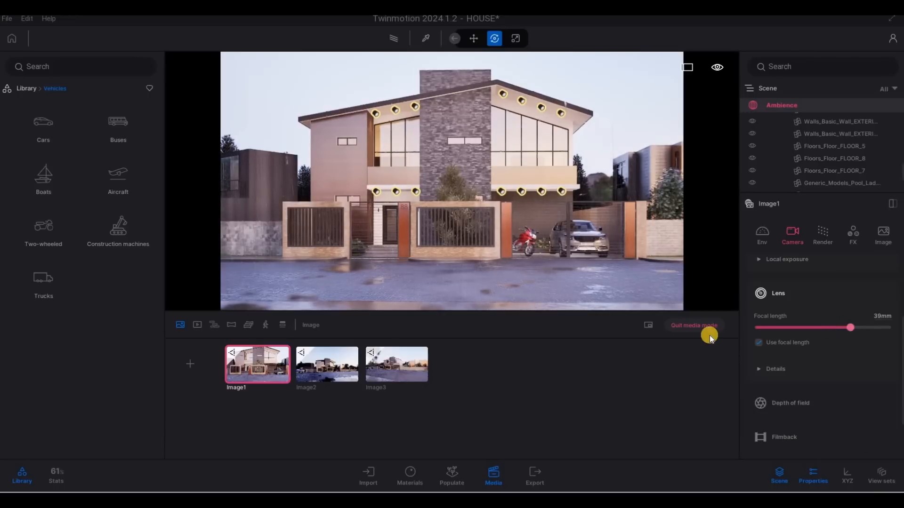
# - Turn on the path tracer for the first still image, enter 500 samples as its quality, and refresh the image
pyautogui.click(393, 41)
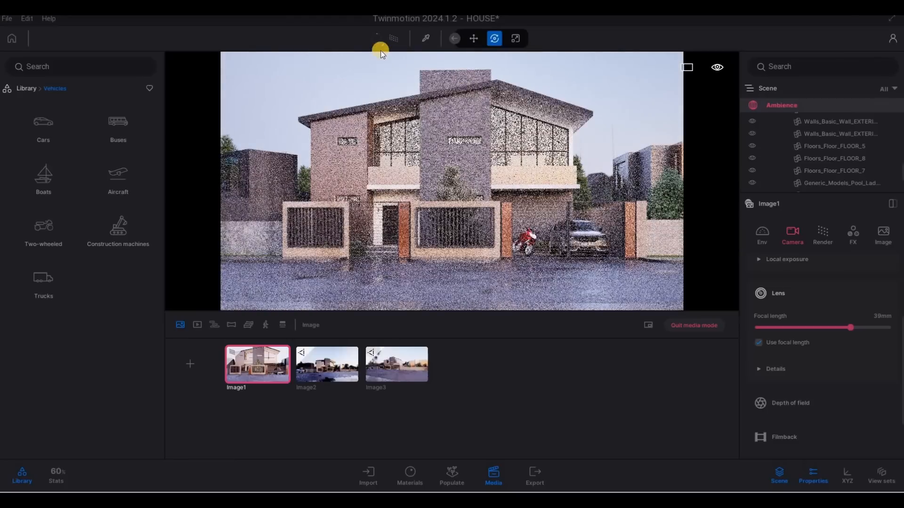
pyautogui.click(380, 45)
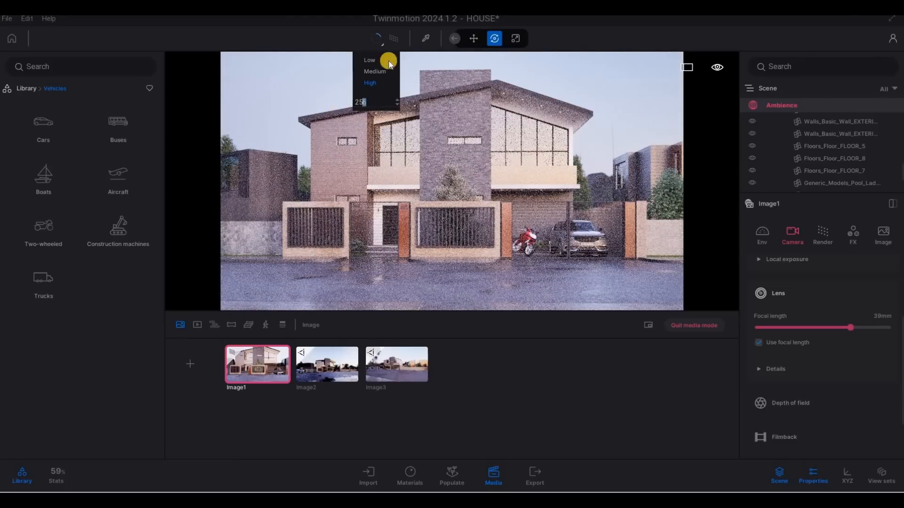
pyautogui.click(385, 45)
pyautogui.write('500')
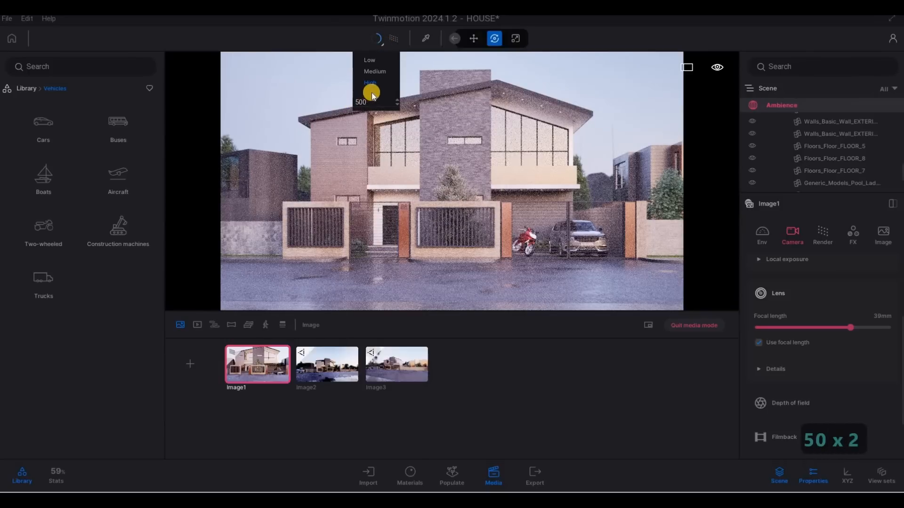
pyautogui.press('Return')
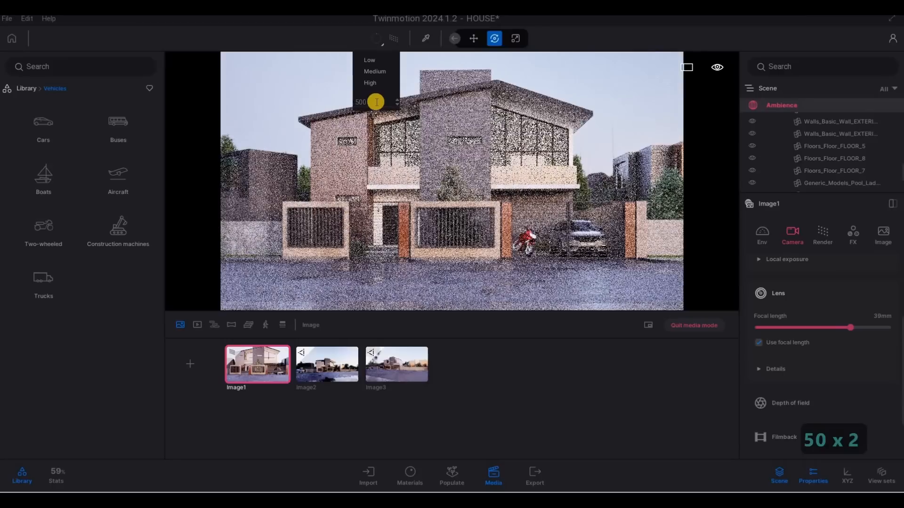
pyautogui.click(266, 348)
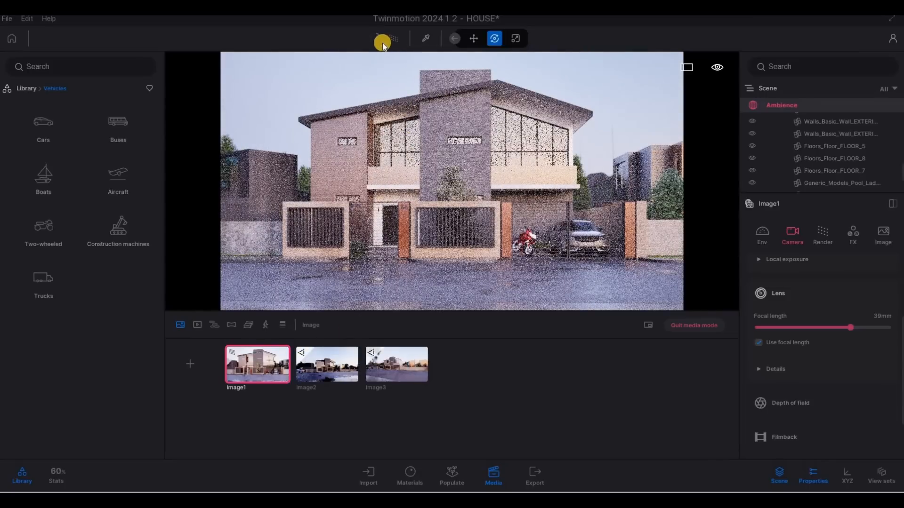
pyautogui.moveTo(382, 44)
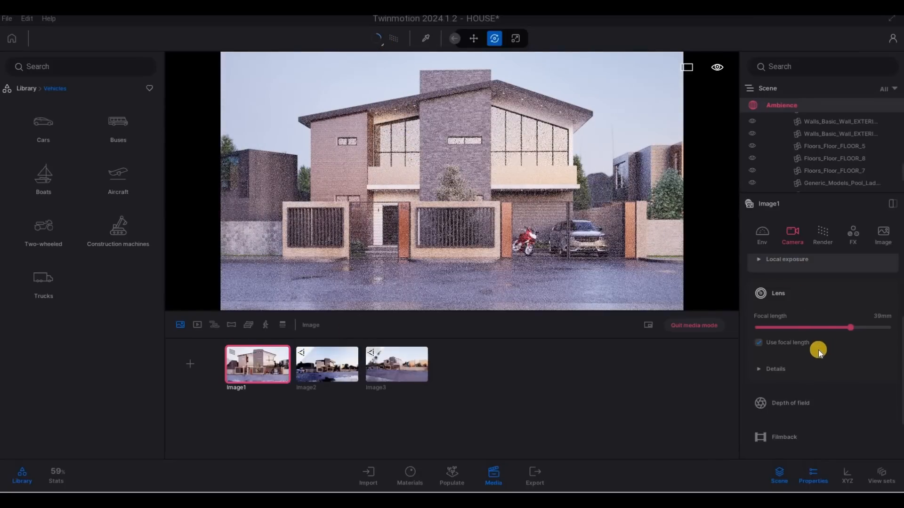
# - Set the samples per pixel to 500 in the first still image's detailed render settings and refresh the image
pyautogui.scroll(-1, 818, 283)
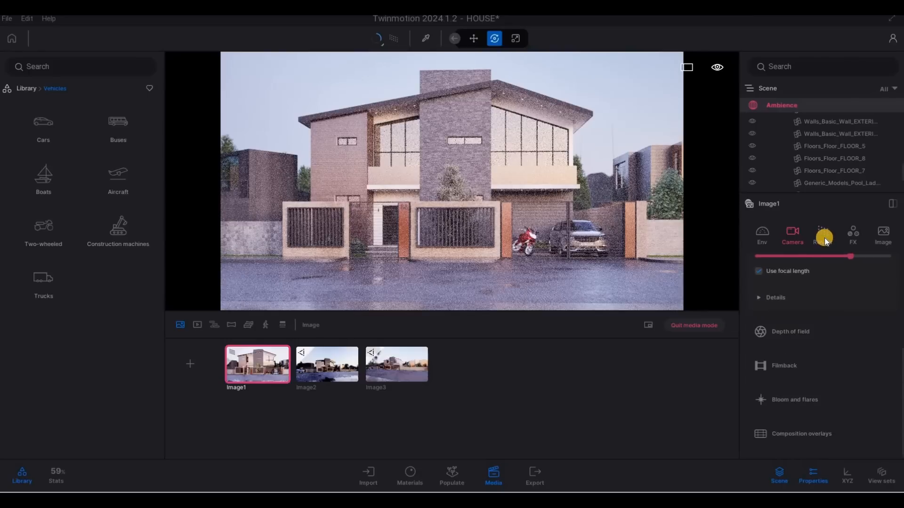
pyautogui.click(823, 235)
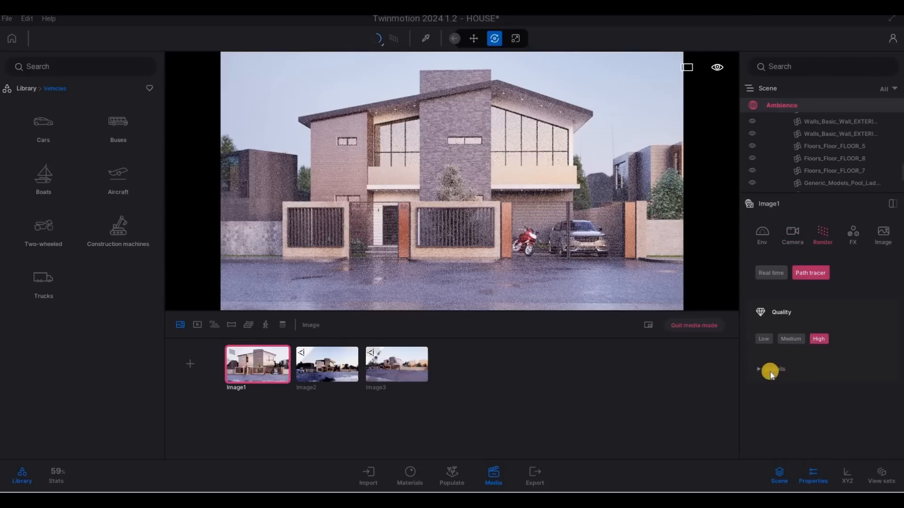
pyautogui.click(756, 371)
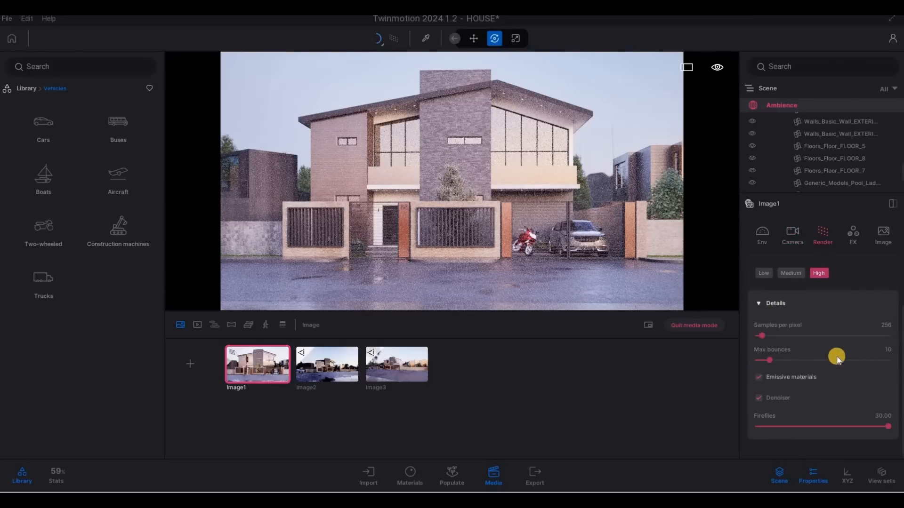
pyautogui.click(886, 325)
pyautogui.write('500')
pyautogui.press('Return')
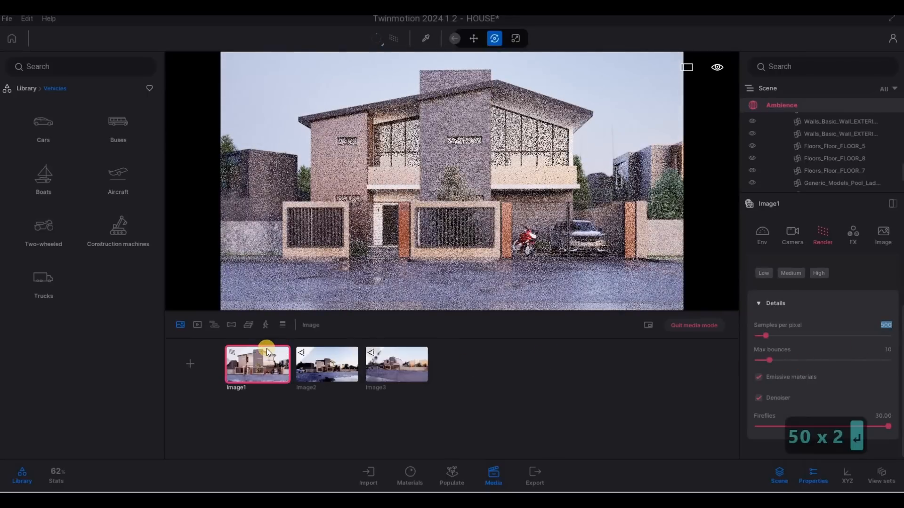
pyautogui.click(266, 348)
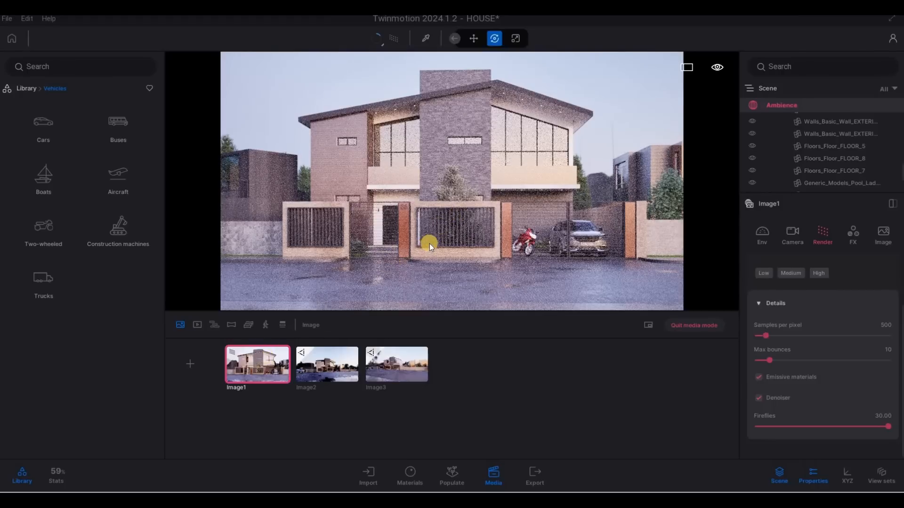
# - Adjust the height and tilt of the first still image's camera so a strip of grass shows along the foreground
pyautogui.press('e')
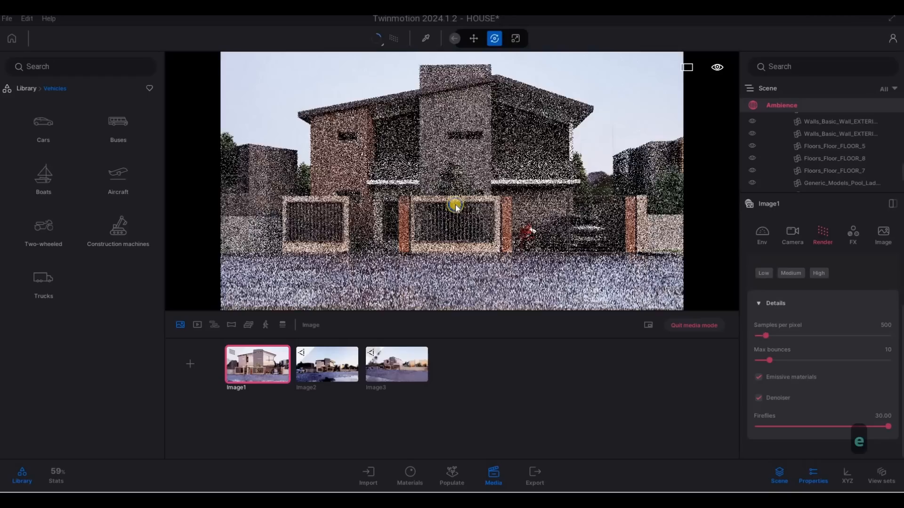
pyautogui.moveTo(455, 207); pyautogui.dragTo(450, 200, button='right')
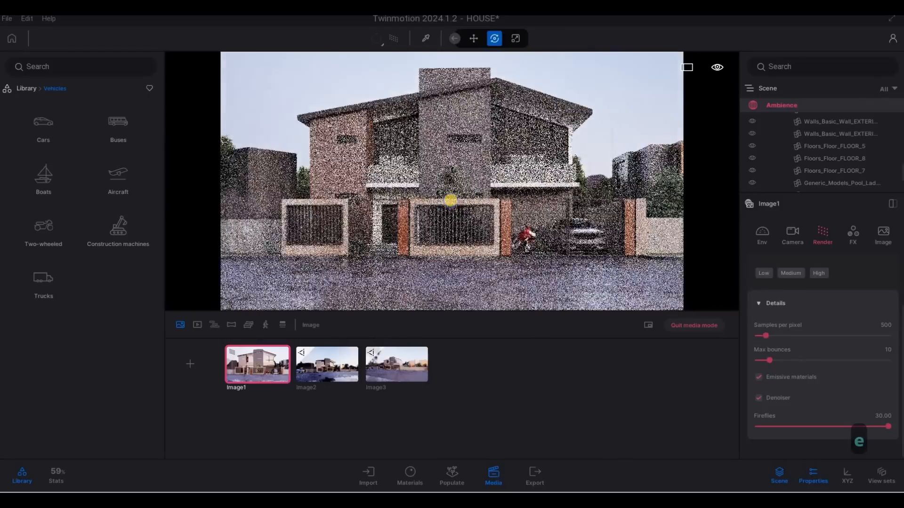
pyautogui.press('e')
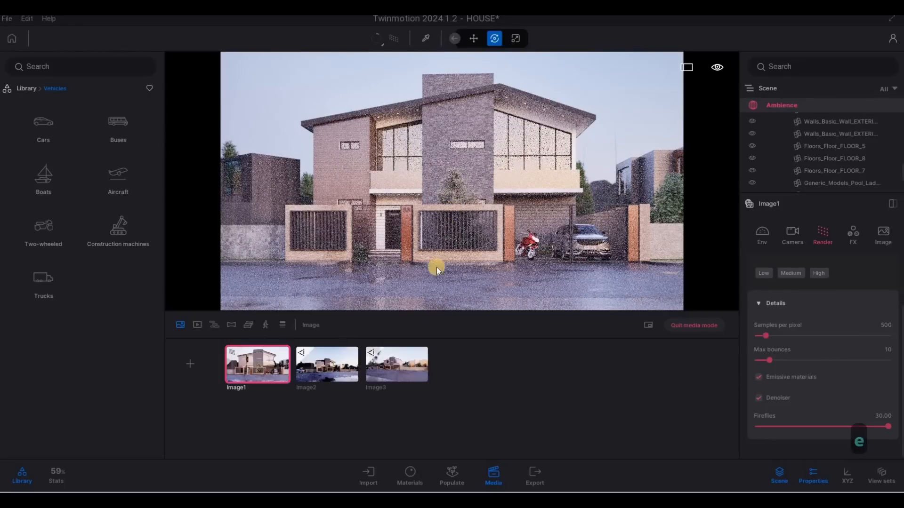
pyautogui.click(267, 349)
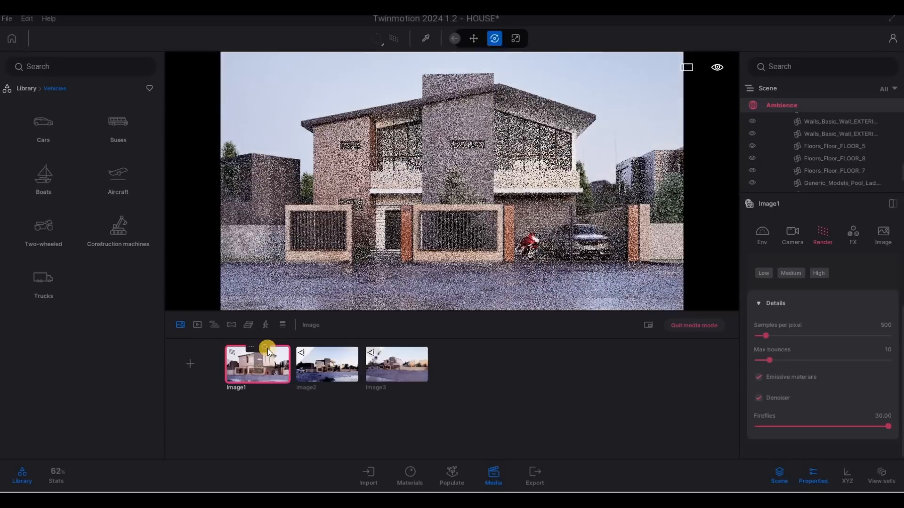
pyautogui.press('e')
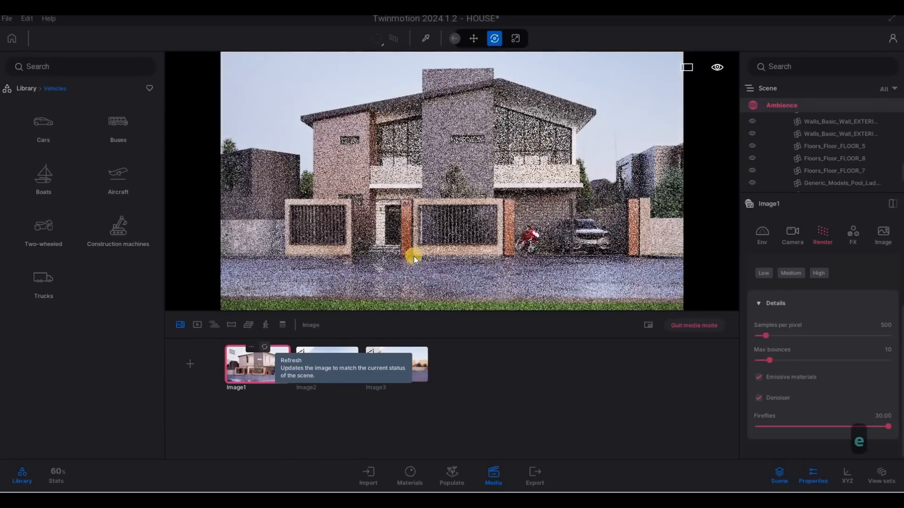
pyautogui.press('q')
pyautogui.press('e')
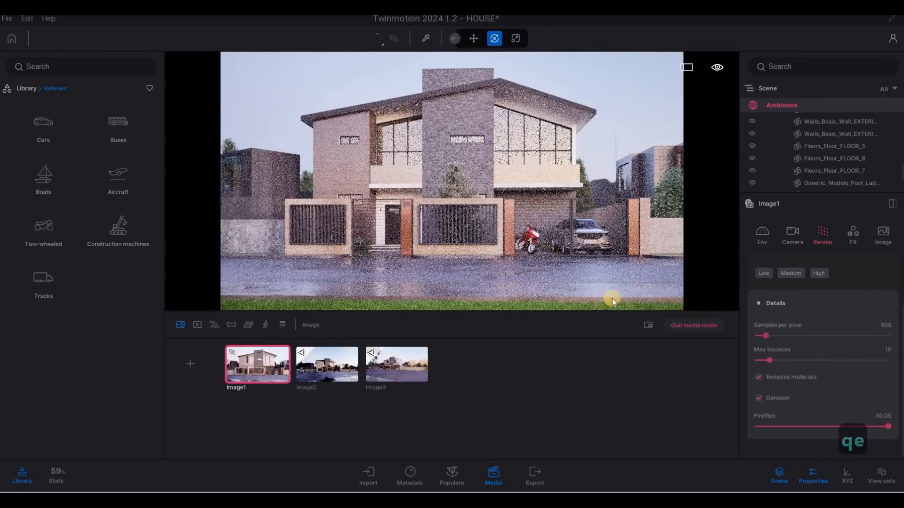
# - Set the first still image's focal length to 42 mm, reframe the facade slightly, and refresh the image
pyautogui.click(792, 238)
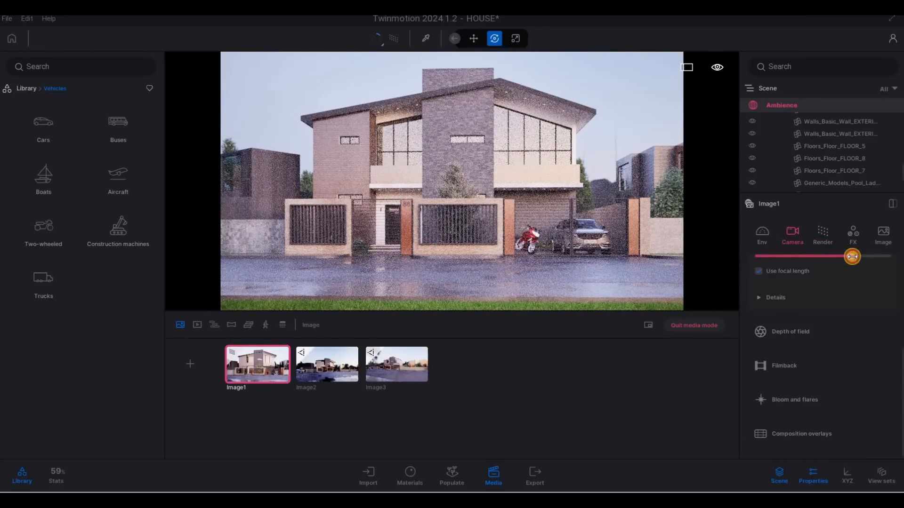
pyautogui.moveTo(852, 256); pyautogui.dragTo(853, 256)
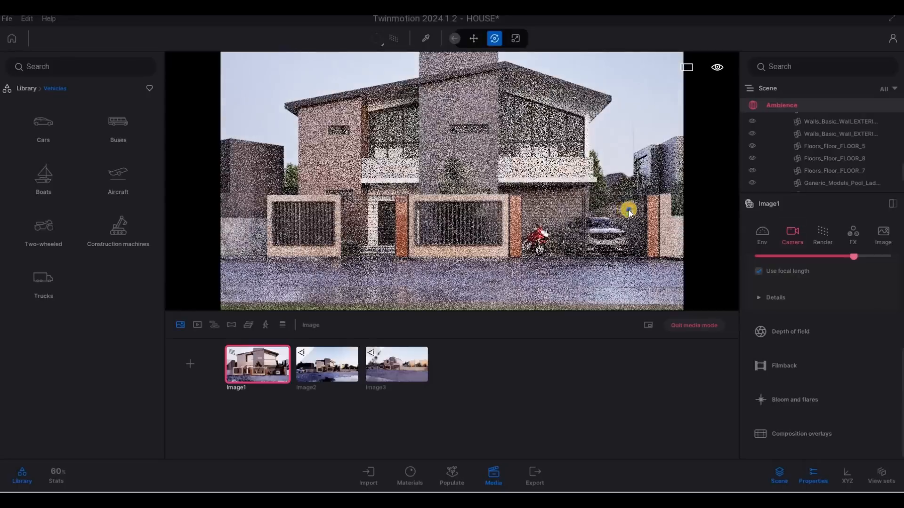
pyautogui.moveTo(629, 210); pyautogui.dragTo(629, 210, button='right')
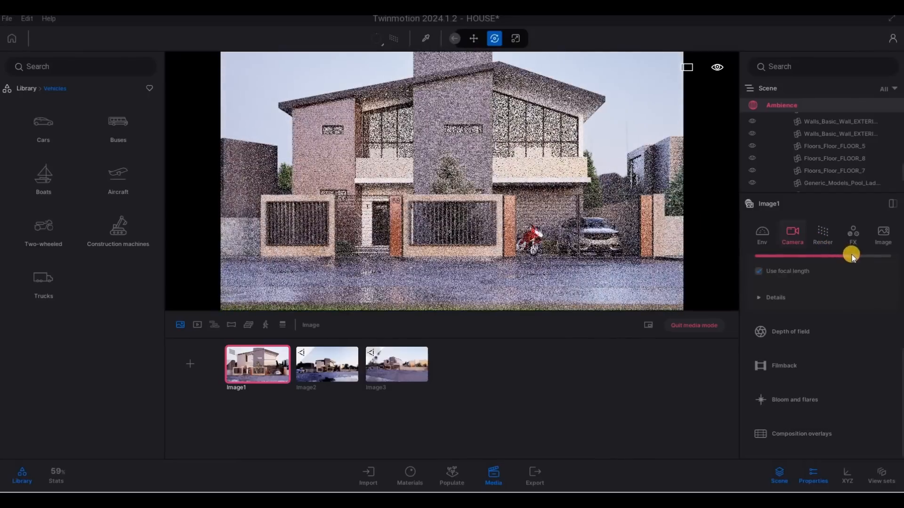
pyautogui.scroll(2, 847, 313)
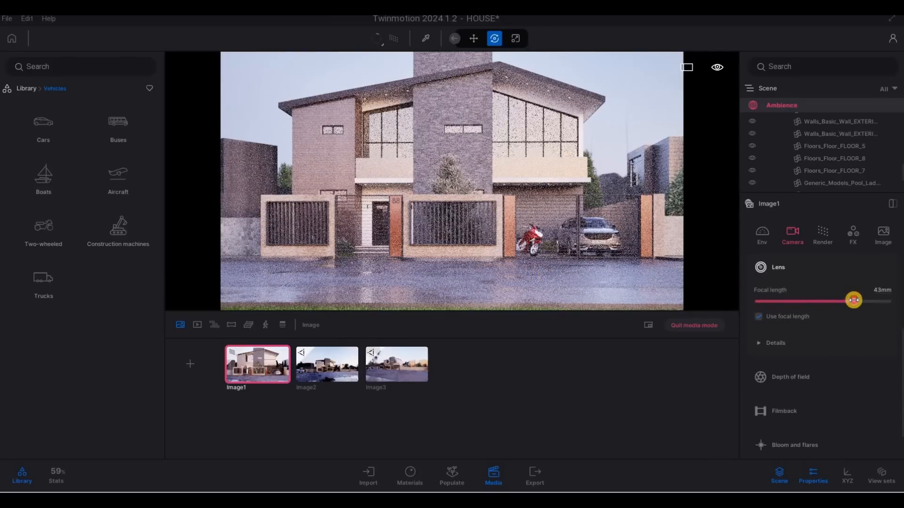
pyautogui.moveTo(851, 300); pyautogui.dragTo(852, 300)
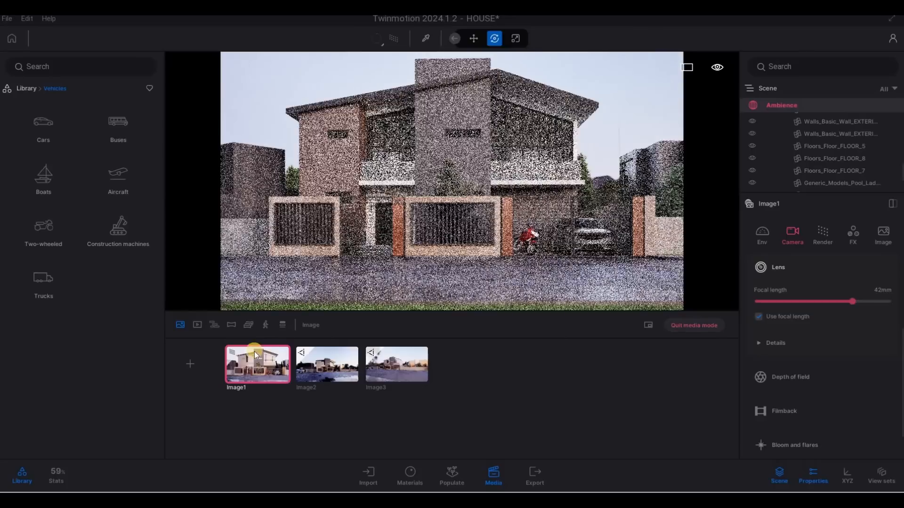
pyautogui.click(264, 350)
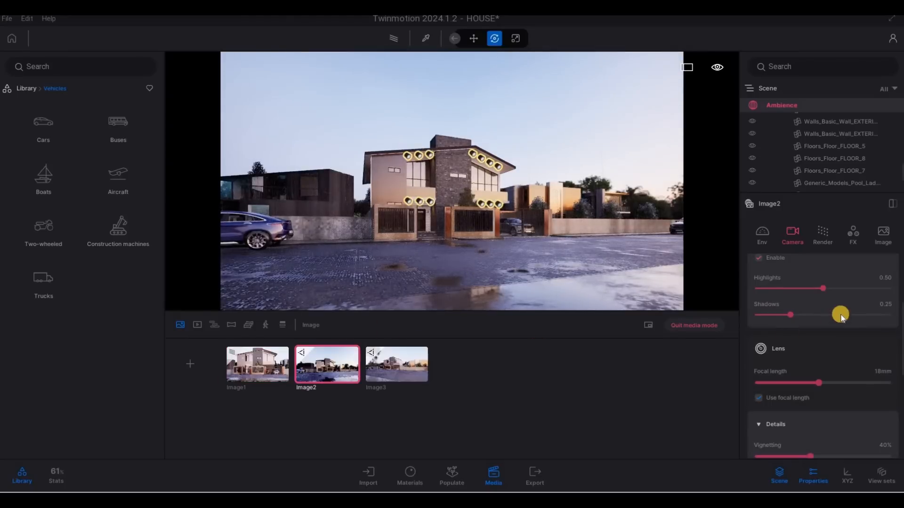
# - Set the second still image's focal length to 40 mm and move the camera back so the oblique house view fills the frame
pyautogui.click(847, 385)
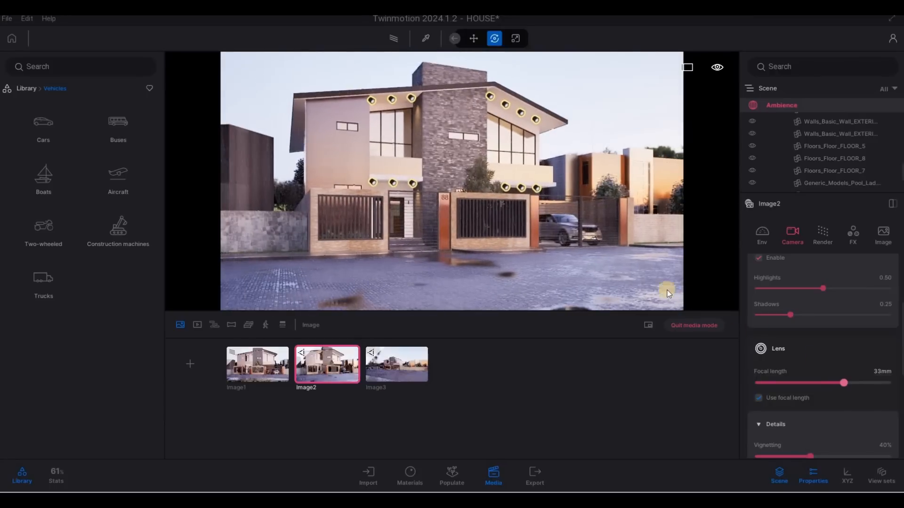
pyautogui.press('s')
pyautogui.press('s')
pyautogui.press('s')
pyautogui.press('q')
pyautogui.press('s')
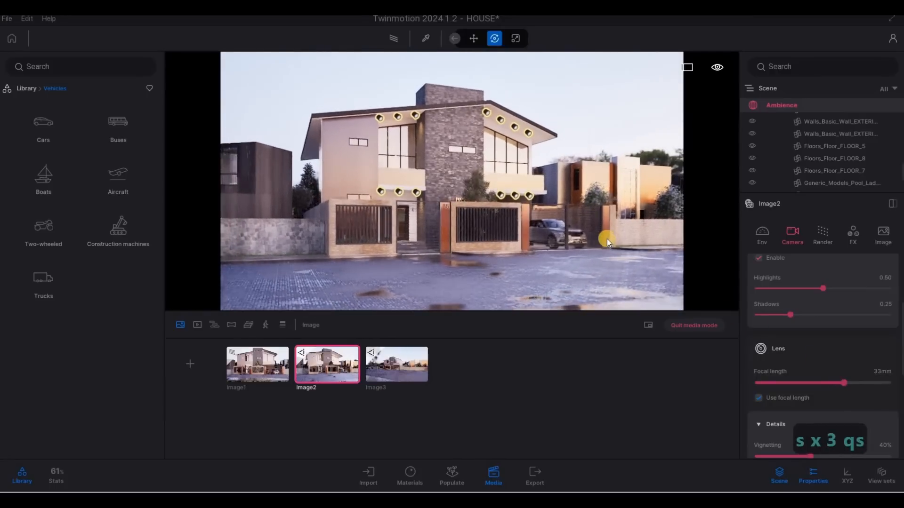
pyautogui.press('q')
pyautogui.press('s')
pyautogui.press('q')
pyautogui.press('s')
pyautogui.press('q')
pyautogui.press('s')
pyautogui.press('q')
pyautogui.press('s')
pyautogui.press('a')
pyautogui.press('s')
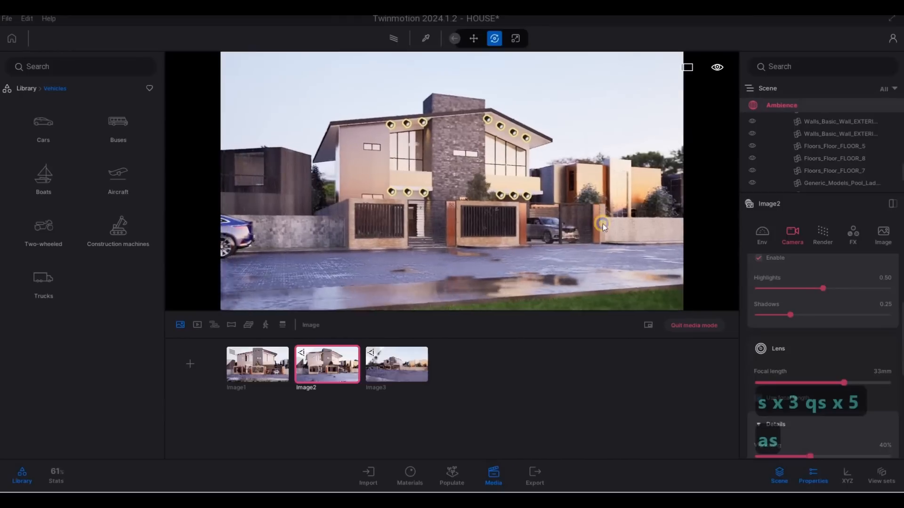
pyautogui.click(854, 383)
pyautogui.click(851, 384)
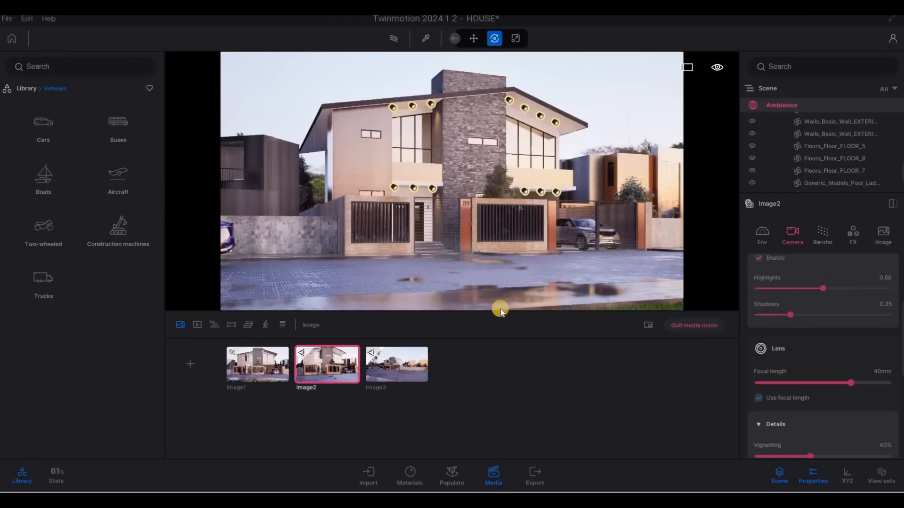
# - Turn on path tracing for the second still image, set its samples per pixel to 500, and refresh the image
pyautogui.click(394, 41)
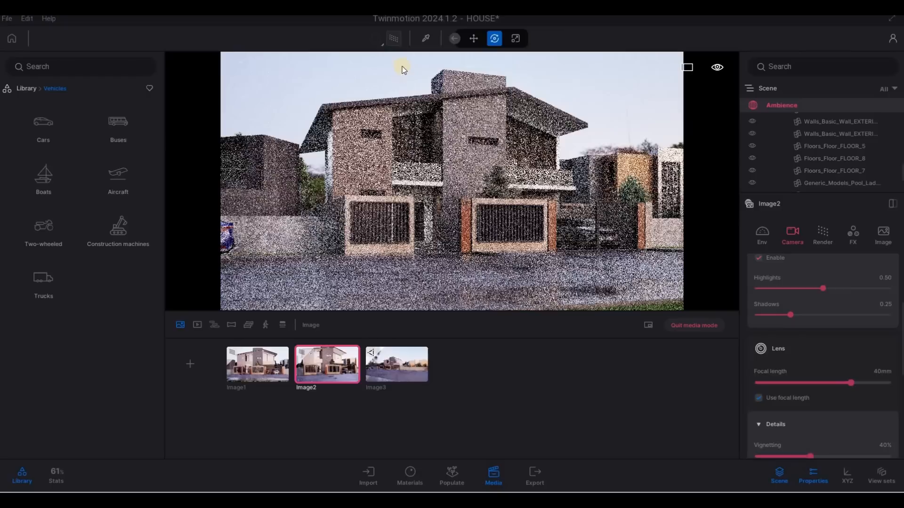
pyautogui.click(384, 42)
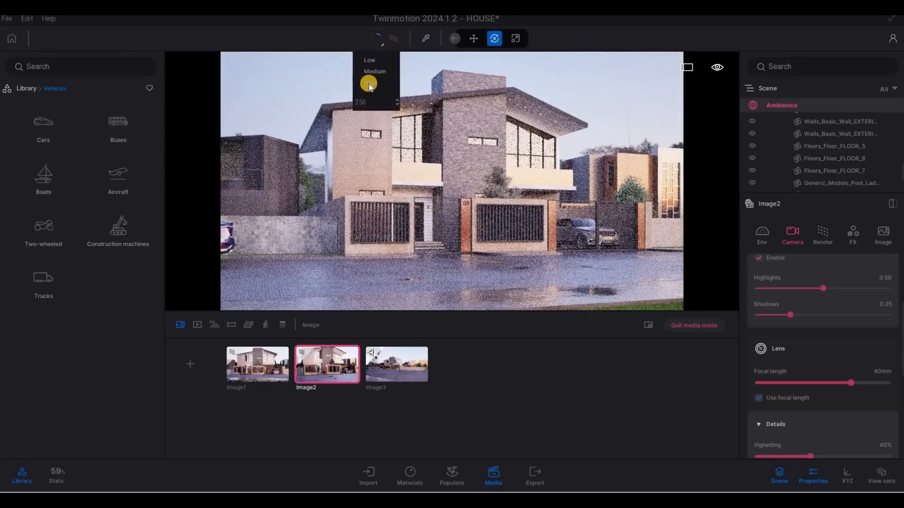
pyautogui.click(825, 233)
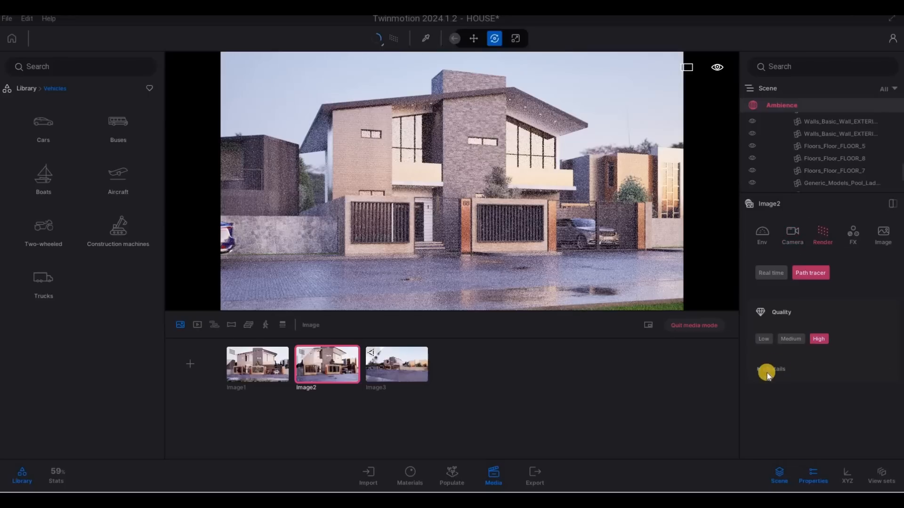
pyautogui.click(870, 353)
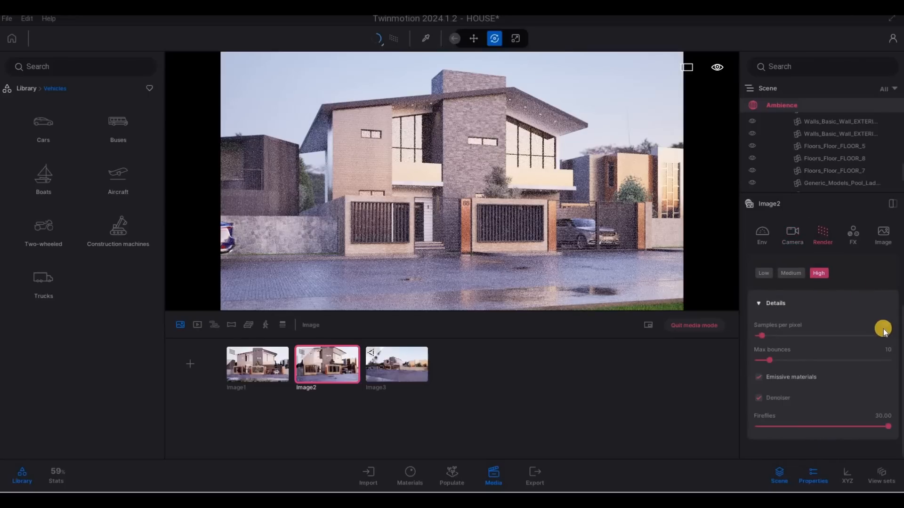
pyautogui.click(886, 325)
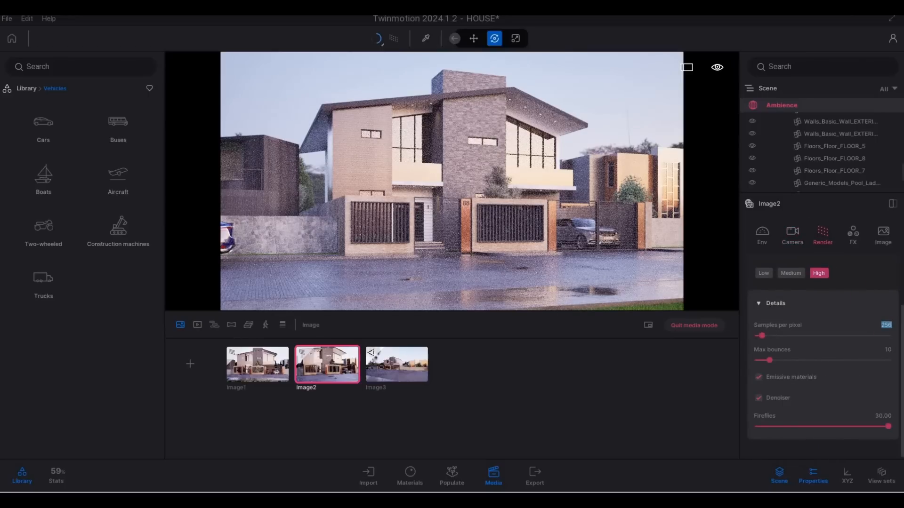
pyautogui.write('5')
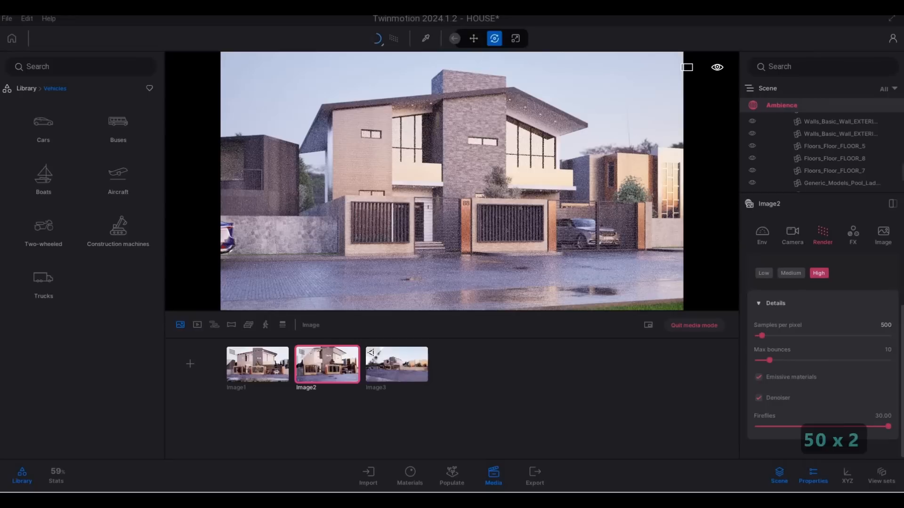
pyautogui.write('00')
pyautogui.press('Return')
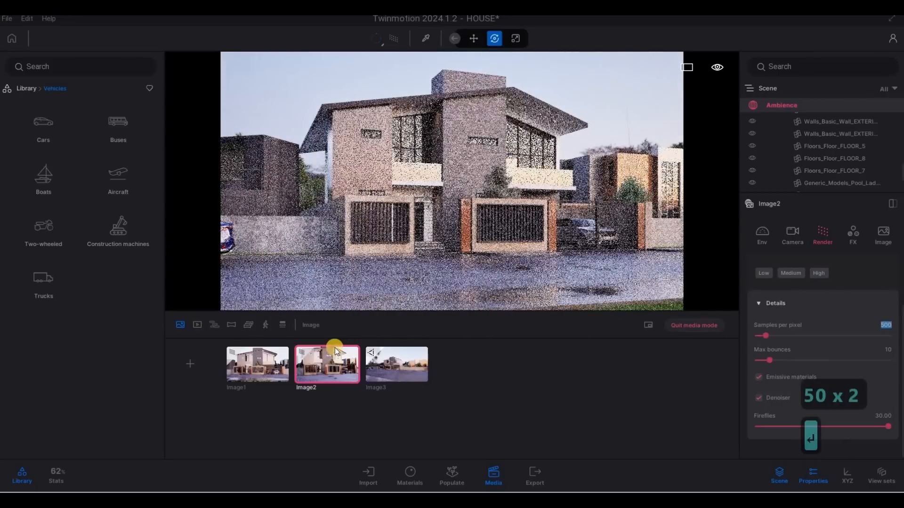
pyautogui.click(332, 346)
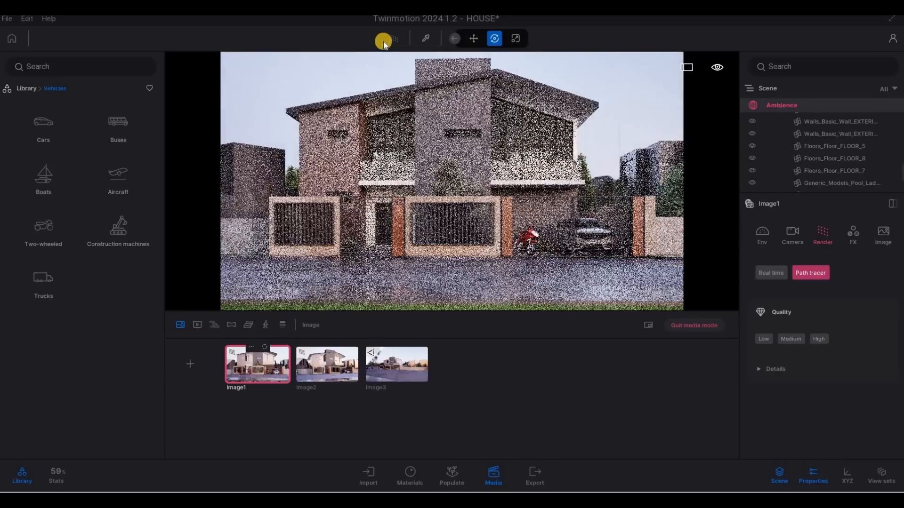
# - Review the second still image's path-traced preview and look through its weather and precipitation settings
pyautogui.click(383, 44)
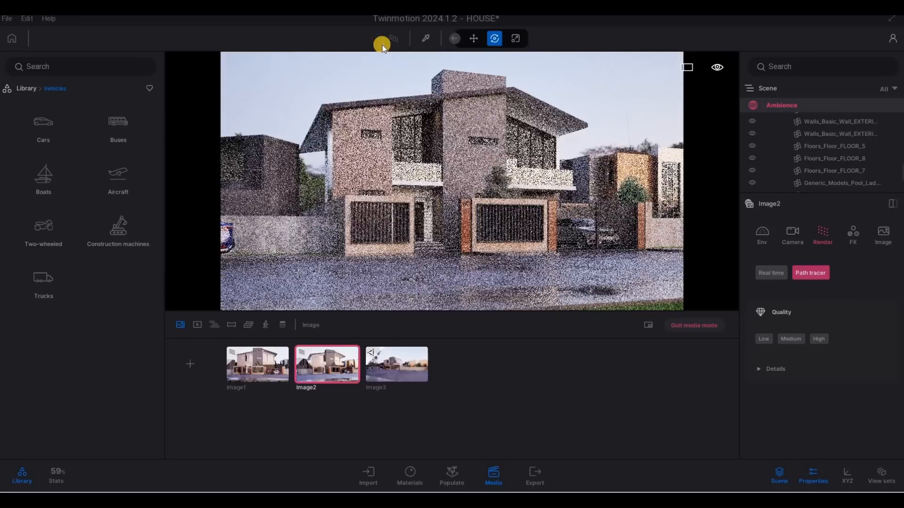
pyautogui.click(382, 44)
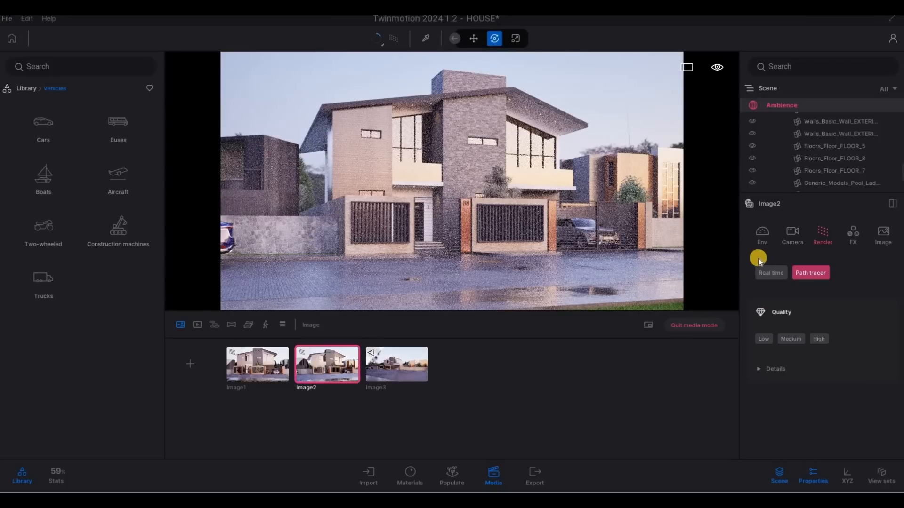
pyautogui.click(762, 237)
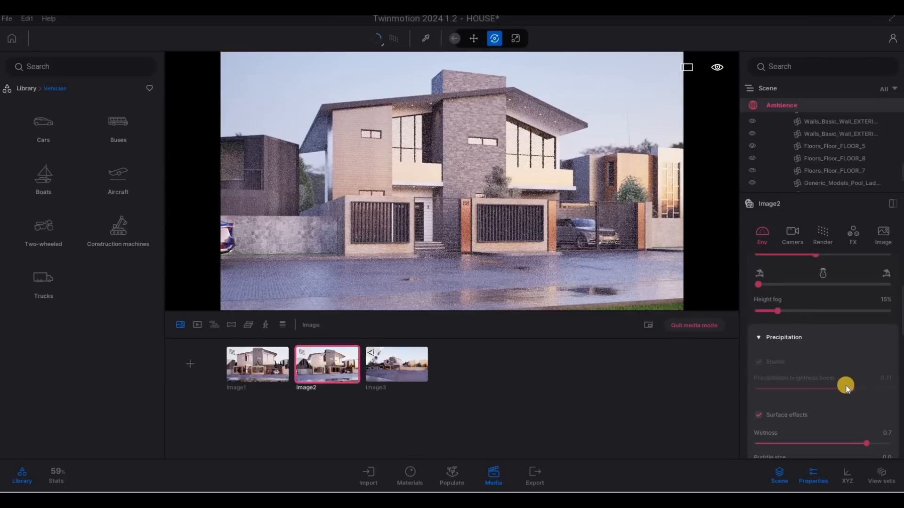
pyautogui.scroll(-1, 837, 380)
pyautogui.scroll(4, 836, 380)
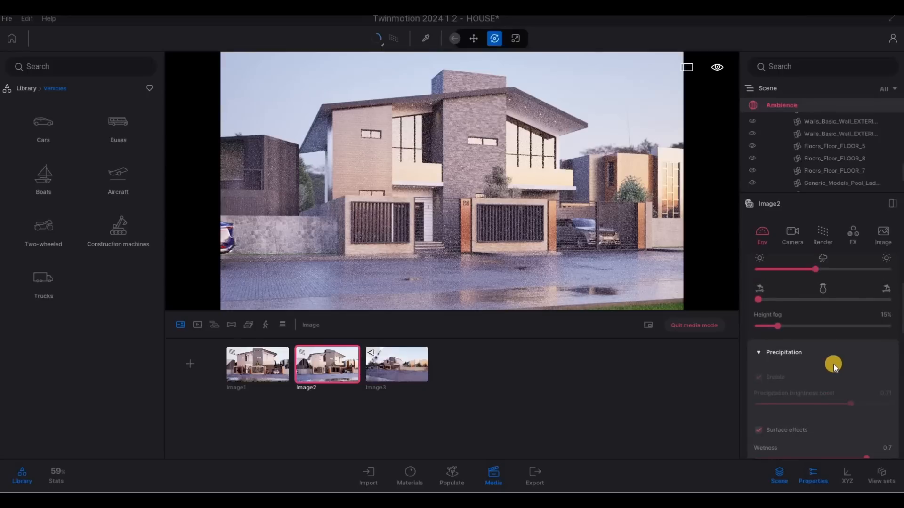
pyautogui.scroll(-8, 834, 384)
pyautogui.scroll(-2, 838, 384)
pyautogui.scroll(7, 831, 376)
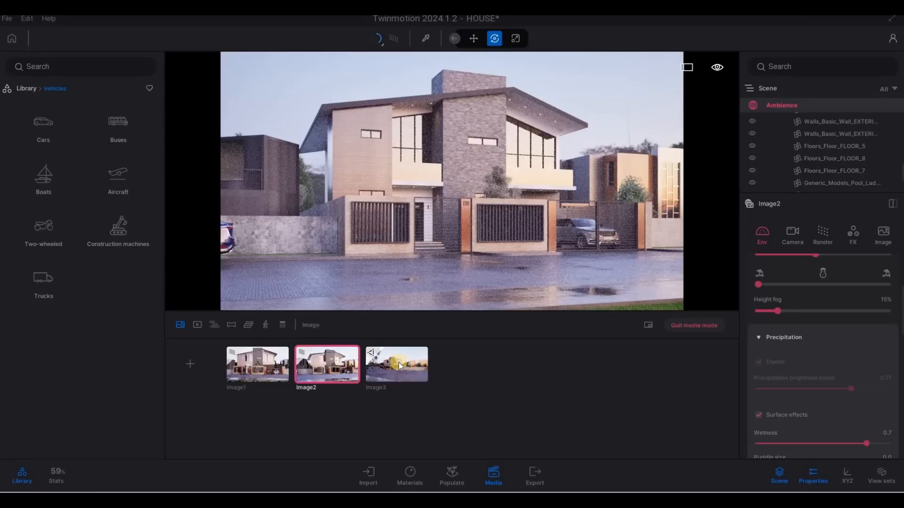
# - Set the first still image's precipitation brightness boost to 0.43 in rasterized view and turn path tracing back on
pyautogui.click(261, 359)
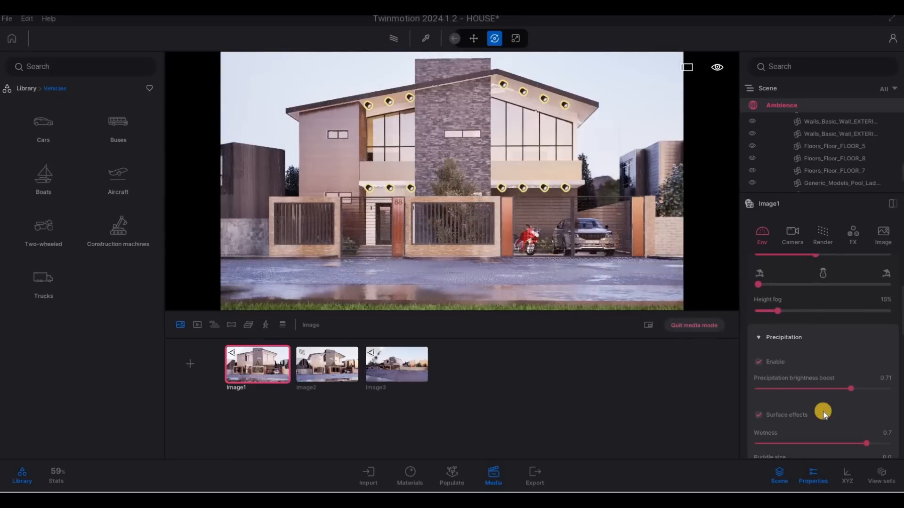
pyautogui.moveTo(850, 389); pyautogui.dragTo(838, 386)
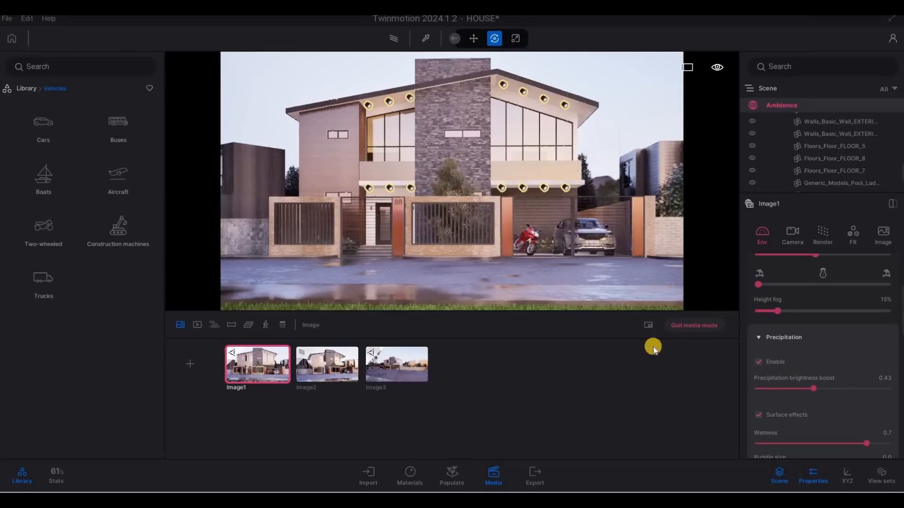
pyautogui.click(757, 362)
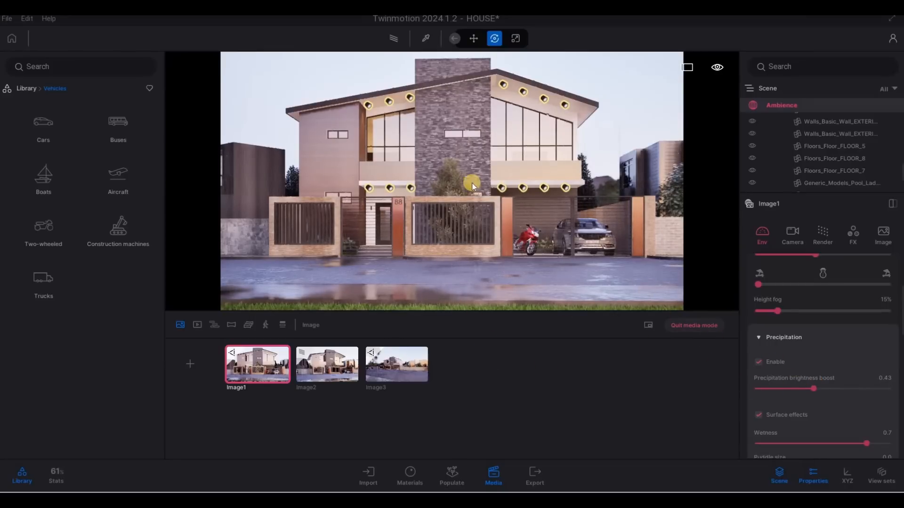
pyautogui.click(396, 41)
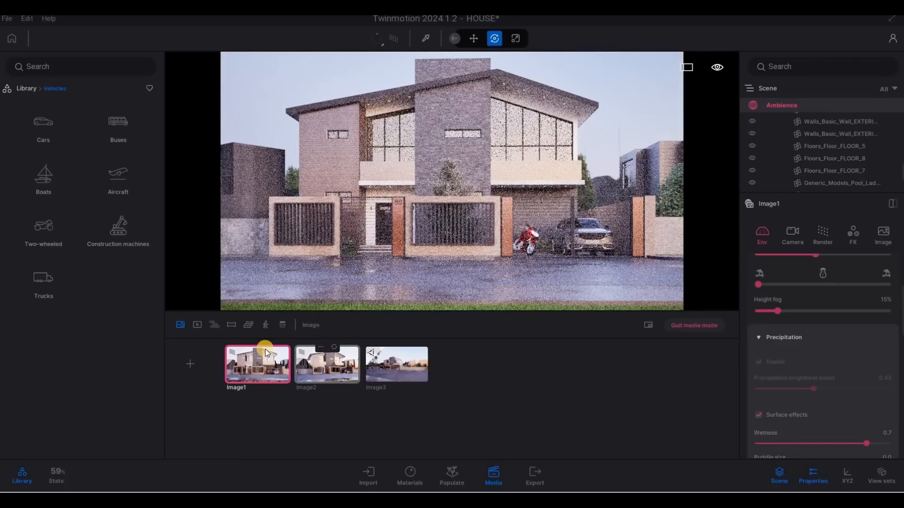
# - Set the second still image's precipitation brightness boost to 0.50, turn path tracing back on, and refresh the image
pyautogui.click(353, 379)
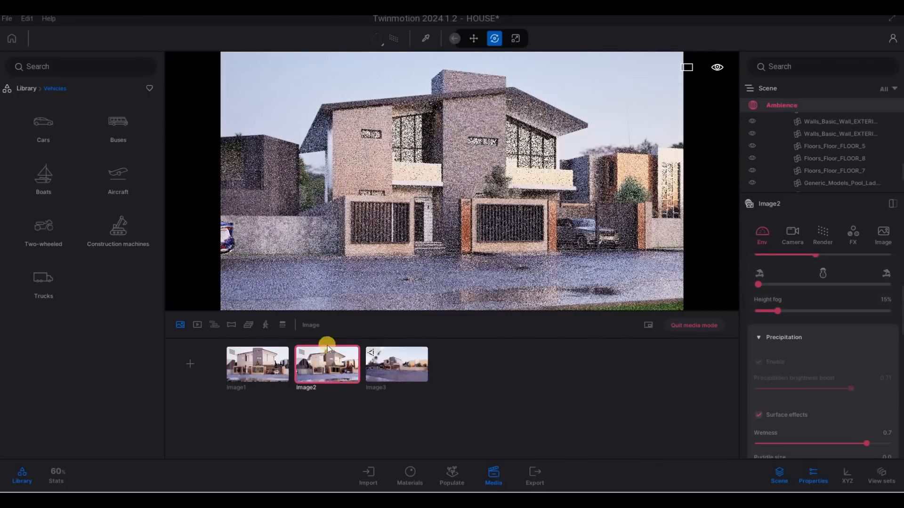
pyautogui.click(398, 44)
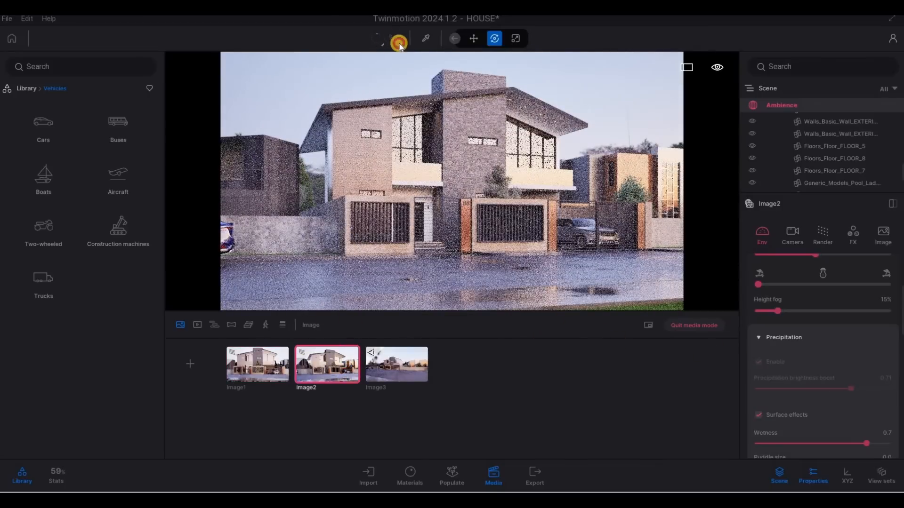
pyautogui.click(770, 339)
pyautogui.moveTo(851, 388); pyautogui.dragTo(822, 389)
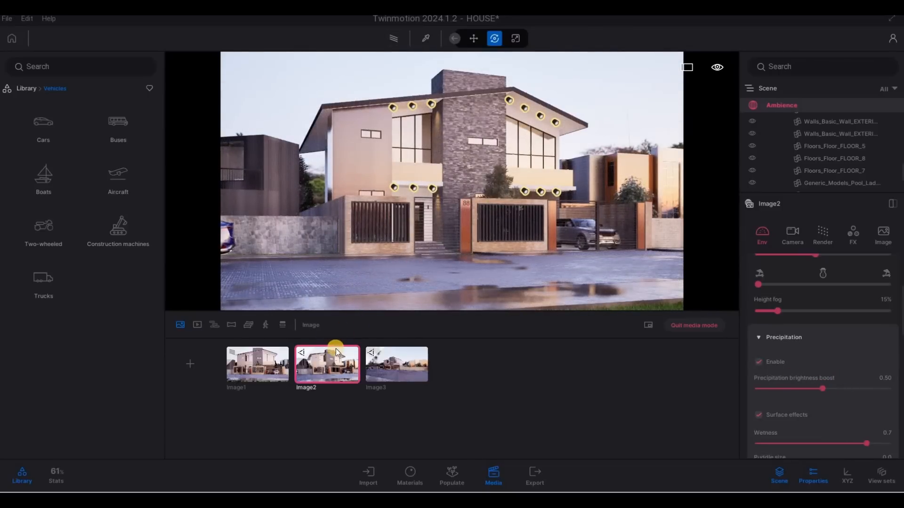
pyautogui.click(388, 40)
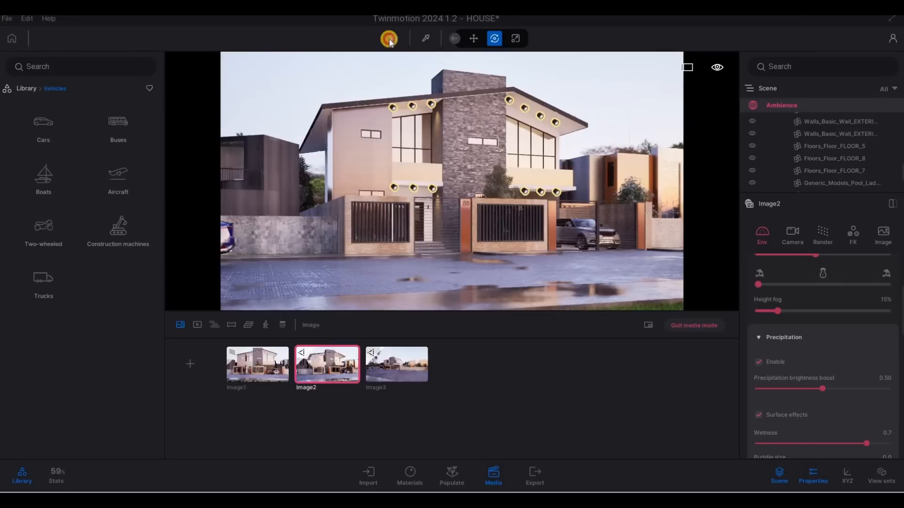
pyautogui.moveTo(336, 347)
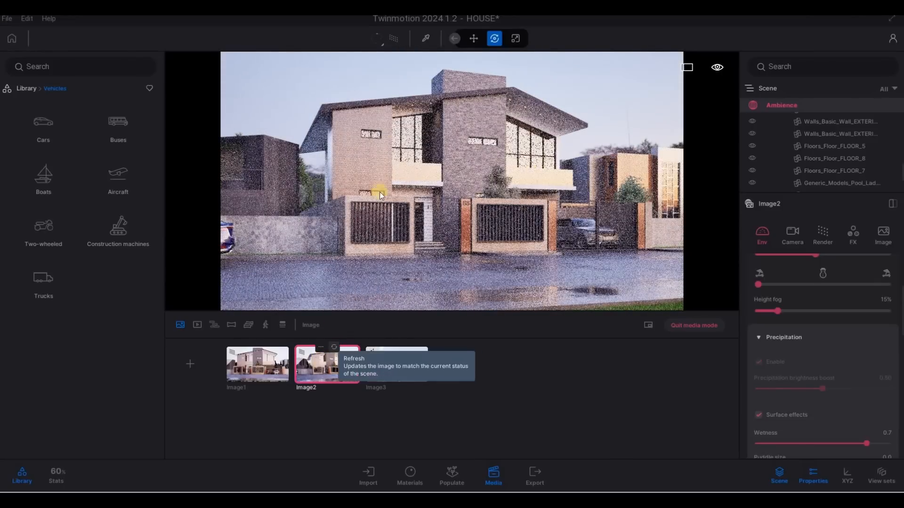
pyautogui.click(382, 42)
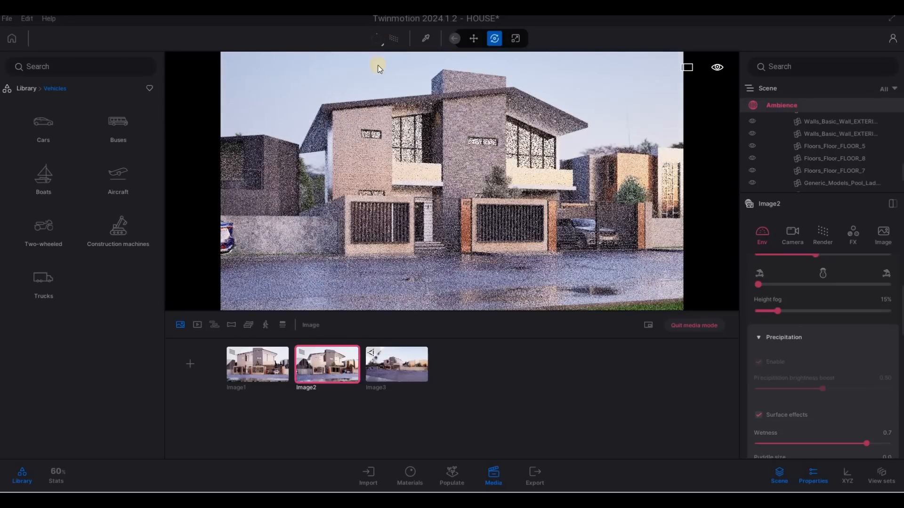
pyautogui.click(264, 362)
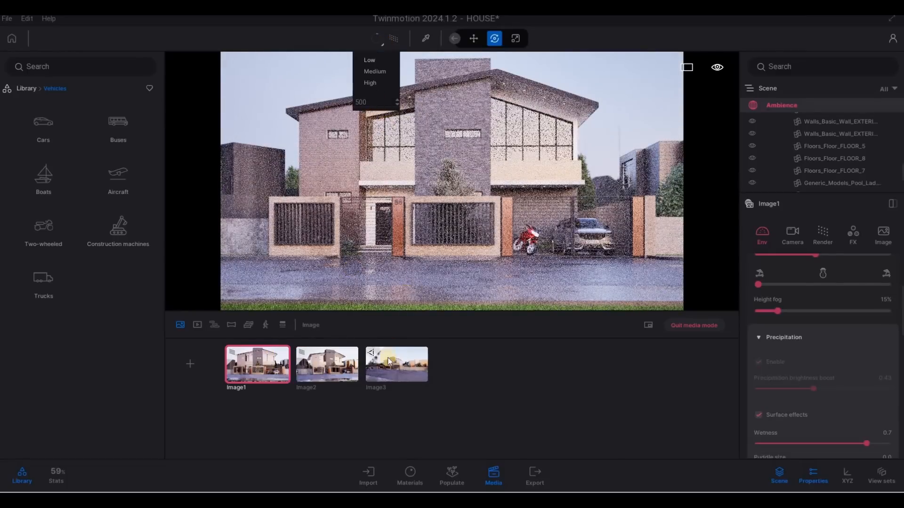
# - Move the third still image's camera back to include foreground grass and set its precipitation brightness boost to 0.50
pyautogui.click(395, 368)
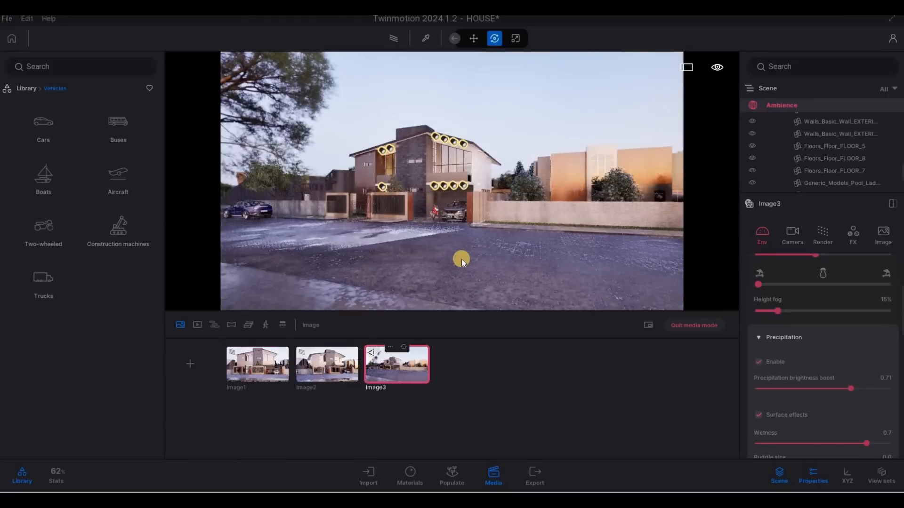
pyautogui.press('a')
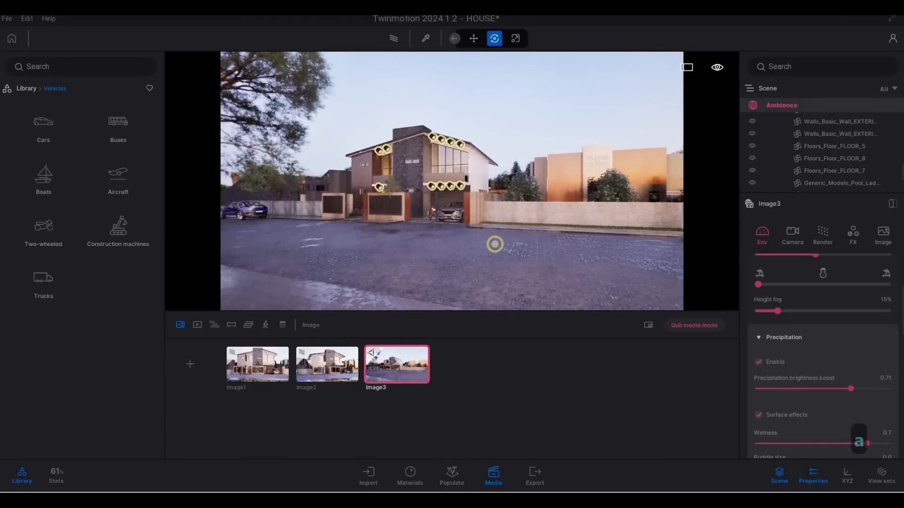
pyautogui.press('s')
pyautogui.press('d')
pyautogui.press('s')
pyautogui.press('a')
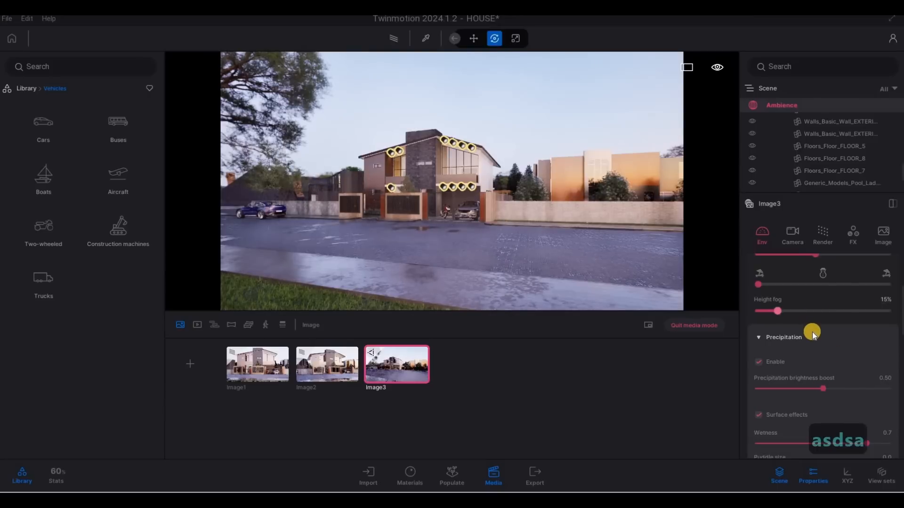
# - Set the third still image's focal length to 36 mm
pyautogui.scroll(1, 809, 301)
pyautogui.click(797, 234)
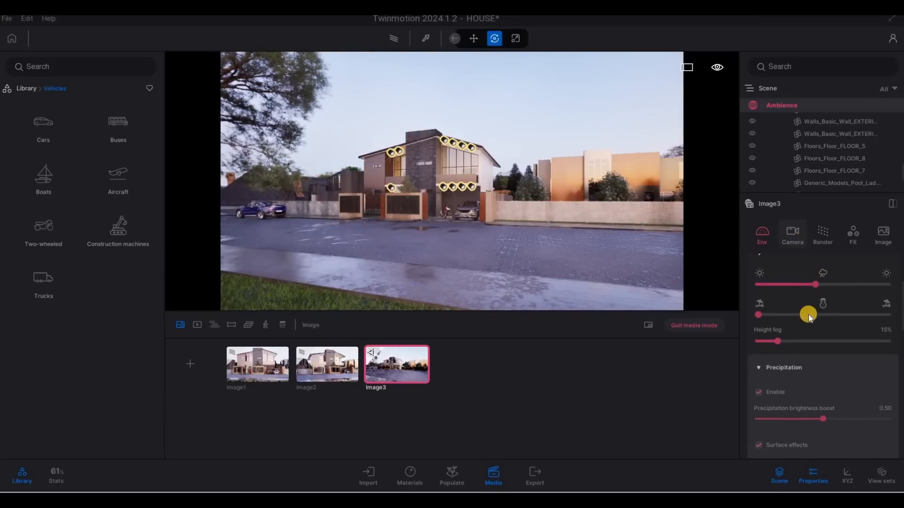
pyautogui.click(852, 335)
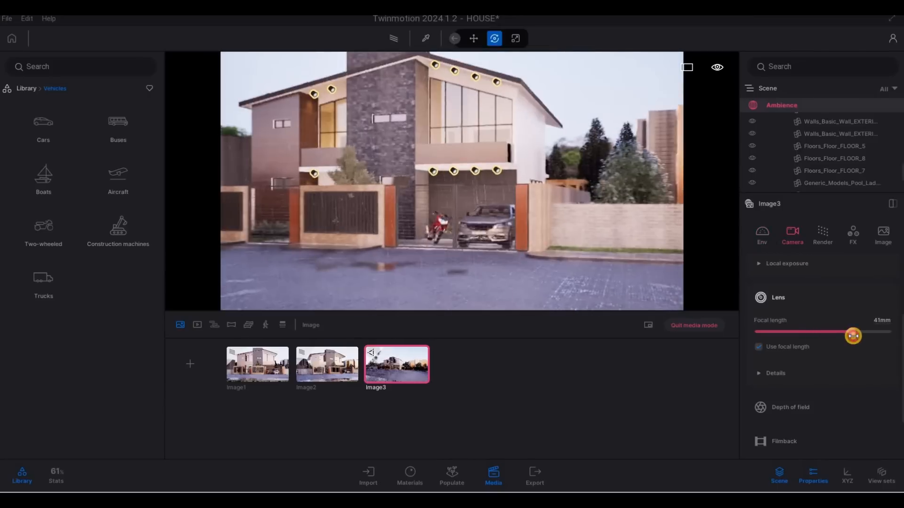
pyautogui.moveTo(853, 331); pyautogui.dragTo(846, 332)
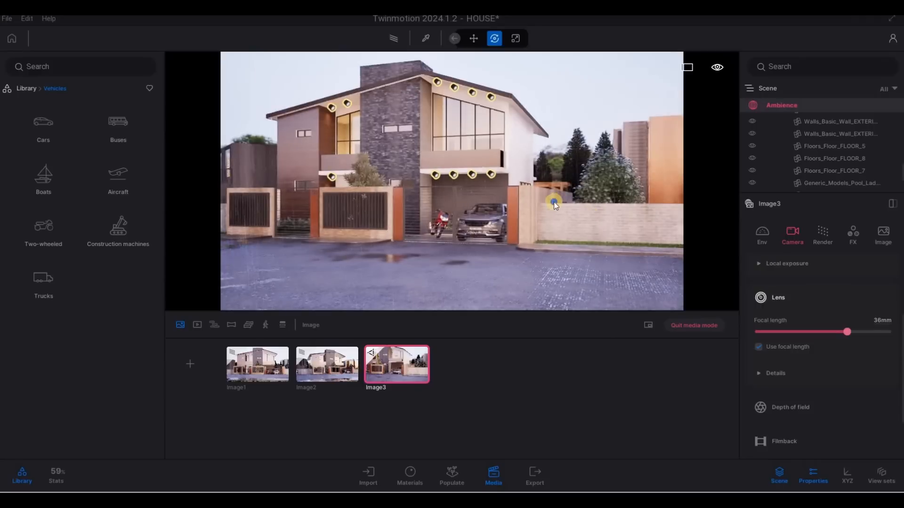
# - Move the third still image's camera back and sideways to frame the whole house from an angle, with grass along the foreground
pyautogui.press('s')
pyautogui.press('s')
pyautogui.press('s')
pyautogui.press('s')
pyautogui.press('s')
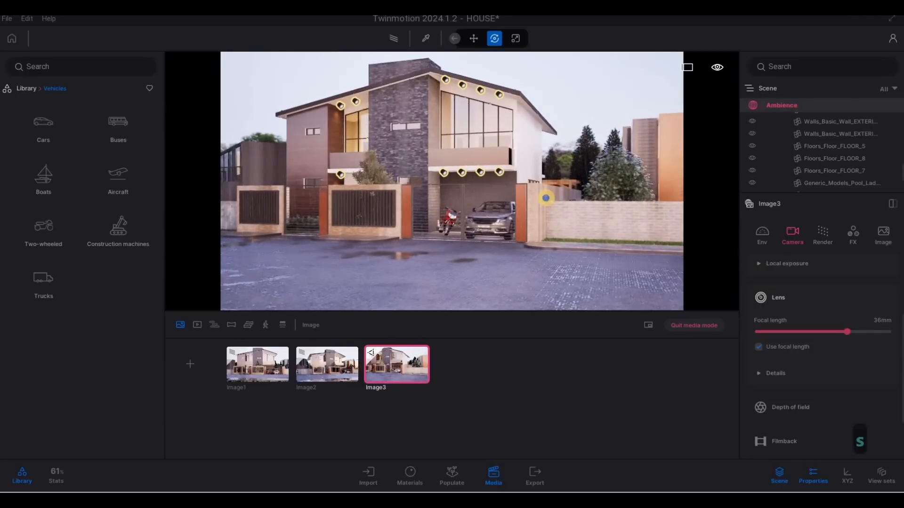
pyautogui.press('a')
pyautogui.press('d')
pyautogui.press('a')
pyautogui.press('d')
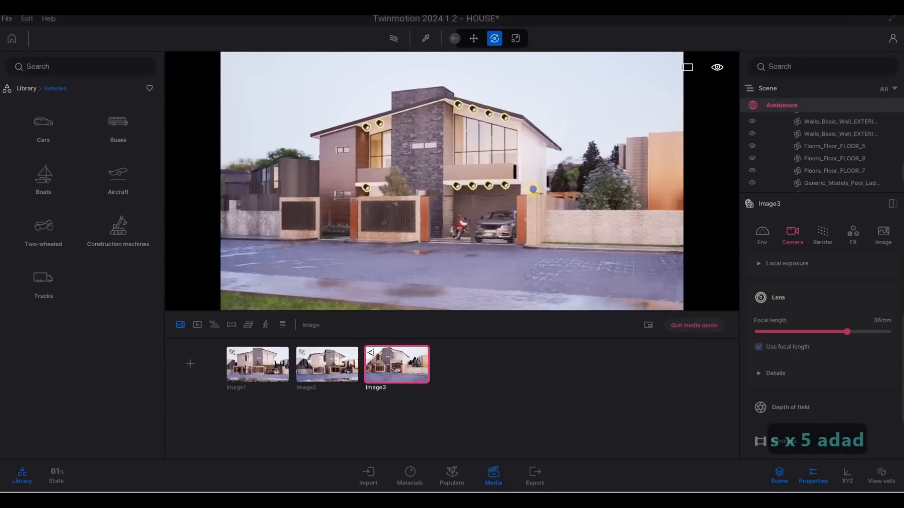
pyautogui.press('e')
pyautogui.press('d')
pyautogui.press('d')
pyautogui.press('w')
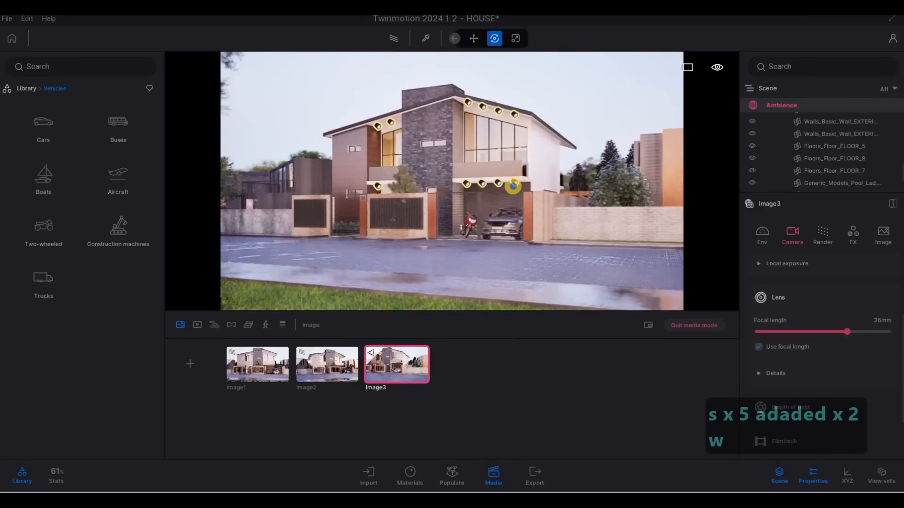
pyautogui.press('d')
pyautogui.press('d')
# - Increase the third still image's focal length to 43 mm and adjust the camera distance to keep the whole house in frame
pyautogui.moveTo(843, 328); pyautogui.dragTo(851, 332)
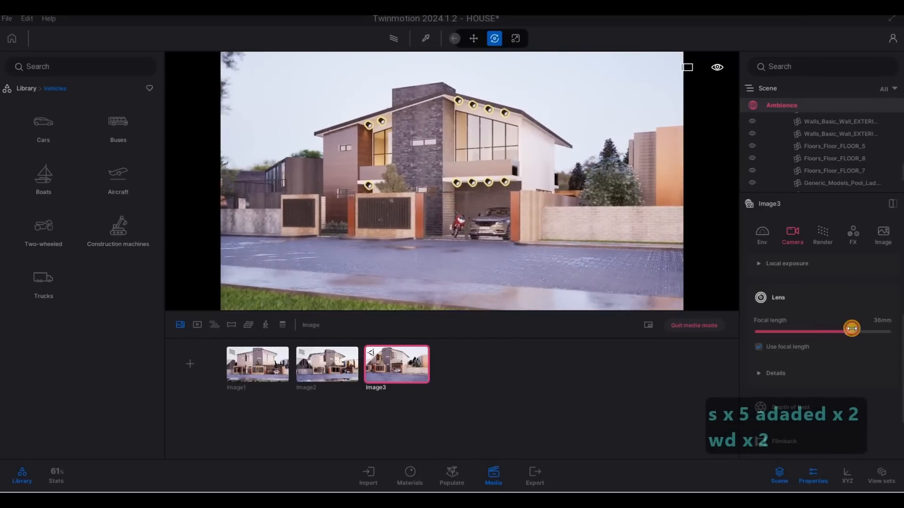
pyautogui.press('s')
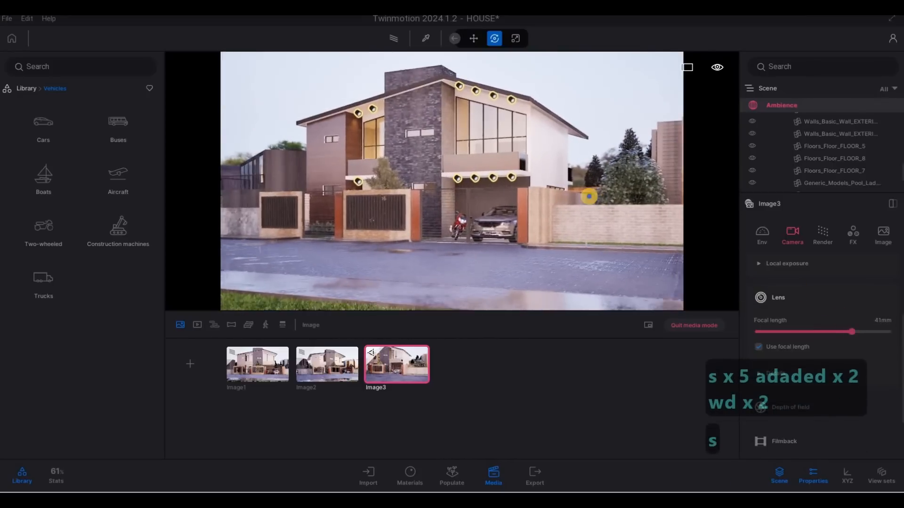
pyautogui.press('w')
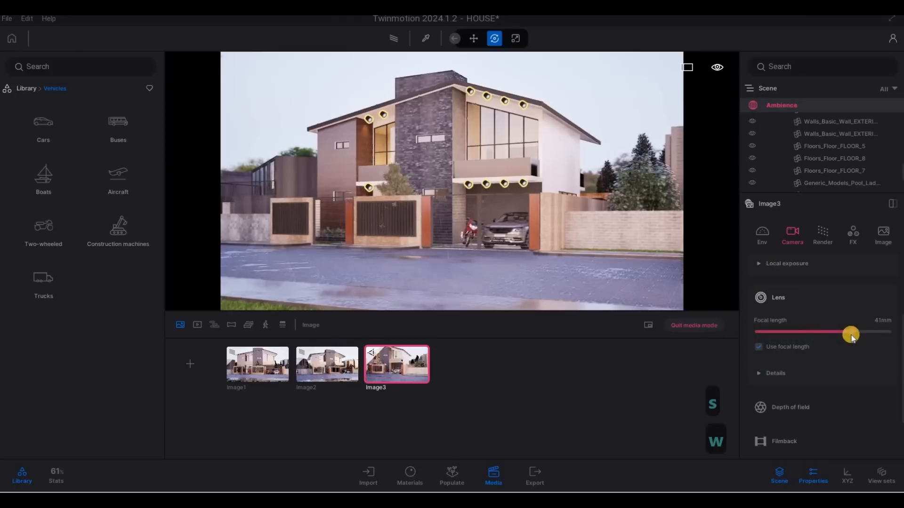
pyautogui.moveTo(851, 332); pyautogui.dragTo(853, 332)
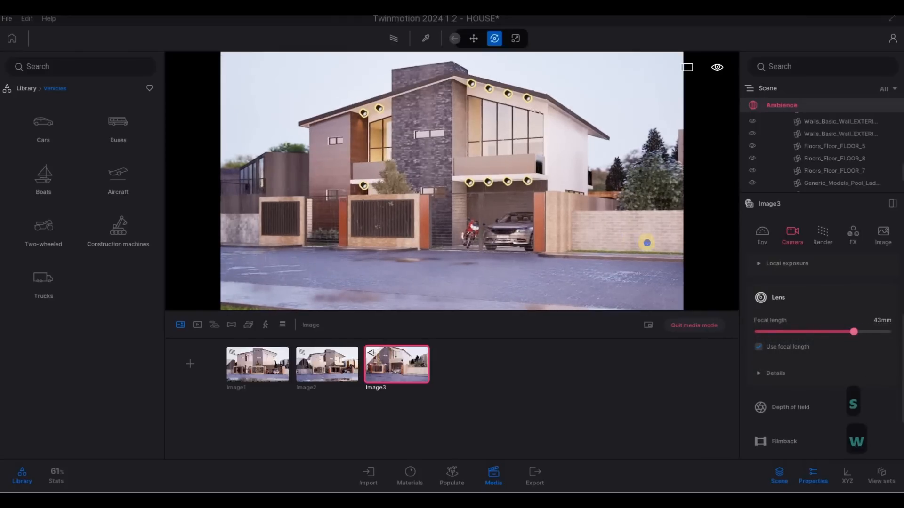
# - Move the third still image's camera sideways, closer and slightly higher to frame the house and street without the foreground grass, and refresh the image
pyautogui.moveTo(500, 217)
pyautogui.mouseDown(button='right')
pyautogui.moveTo(486, 209)
pyautogui.moveTo(515, 218)
pyautogui.mouseUp(button='right')
pyautogui.press('a')
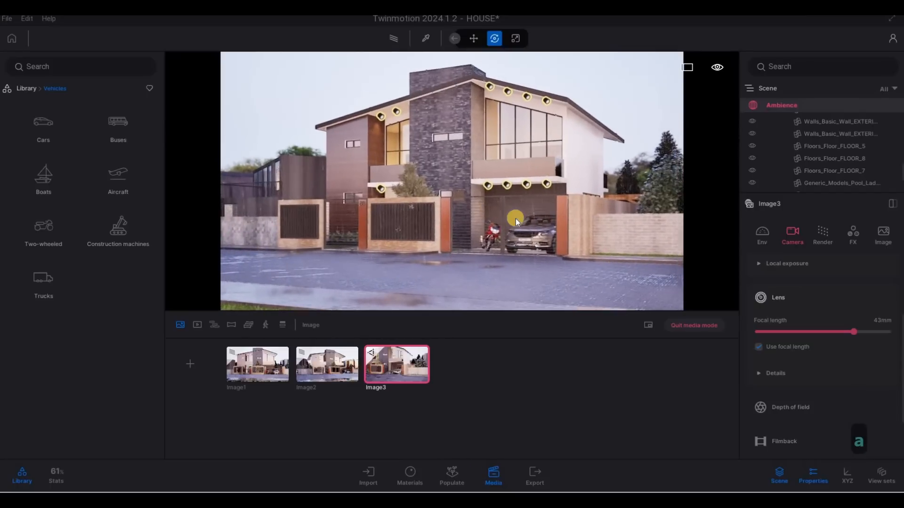
pyautogui.press('w')
pyautogui.press('w')
pyautogui.press('w')
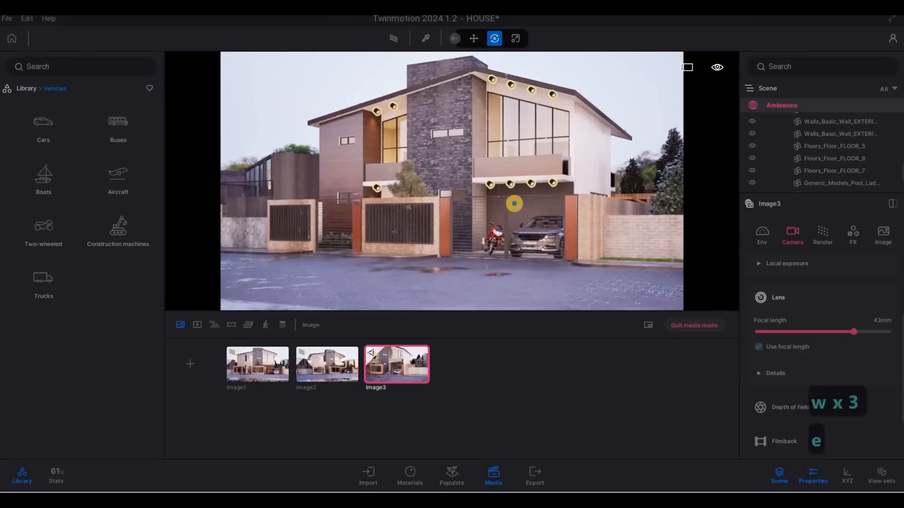
pyautogui.press('e')
pyautogui.moveTo(509, 203); pyautogui.dragTo(510, 209, button='right')
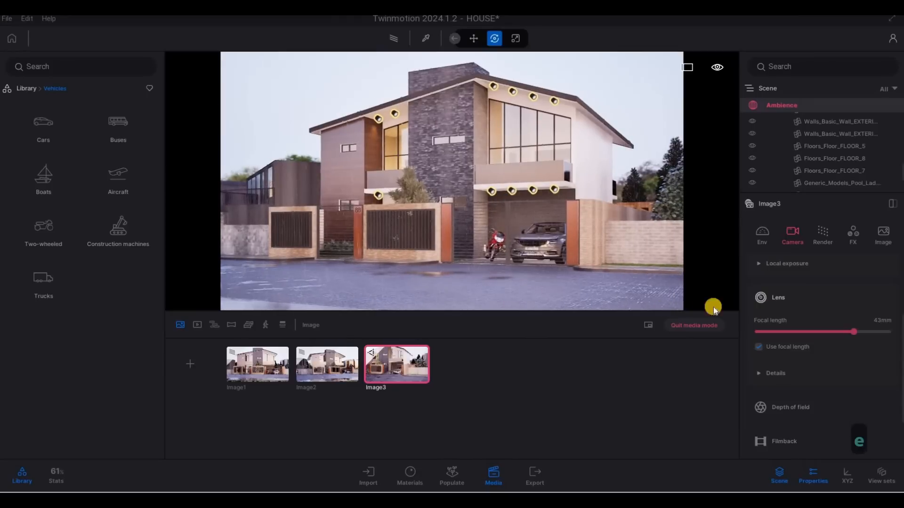
pyautogui.moveTo(856, 333); pyautogui.dragTo(853, 333)
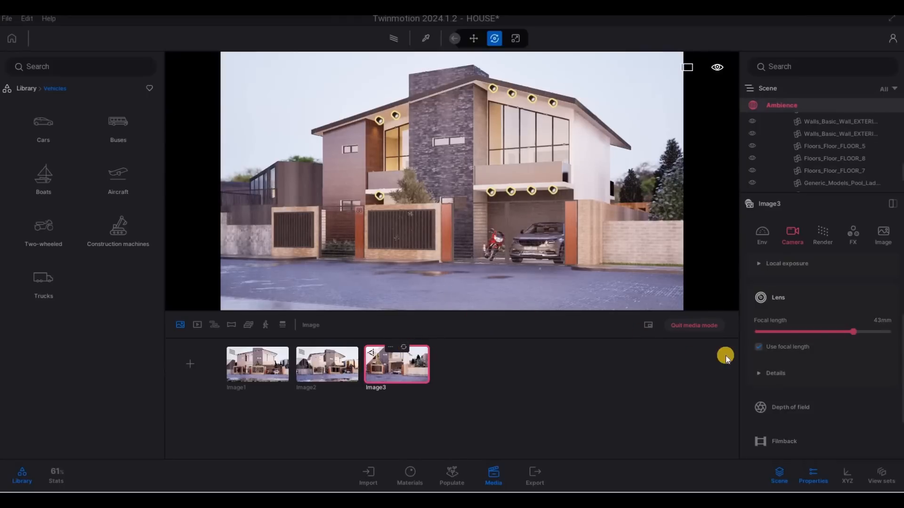
# - Switch the third still image to the path tracer with 500 samples per pixel, and save the project
pyautogui.click(824, 238)
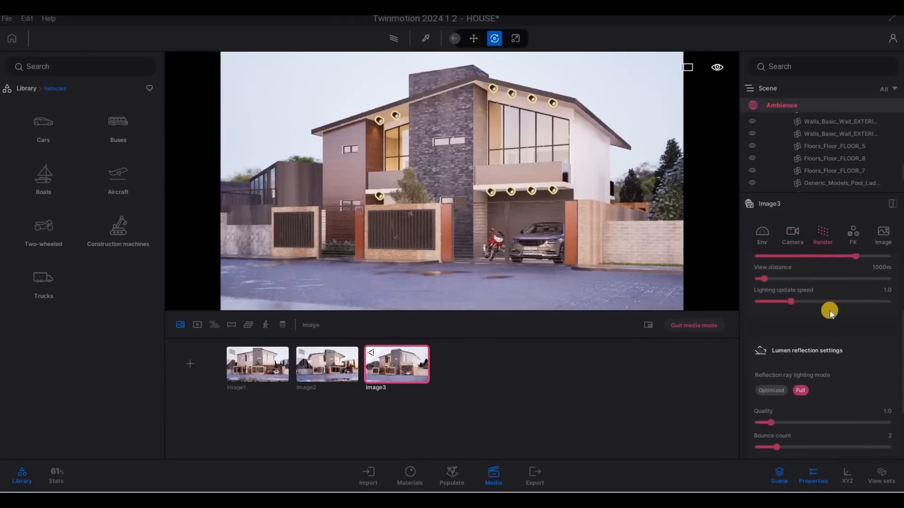
pyautogui.scroll(1, 829, 313)
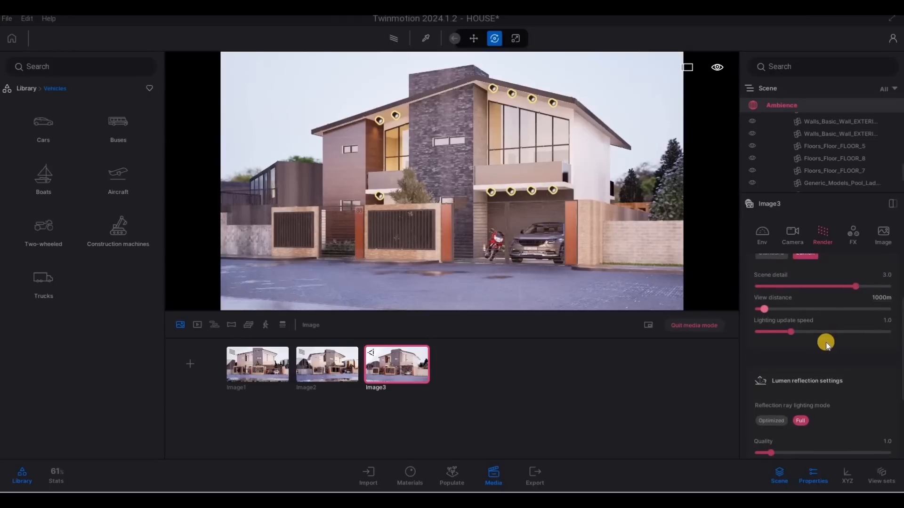
pyautogui.scroll(-4, 826, 347)
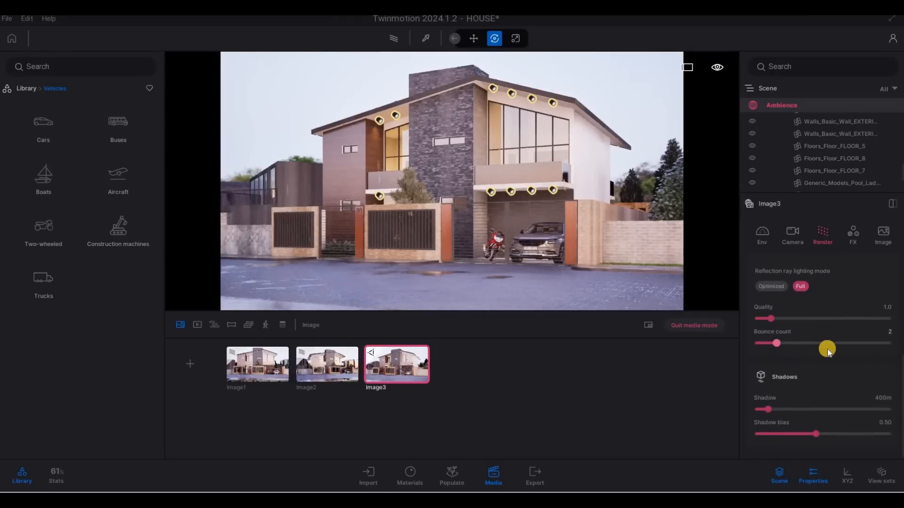
pyautogui.scroll(8, 826, 349)
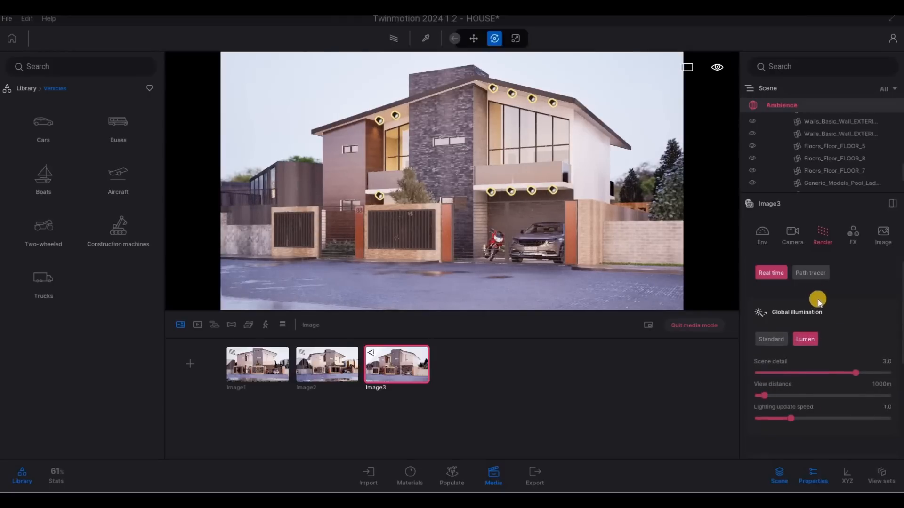
pyautogui.click(818, 273)
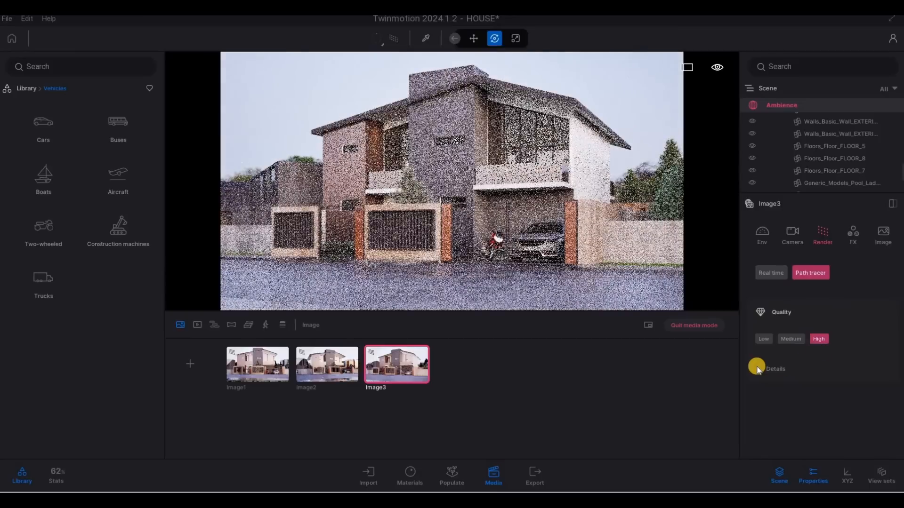
pyautogui.click(764, 370)
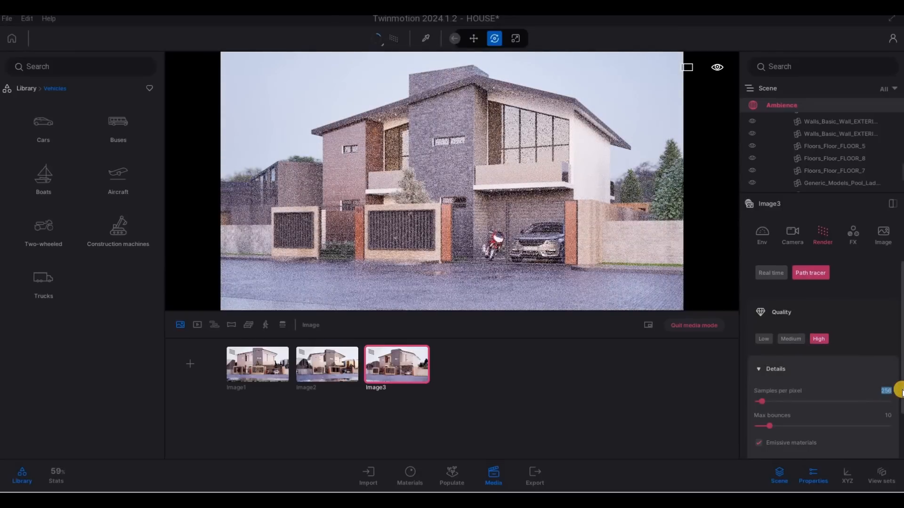
pyautogui.write('500')
pyautogui.press('Return')
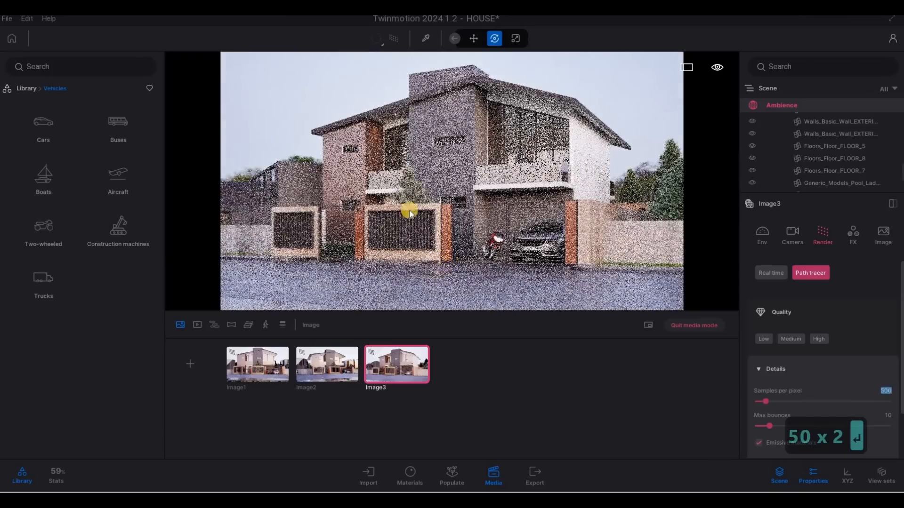
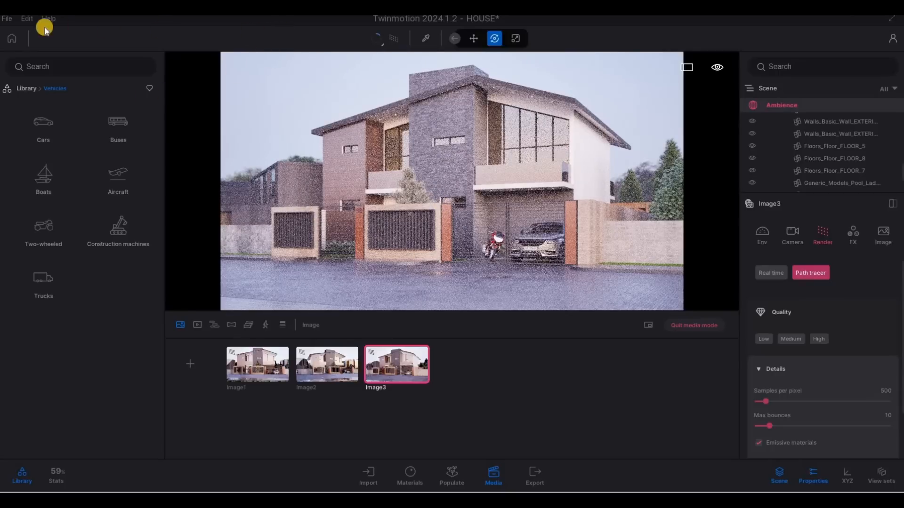
pyautogui.click(8, 21)
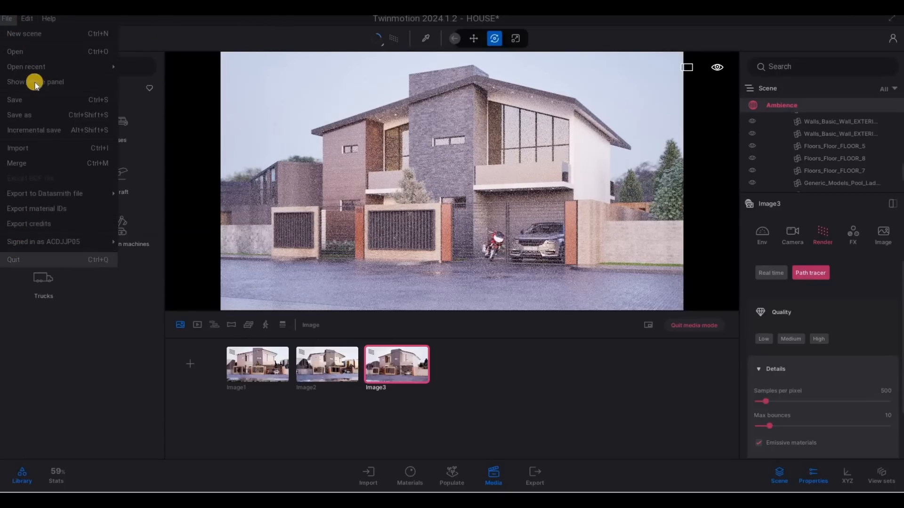
pyautogui.click(27, 99)
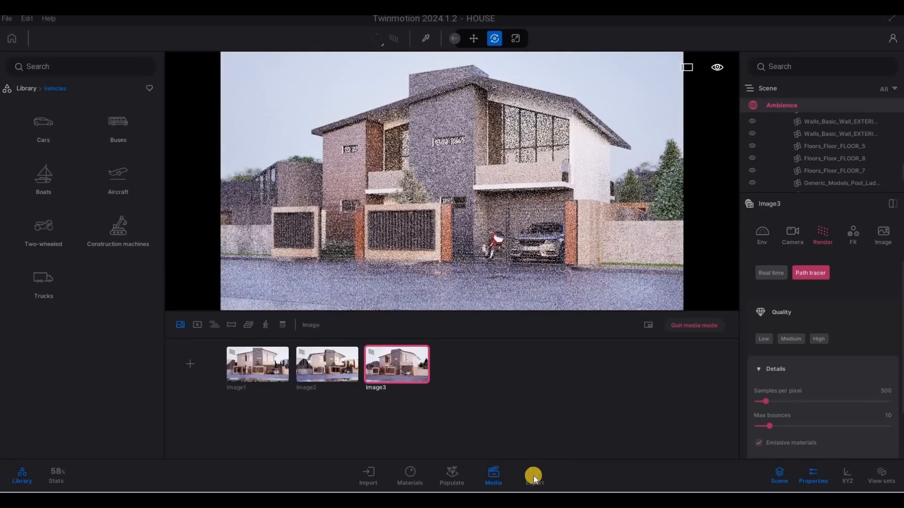
# - Select all three still images for local export
pyautogui.click(533, 477)
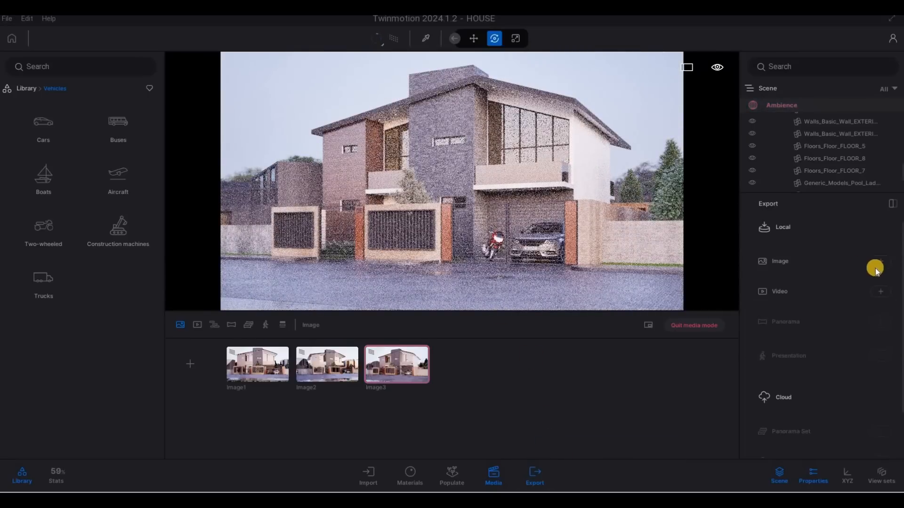
pyautogui.click(880, 261)
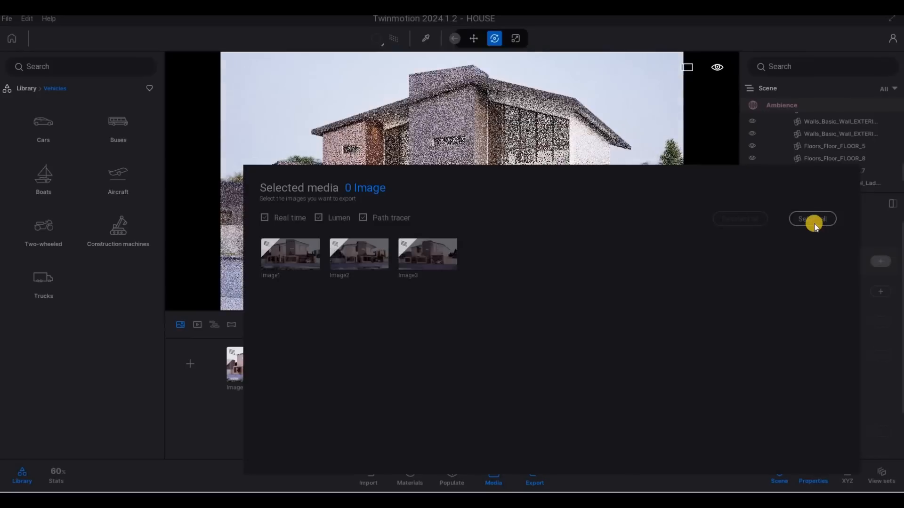
pyautogui.click(812, 219)
pyautogui.click(882, 292)
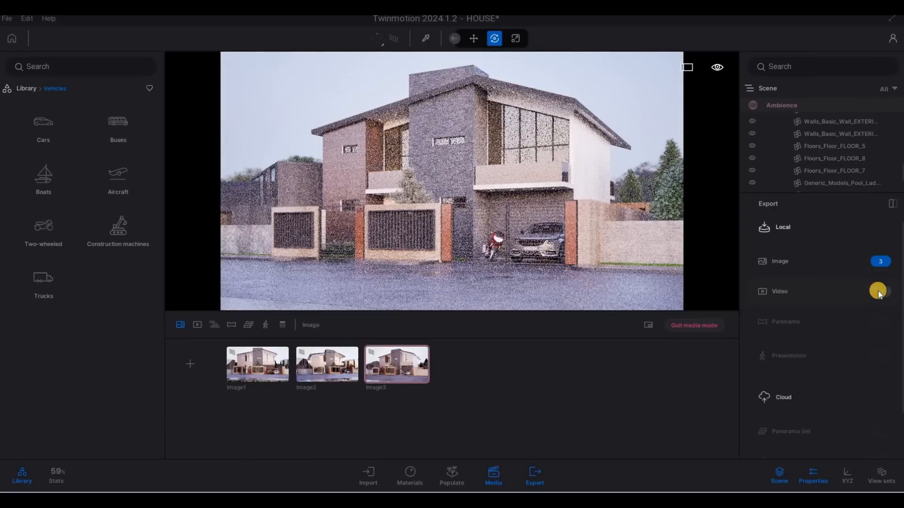
# - Select the SHOWREEL and SHORTS videos for local export, and save the project
pyautogui.click(878, 291)
pyautogui.click(798, 218)
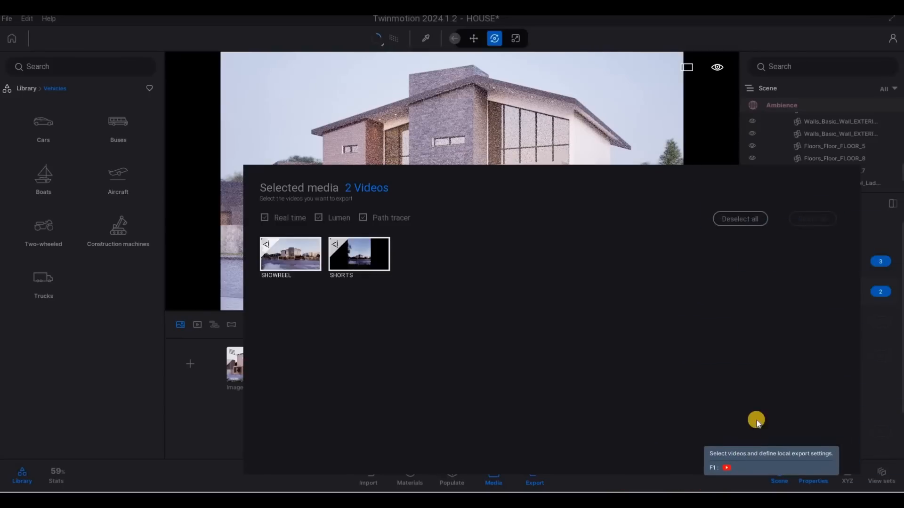
pyautogui.press('Escape')
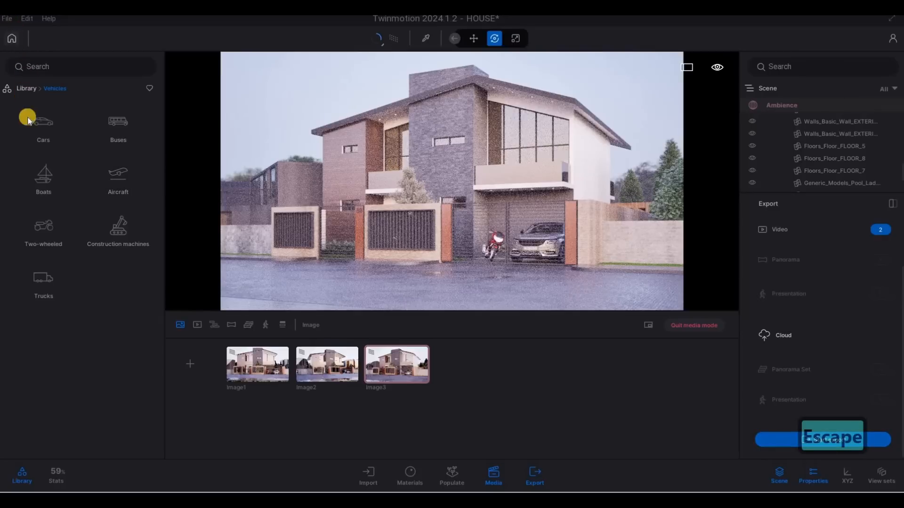
pyautogui.click(19, 101)
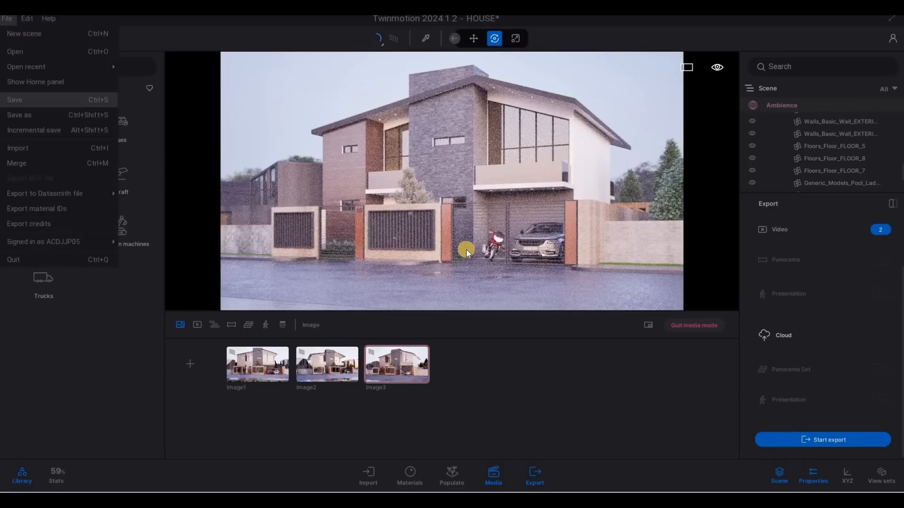